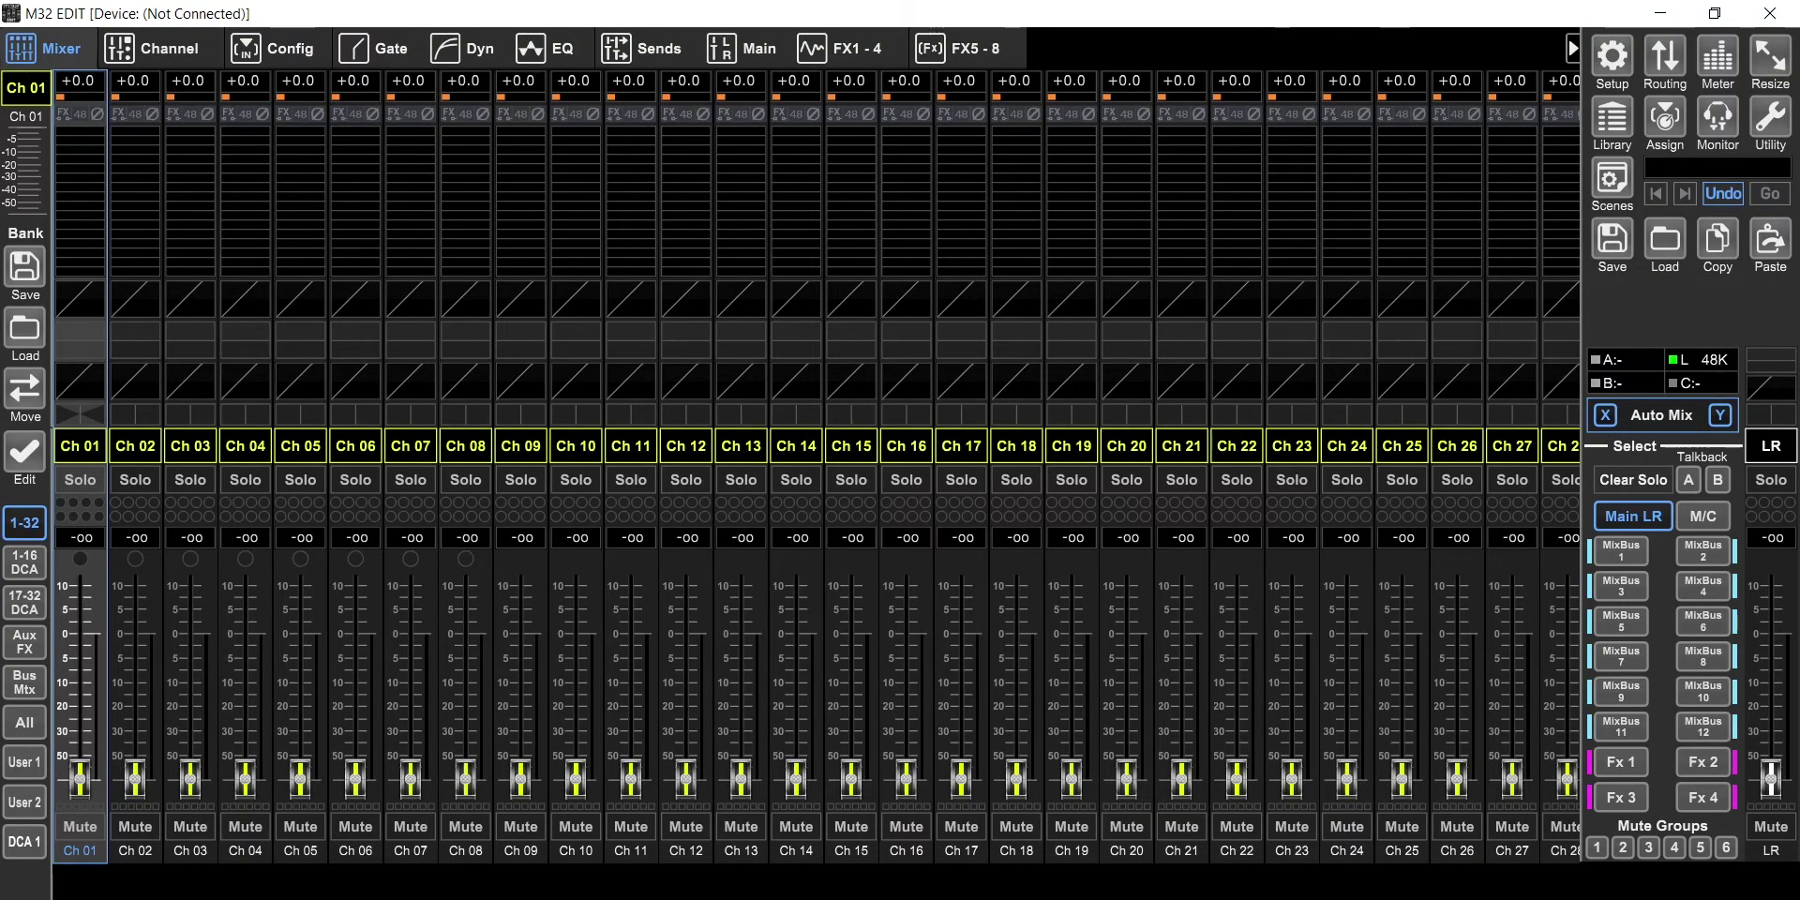
# Step: Switch to Mixing Station, open the mixer view for the X32/M32 console, and return to M32 Edit
pyautogui.hotkey('alt', 'Tab')
pyautogui.click(240, 206)
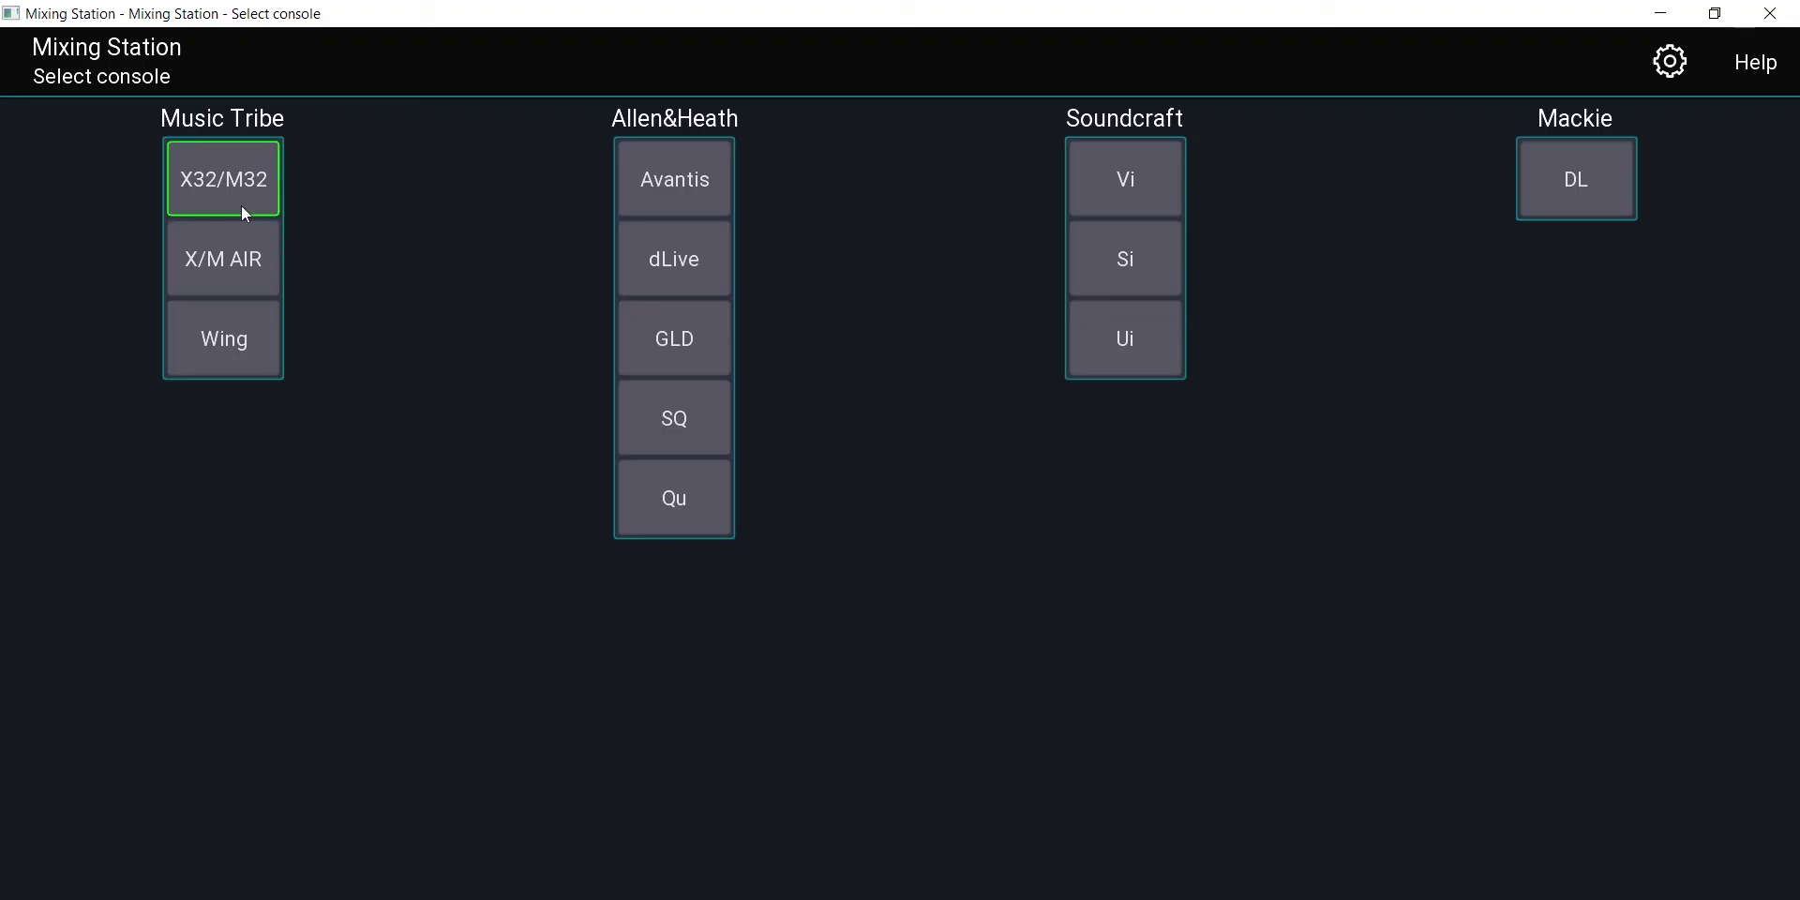
pyautogui.click(780, 701)
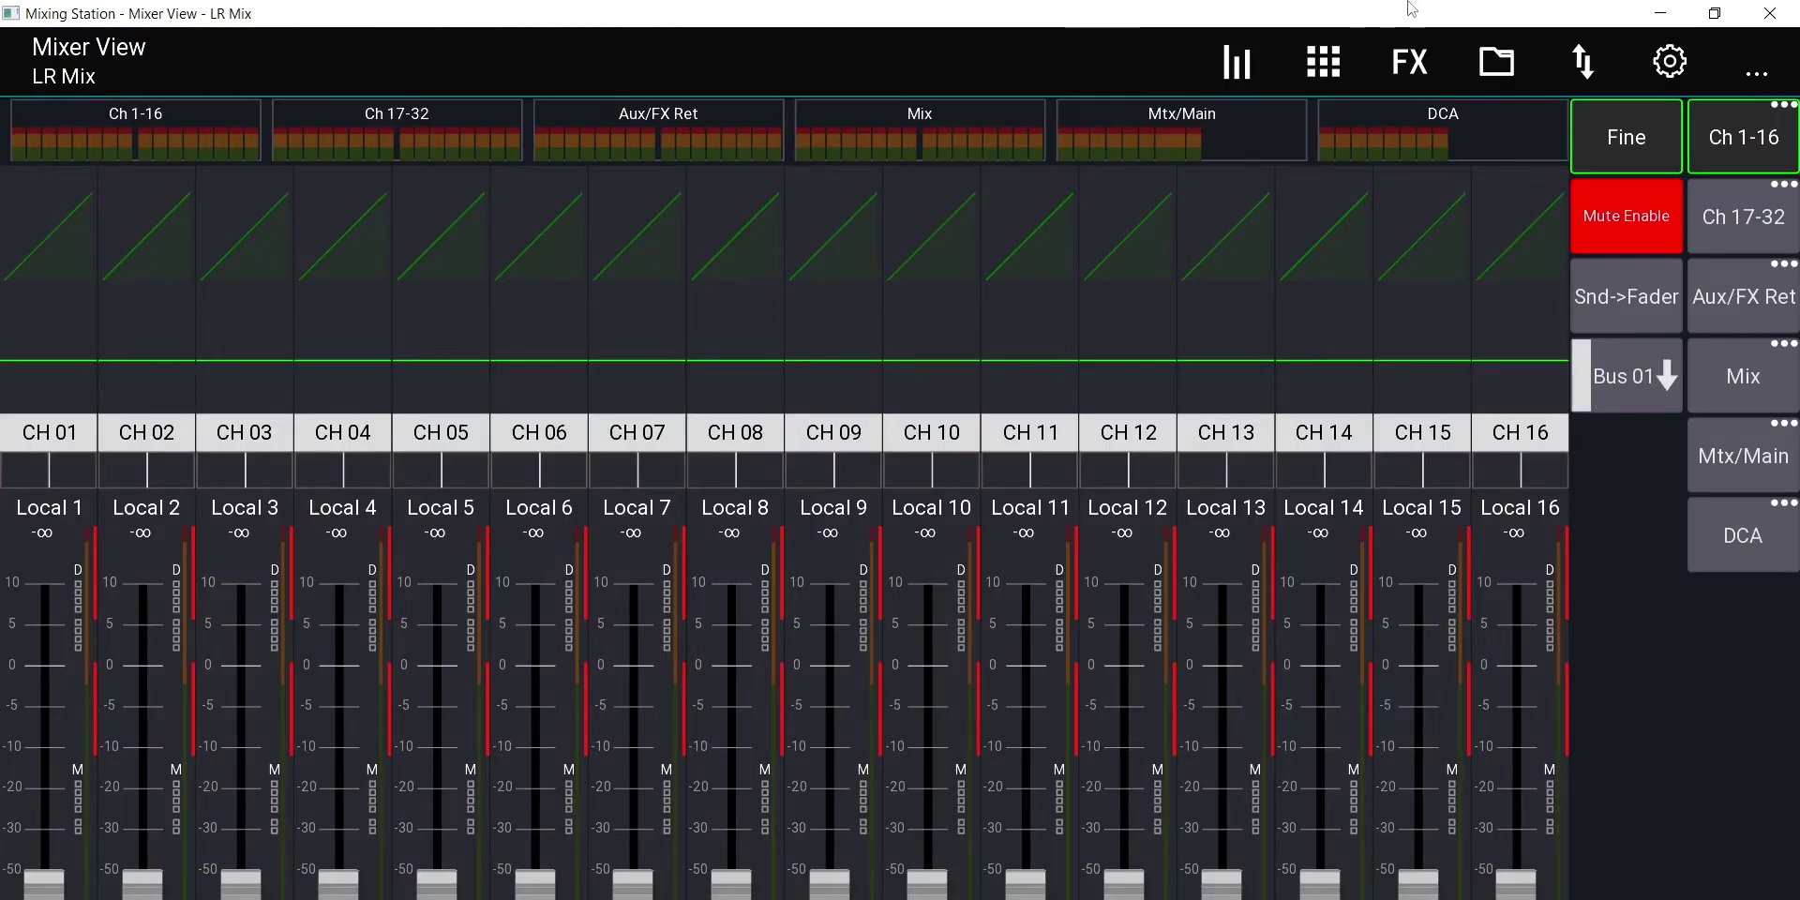
pyautogui.click(1660, 13)
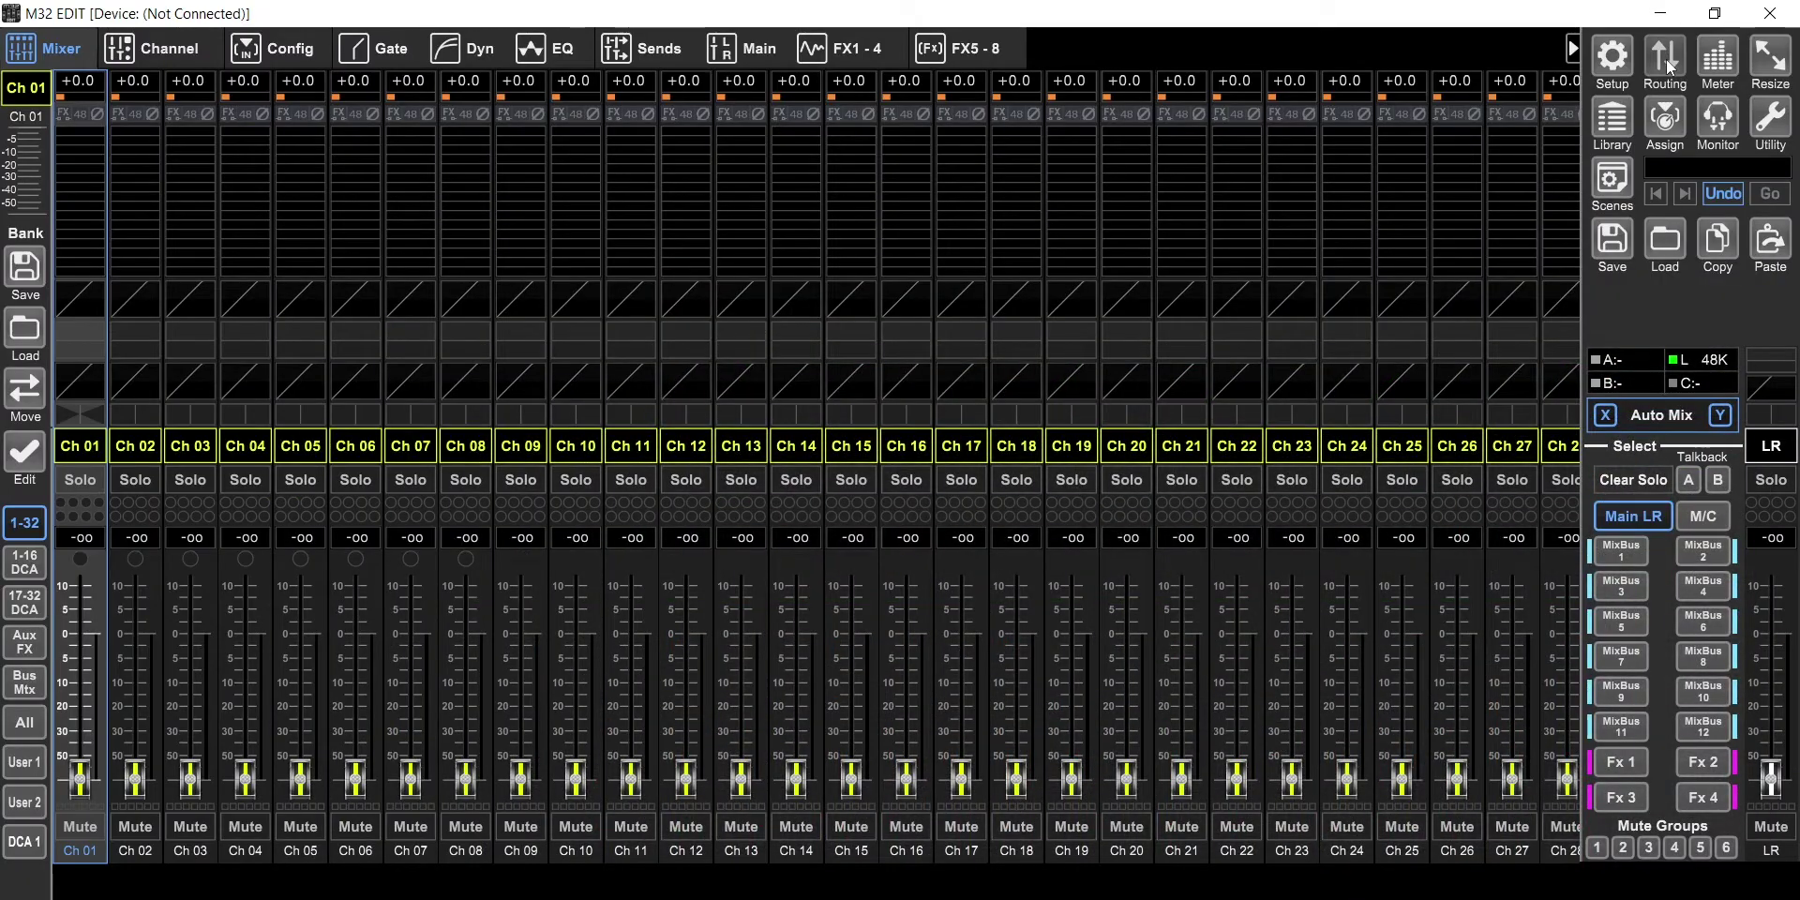
# Step: Open the routing window and review the Out 1-16, XLR, Aux Out, Ultranet, iQ Setup and User Out pages
pyautogui.click(1665, 58)
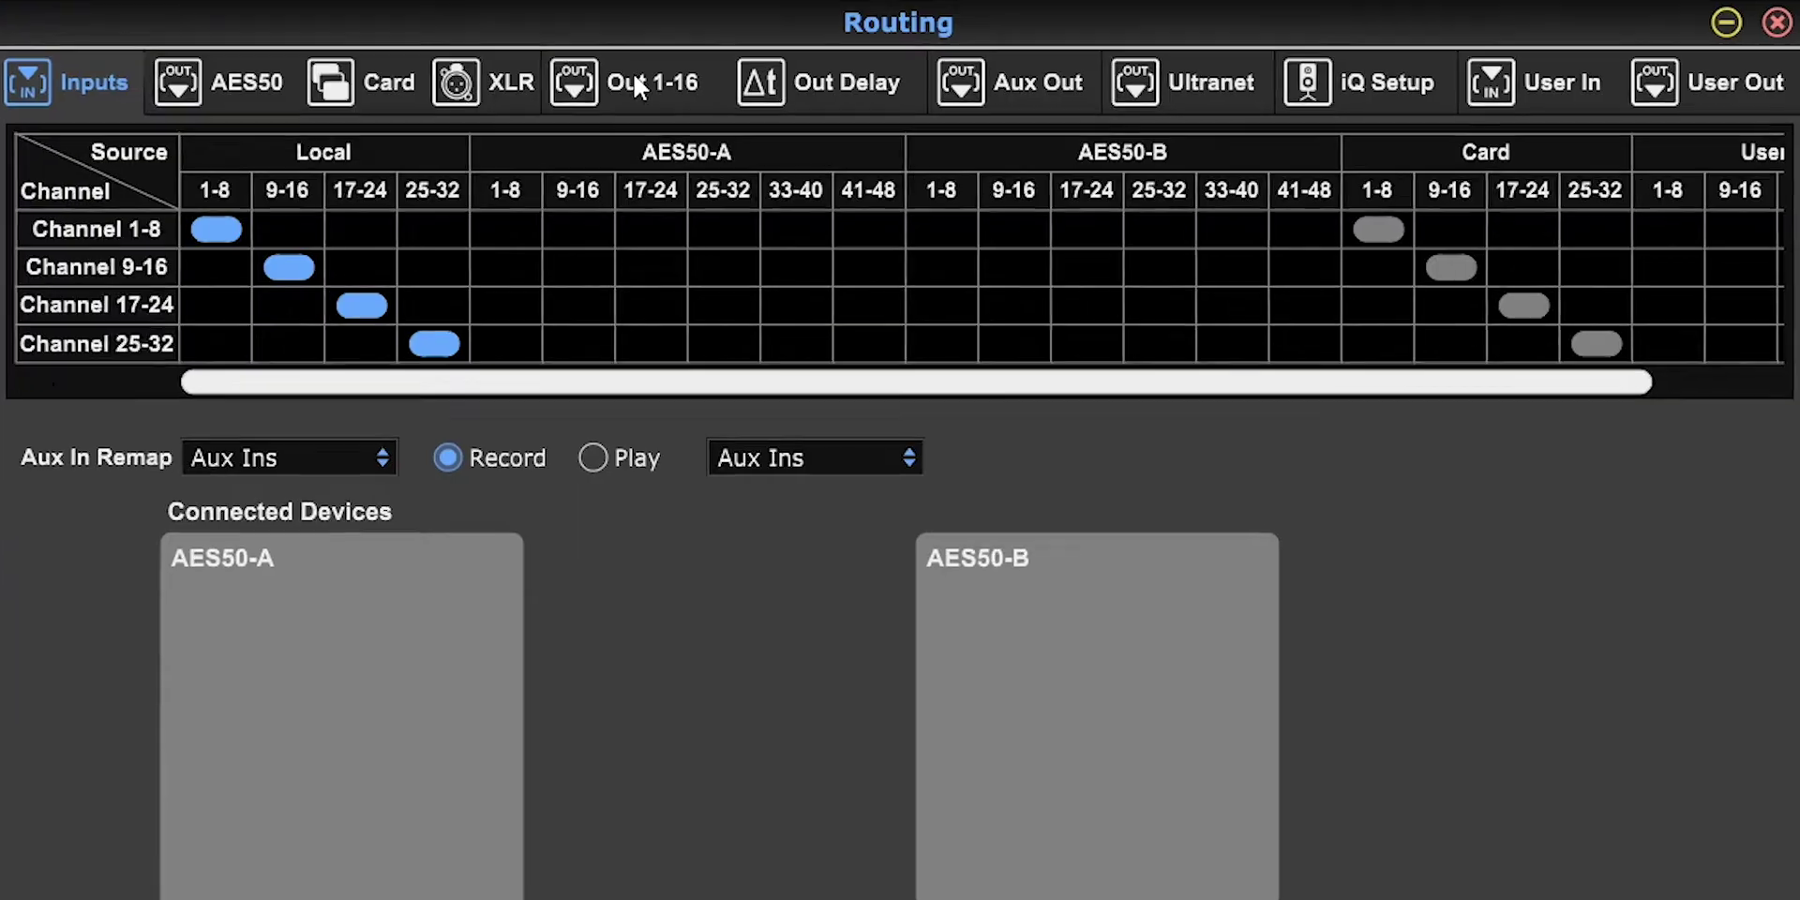
pyautogui.click(645, 142)
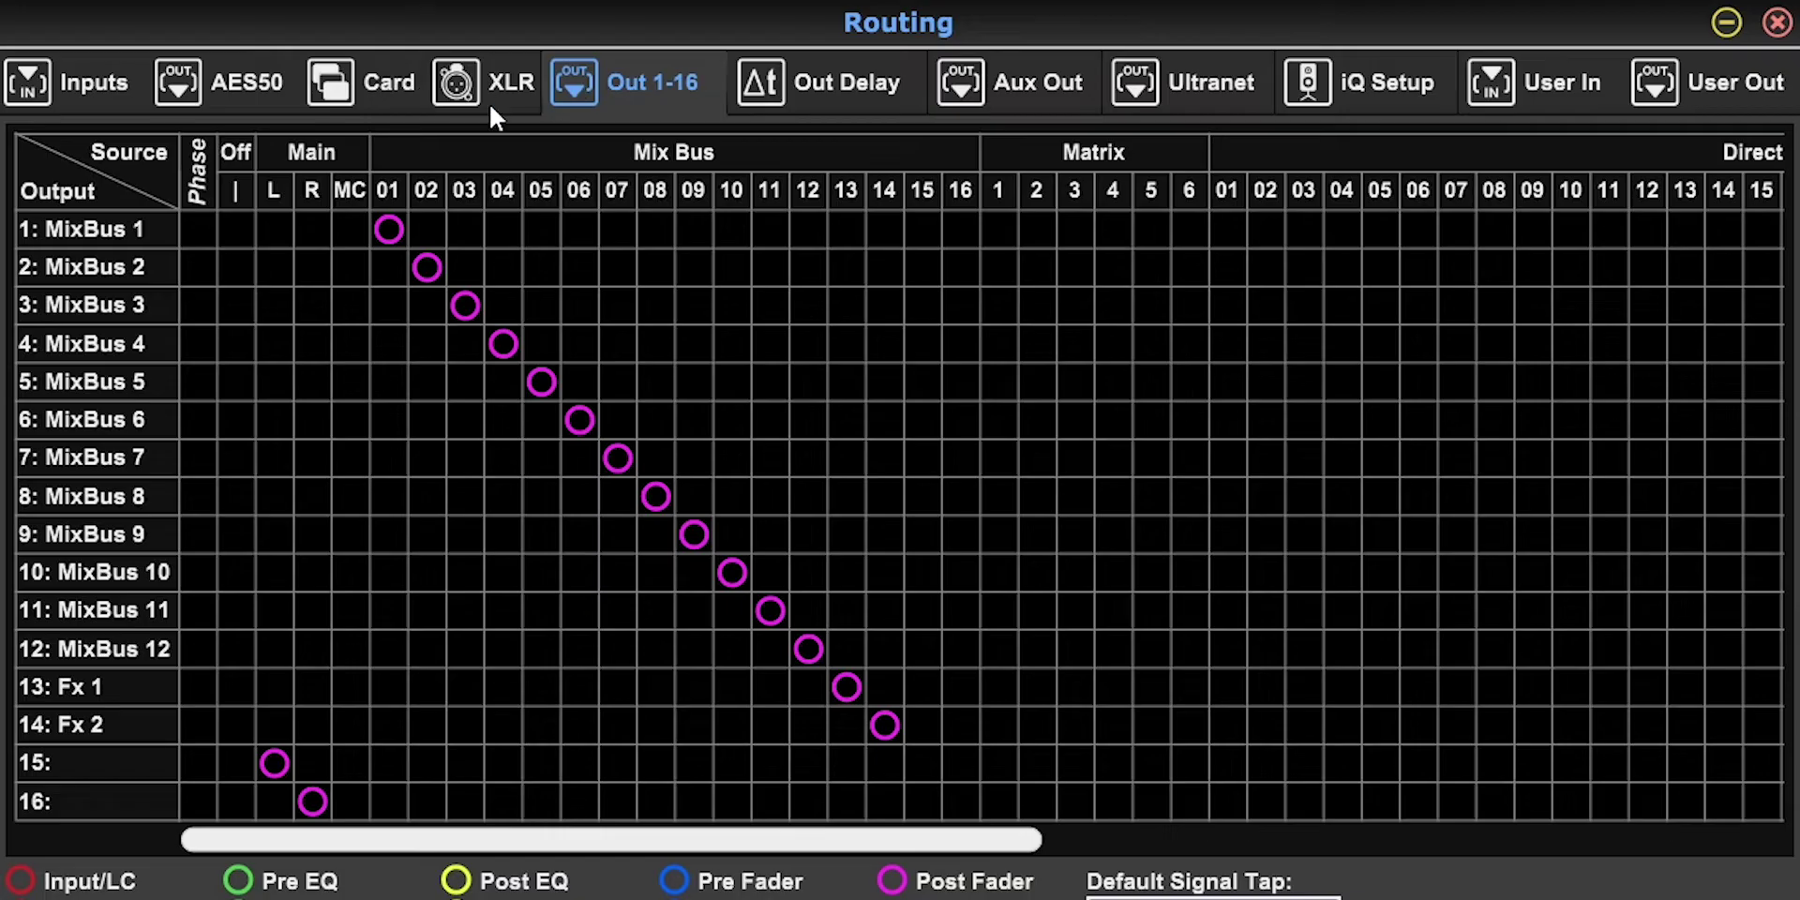
pyautogui.click(460, 84)
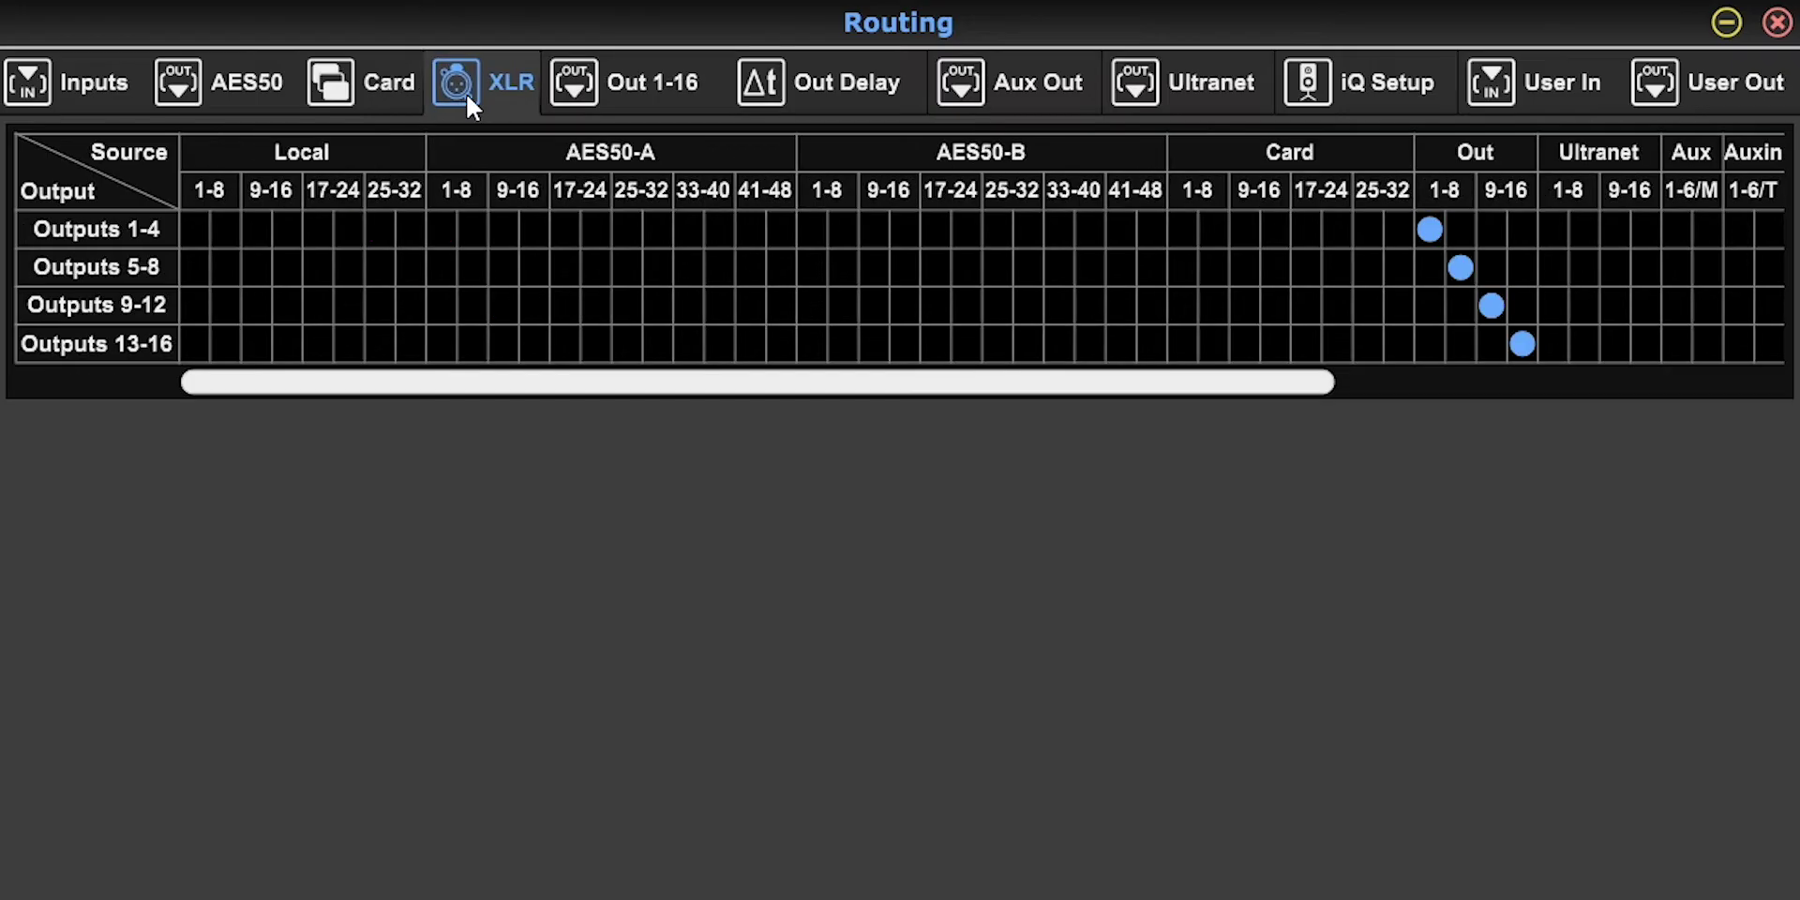
pyautogui.click(994, 86)
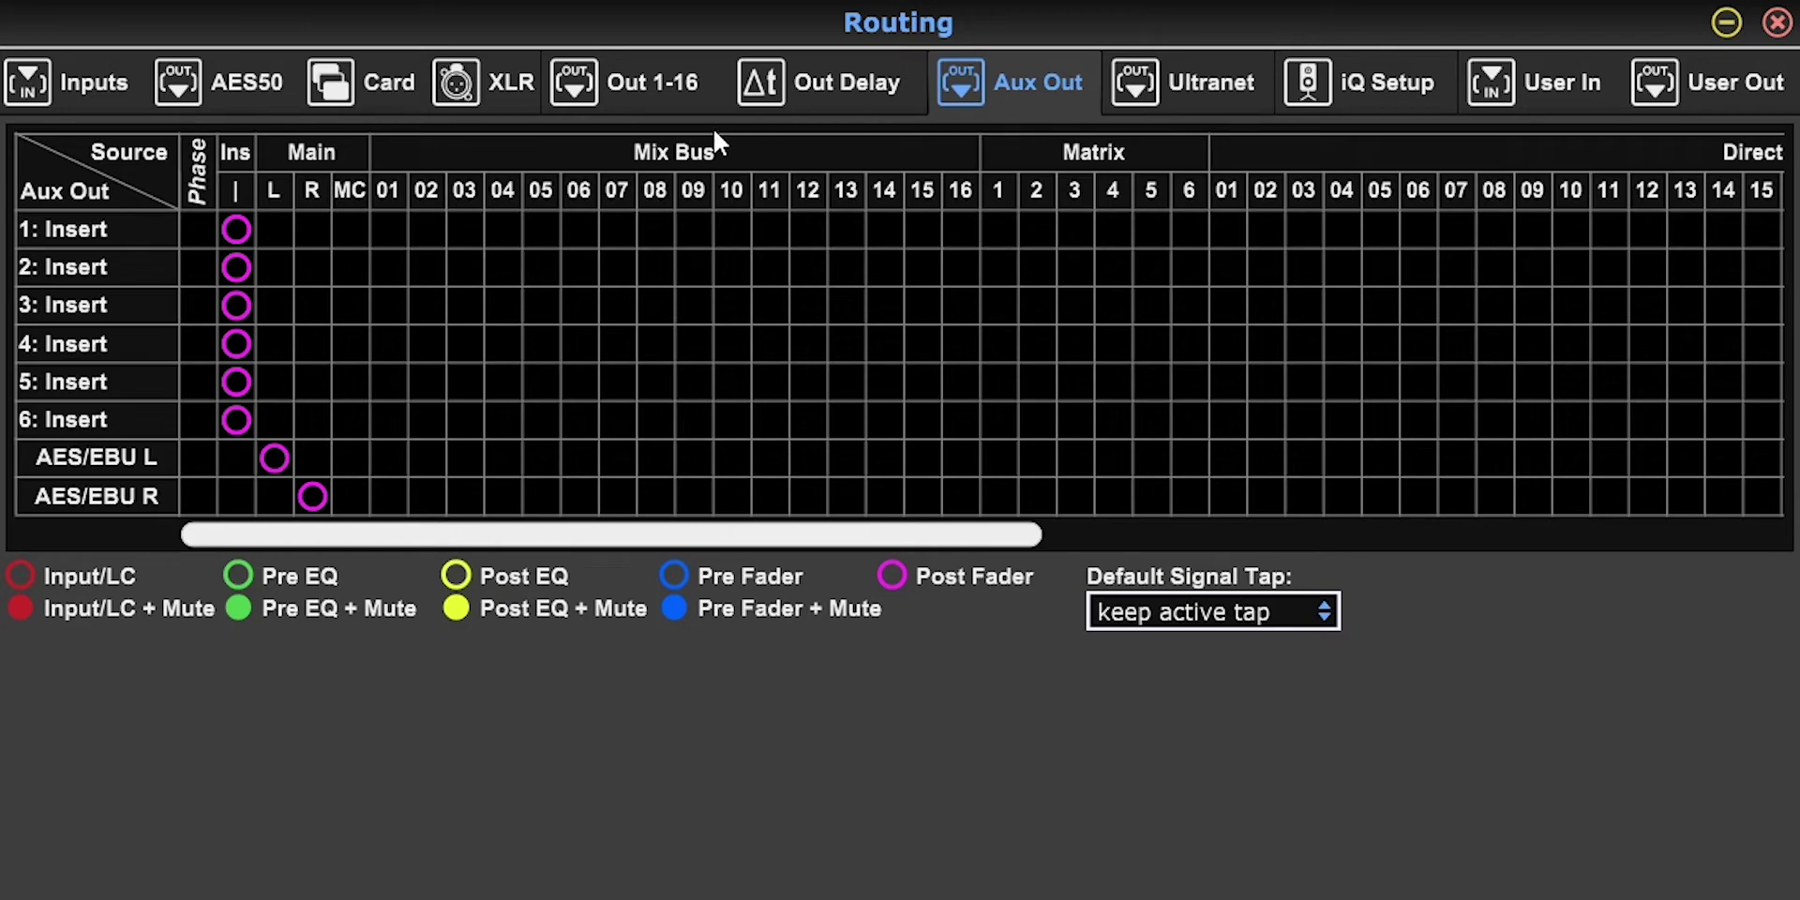
pyautogui.click(649, 98)
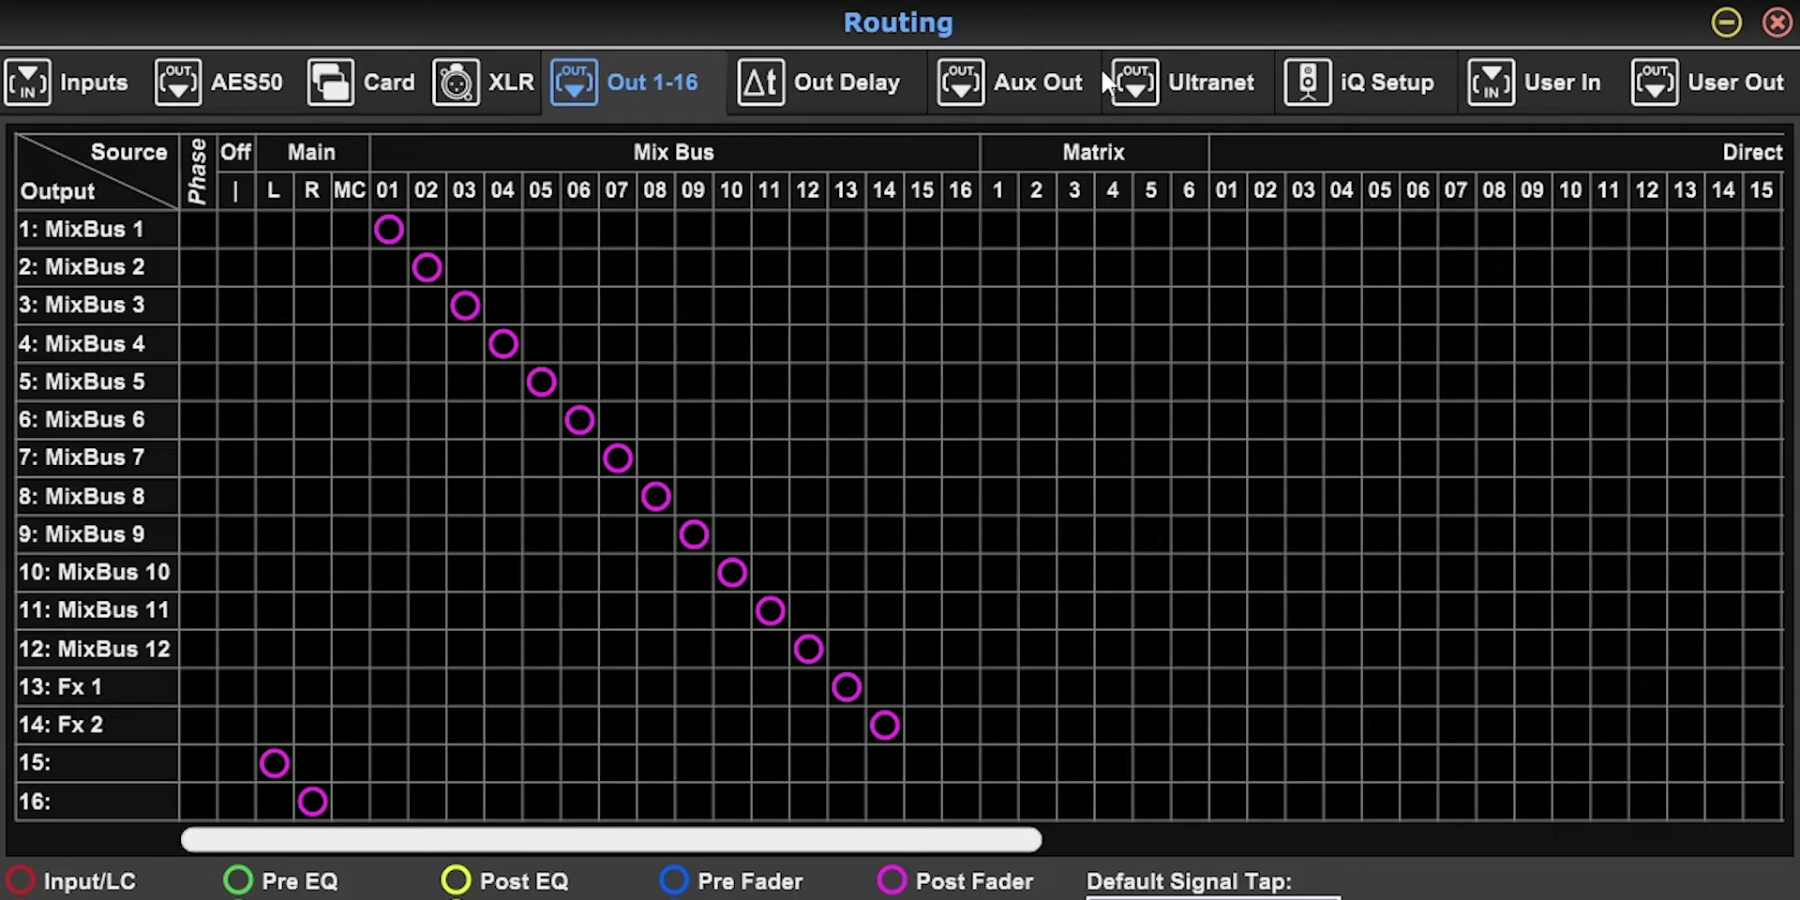
pyautogui.click(1171, 81)
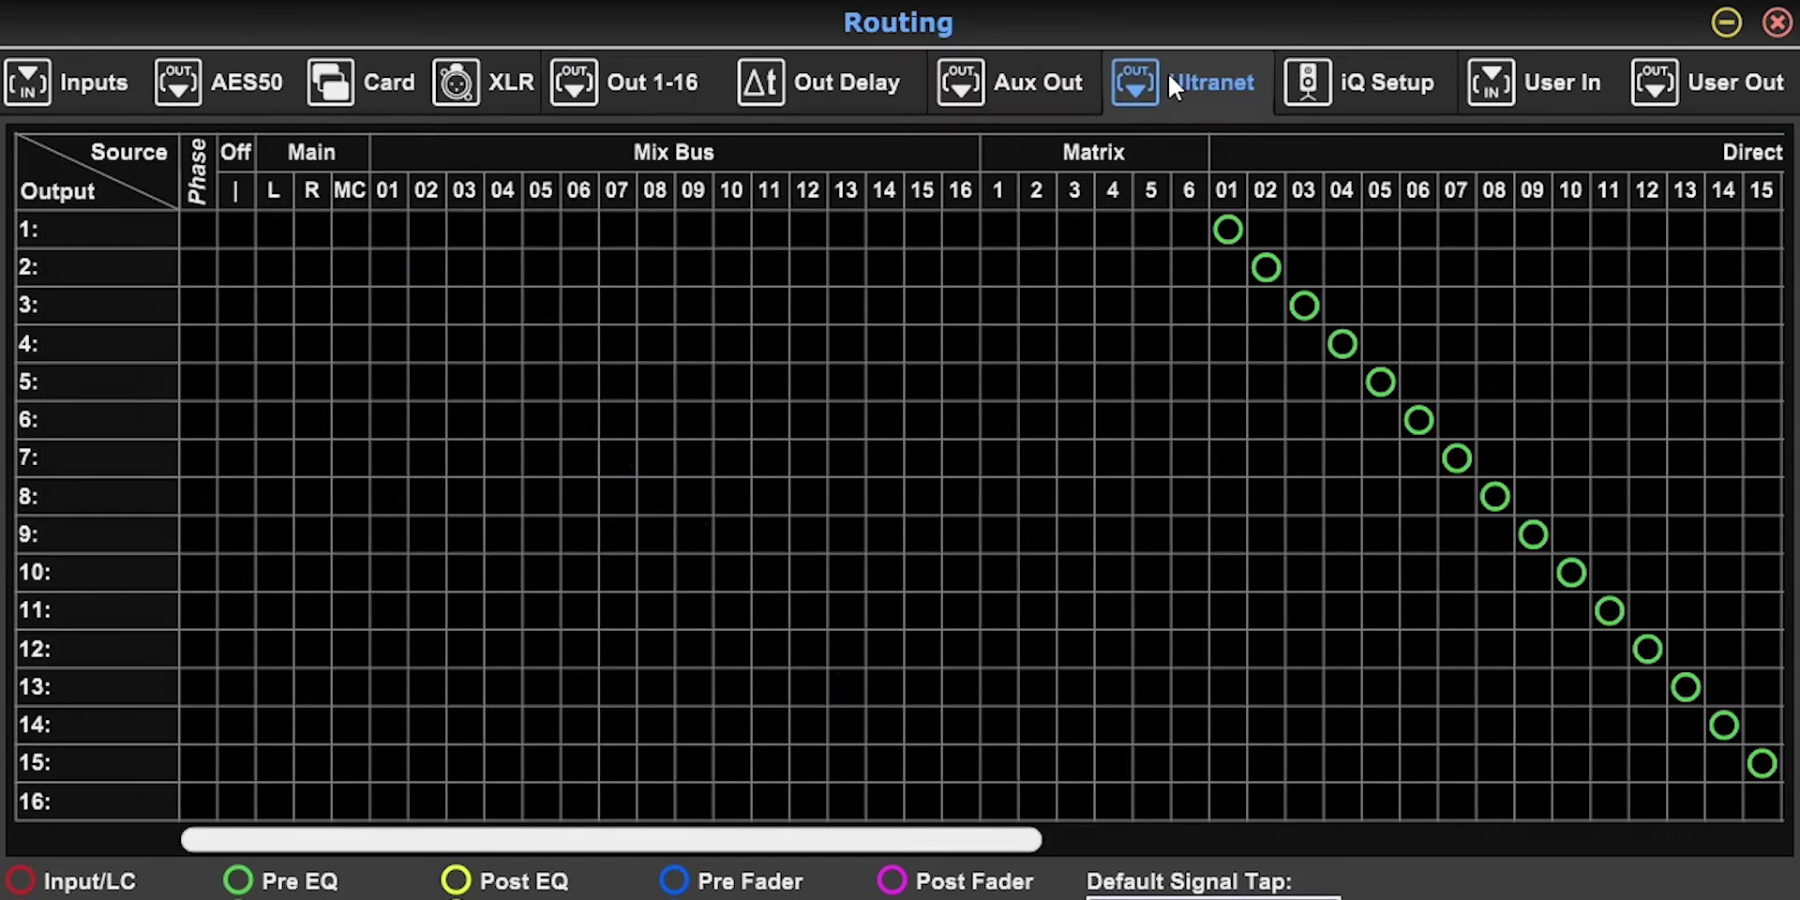
pyautogui.click(1309, 90)
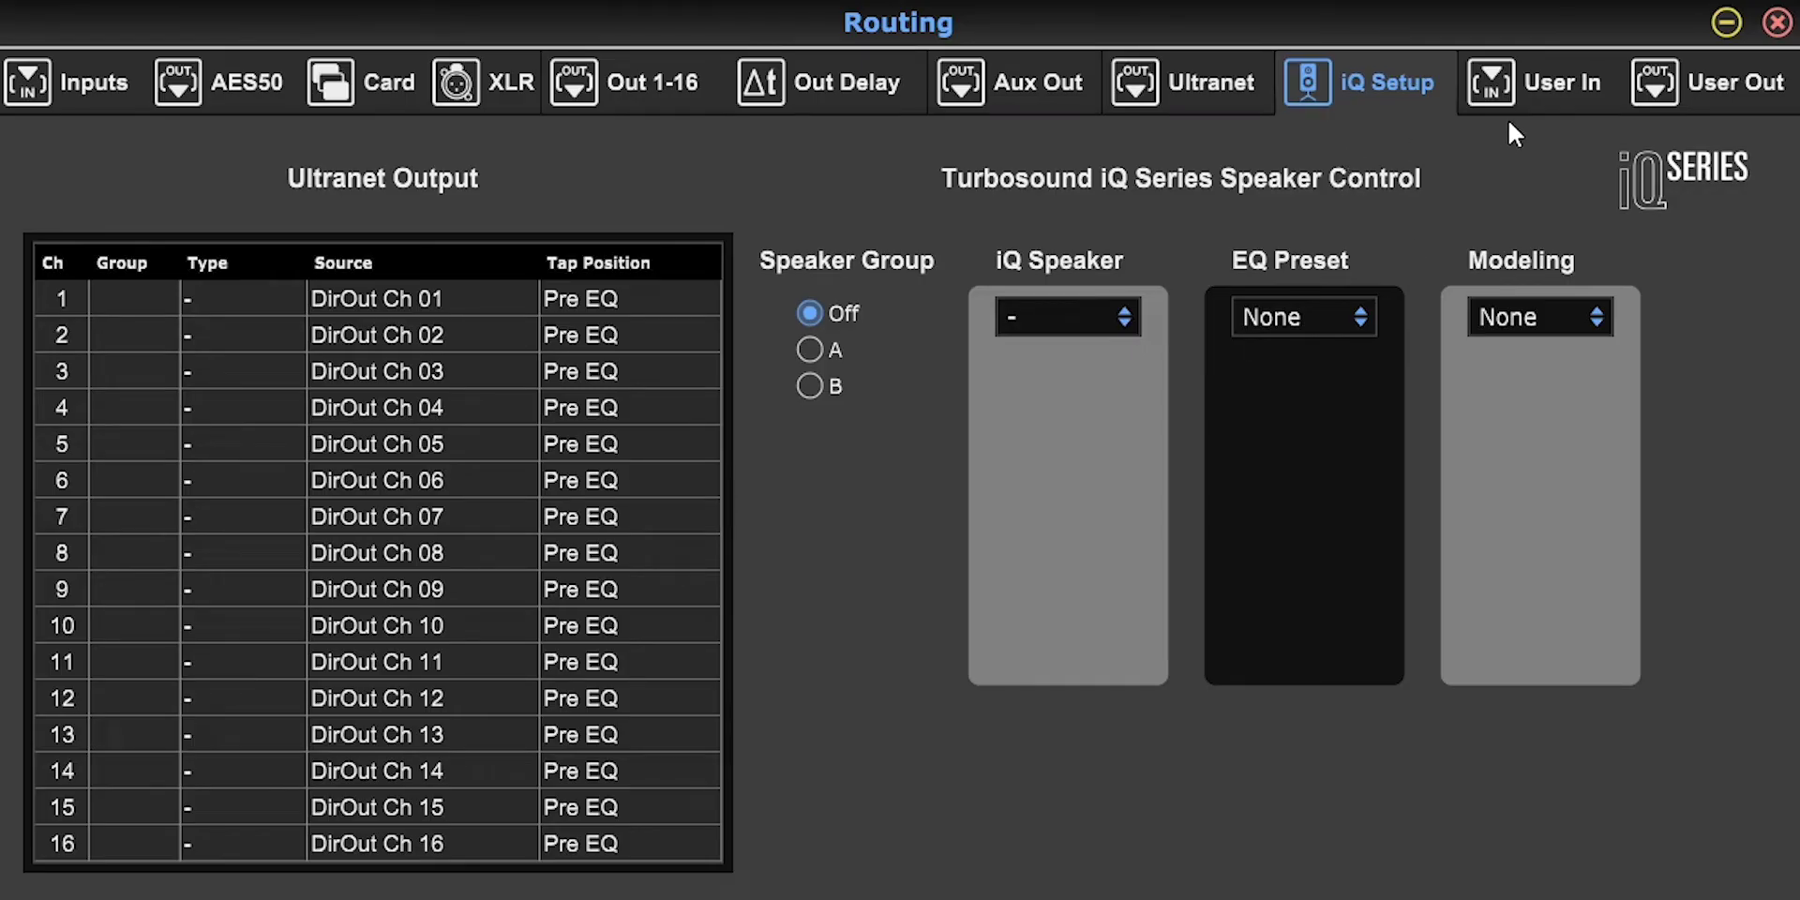
pyautogui.click(1712, 75)
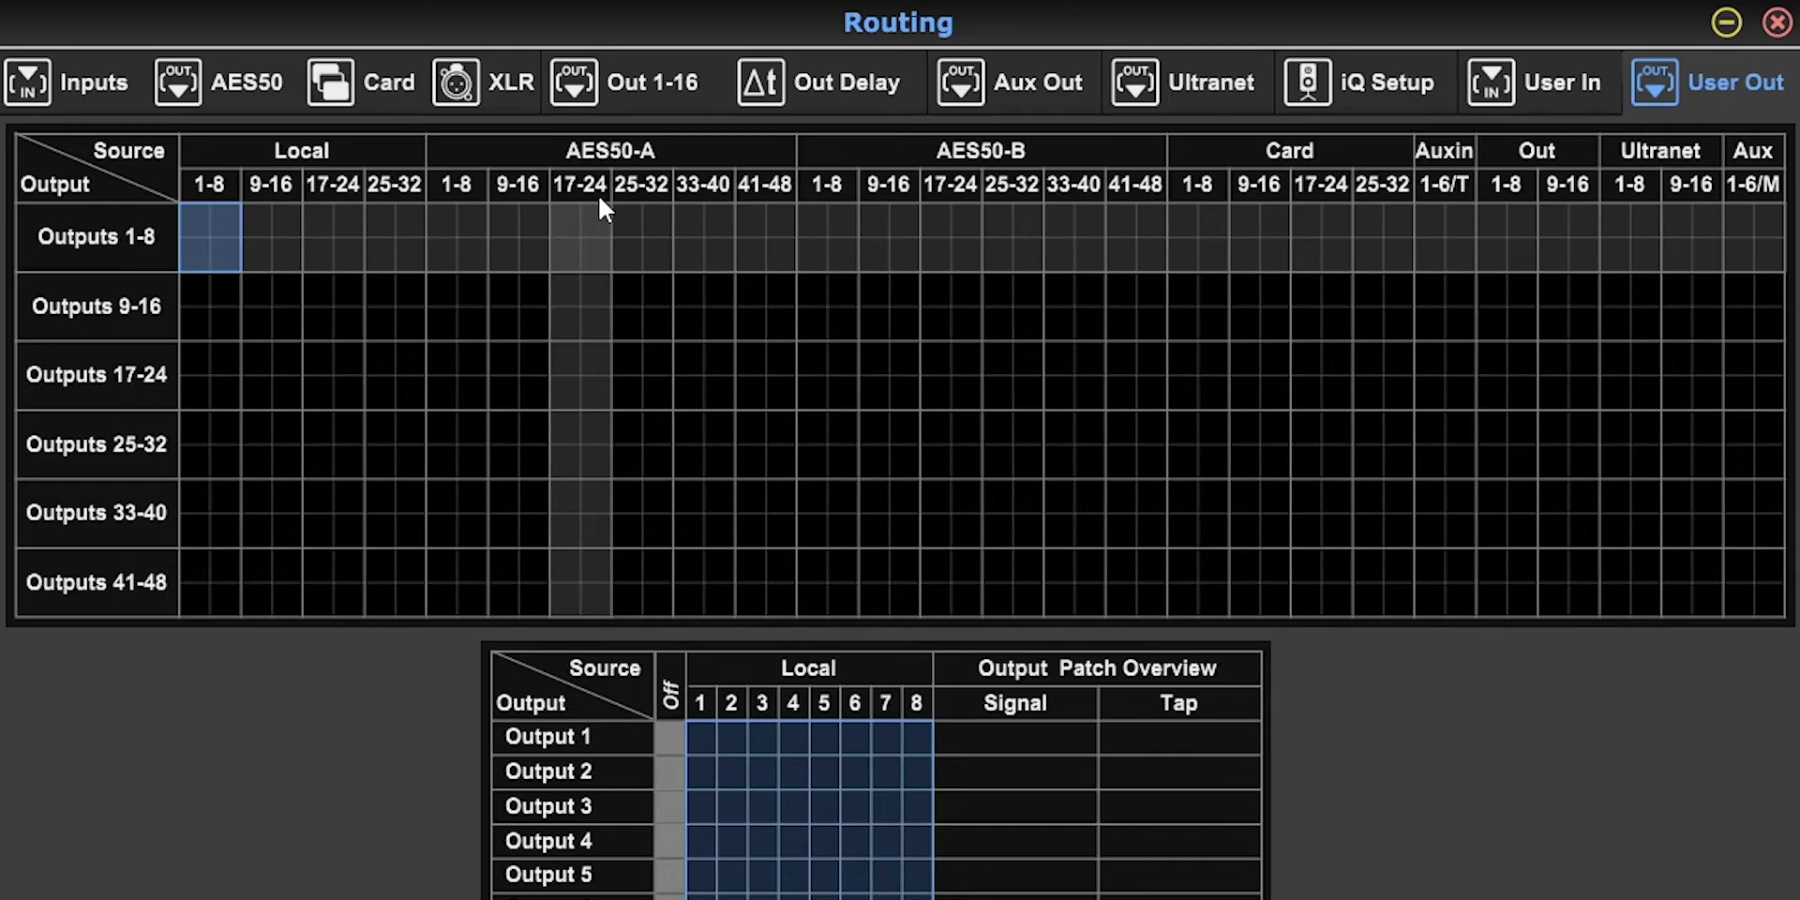
# Step: Examine how the XLR, AES50 and Aux Out outputs are sourced in the routing matrix
pyautogui.click(471, 87)
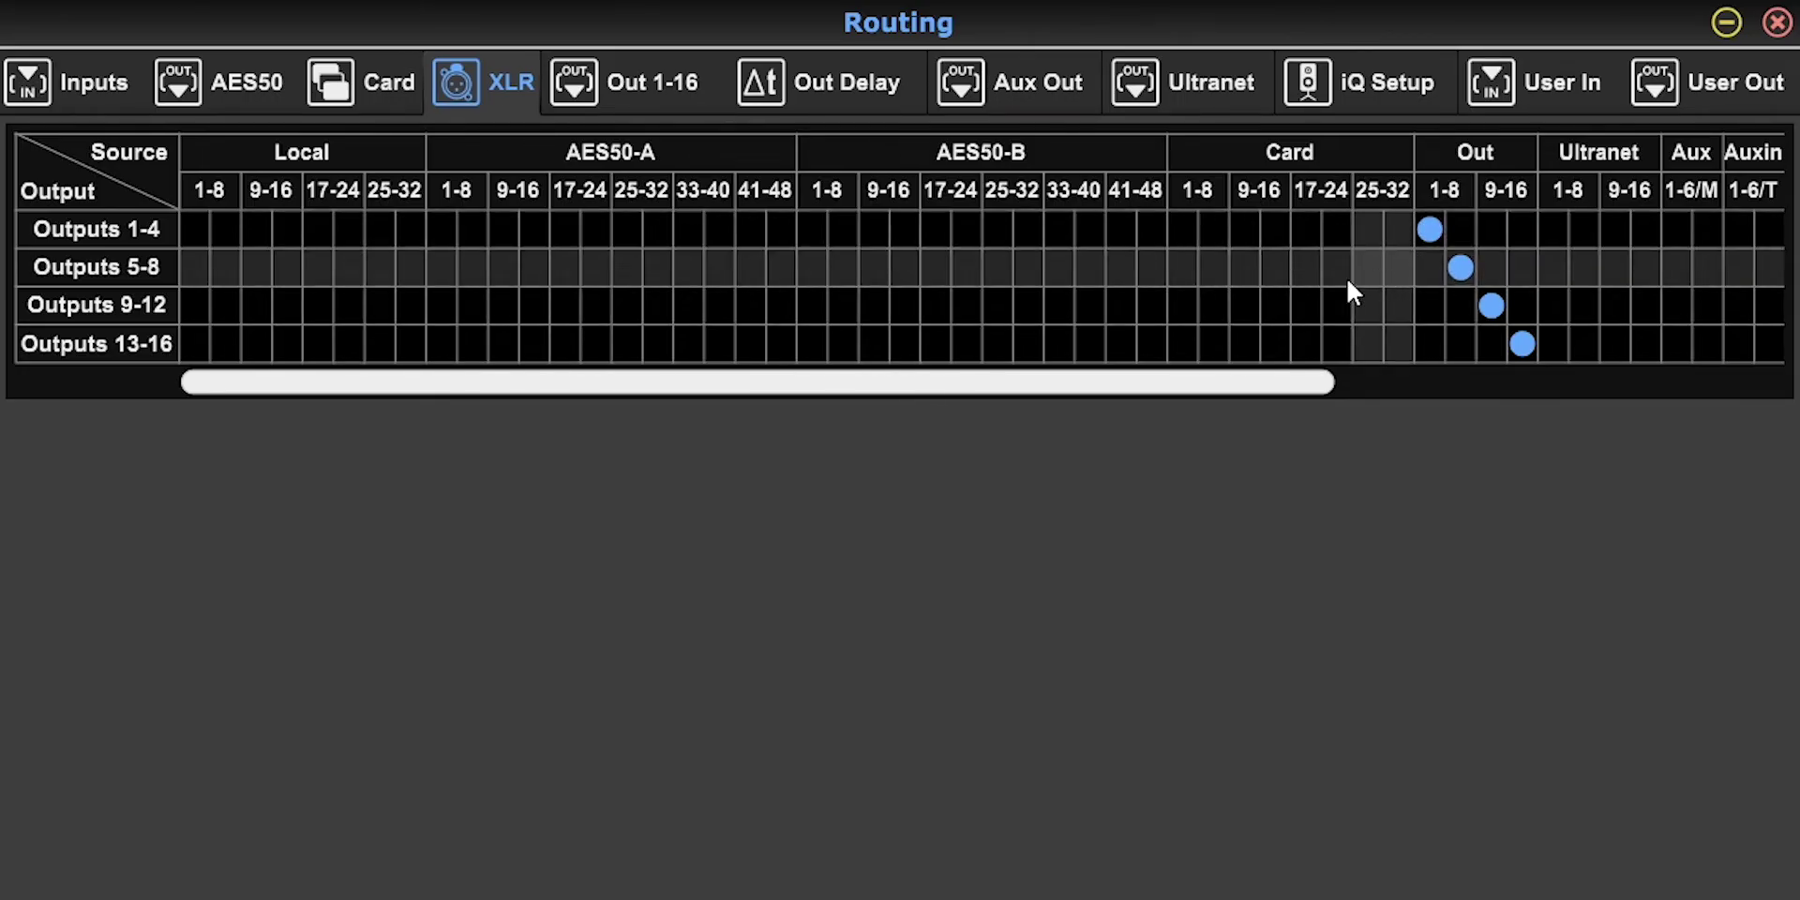
pyautogui.click(234, 81)
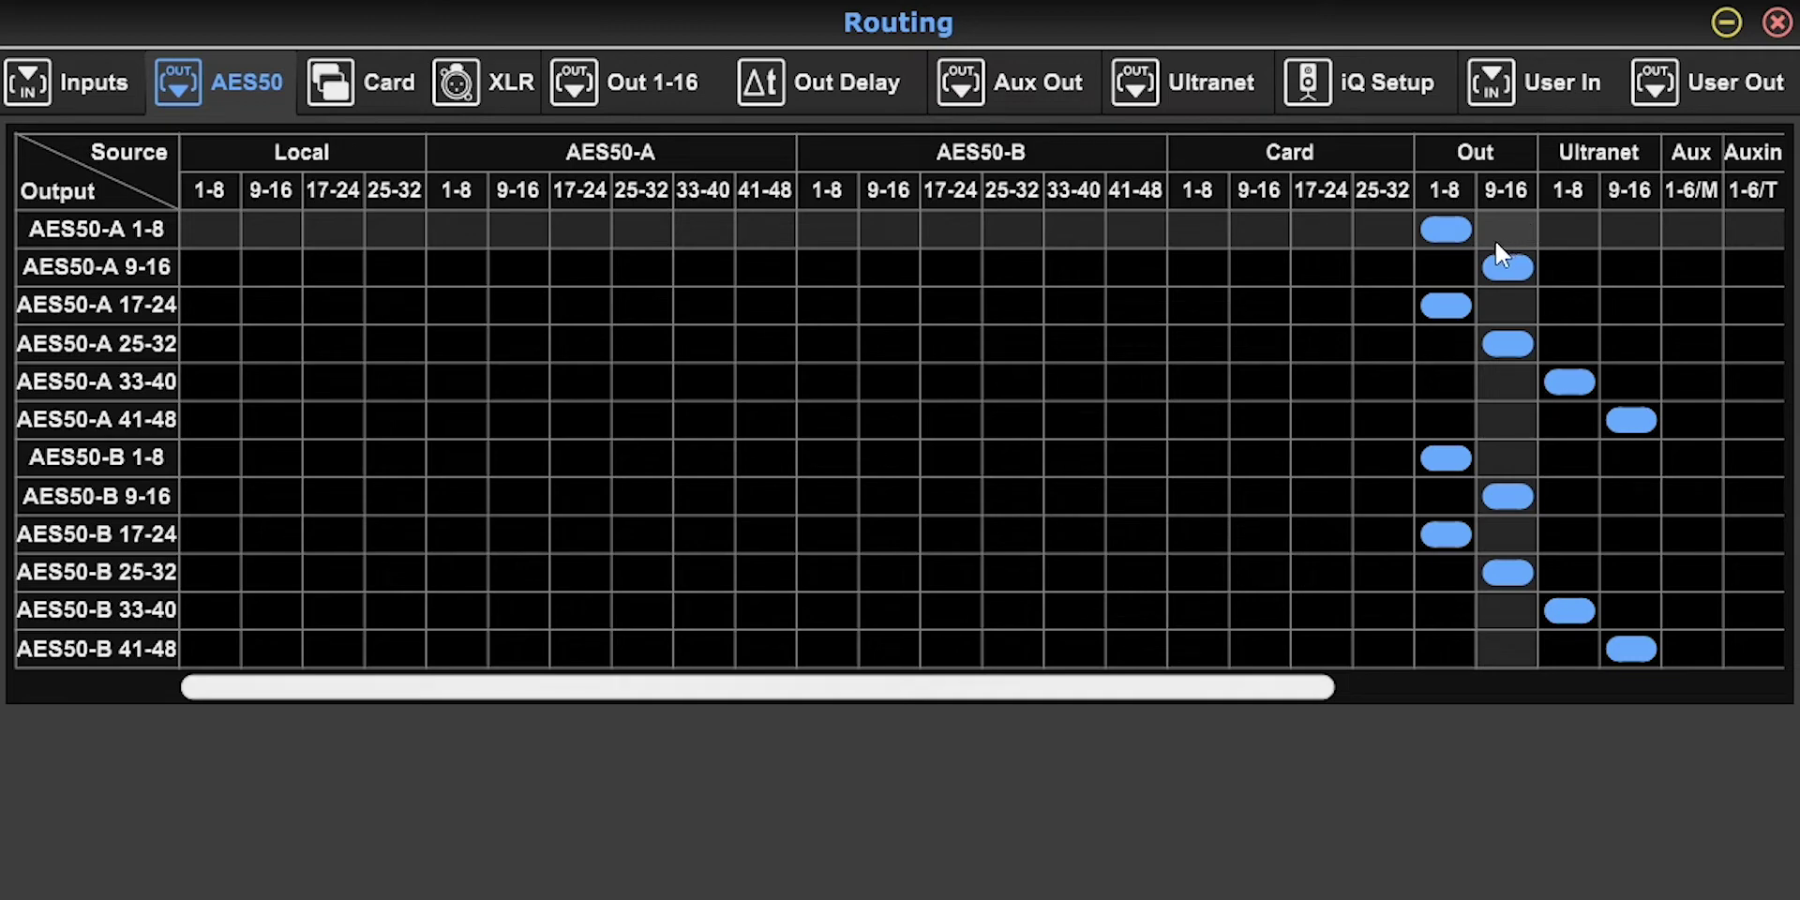
pyautogui.click(1012, 90)
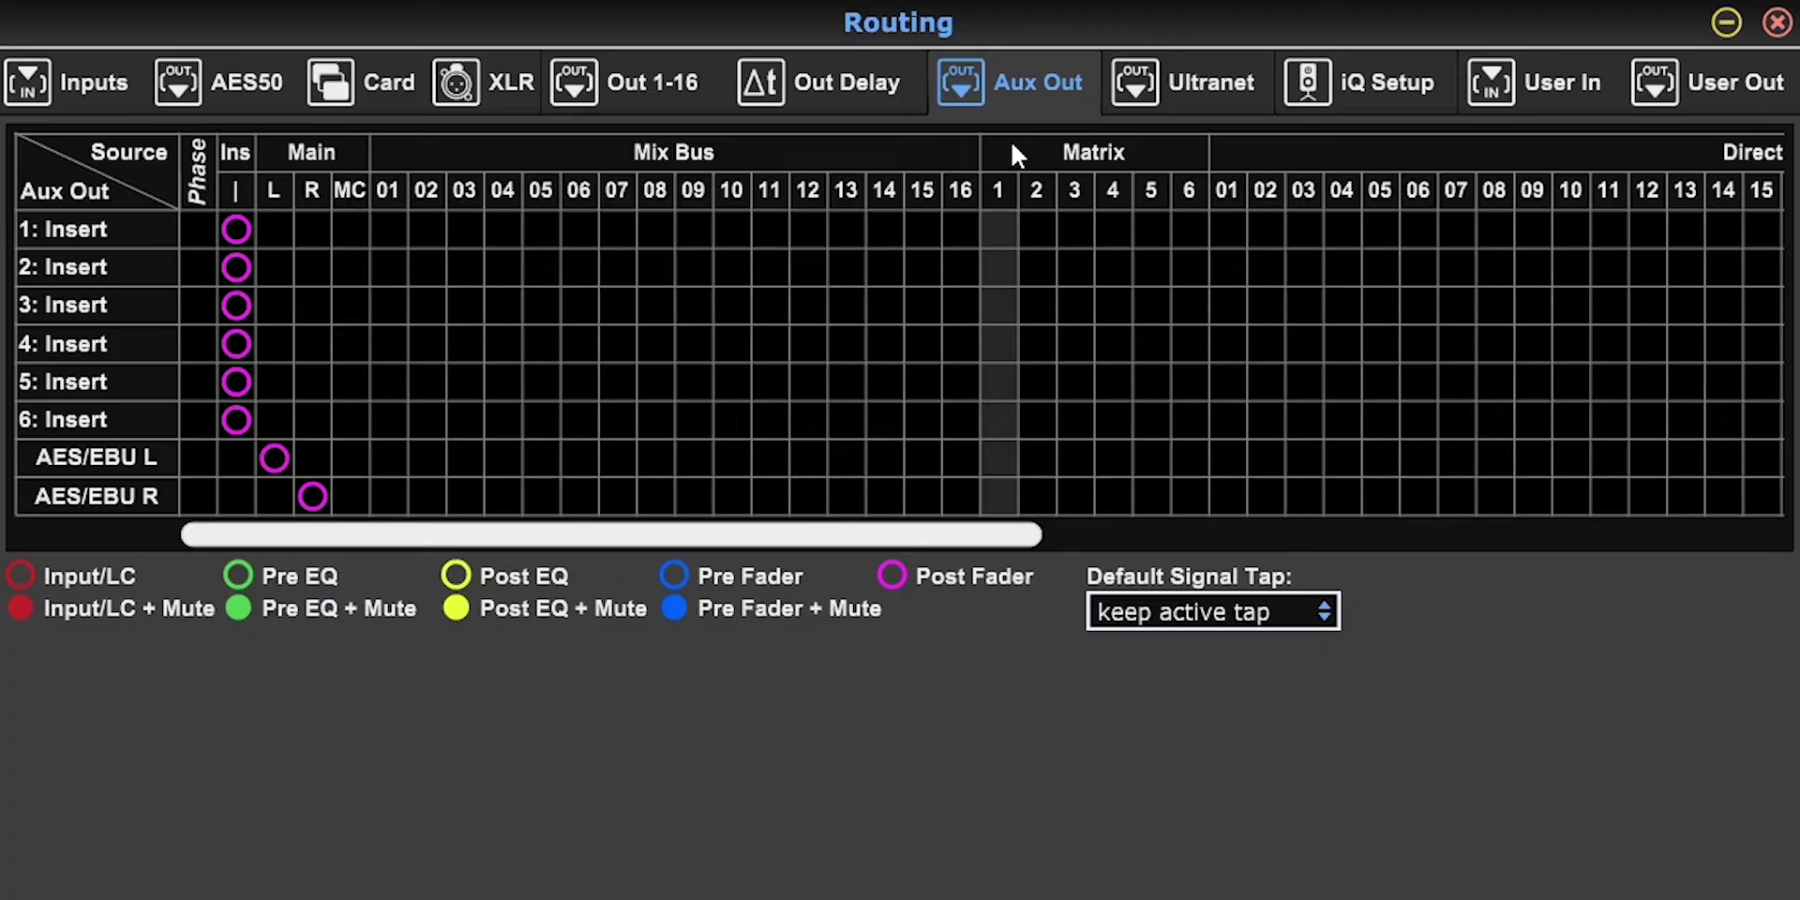
# Step: On the Out 1-16 page, try Direct Out Aux 7 and Direct Out Aux 8 as sources for output 1
pyautogui.click(677, 93)
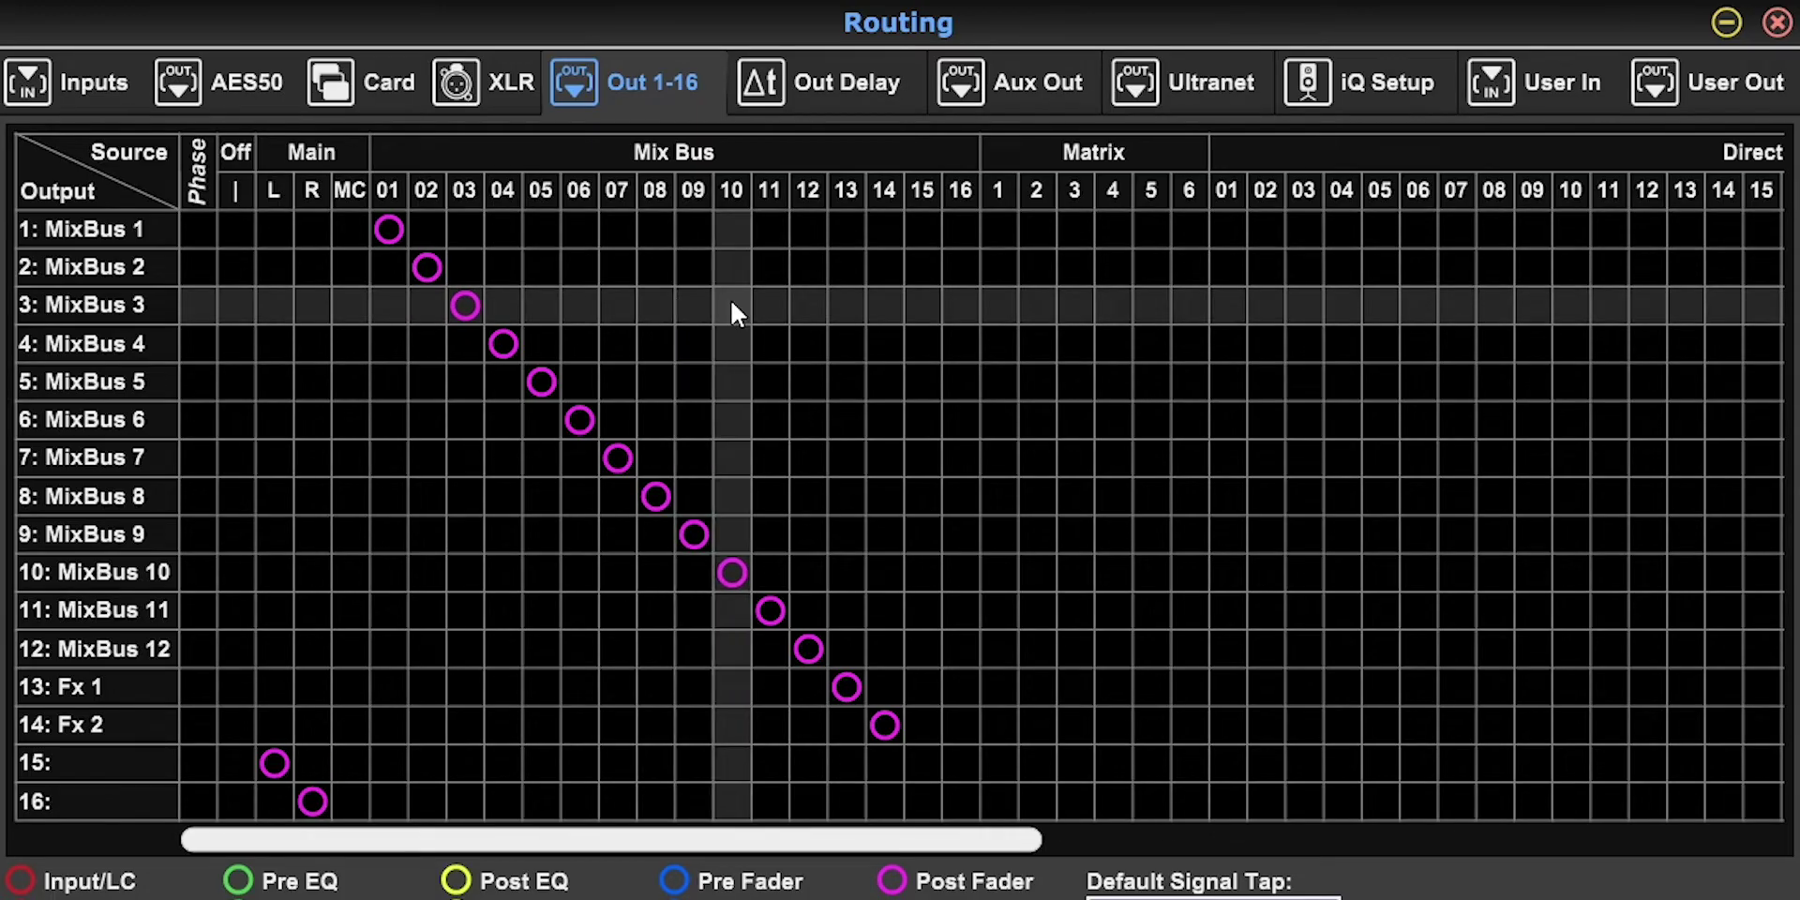
pyautogui.hscroll(10, 955, 769)
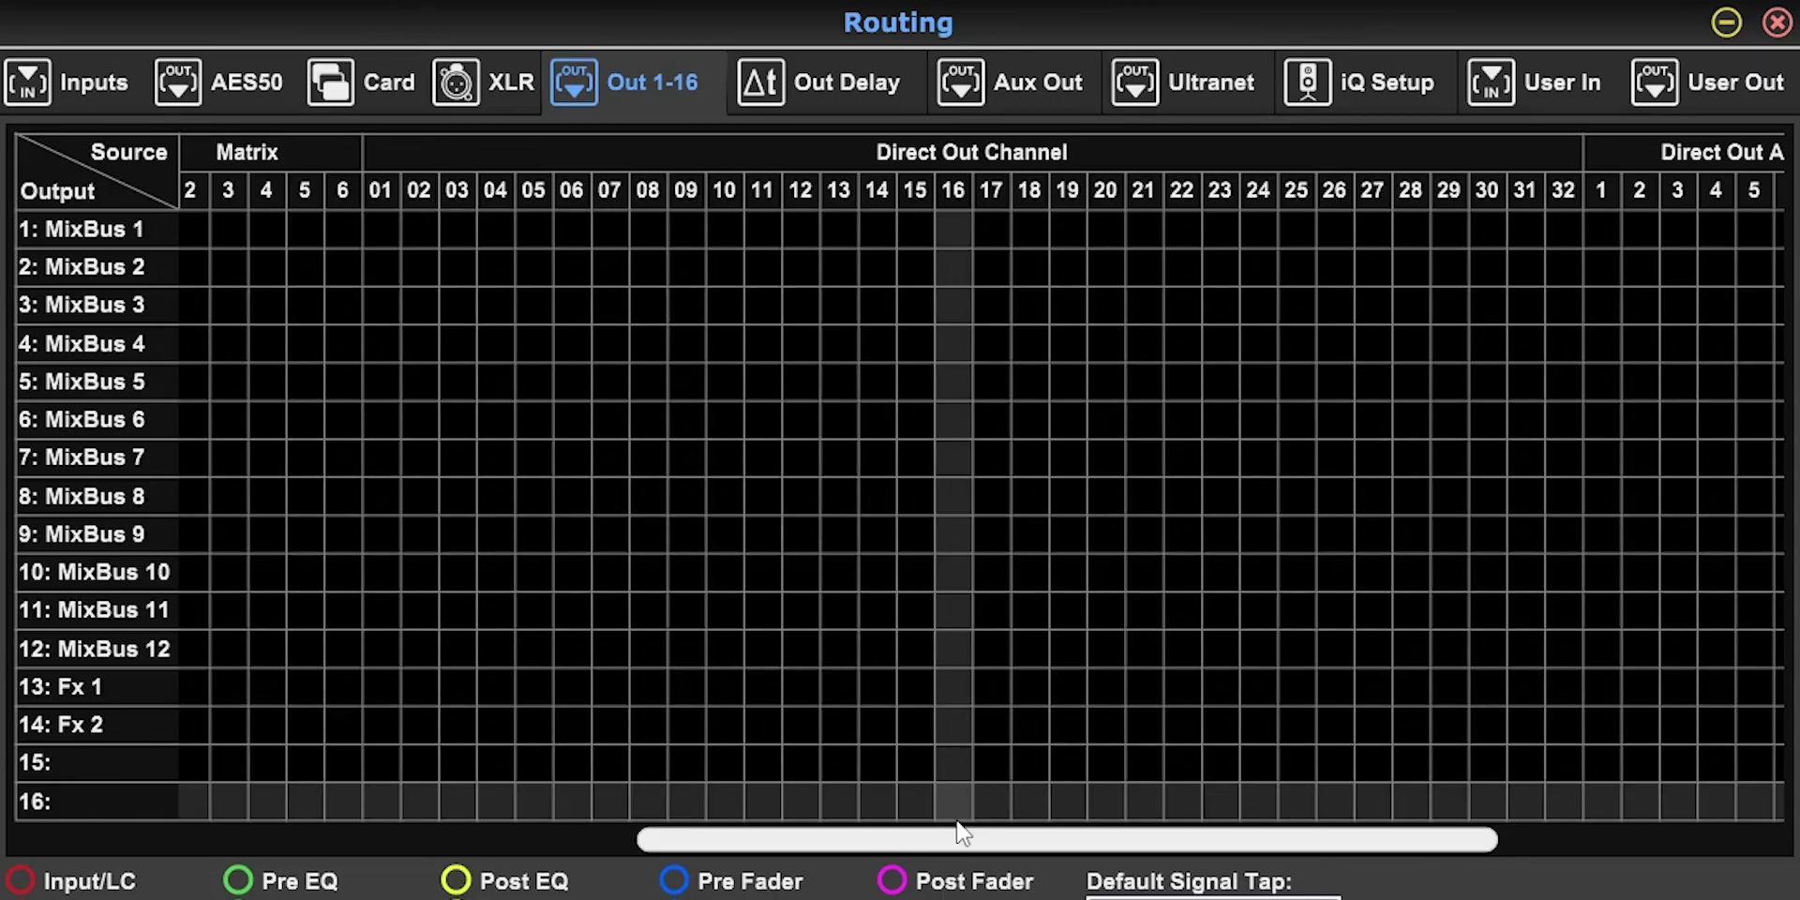
pyautogui.moveTo(966, 837); pyautogui.dragTo(1224, 839)
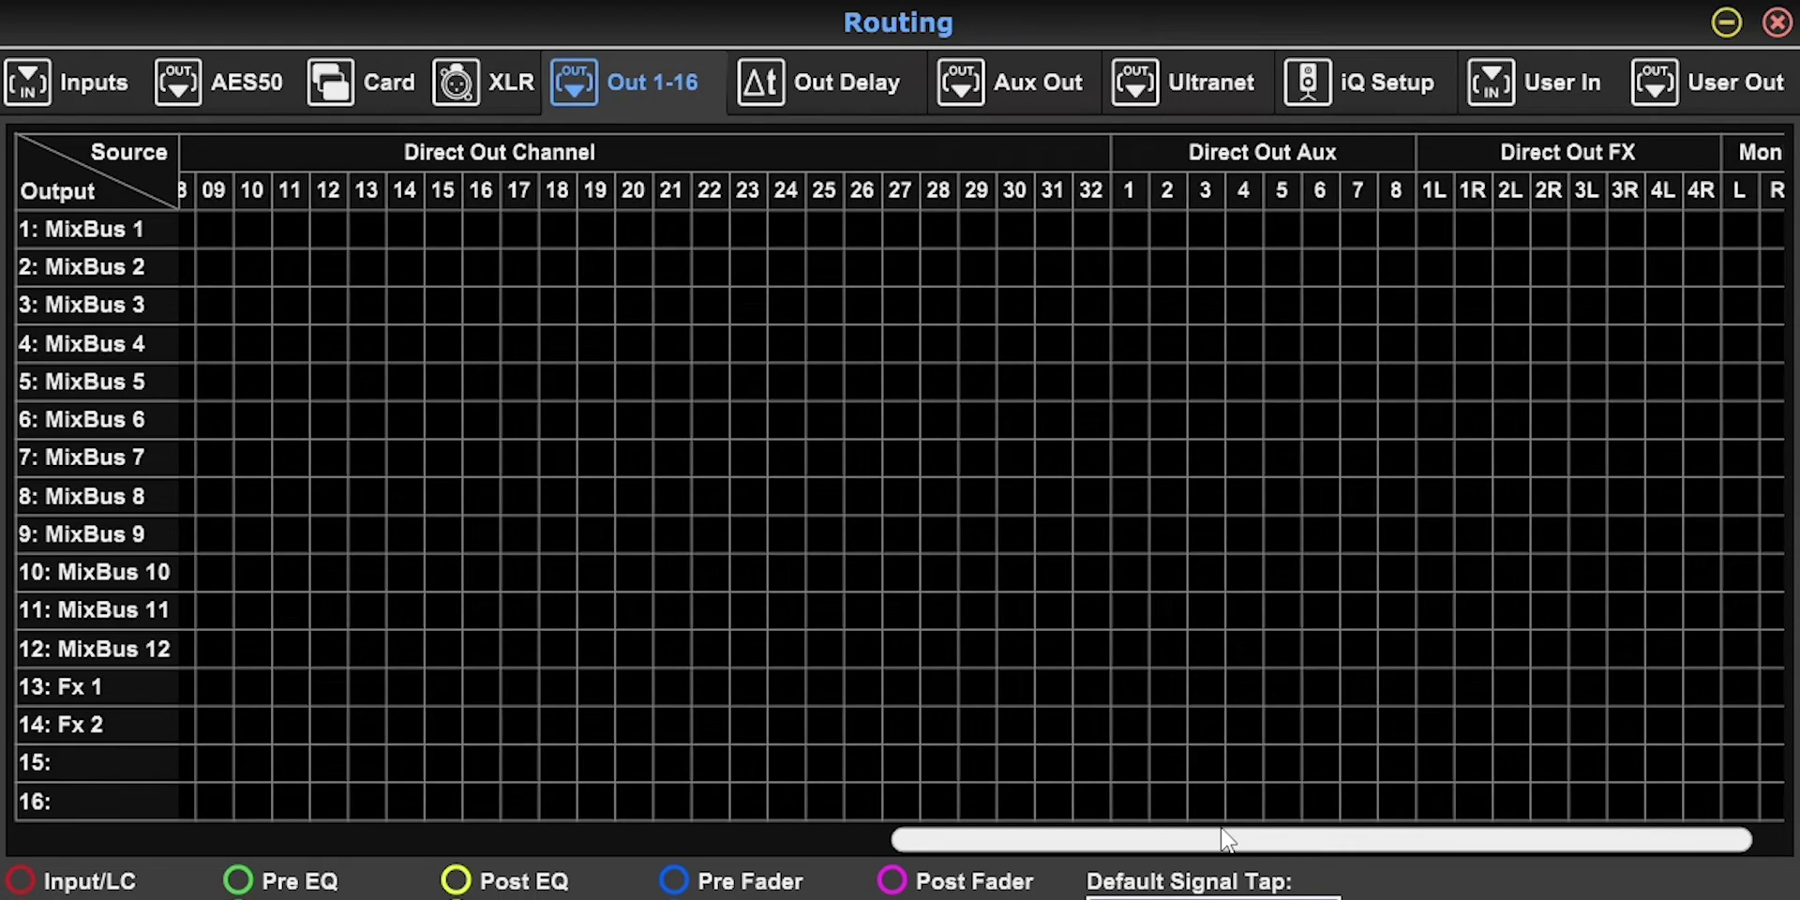
pyautogui.click(1346, 228)
pyautogui.click(1395, 233)
pyautogui.click(1358, 239)
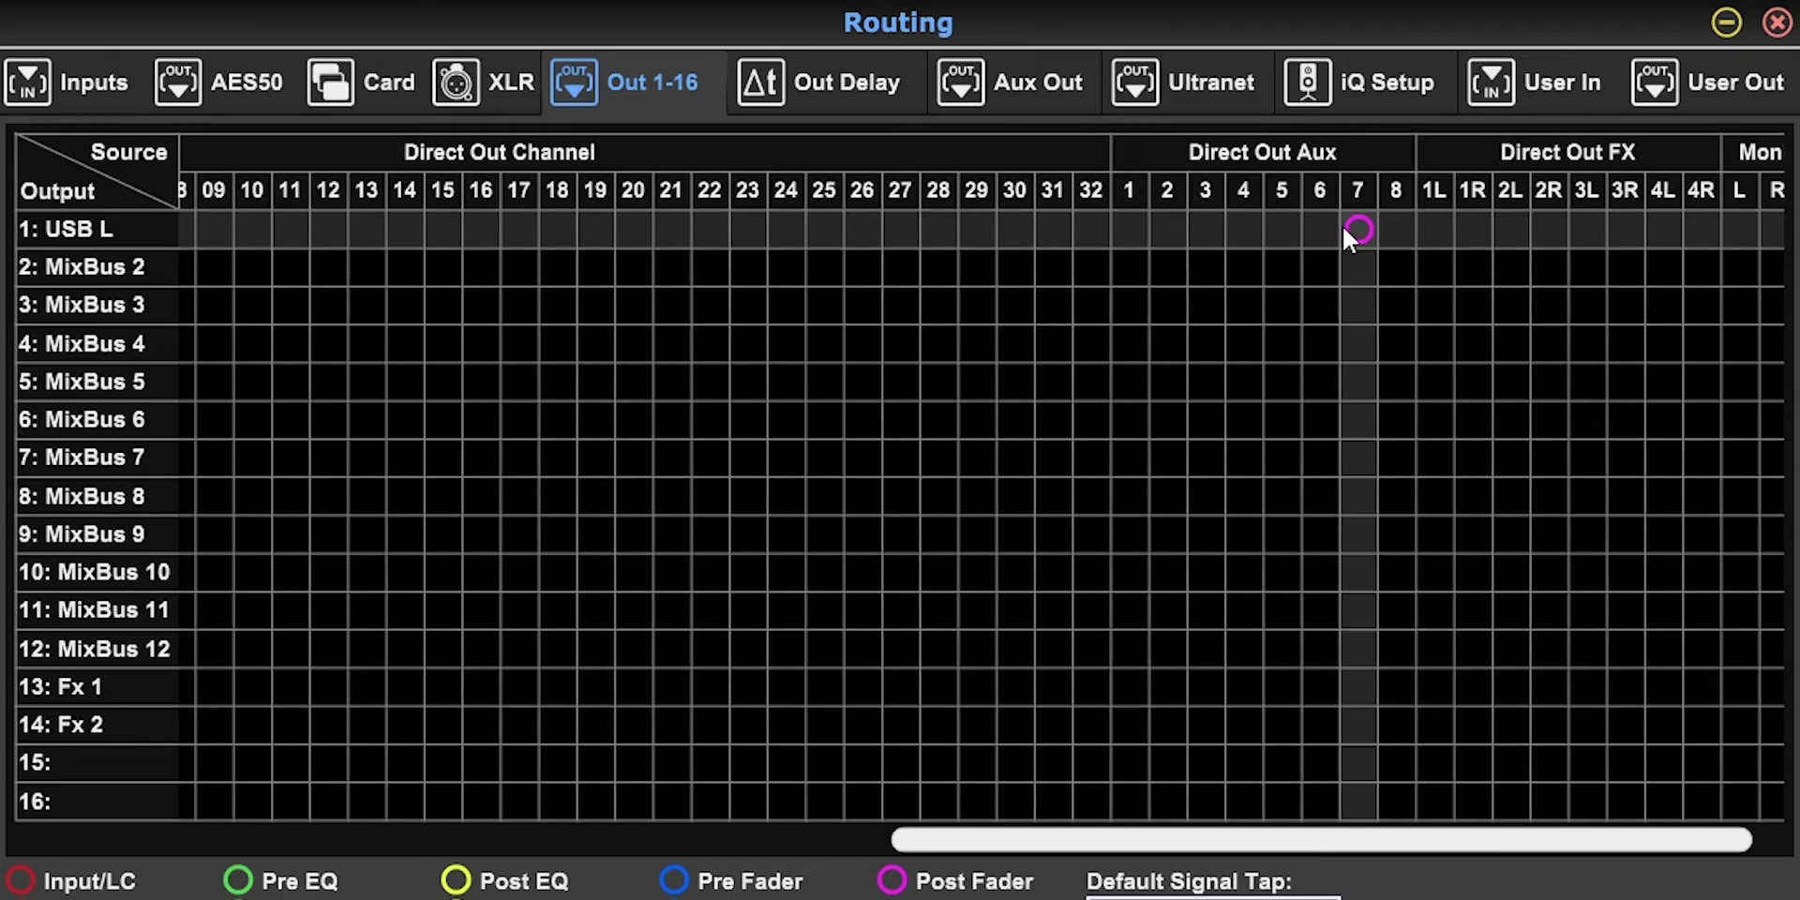
pyautogui.click(1395, 231)
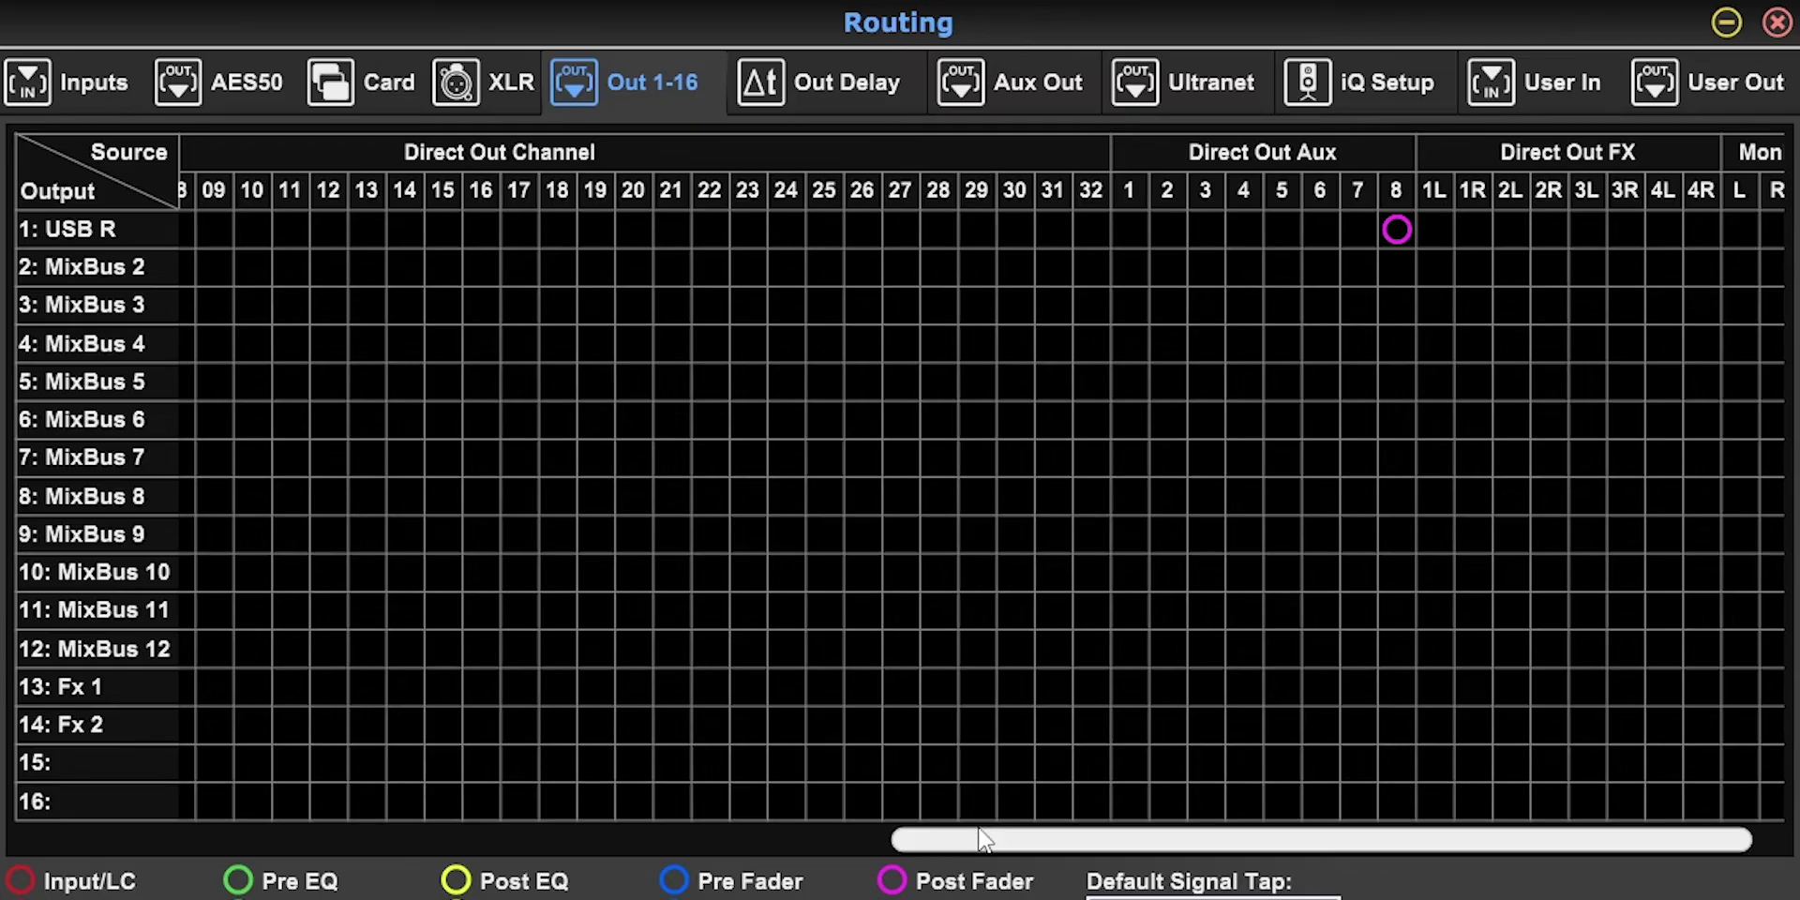
# Step: Try Monitor L and Monitor R as the source for output 1, and settle on talkback (TB)
pyautogui.moveTo(980, 839); pyautogui.dragTo(1013, 840)
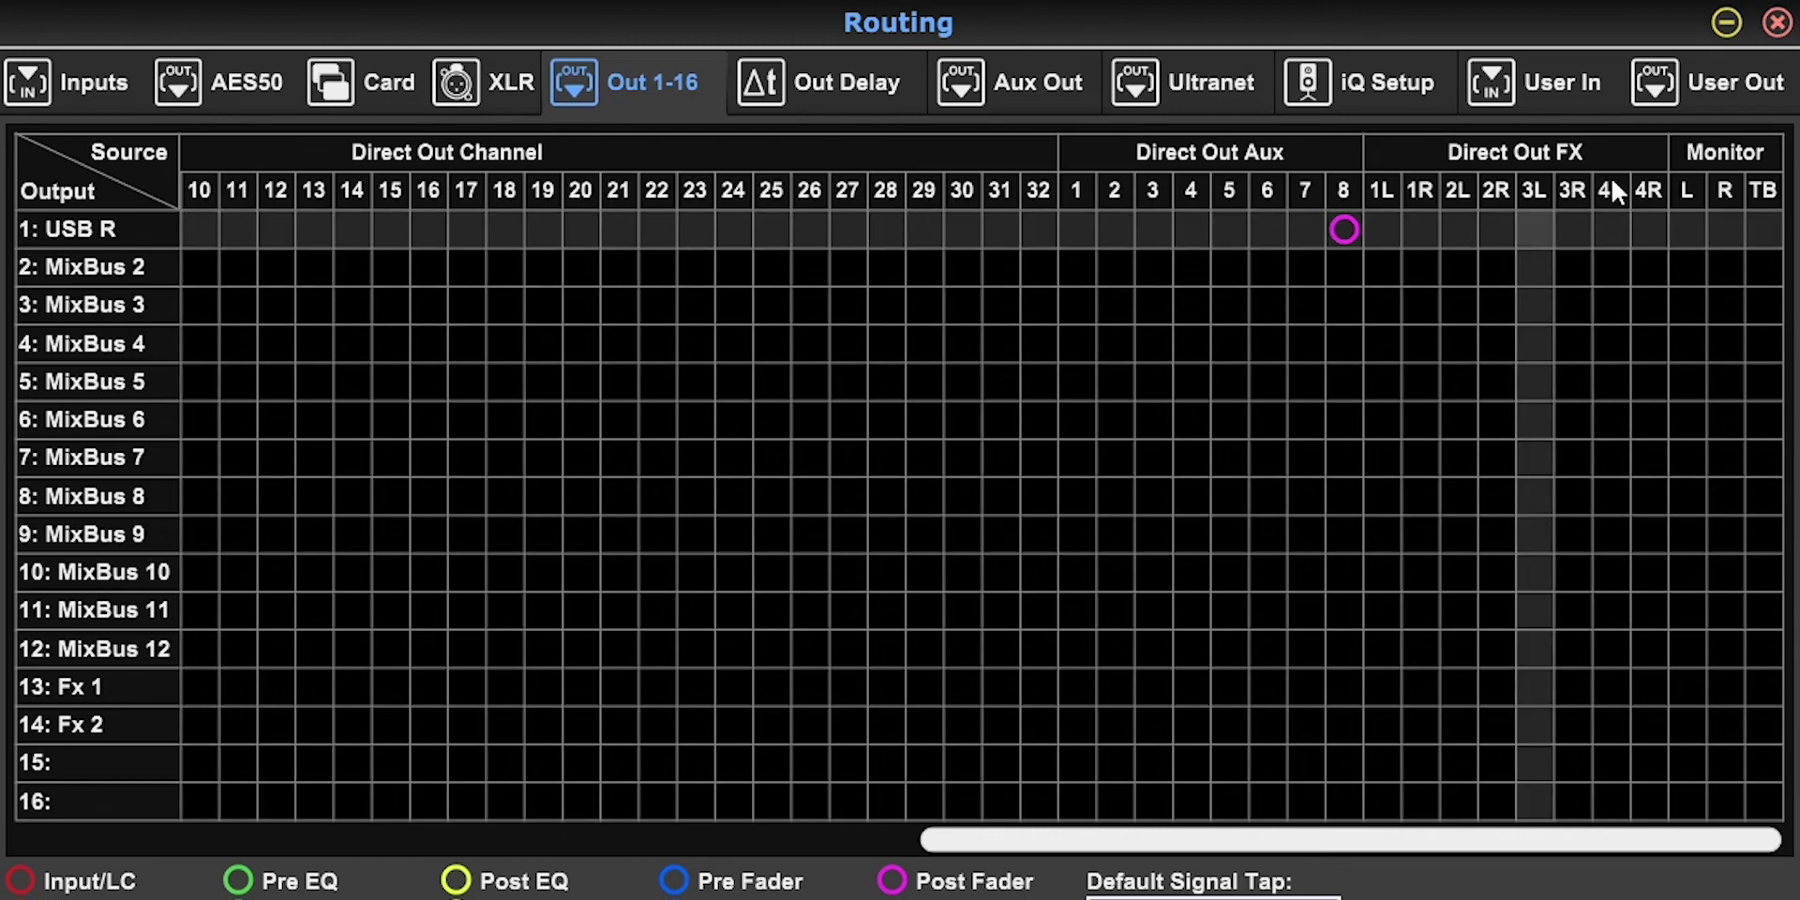
pyautogui.click(1700, 228)
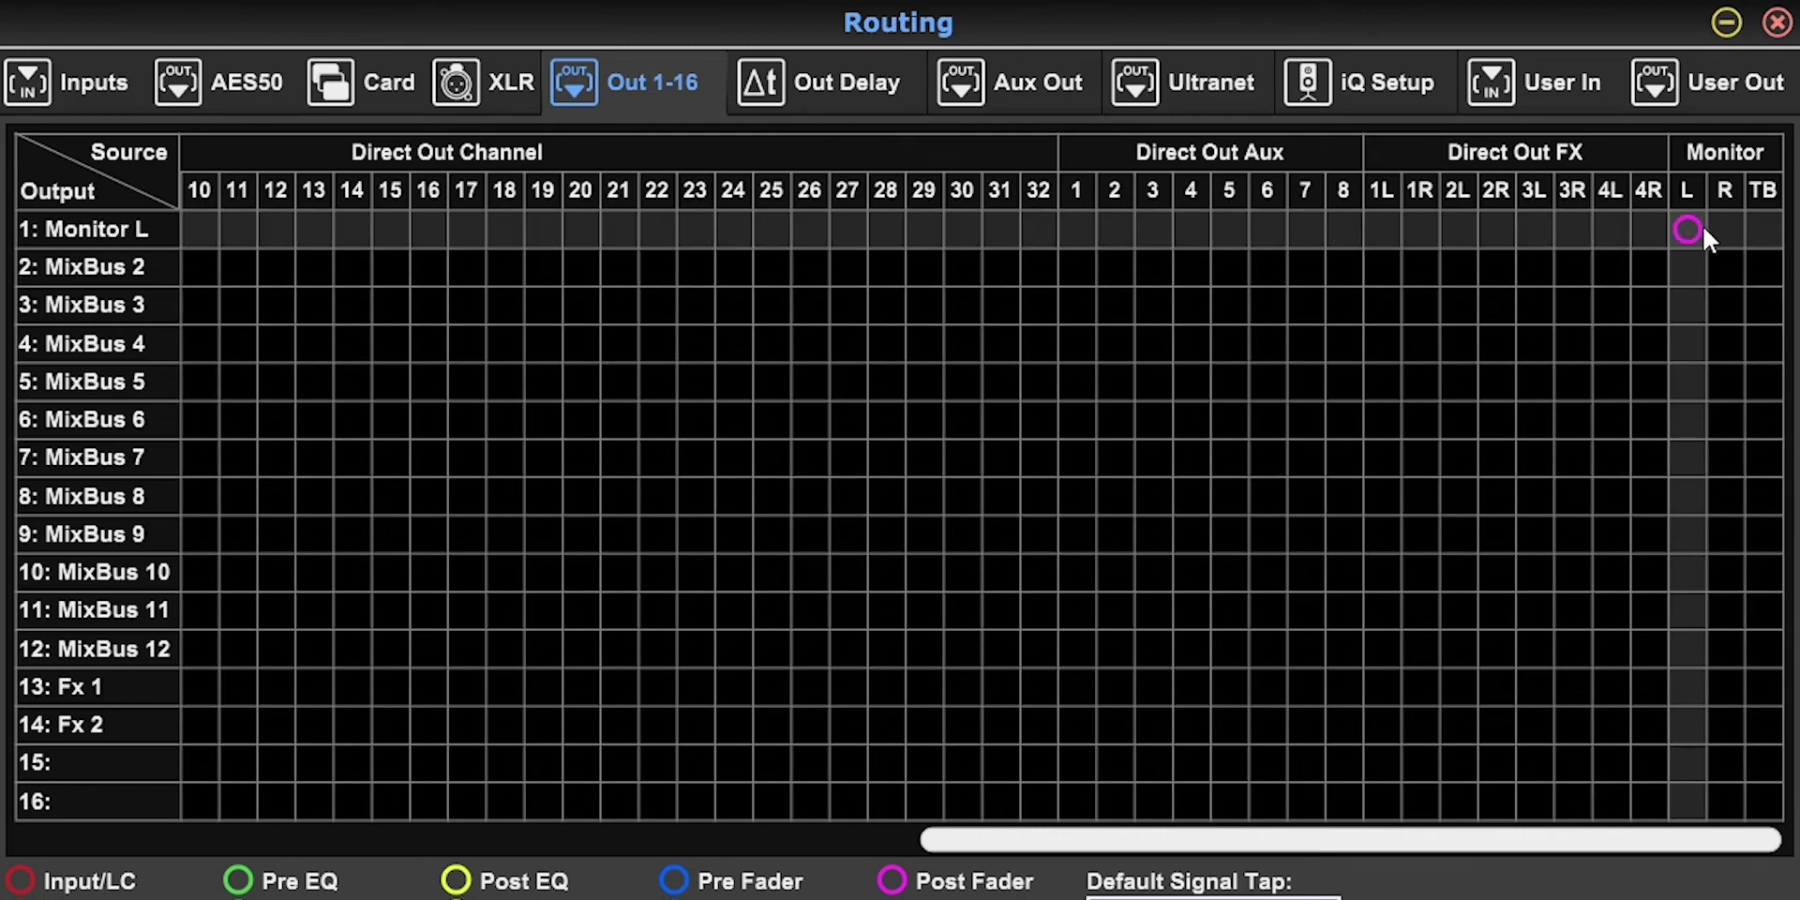
pyautogui.click(1733, 233)
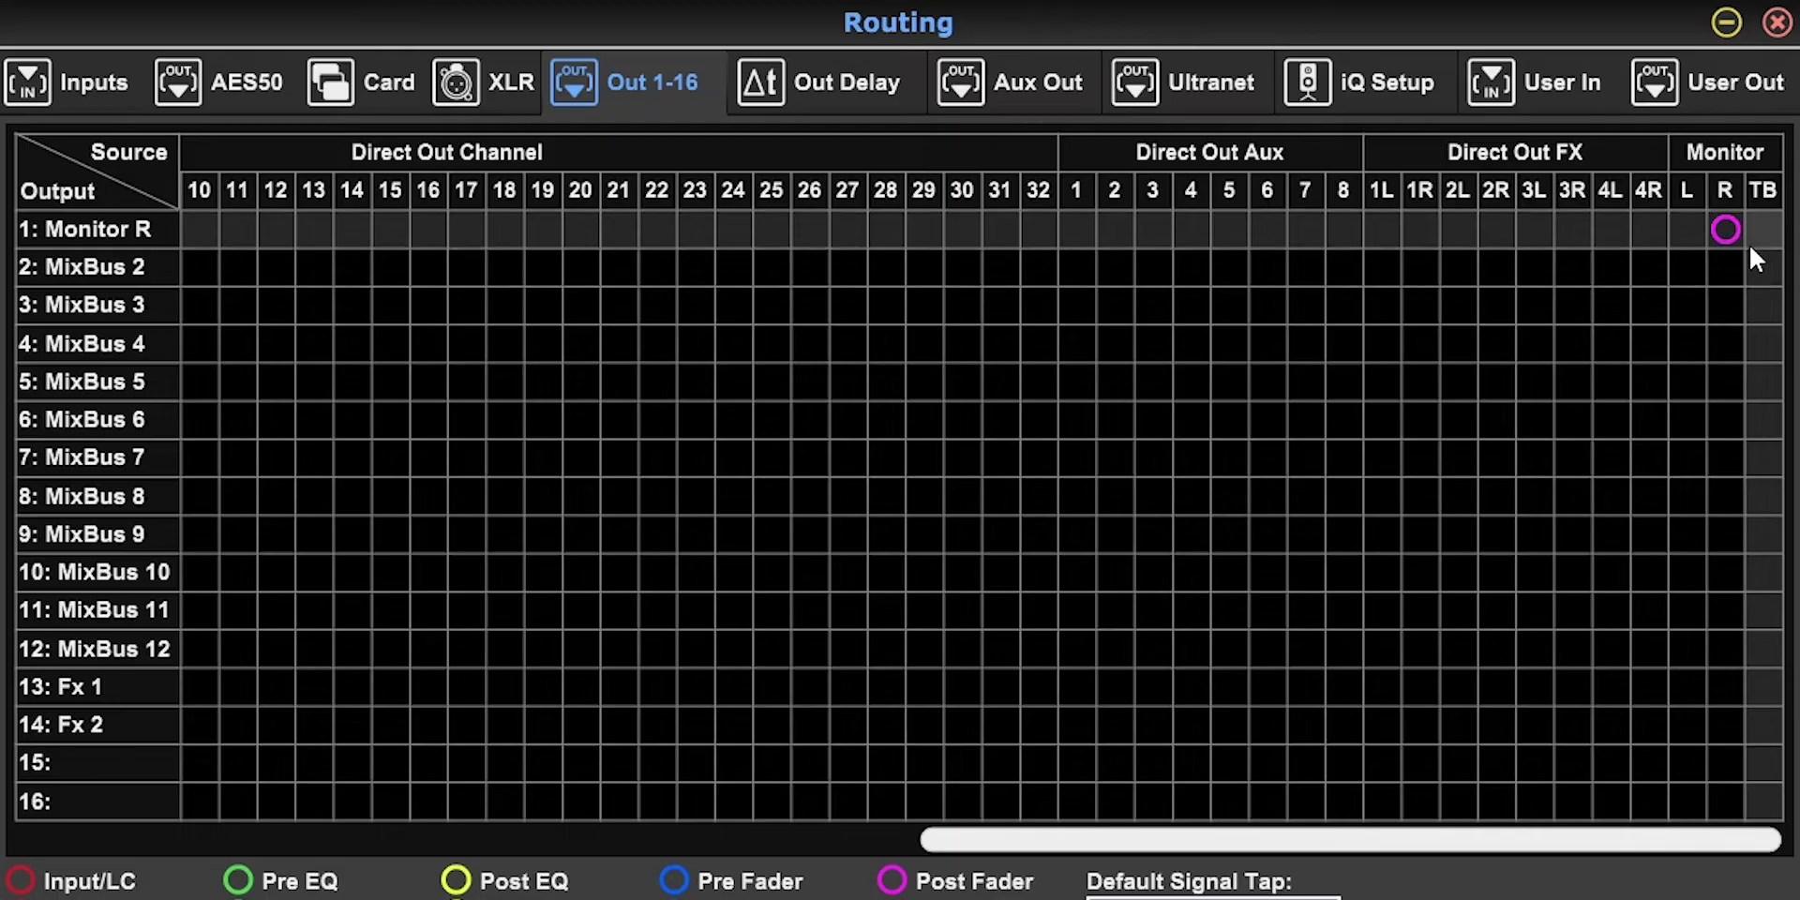
pyautogui.click(1758, 253)
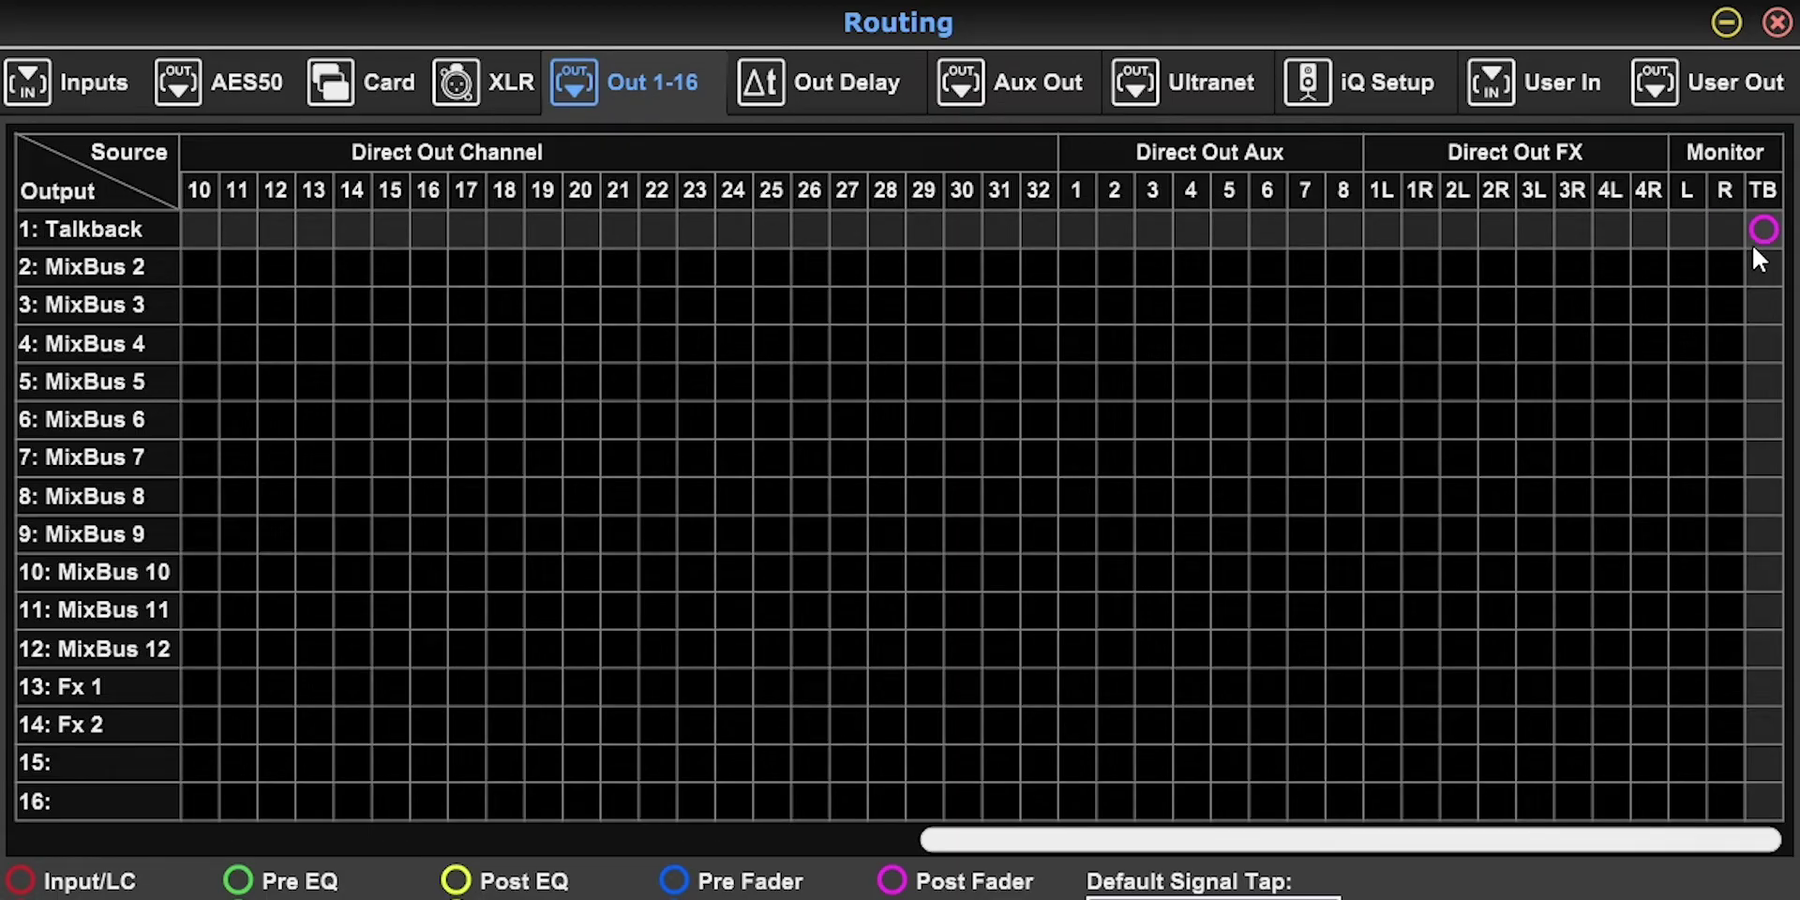
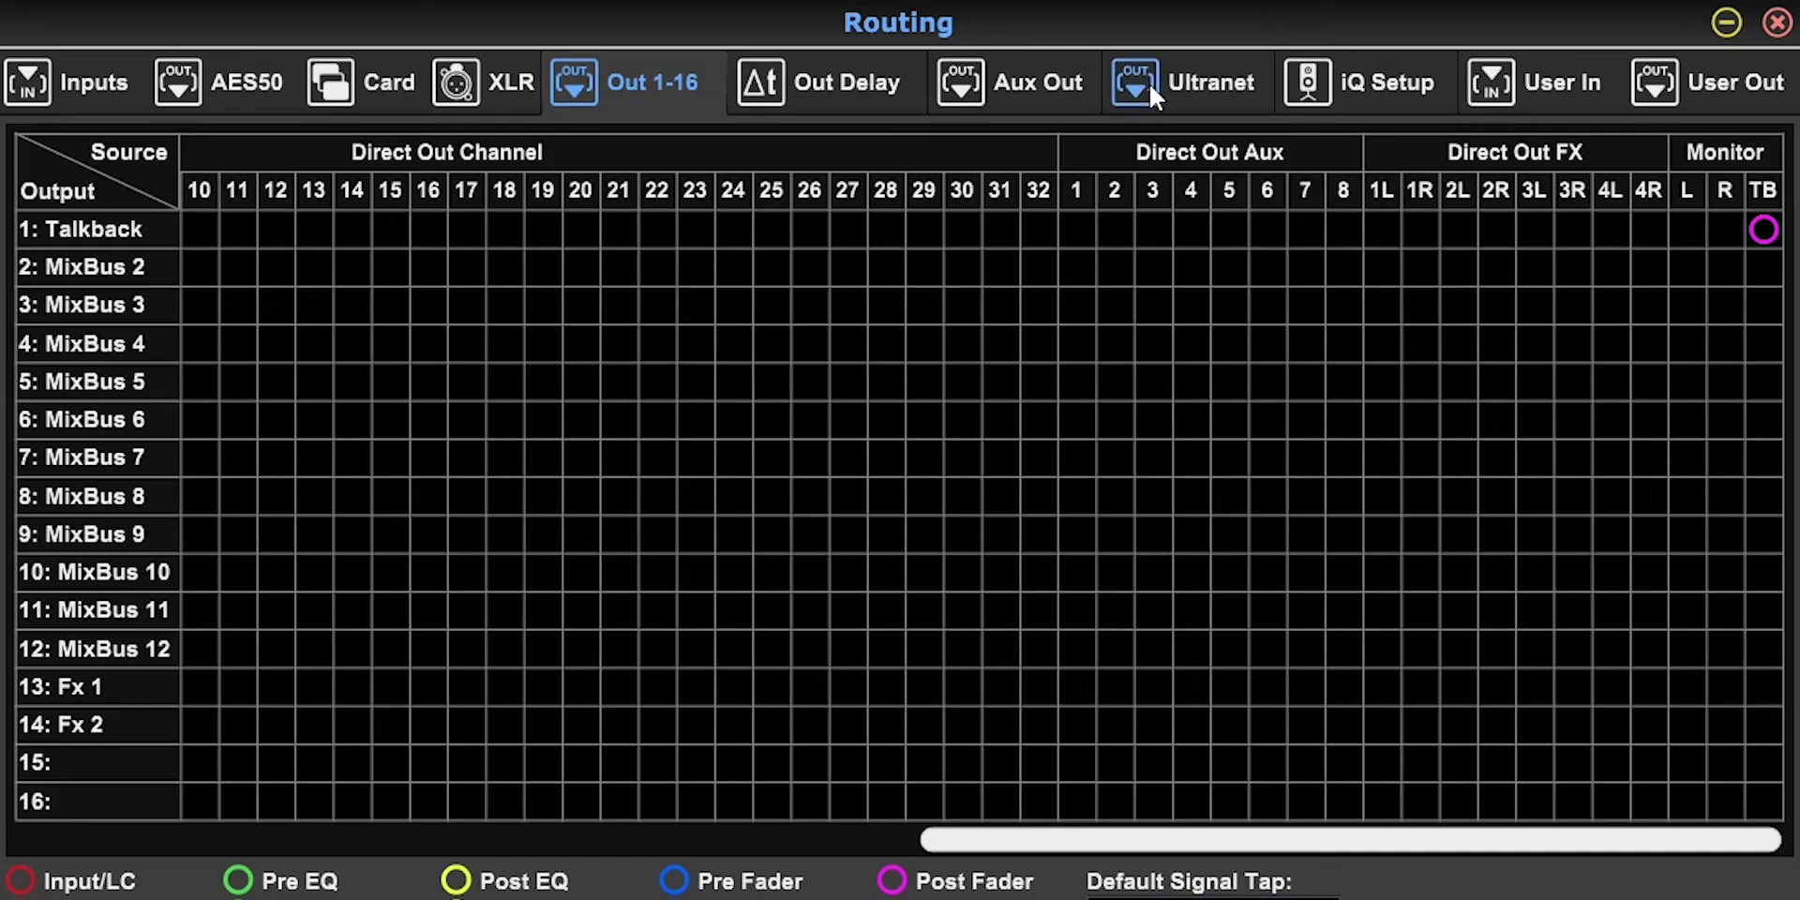
# Step: Compare the Ultranet matrix with Out 1-16, examining the direct out channel, aux, FX and monitor sources for Ultranet
pyautogui.click(1151, 89)
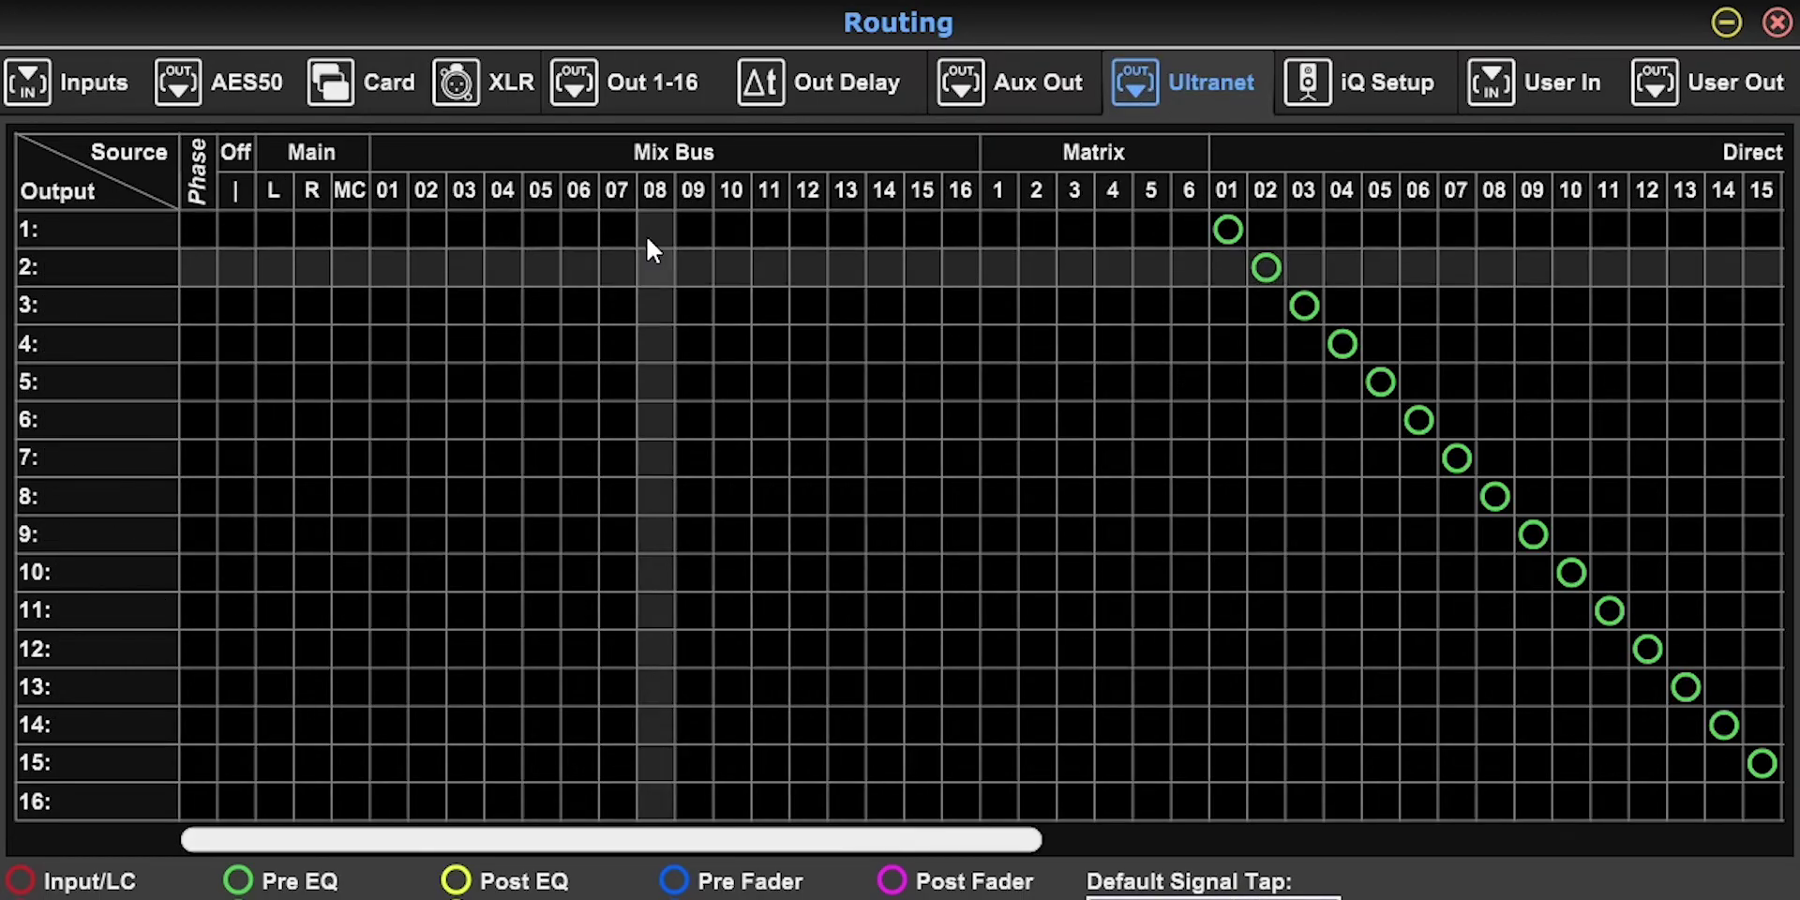
pyautogui.click(599, 87)
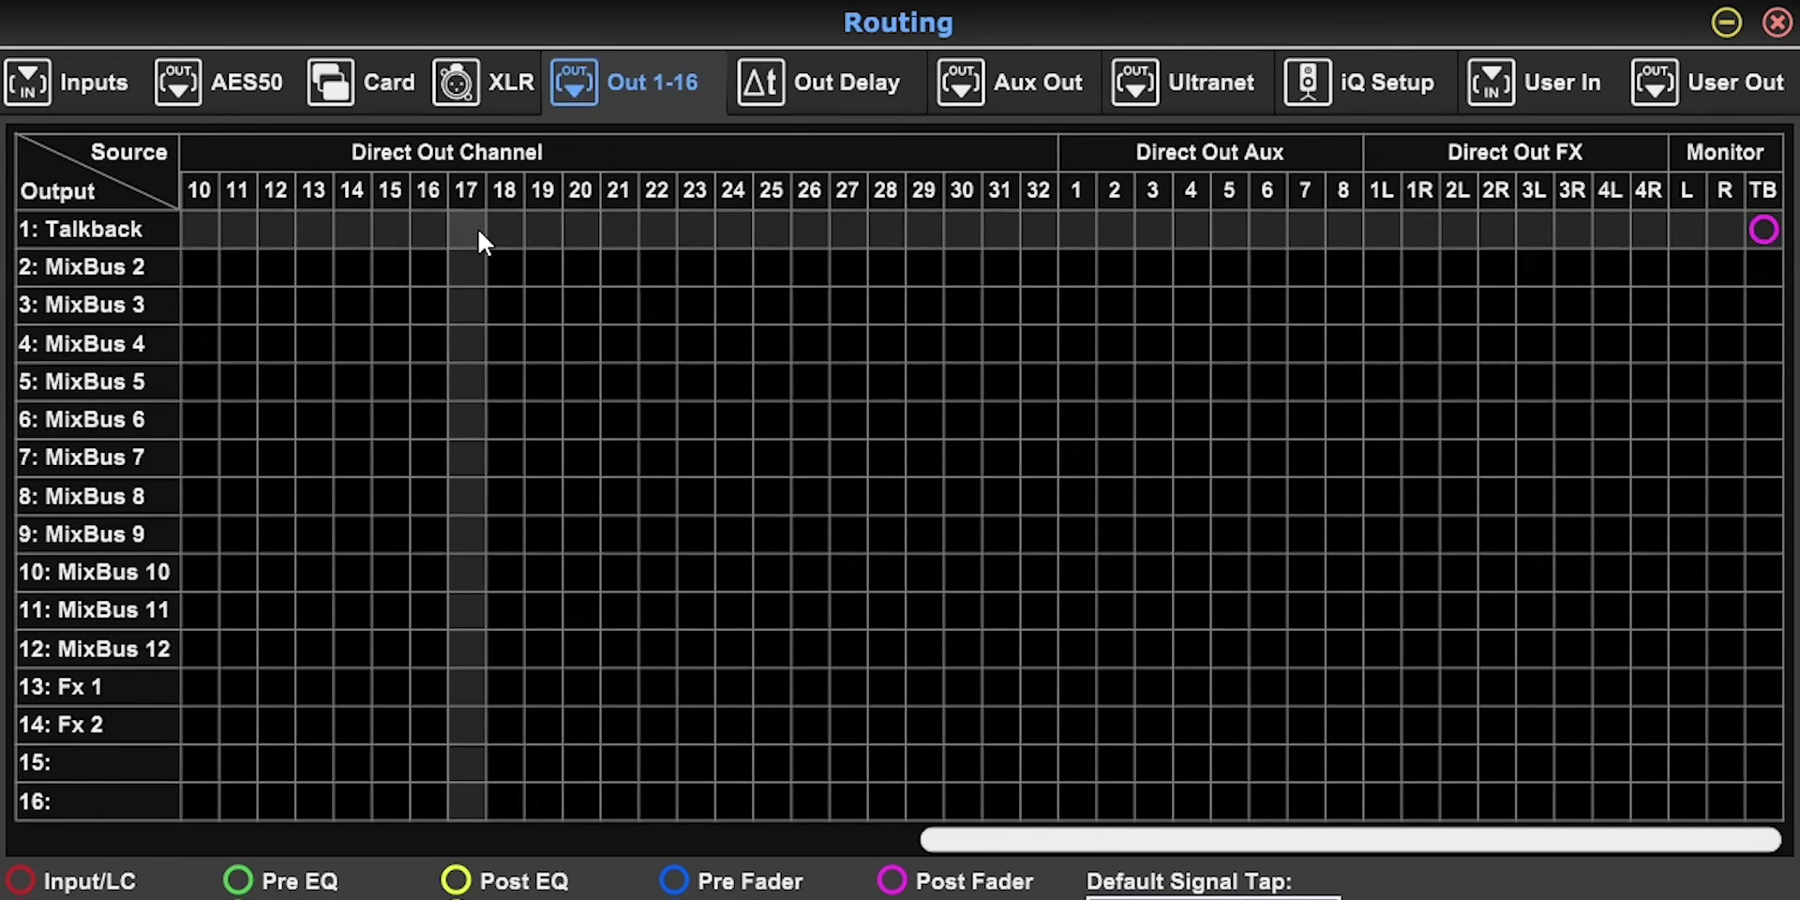
pyautogui.click(1154, 77)
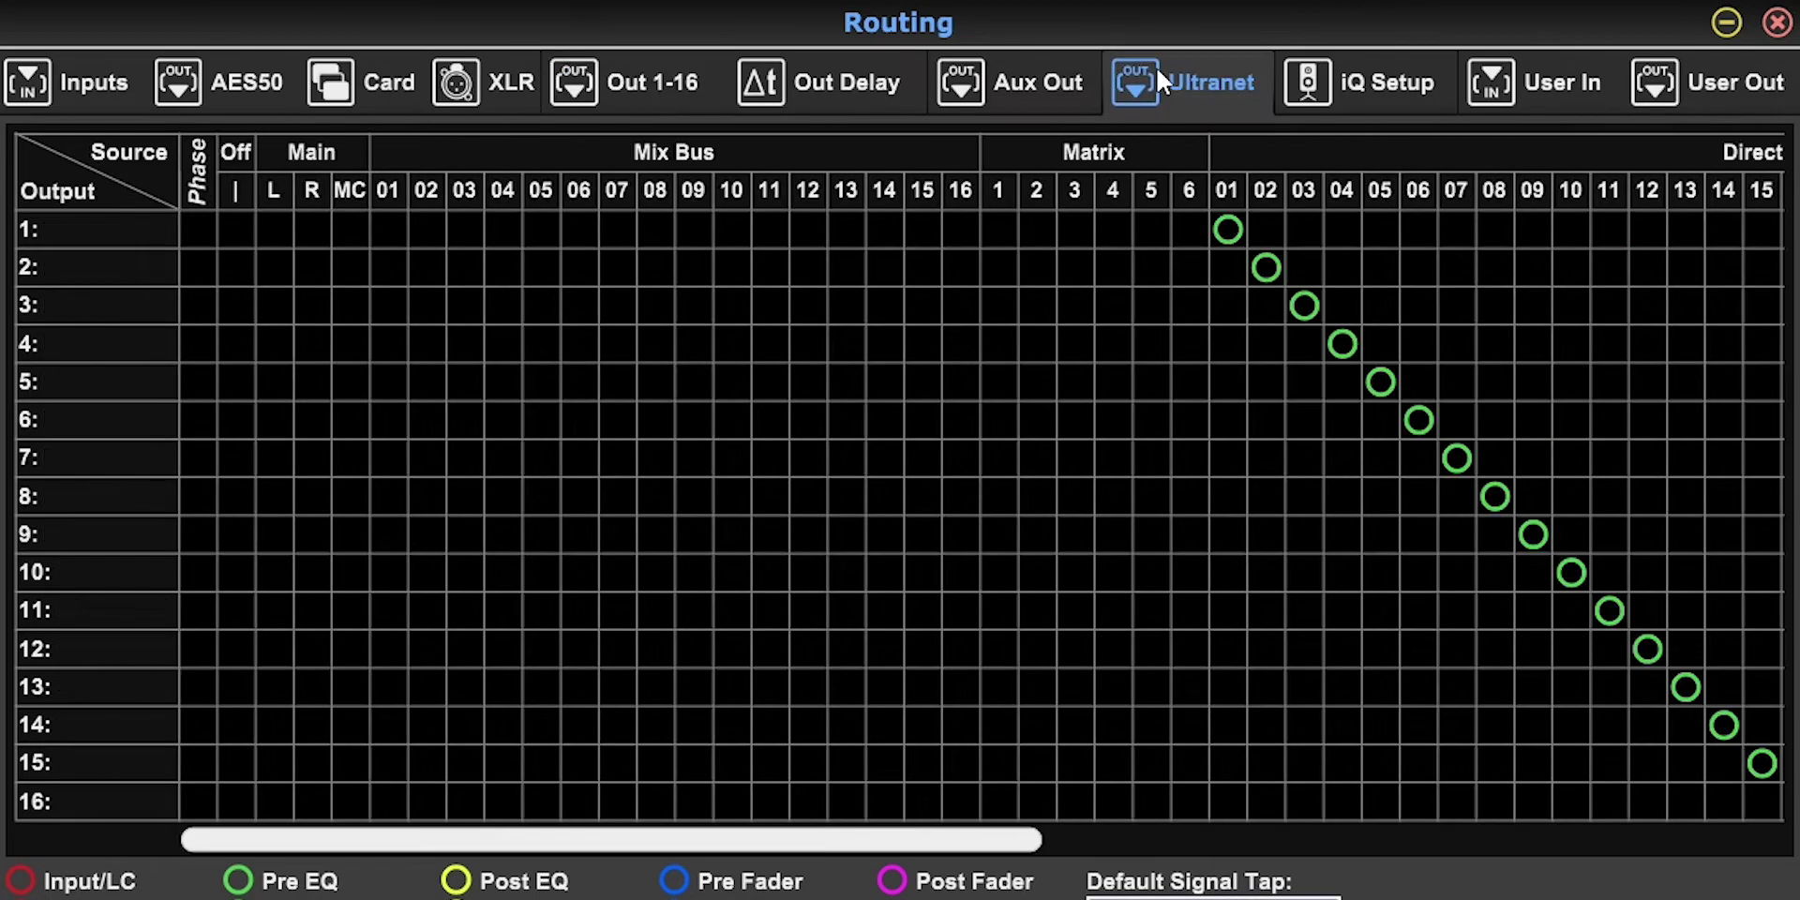
pyautogui.moveTo(923, 839); pyautogui.dragTo(1274, 782)
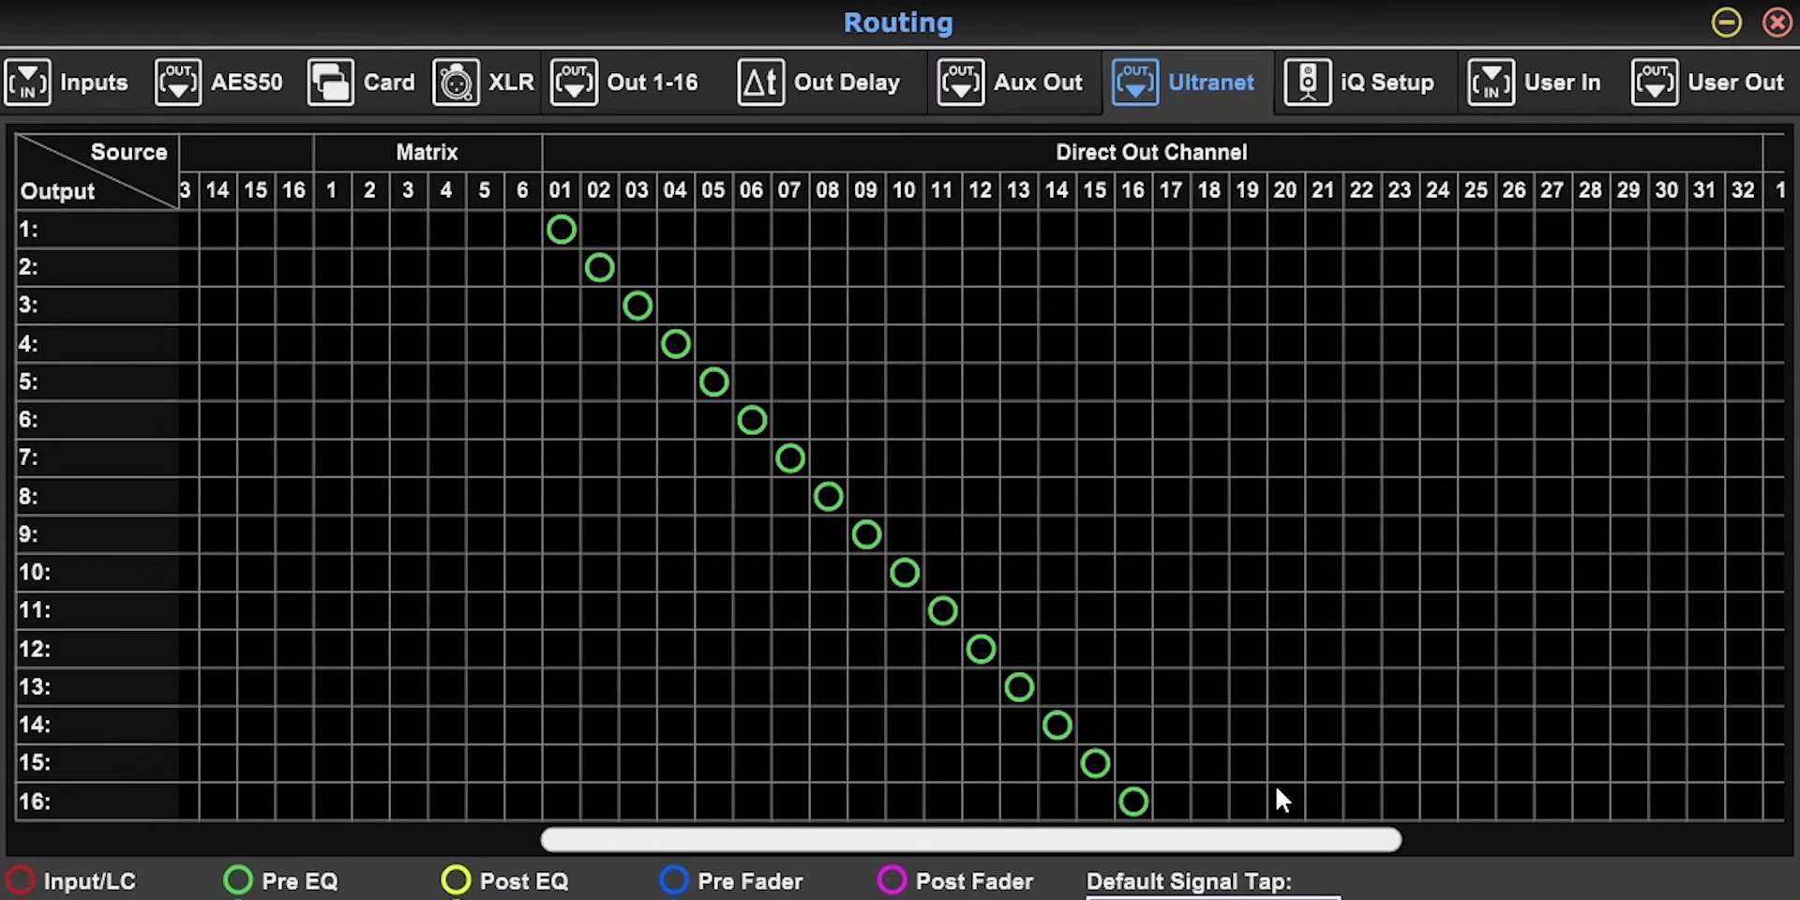
pyautogui.moveTo(1160, 848)
pyautogui.mouseDown()
pyautogui.moveTo(804, 868)
pyautogui.moveTo(1159, 839)
pyautogui.mouseUp()
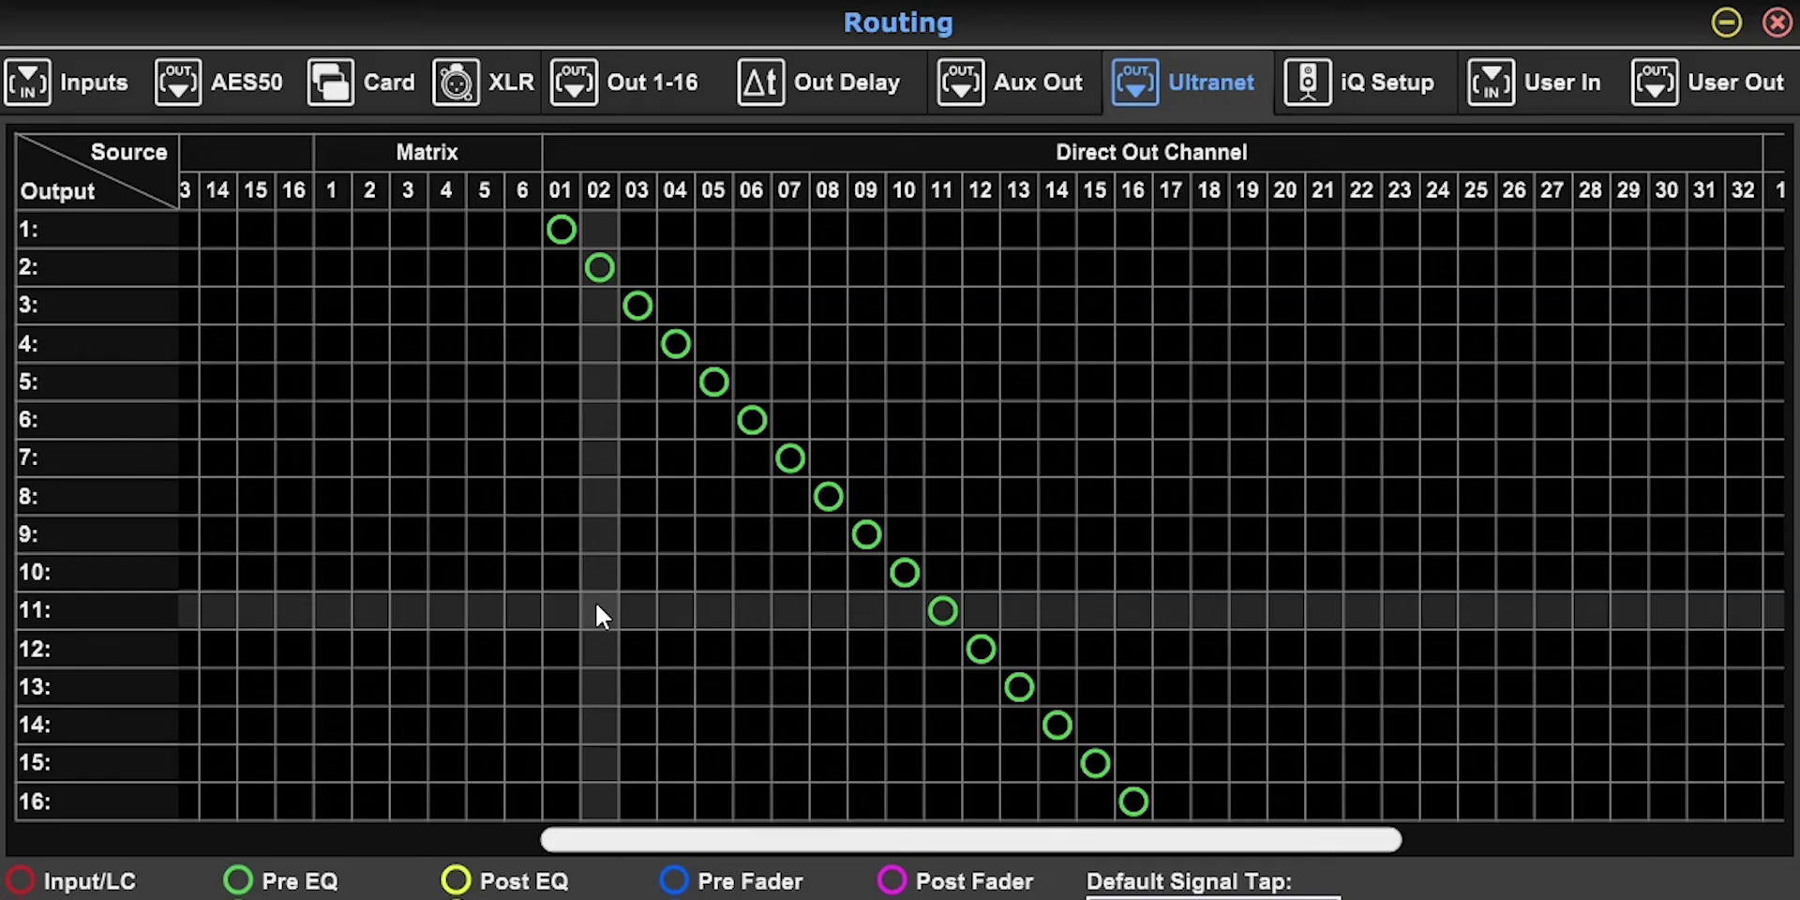
pyautogui.hscroll(-2, 597, 605)
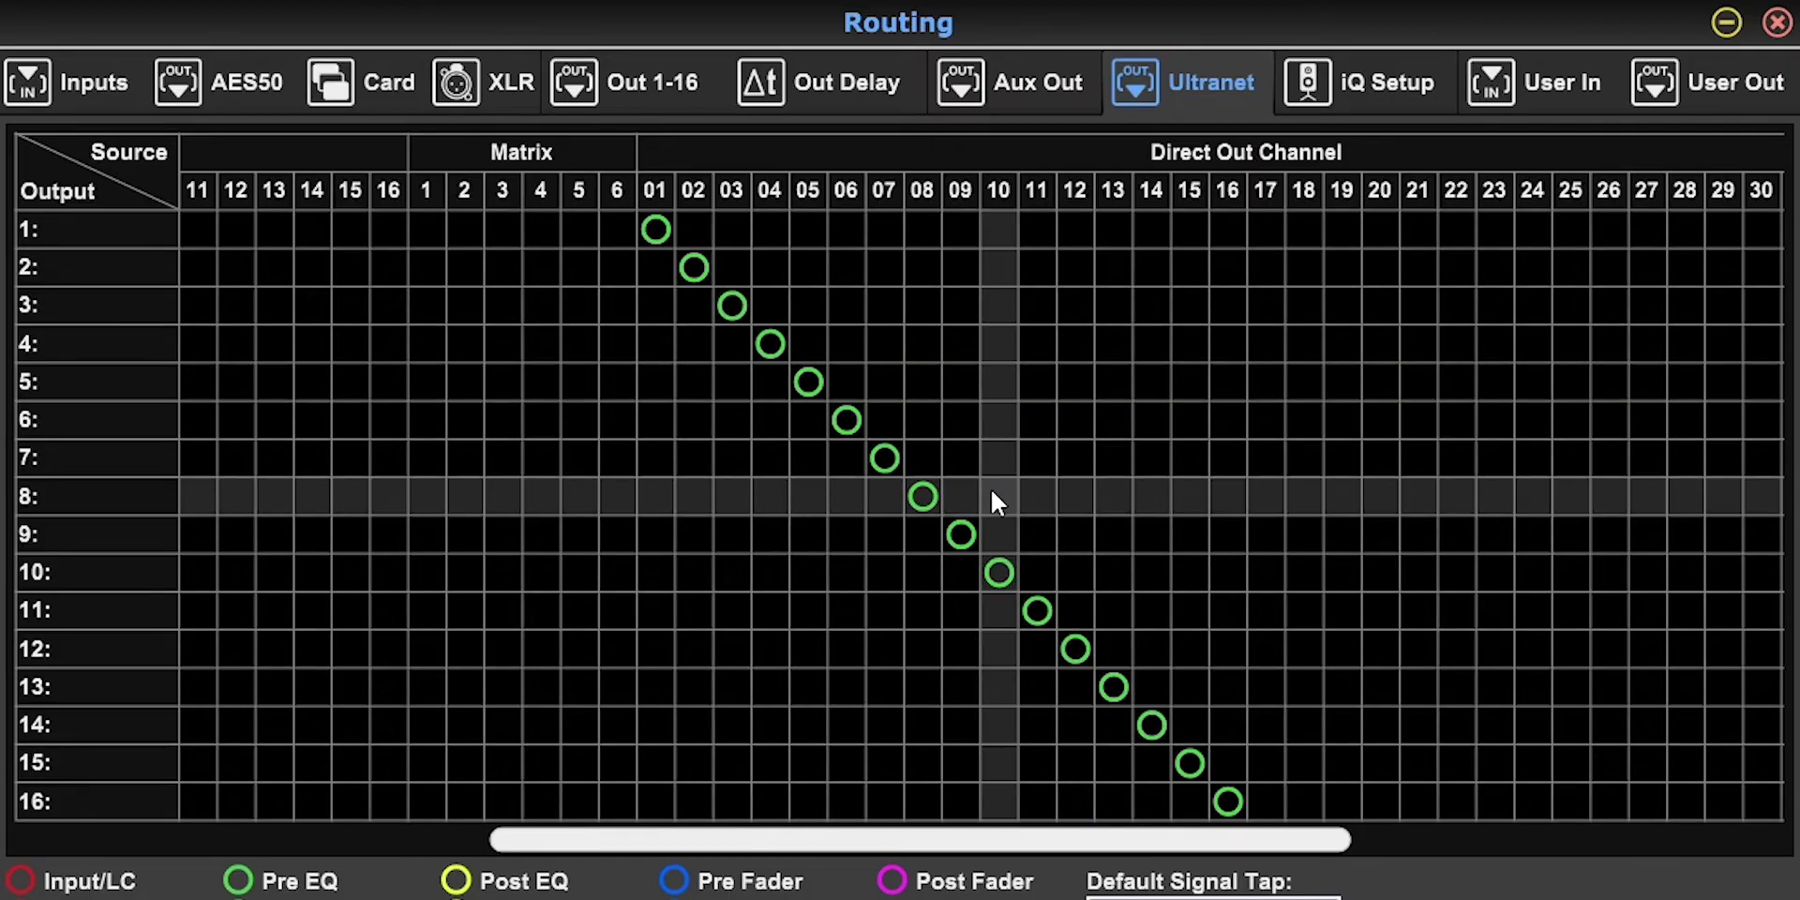
pyautogui.moveTo(914, 839); pyautogui.dragTo(1370, 747)
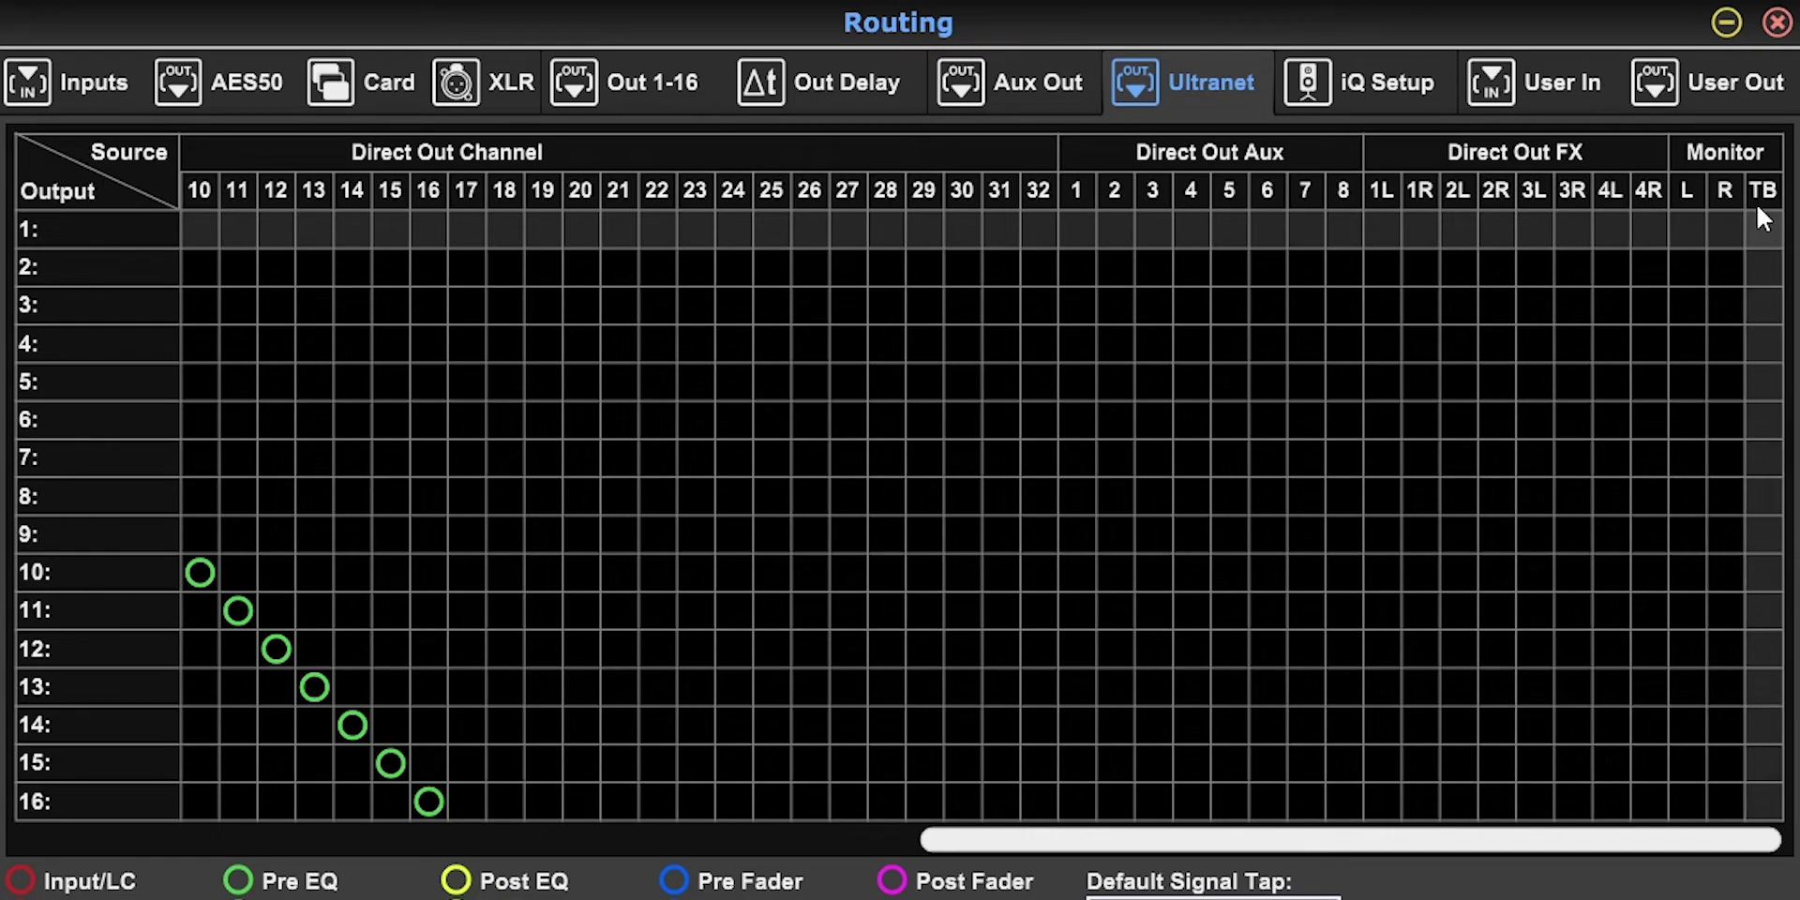
# Step: Re-examine the main, mix bus and matrix sources on Out 1-16 alongside the Ultranet assignments
pyautogui.click(658, 81)
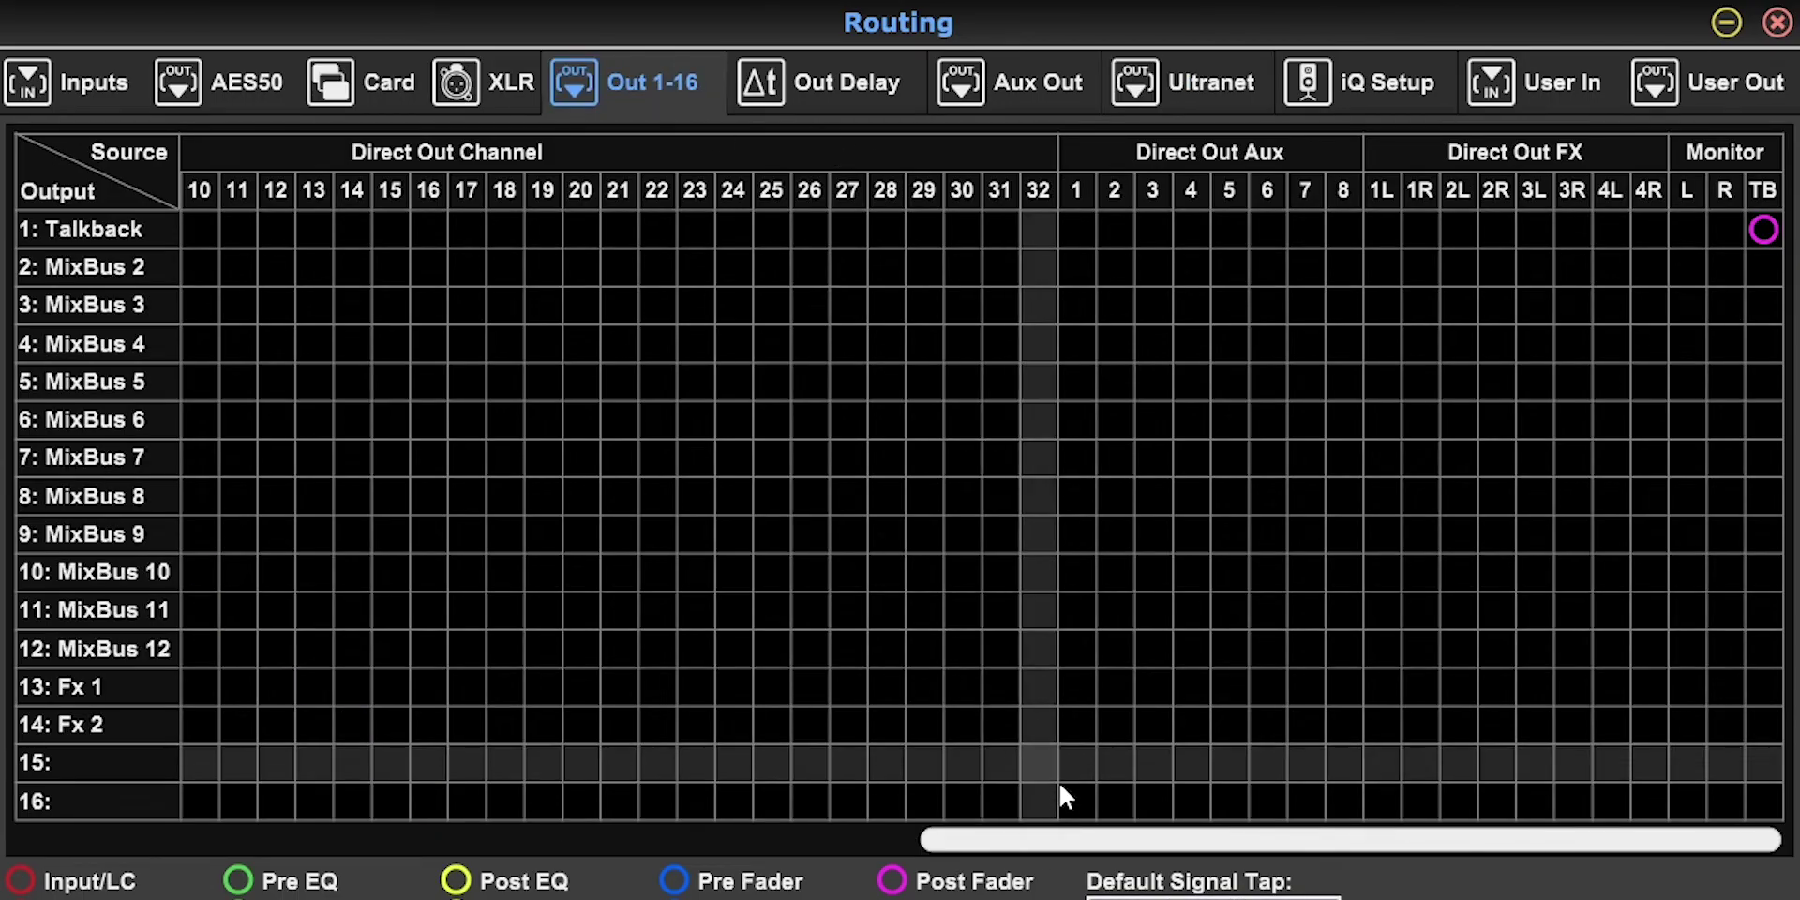
pyautogui.moveTo(1065, 840); pyautogui.dragTo(333, 862)
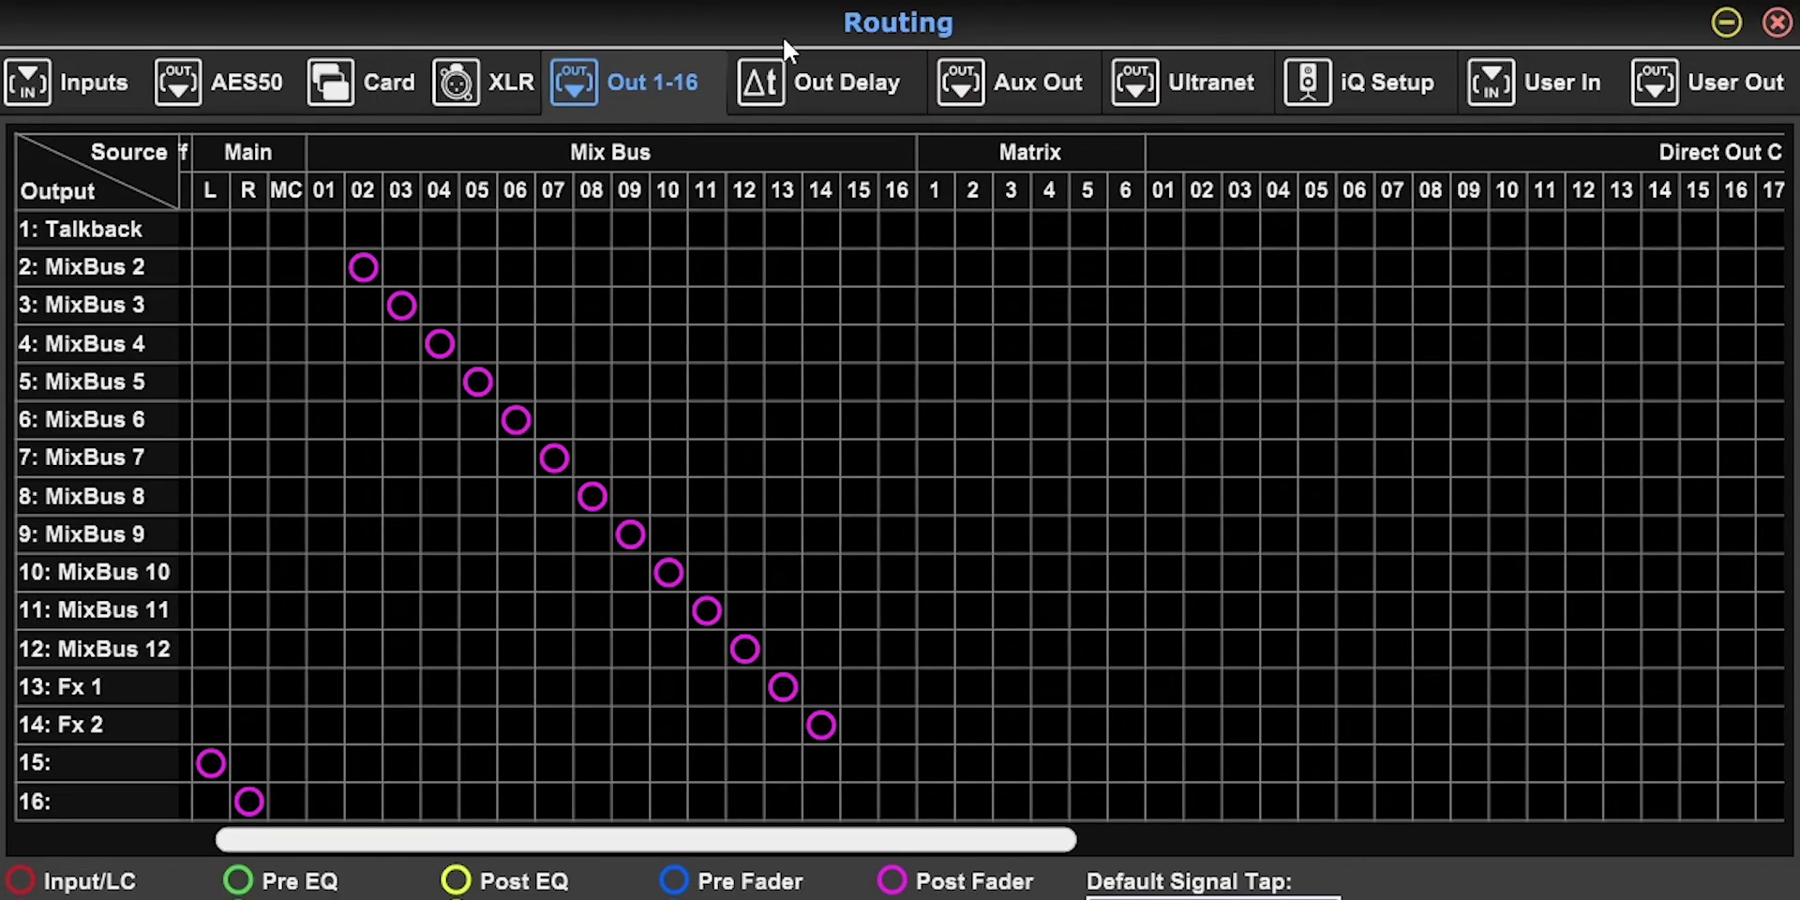
pyautogui.click(1199, 75)
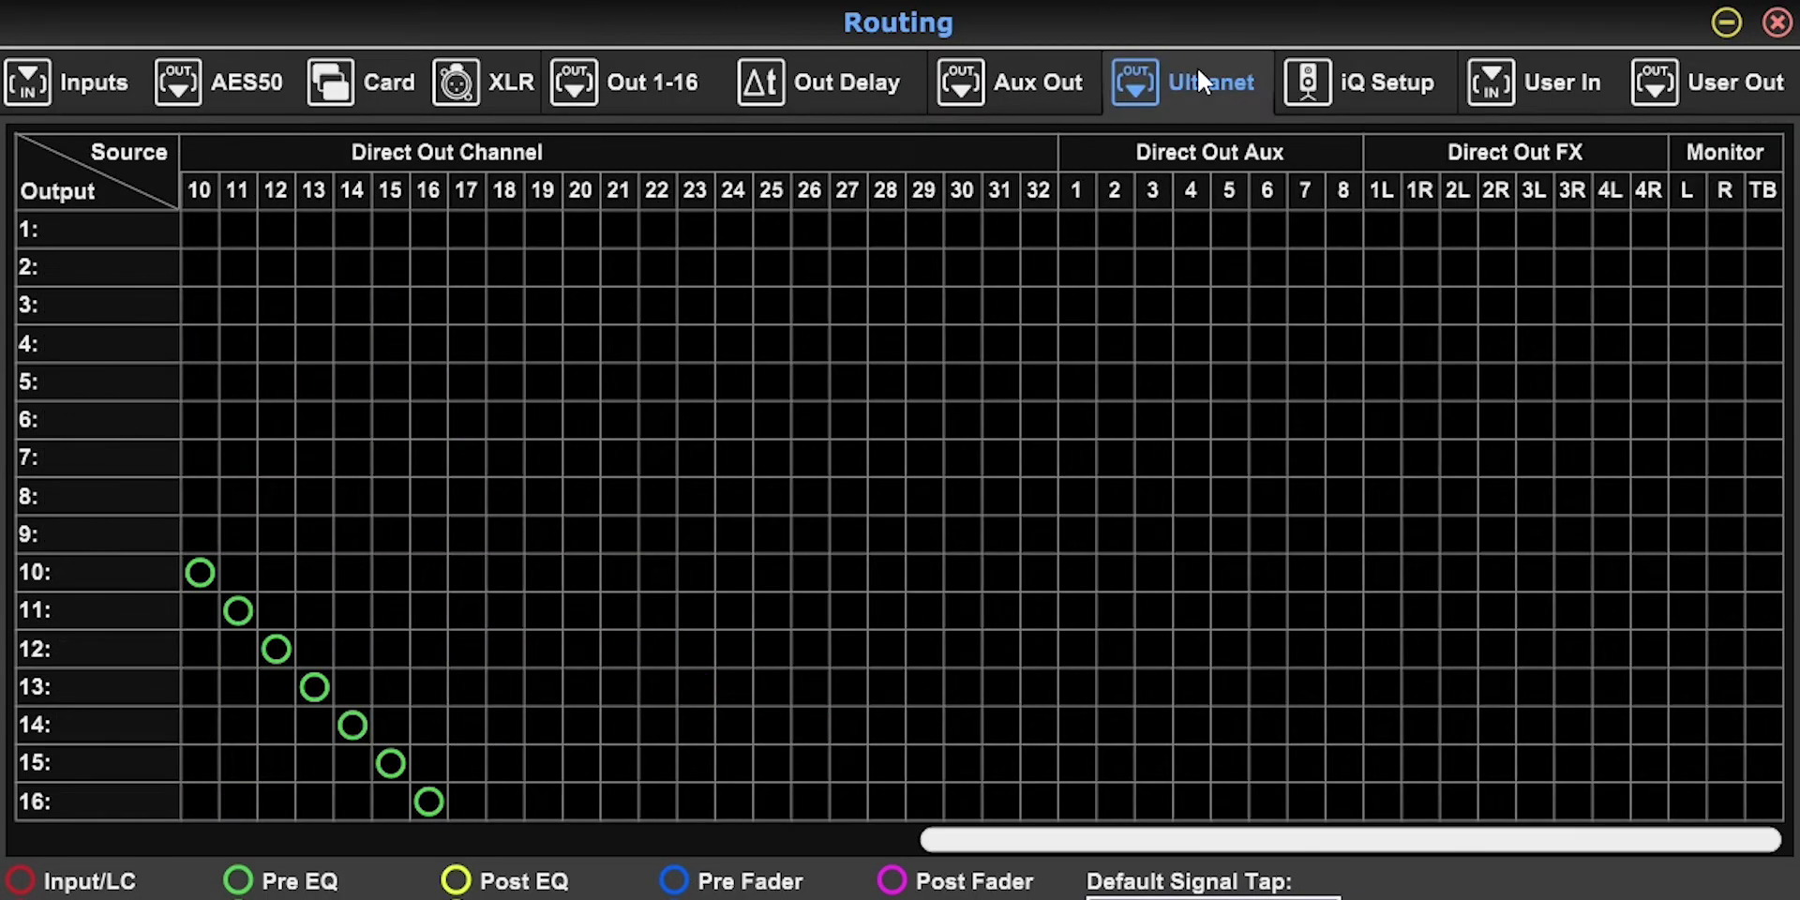
pyautogui.click(593, 82)
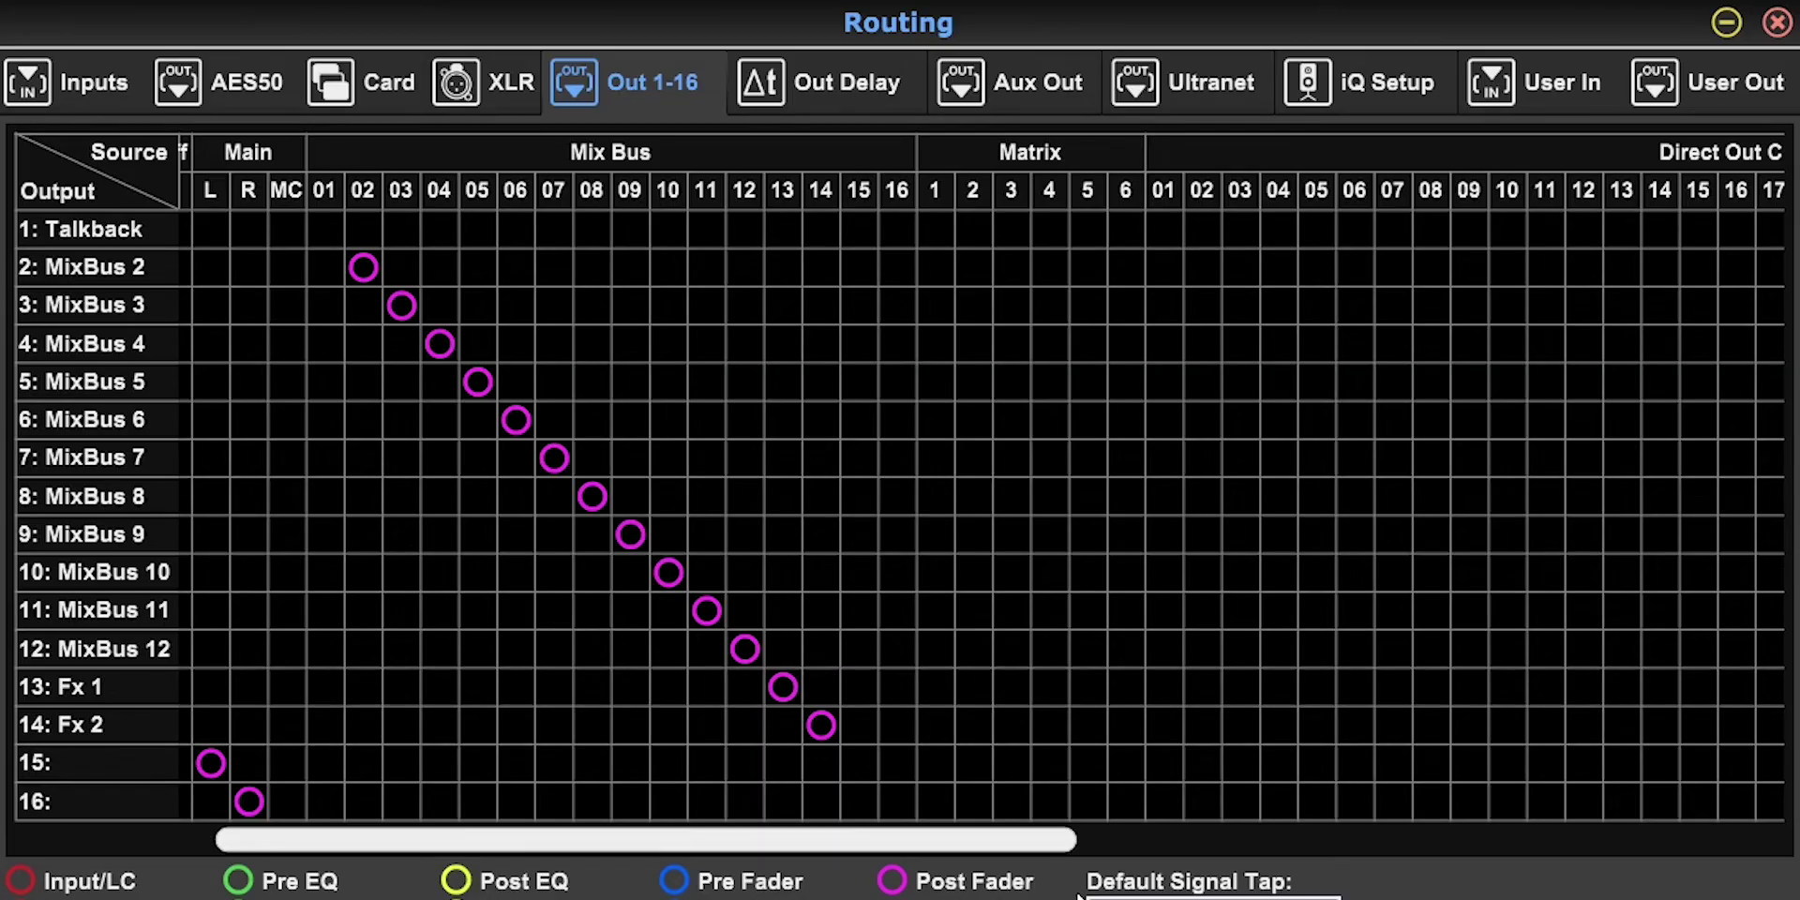
# Step: Try the Input/LC signal tap for output 14's mix bus 14 source, and return it to Post Fader
pyautogui.click(822, 726)
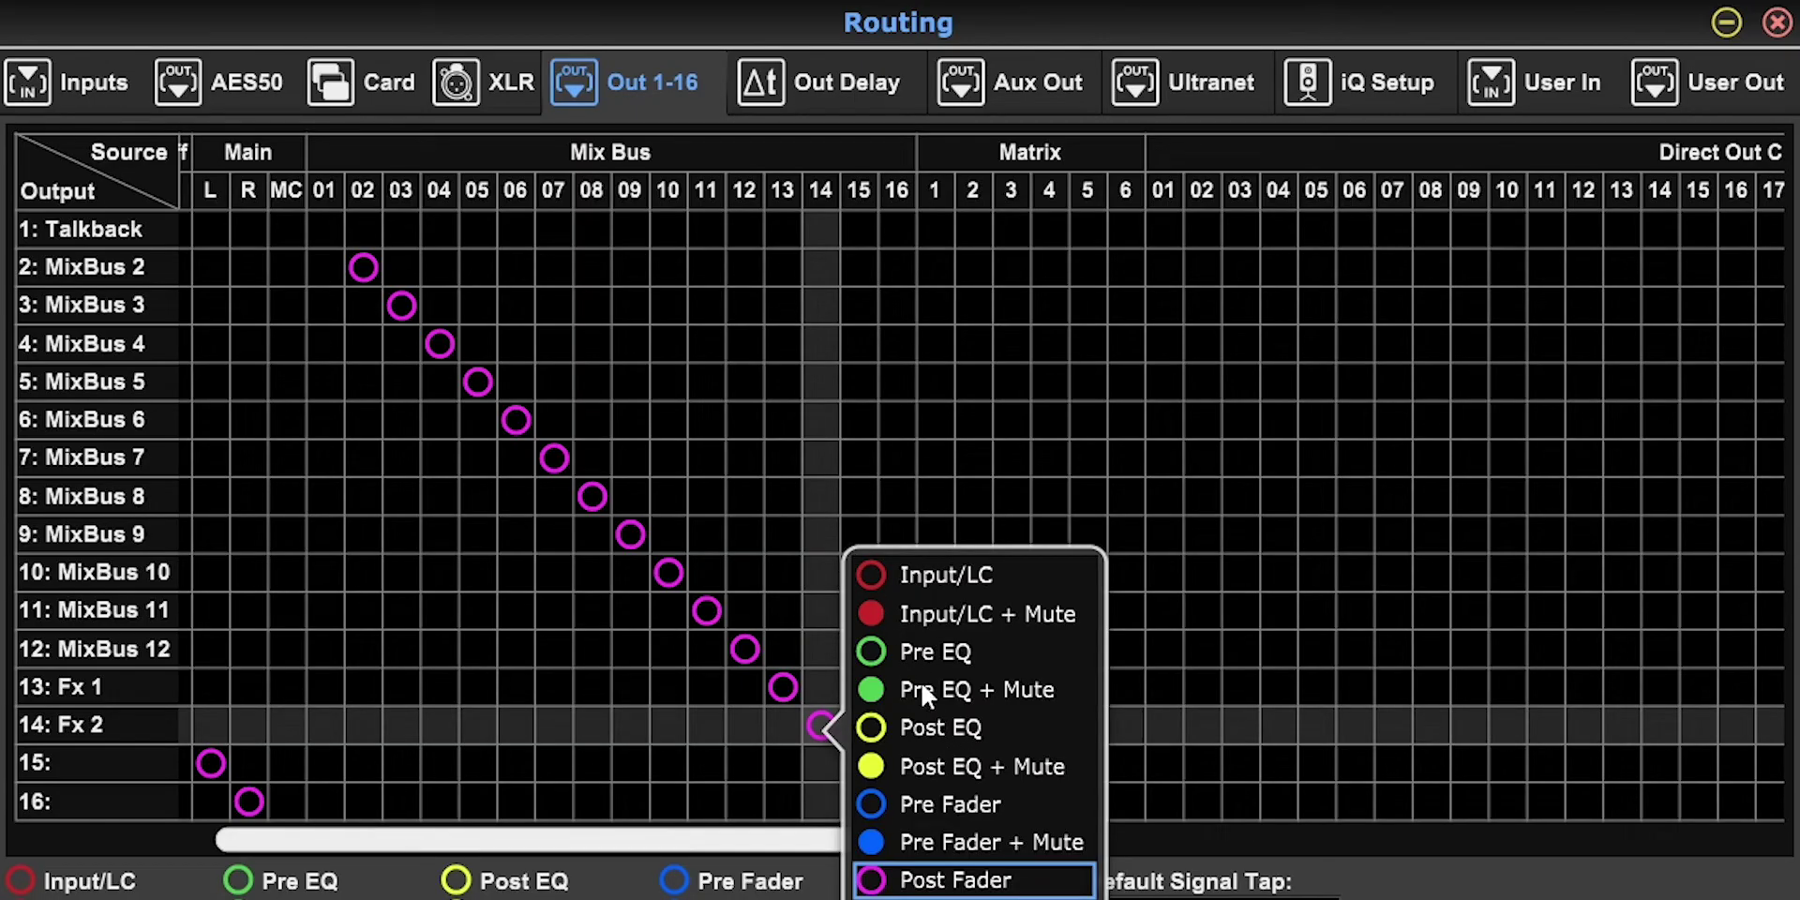
pyautogui.click(917, 578)
pyautogui.click(820, 725)
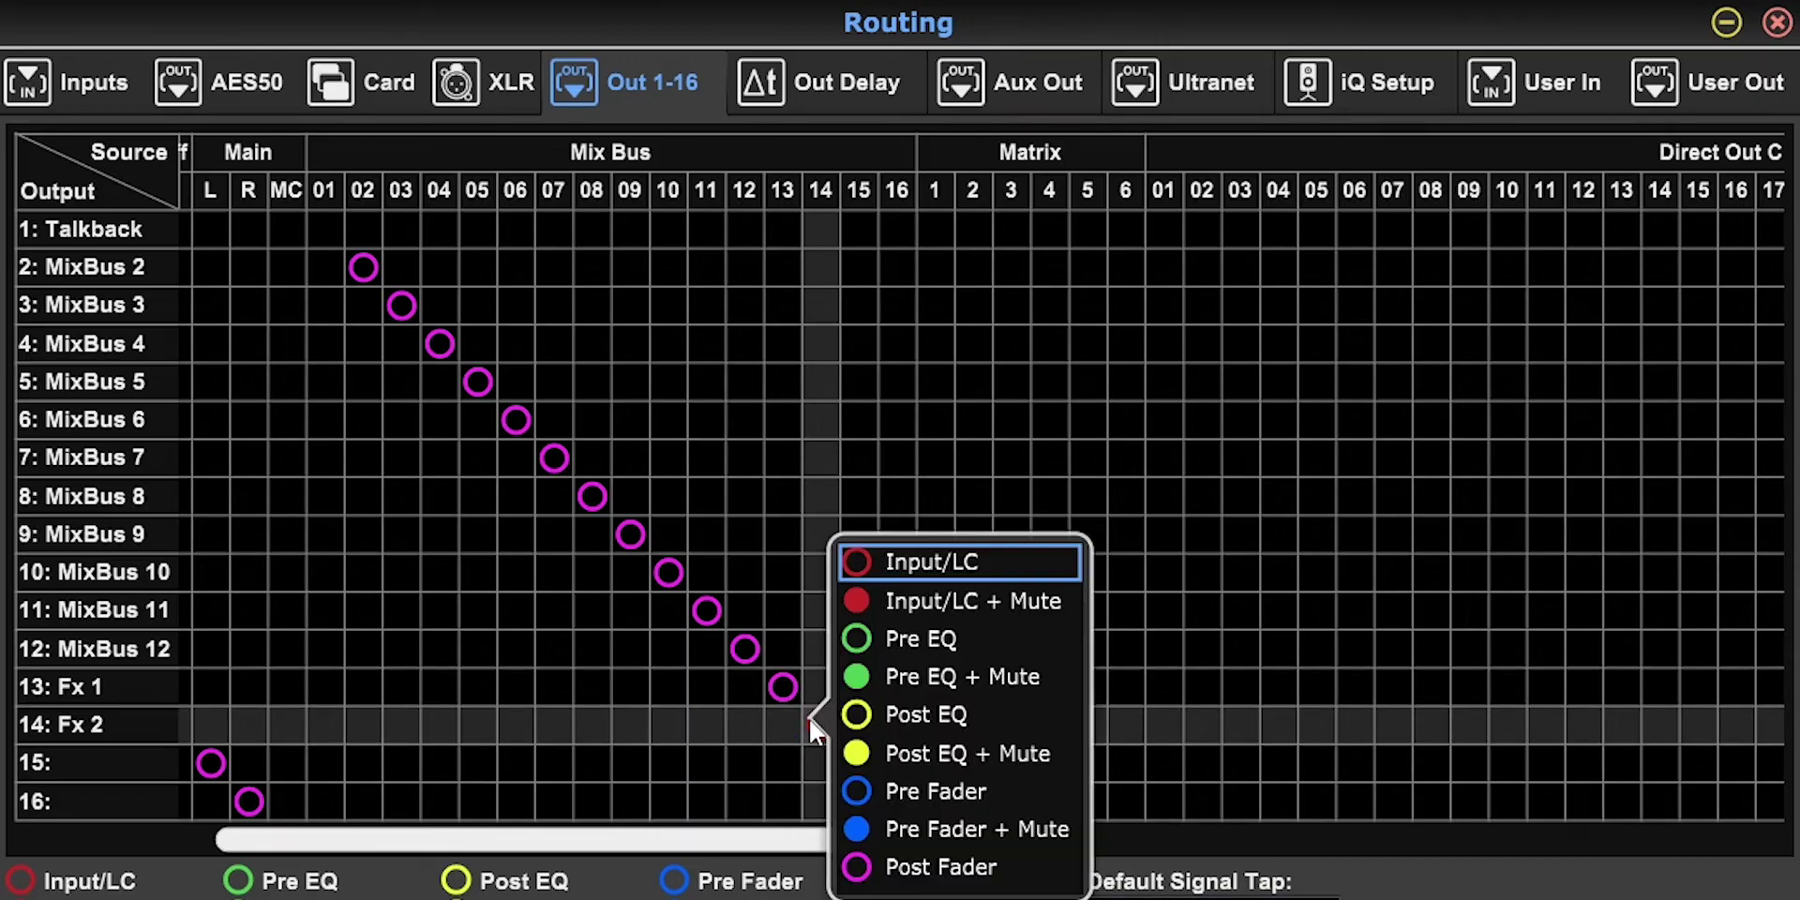
pyautogui.click(864, 861)
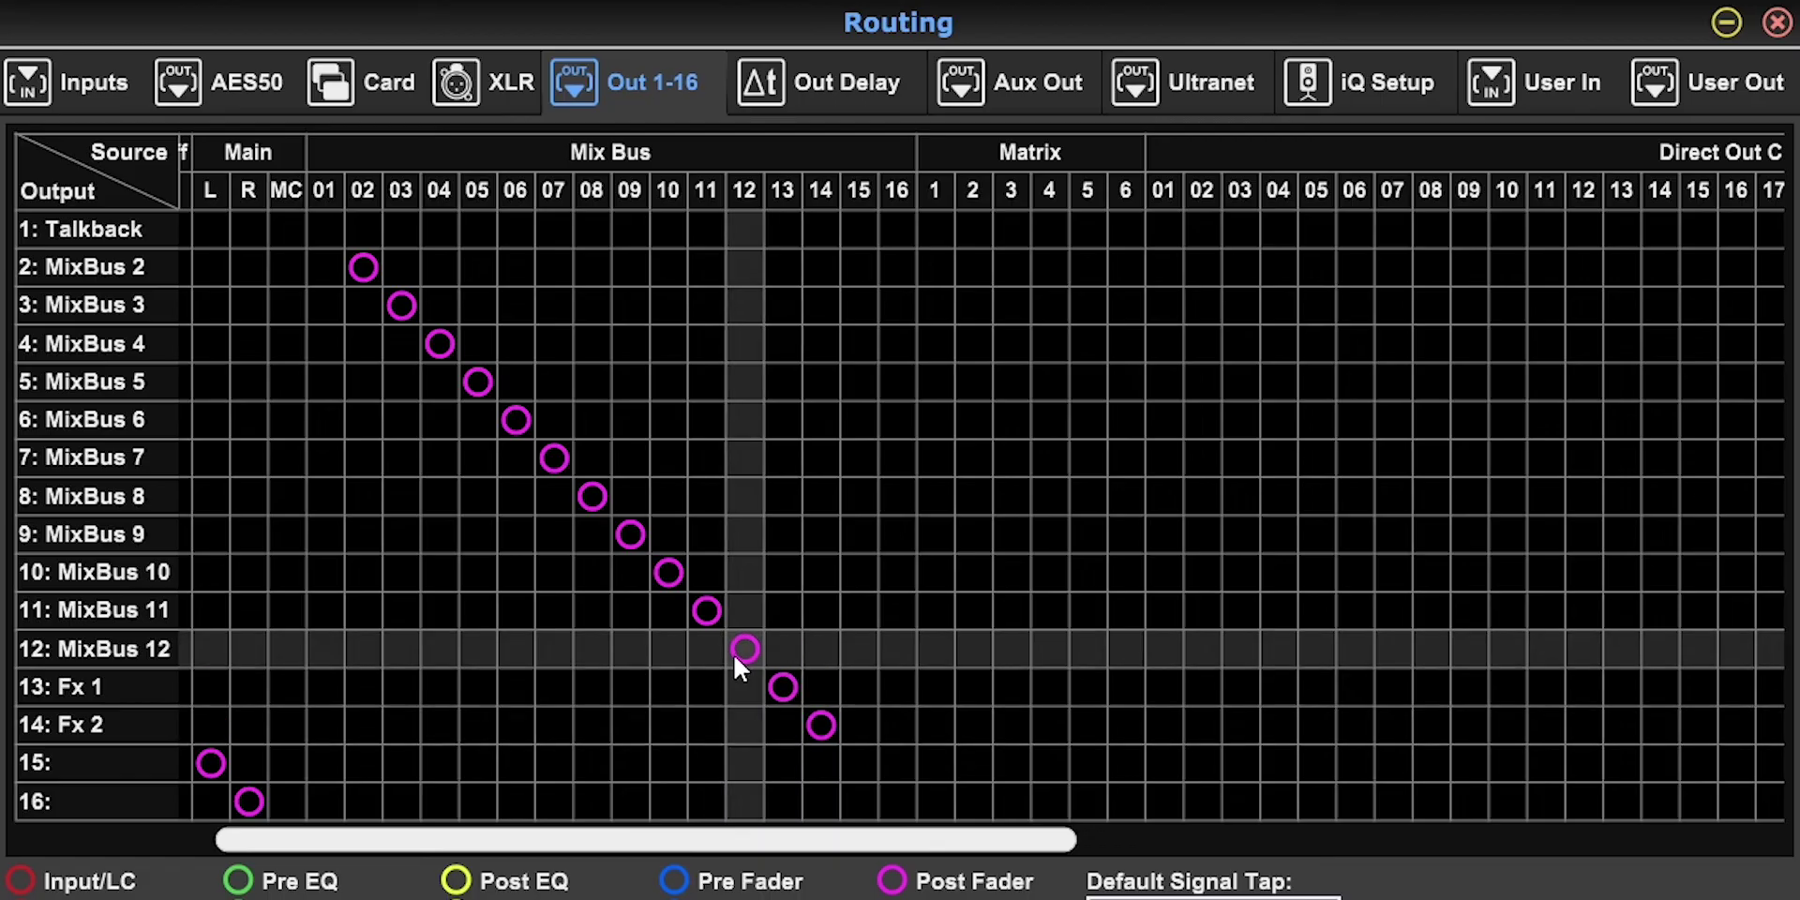
# Step: Compare the XLR output blocks with the Out 1-16 assignments, examining how Out 1-16 feeds the XLR outputs in groups of four
pyautogui.moveTo(814, 841); pyautogui.dragTo(663, 890)
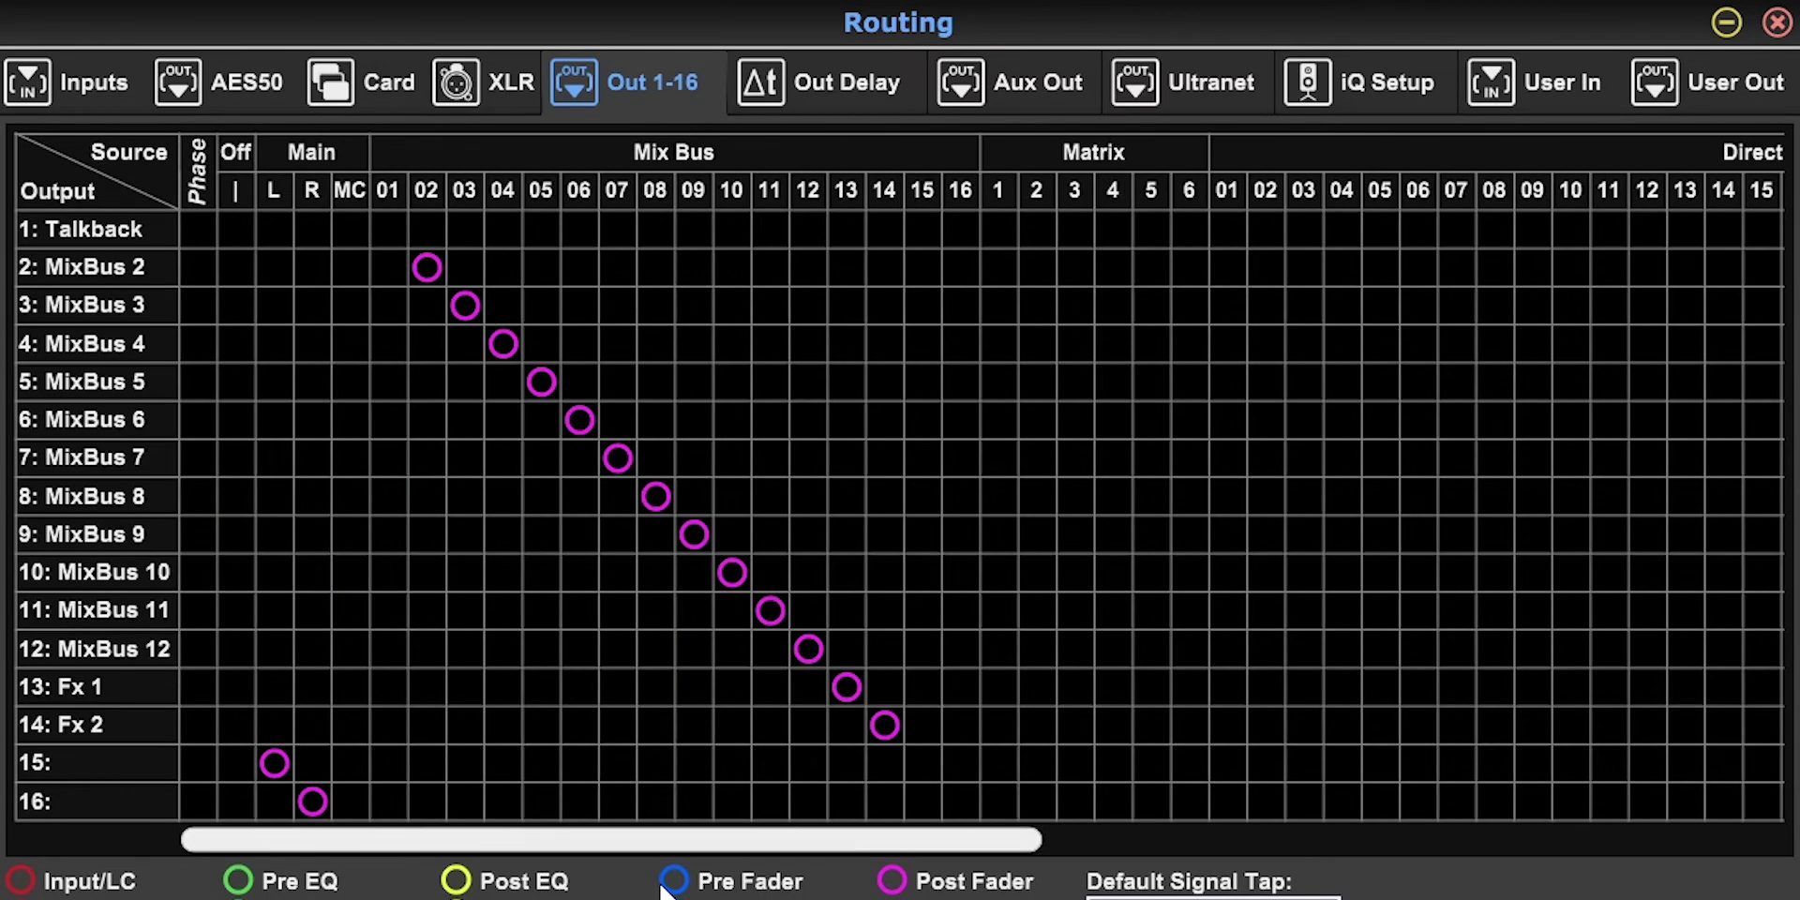
pyautogui.click(487, 94)
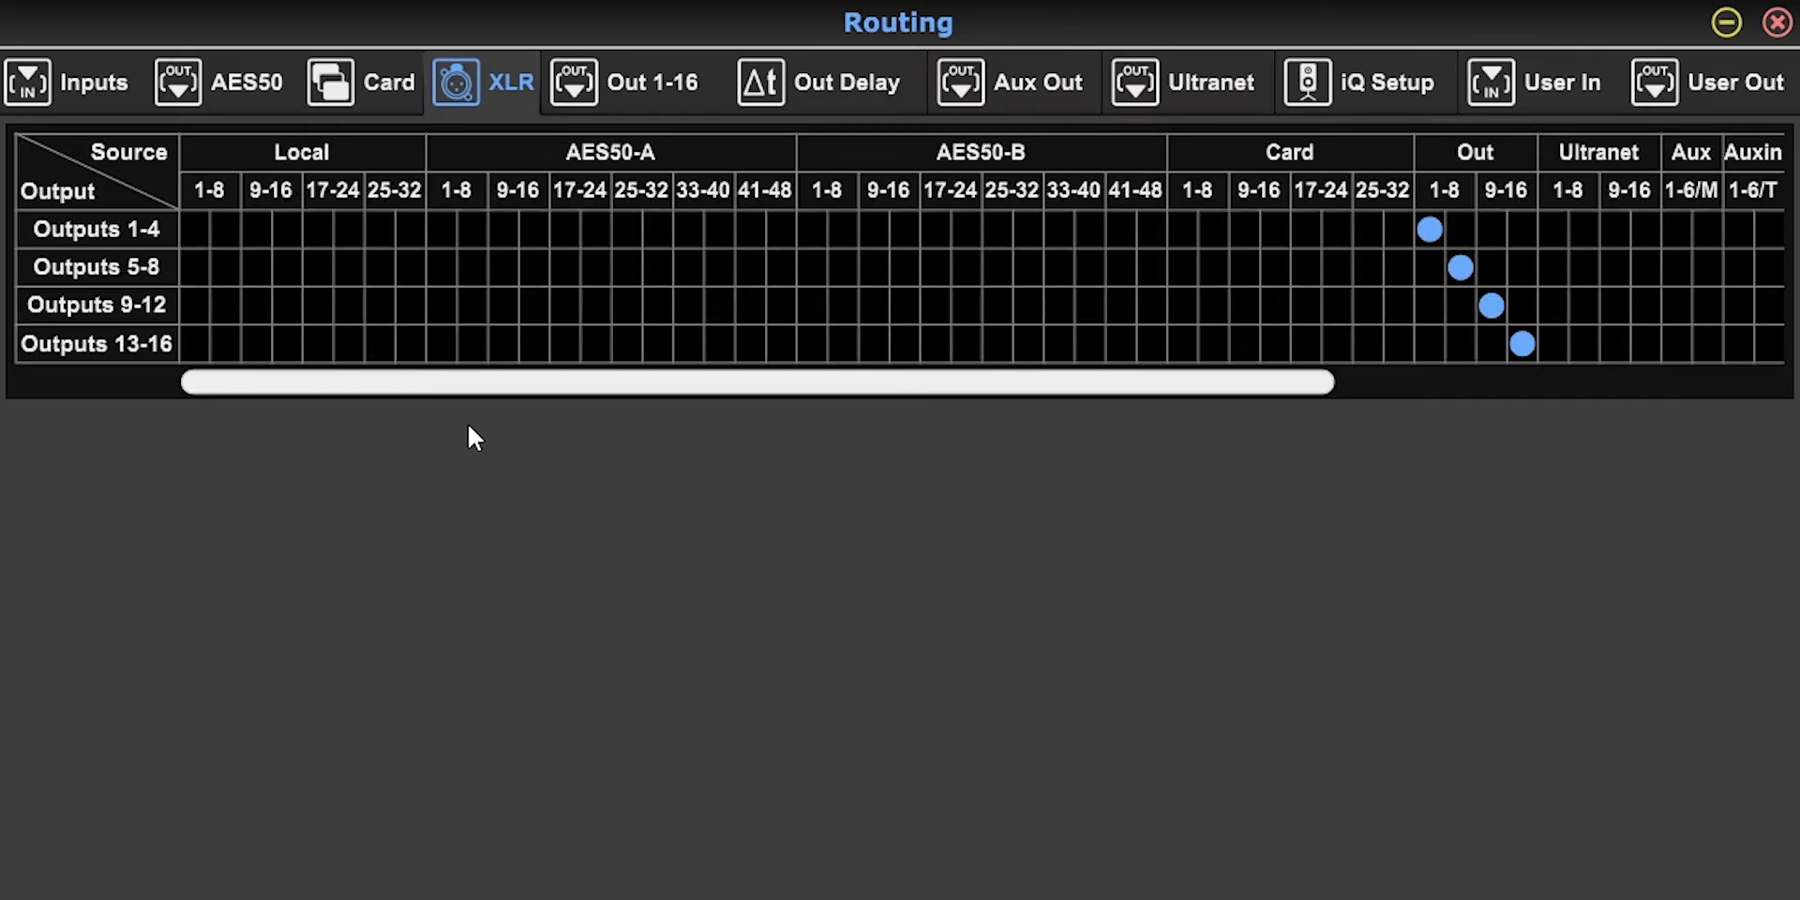
pyautogui.moveTo(457, 386); pyautogui.dragTo(639, 386)
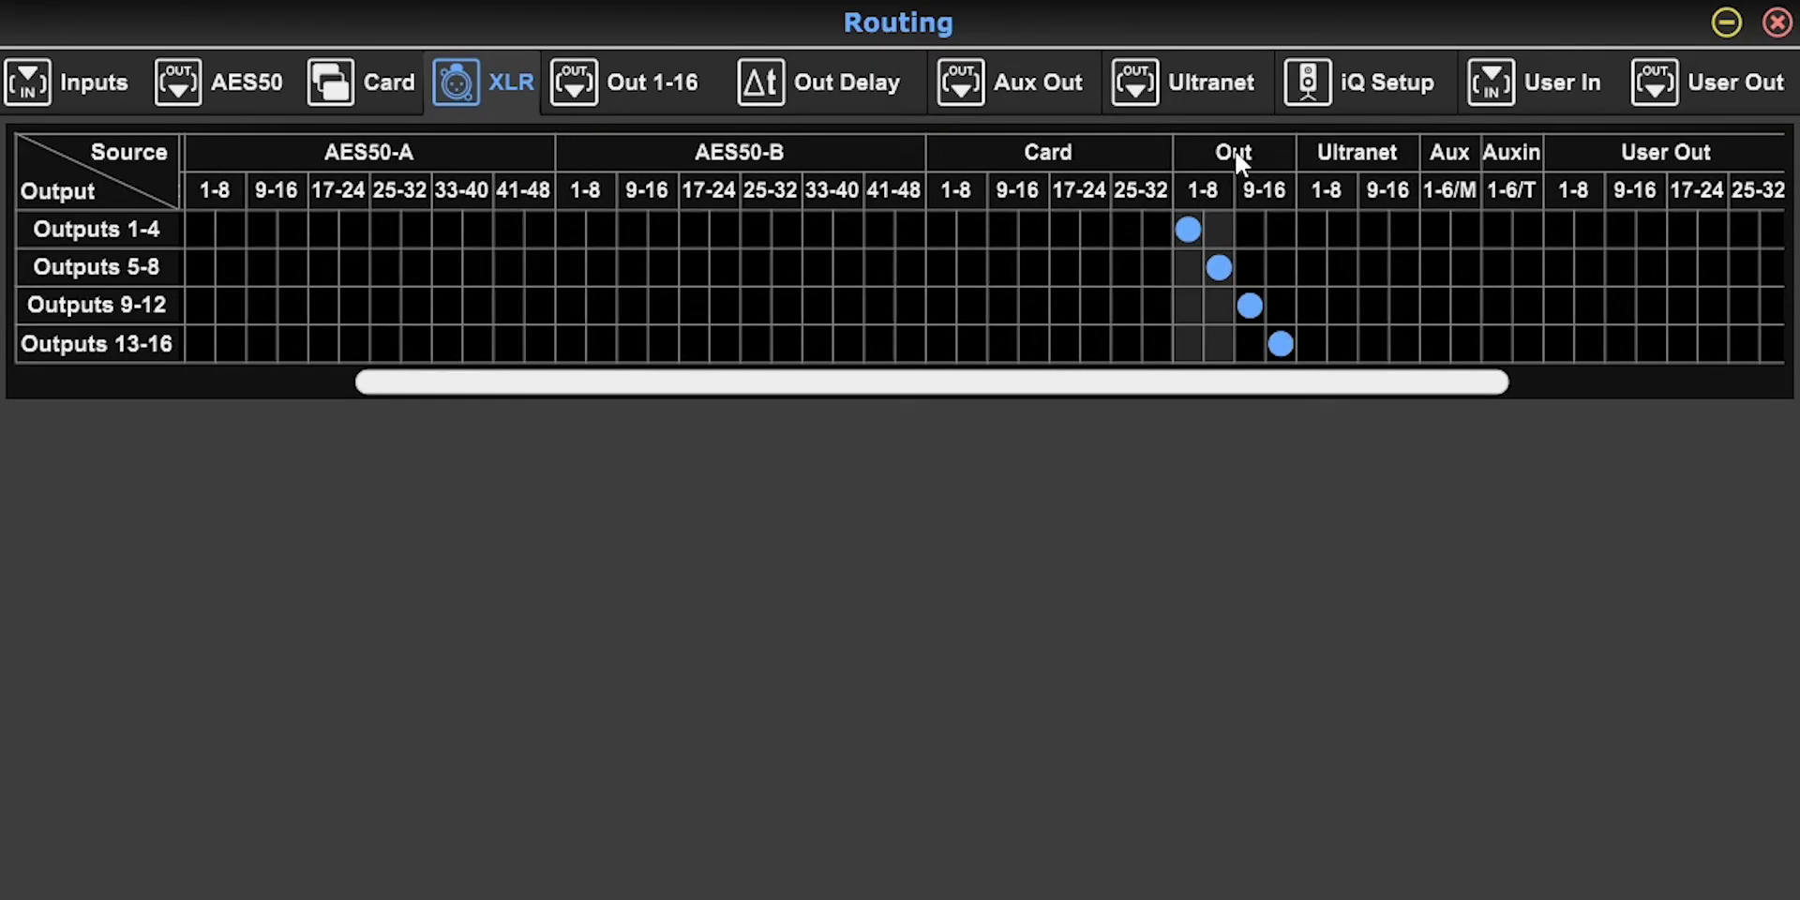
pyautogui.click(651, 81)
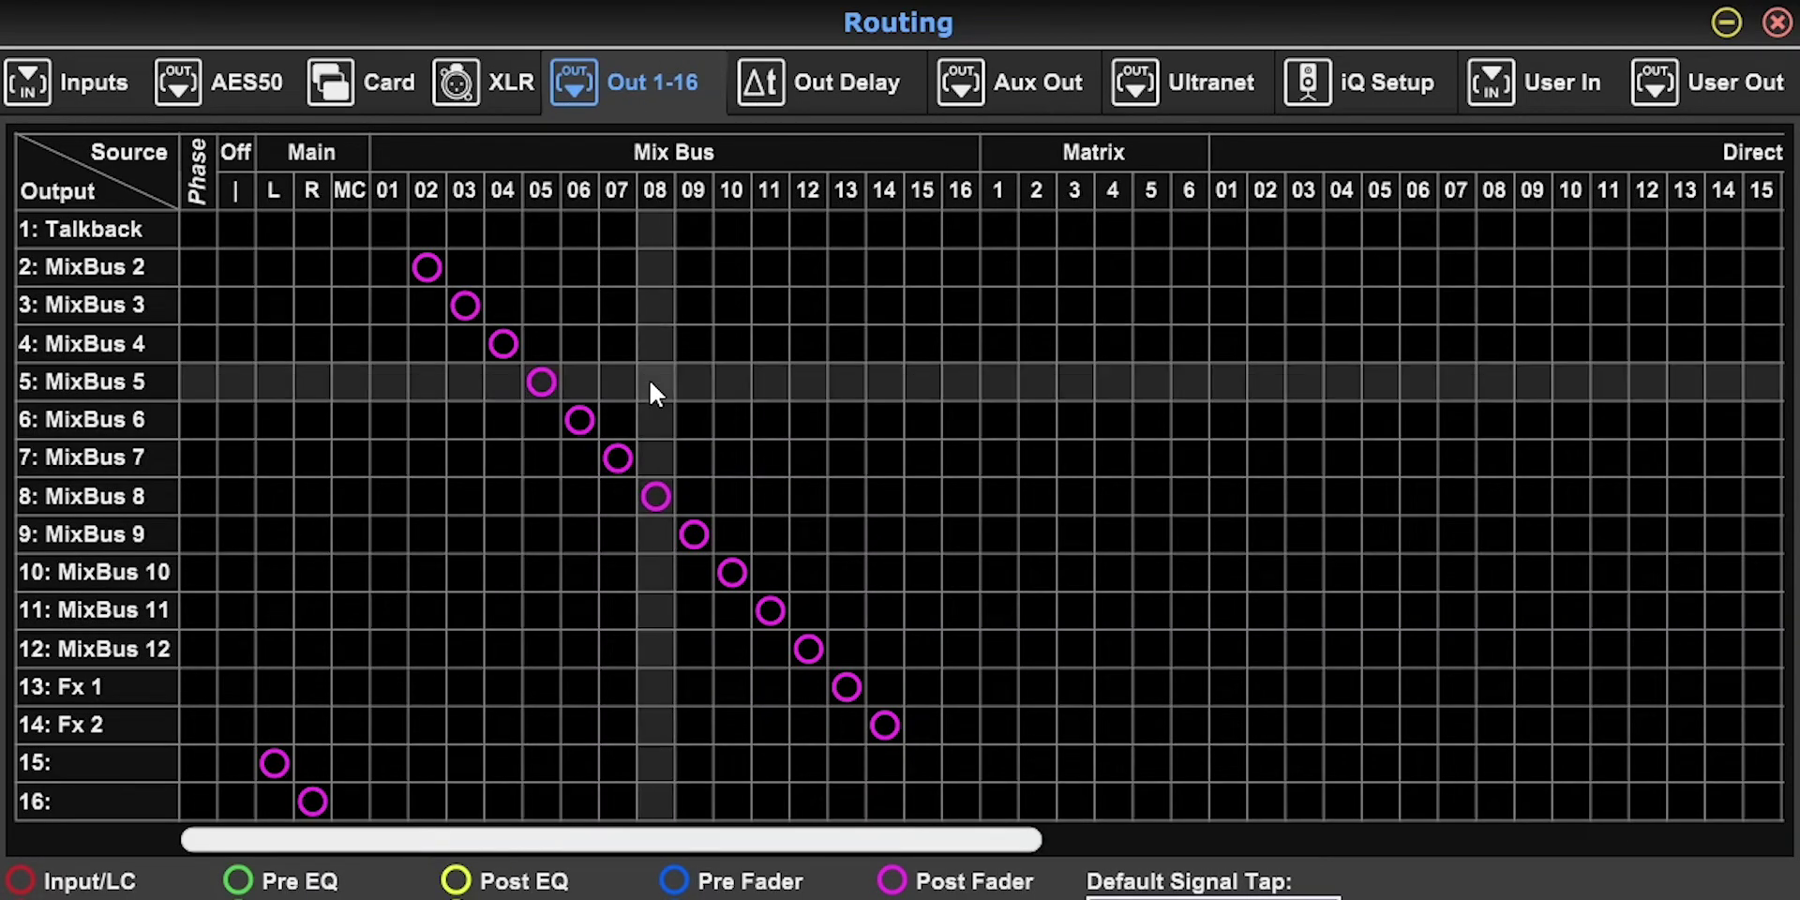
pyautogui.click(495, 94)
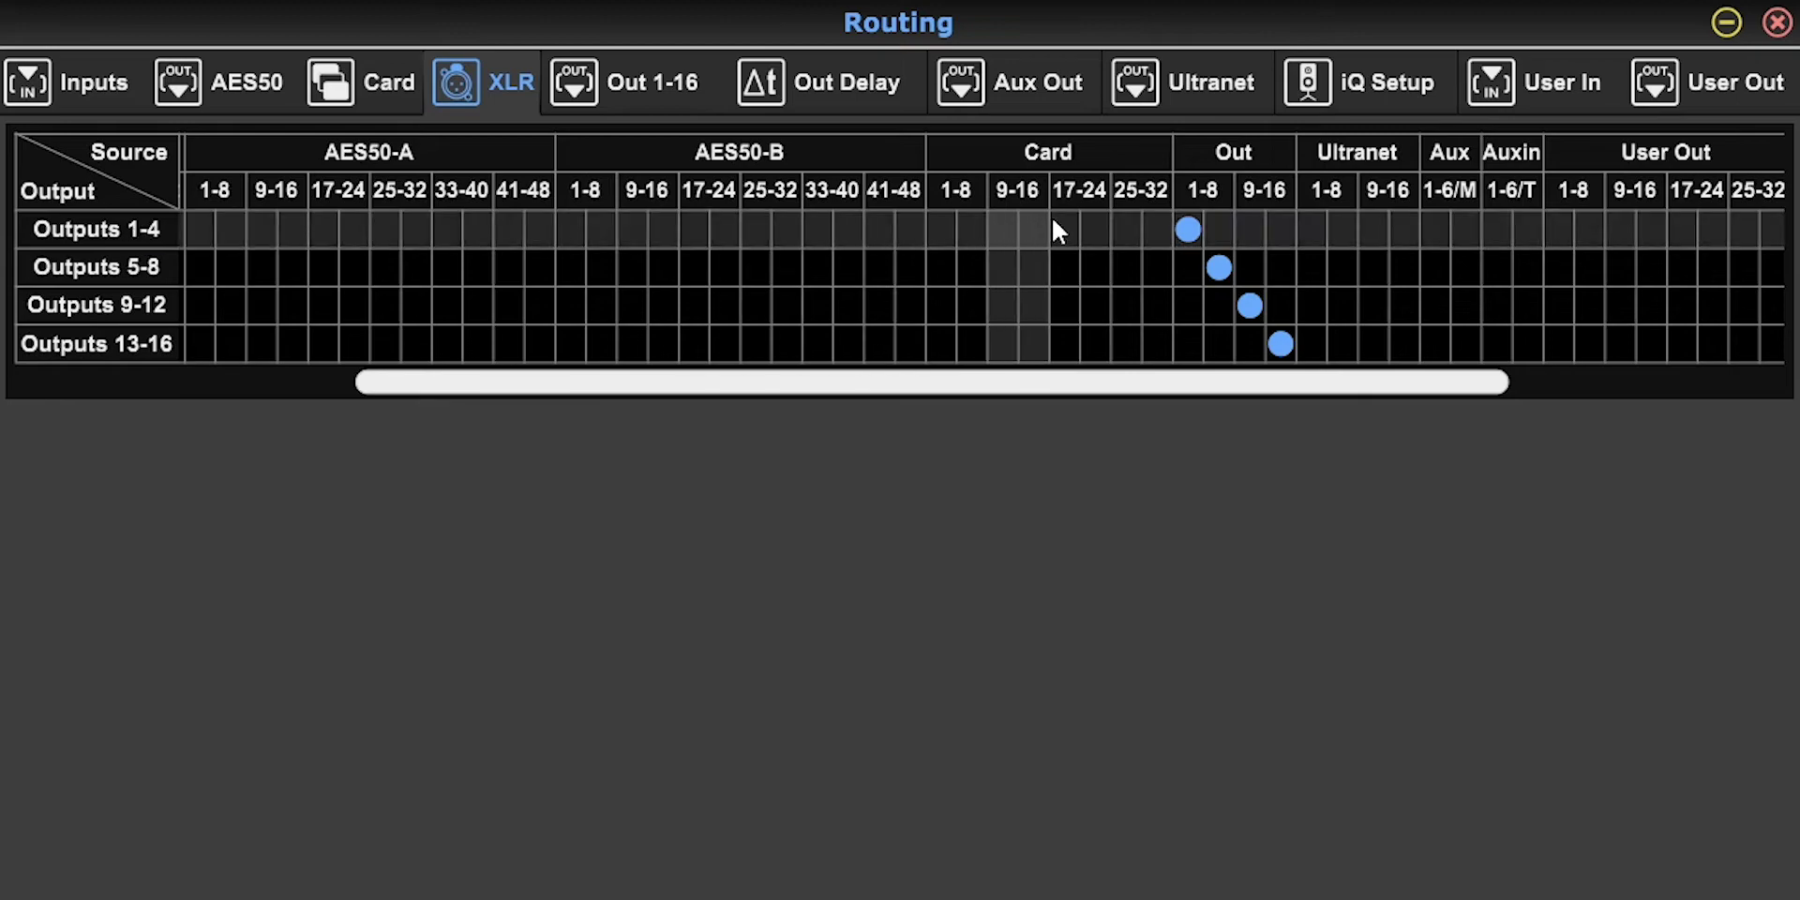
pyautogui.click(648, 71)
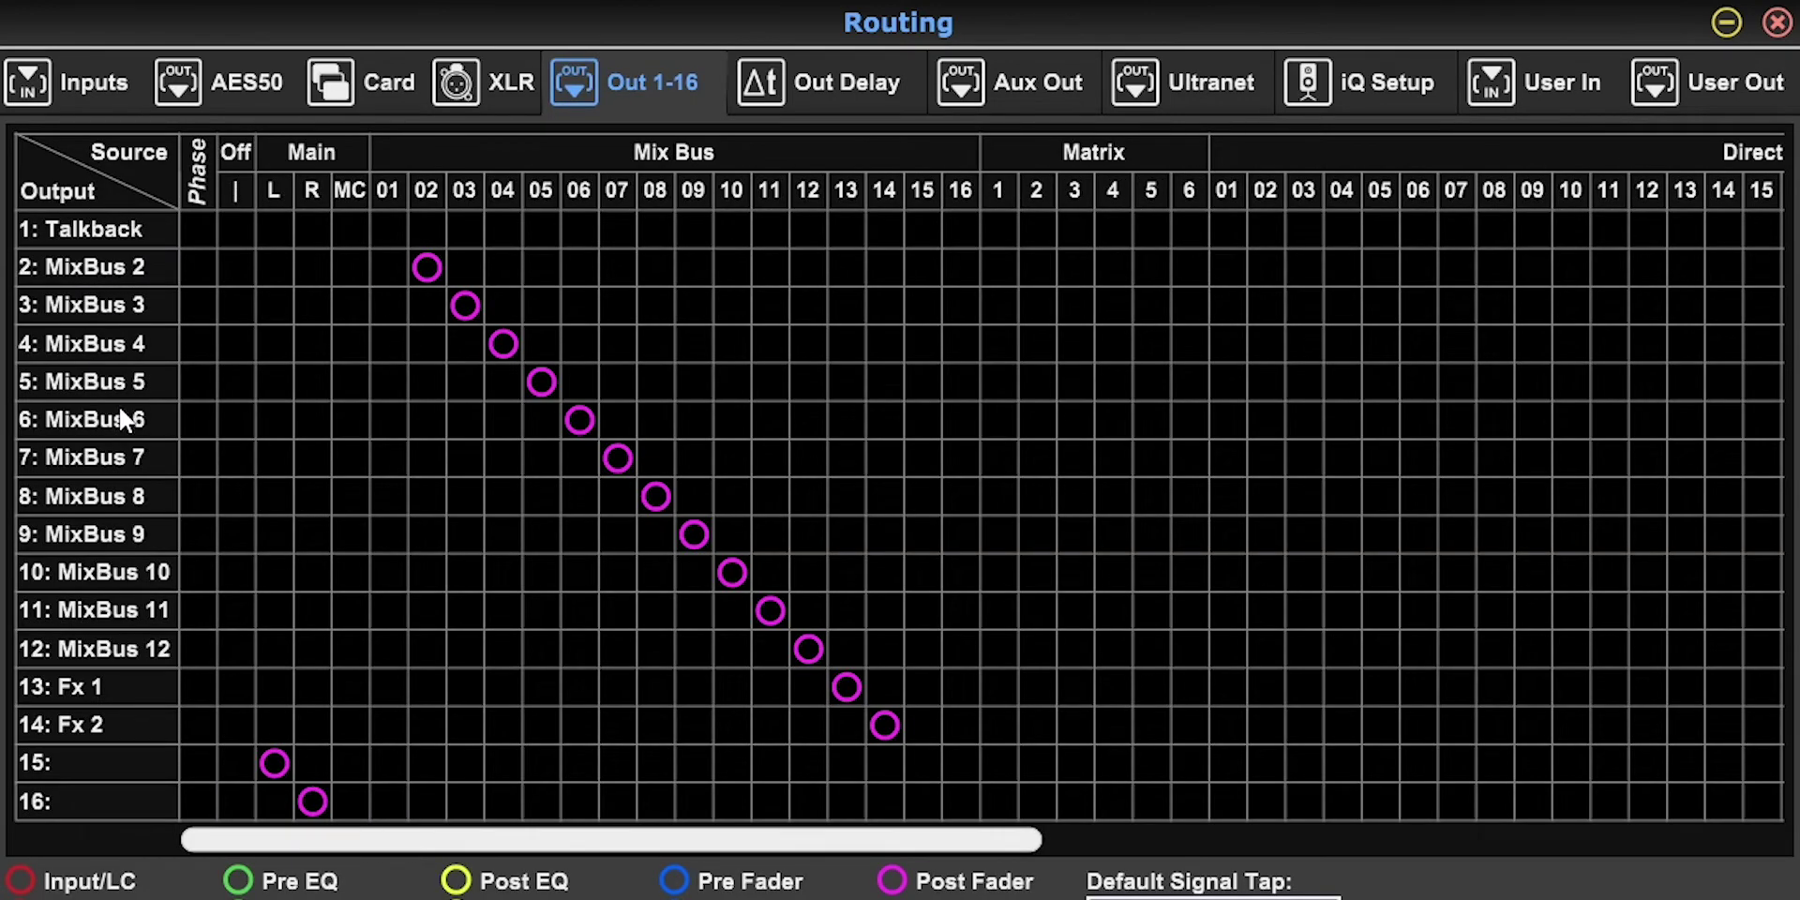
pyautogui.click(506, 89)
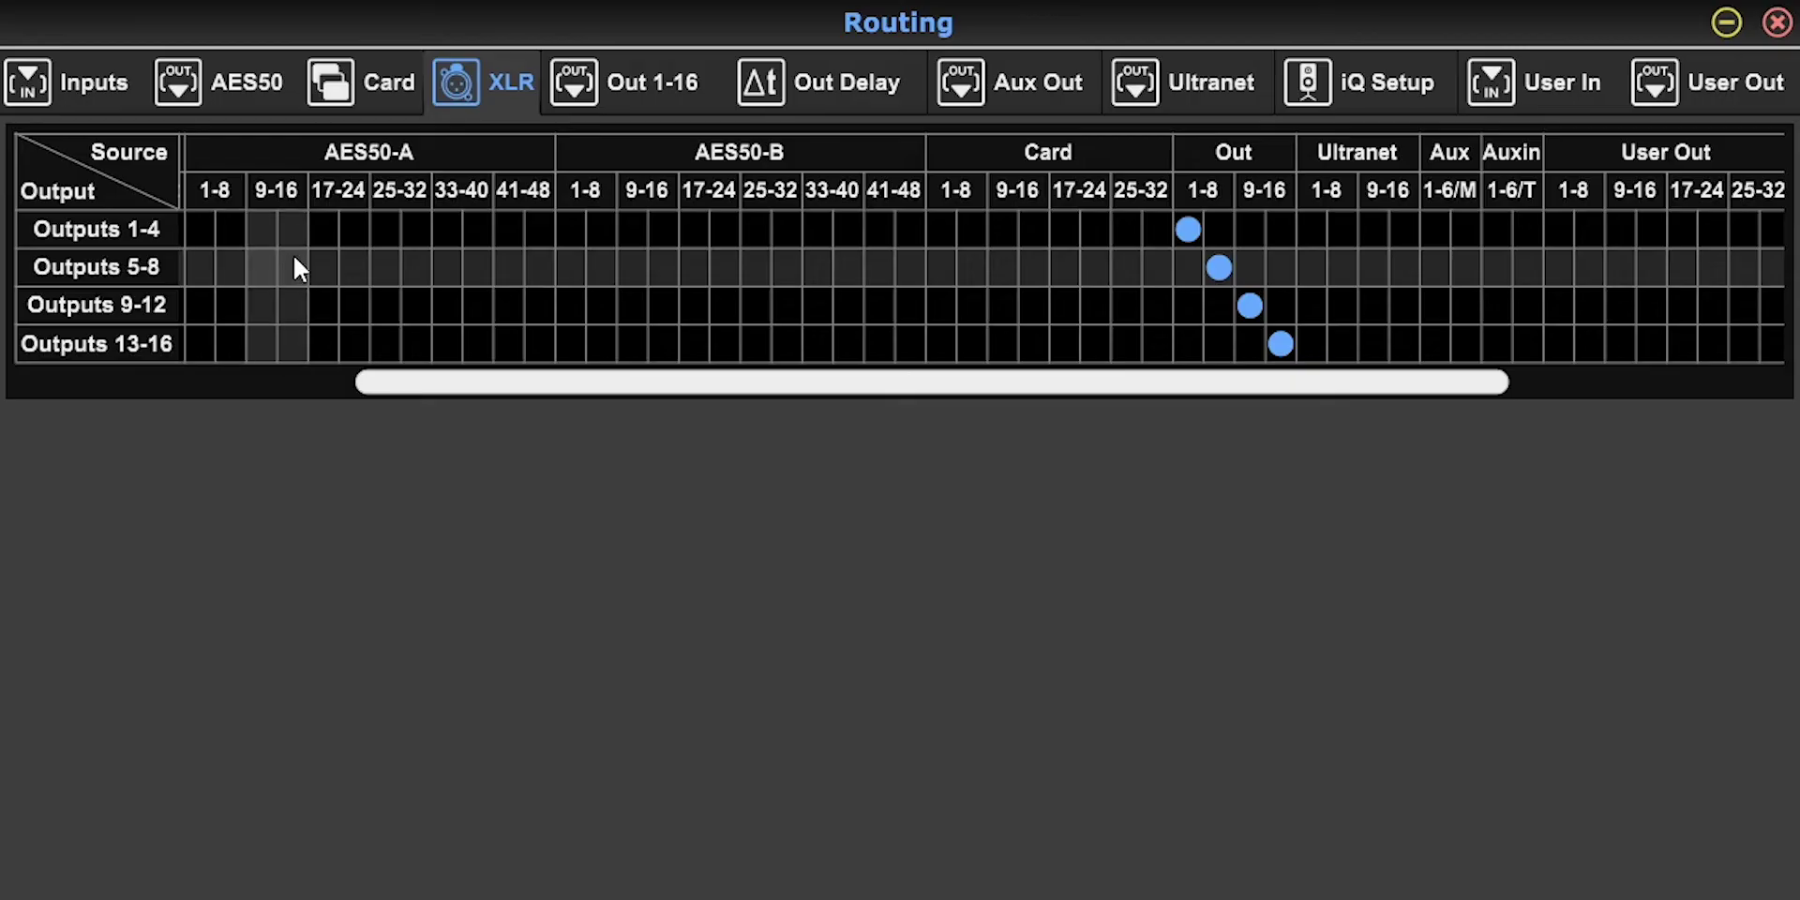
pyautogui.click(656, 82)
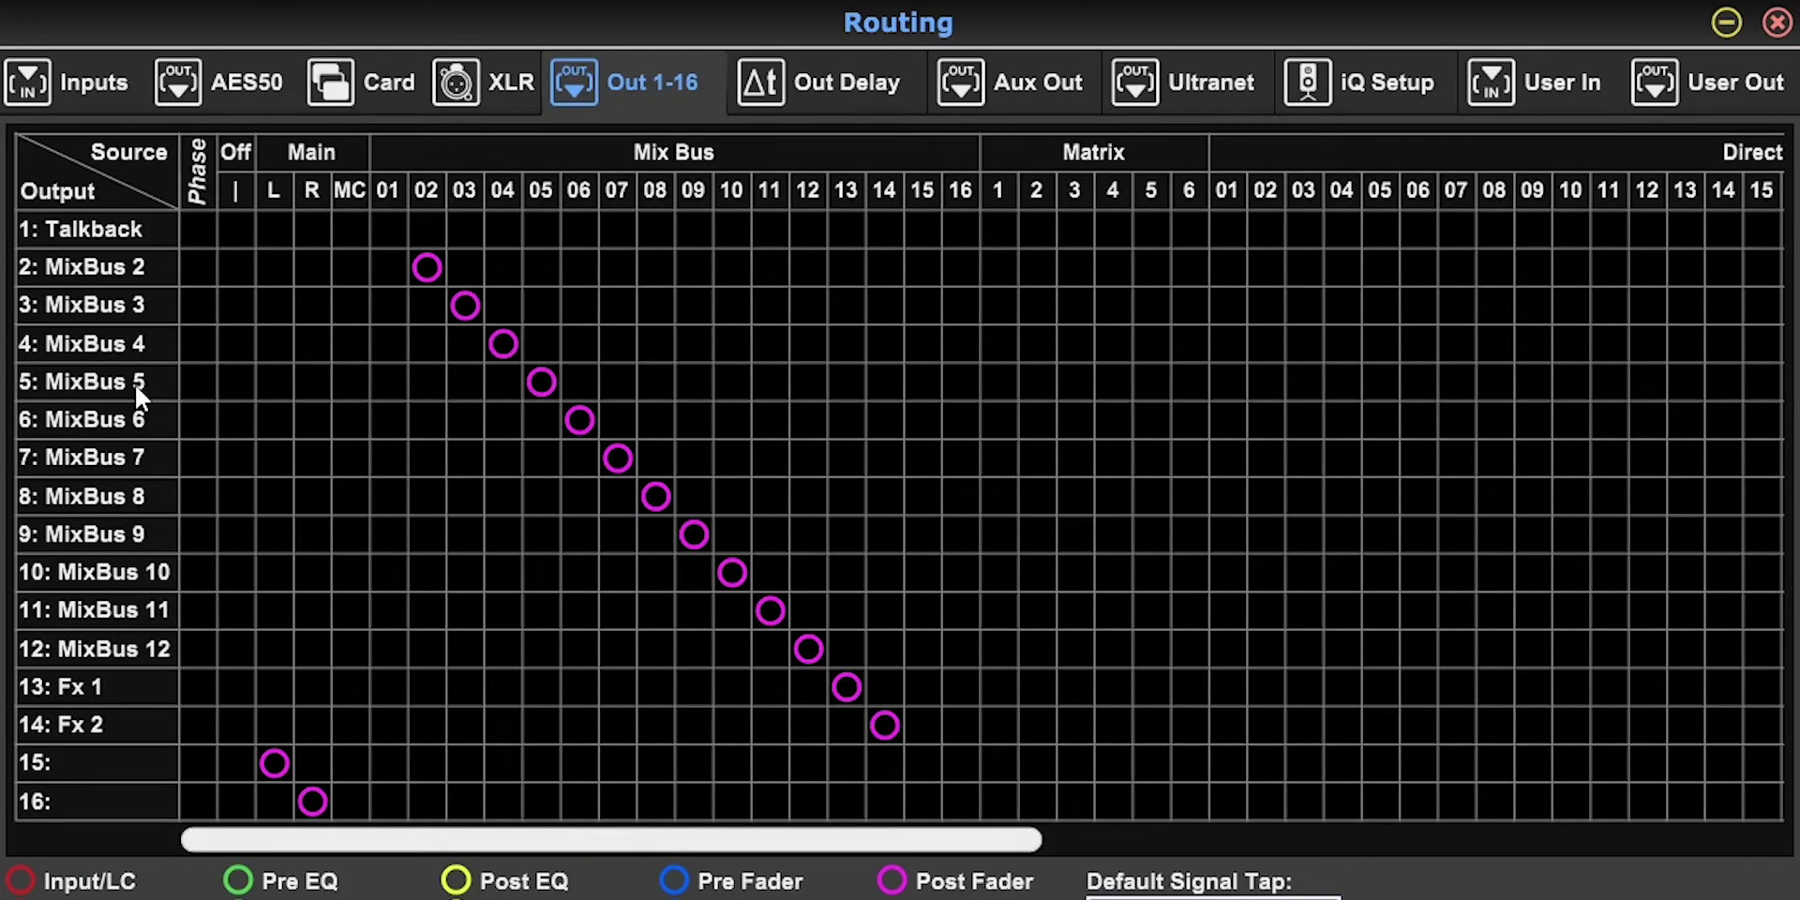
# Step: In the XLR routing, feed outputs 1-4 and 5-8 from Ultranet 1-8, and check the direct out channels assigned to Ultranet
pyautogui.click(473, 81)
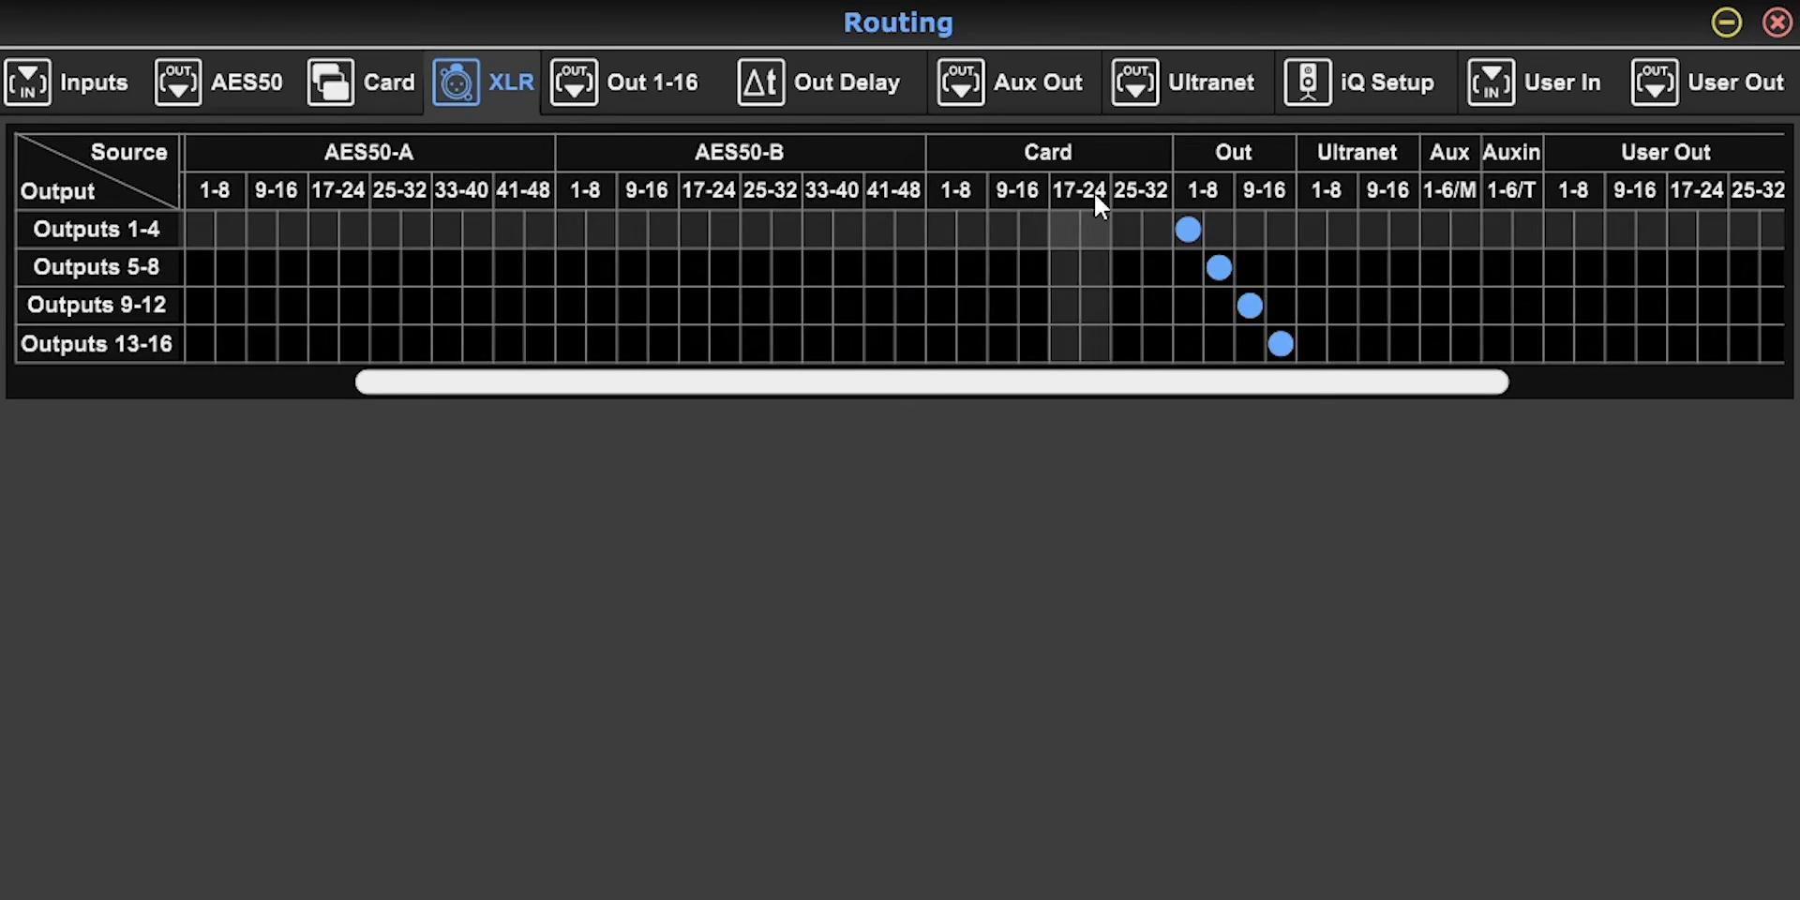
pyautogui.click(1310, 223)
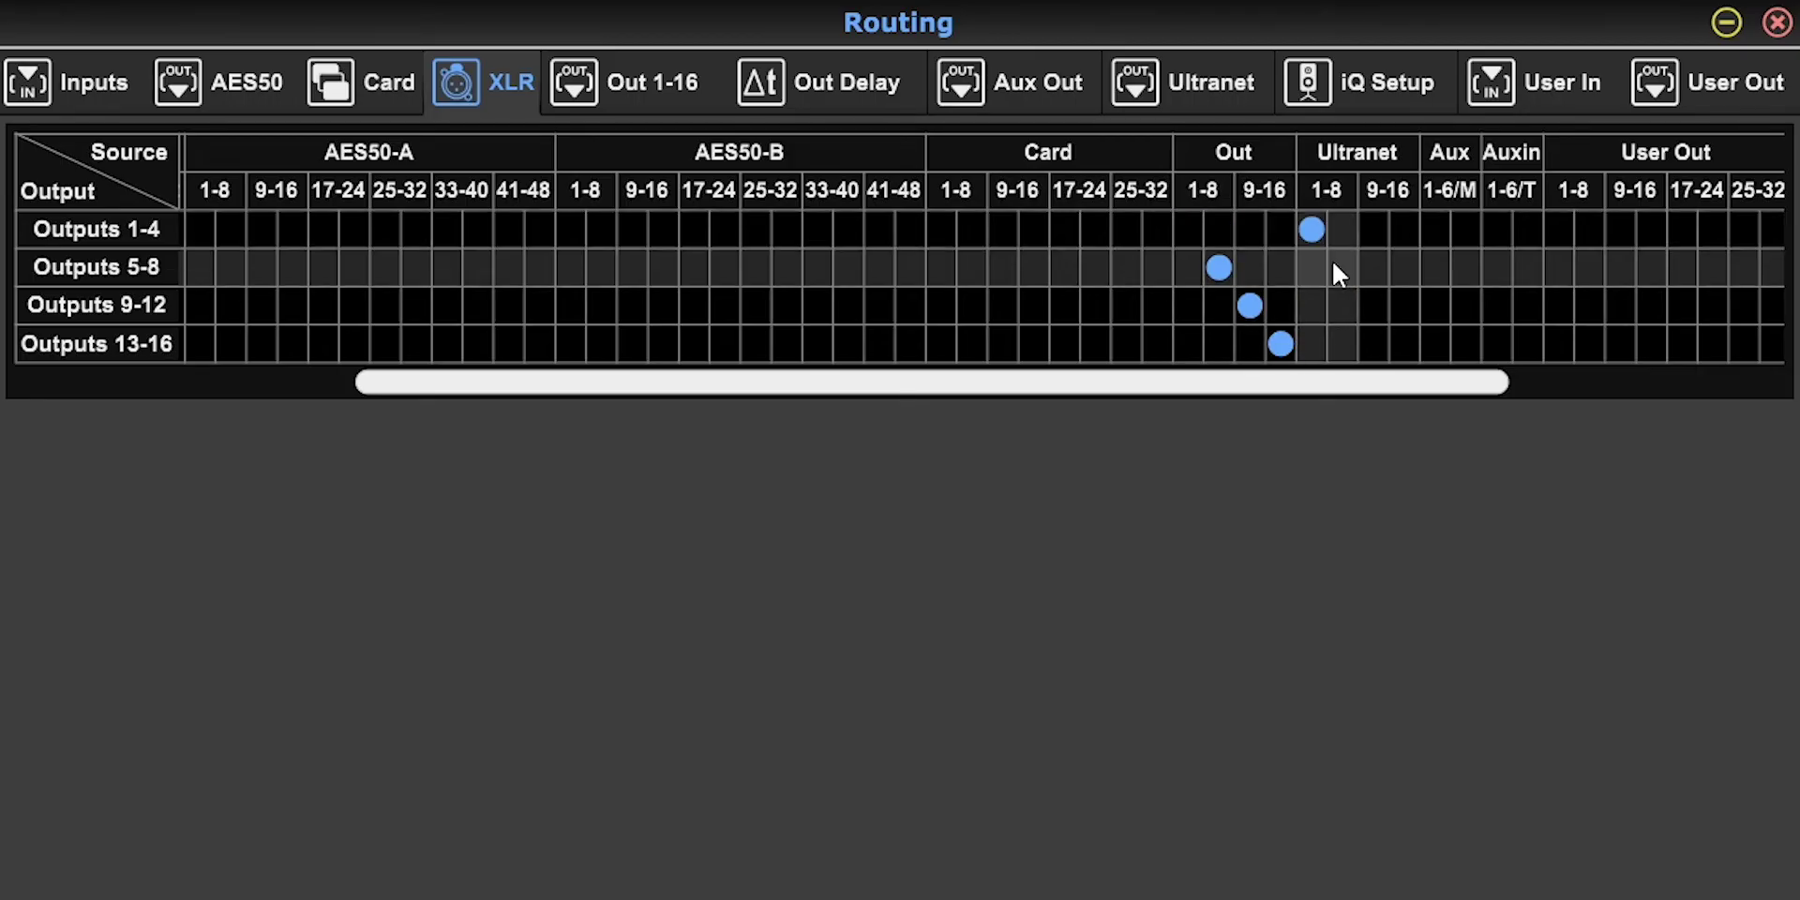
pyautogui.click(1343, 268)
pyautogui.click(1204, 92)
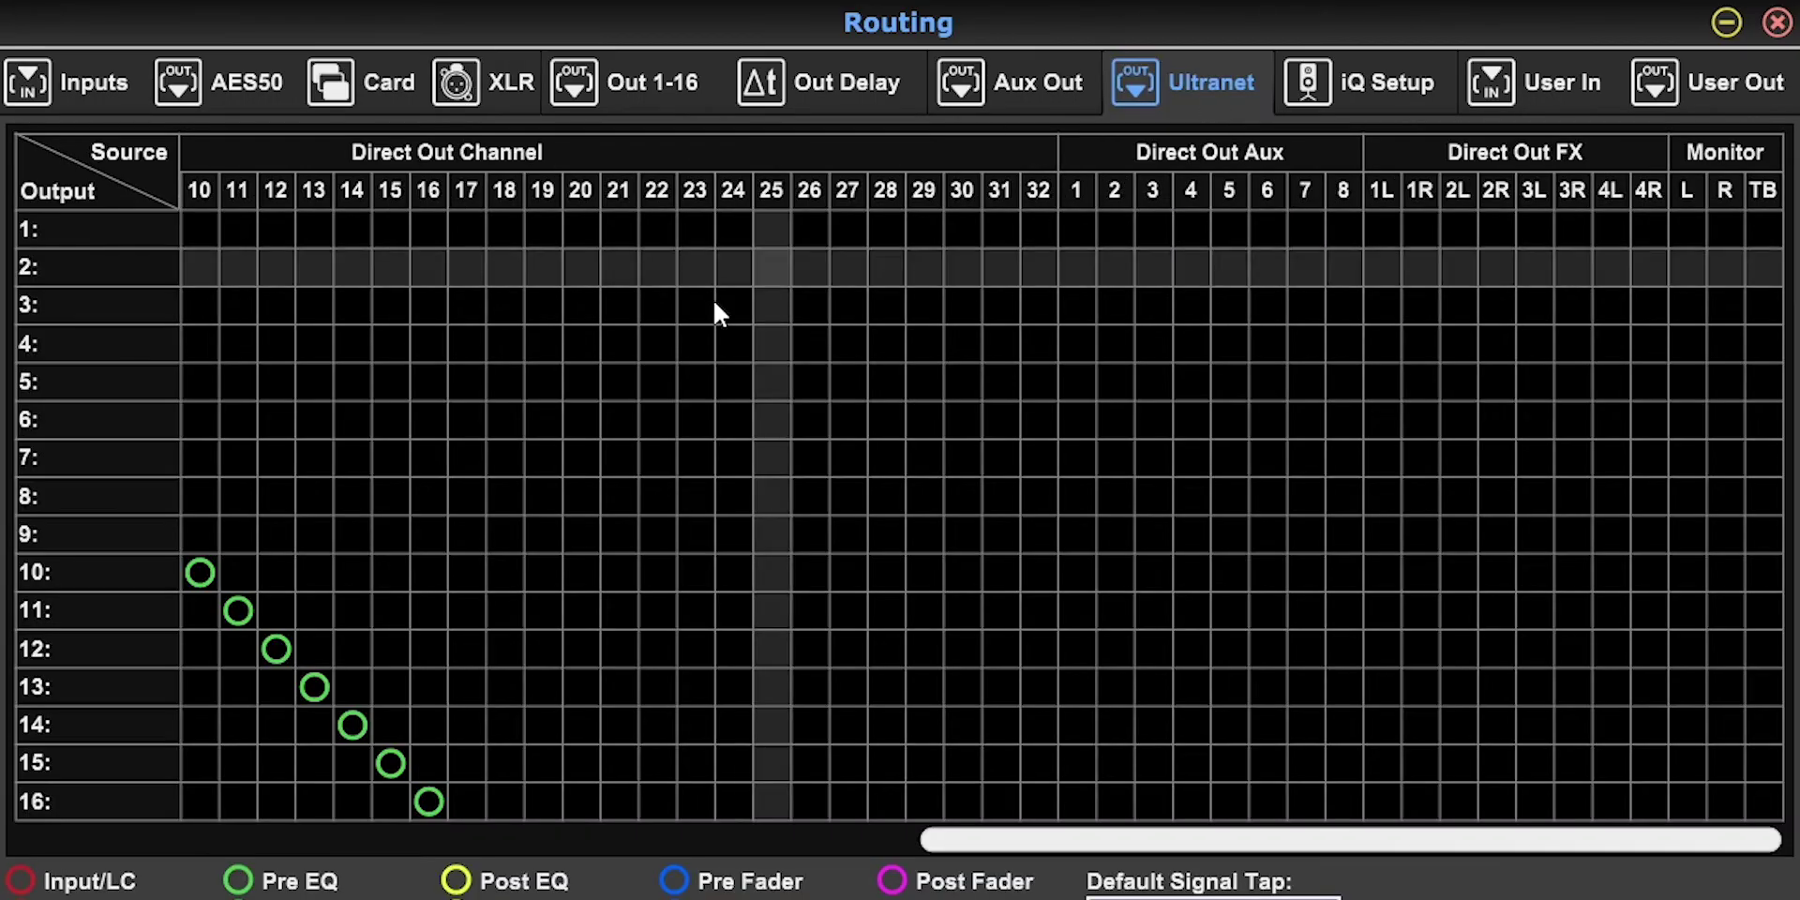
pyautogui.moveTo(1155, 840); pyautogui.dragTo(789, 857)
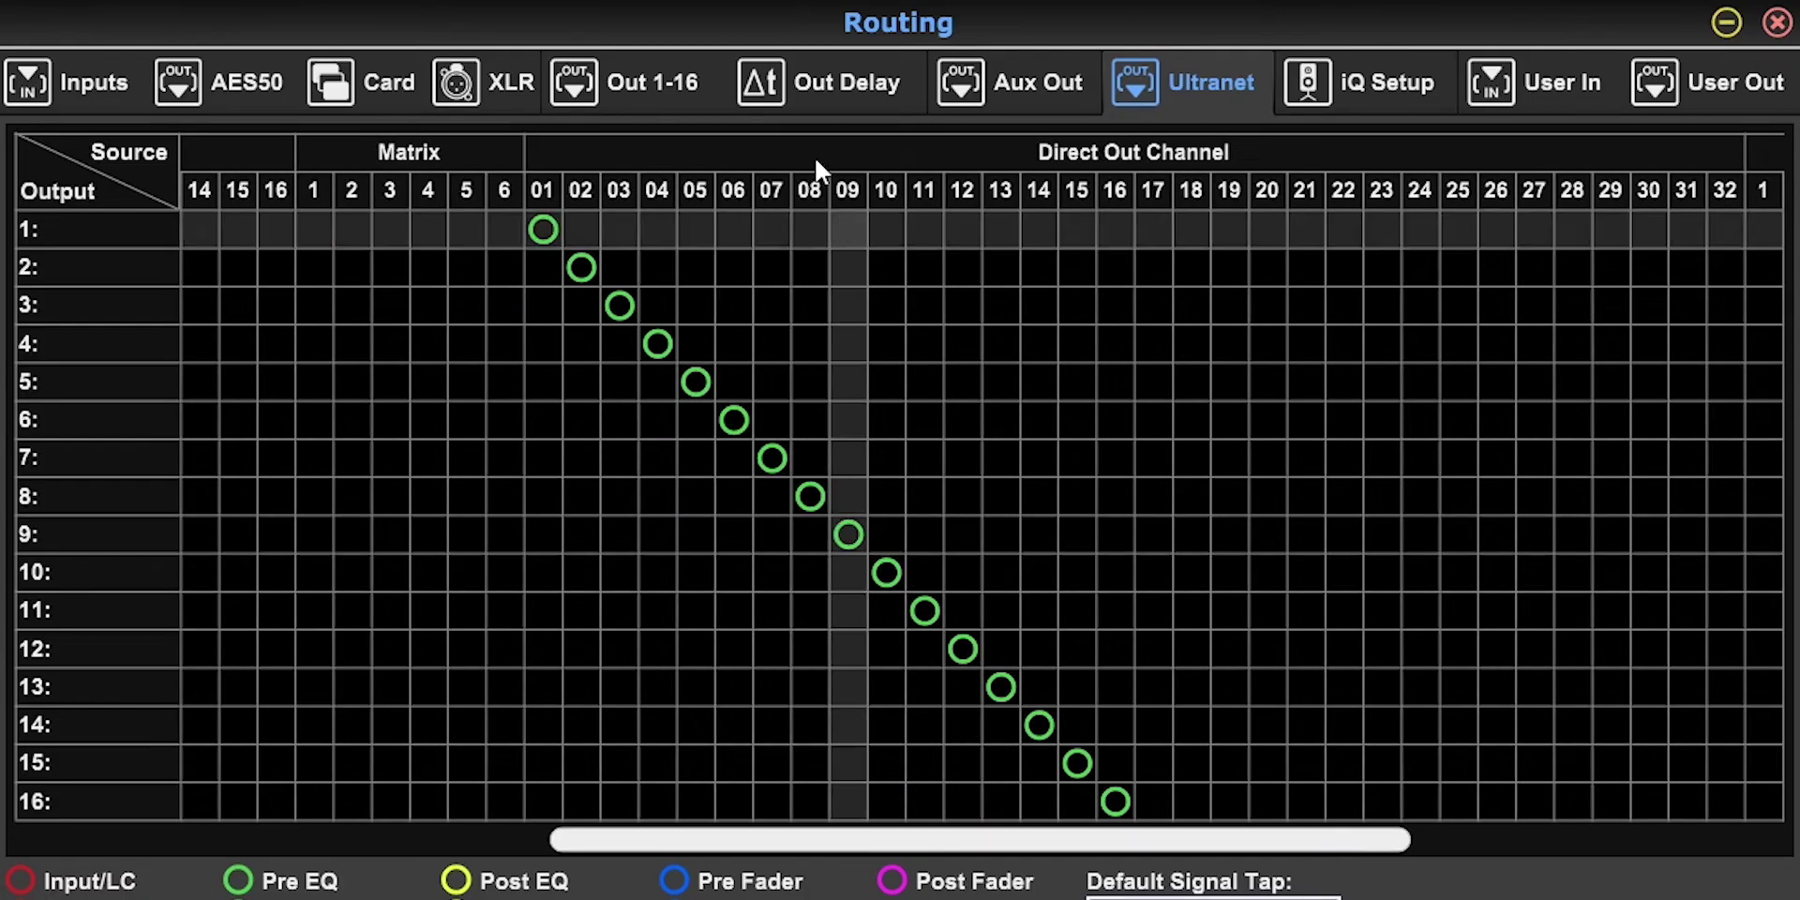
pyautogui.click(460, 84)
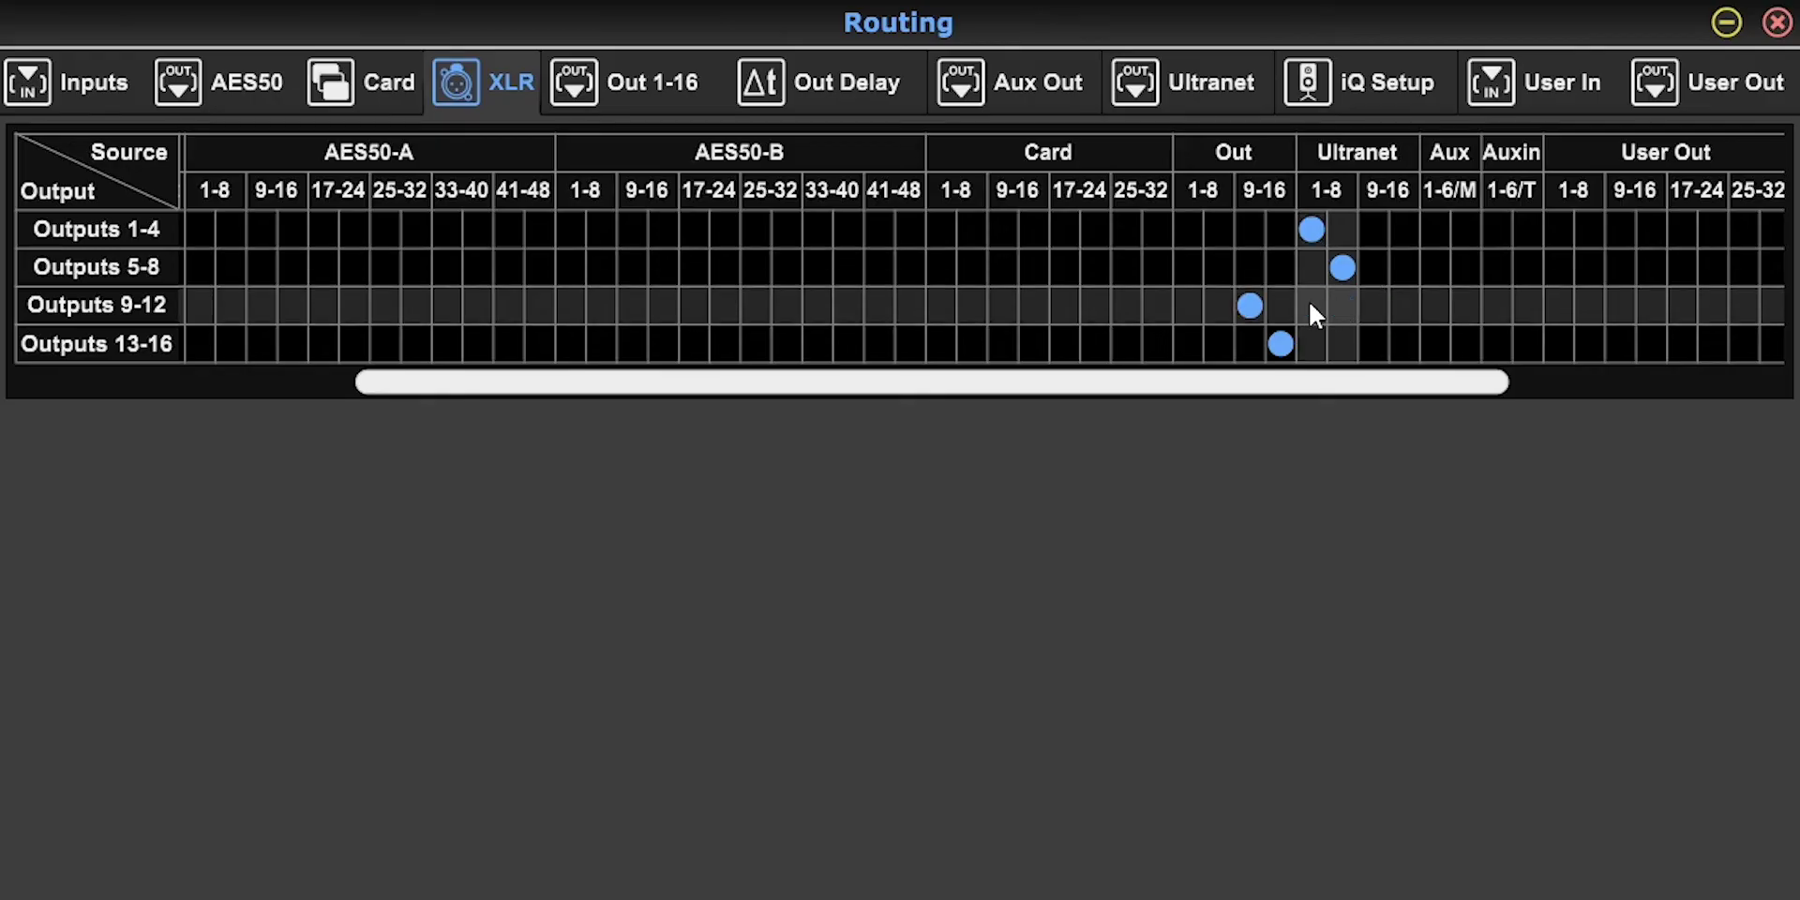
# Step: In the AES50 routing, feed AES50-A 1-8 from Ultranet 1-8 and AES50-A 9-16 from Ultranet 9-16
pyautogui.click(232, 94)
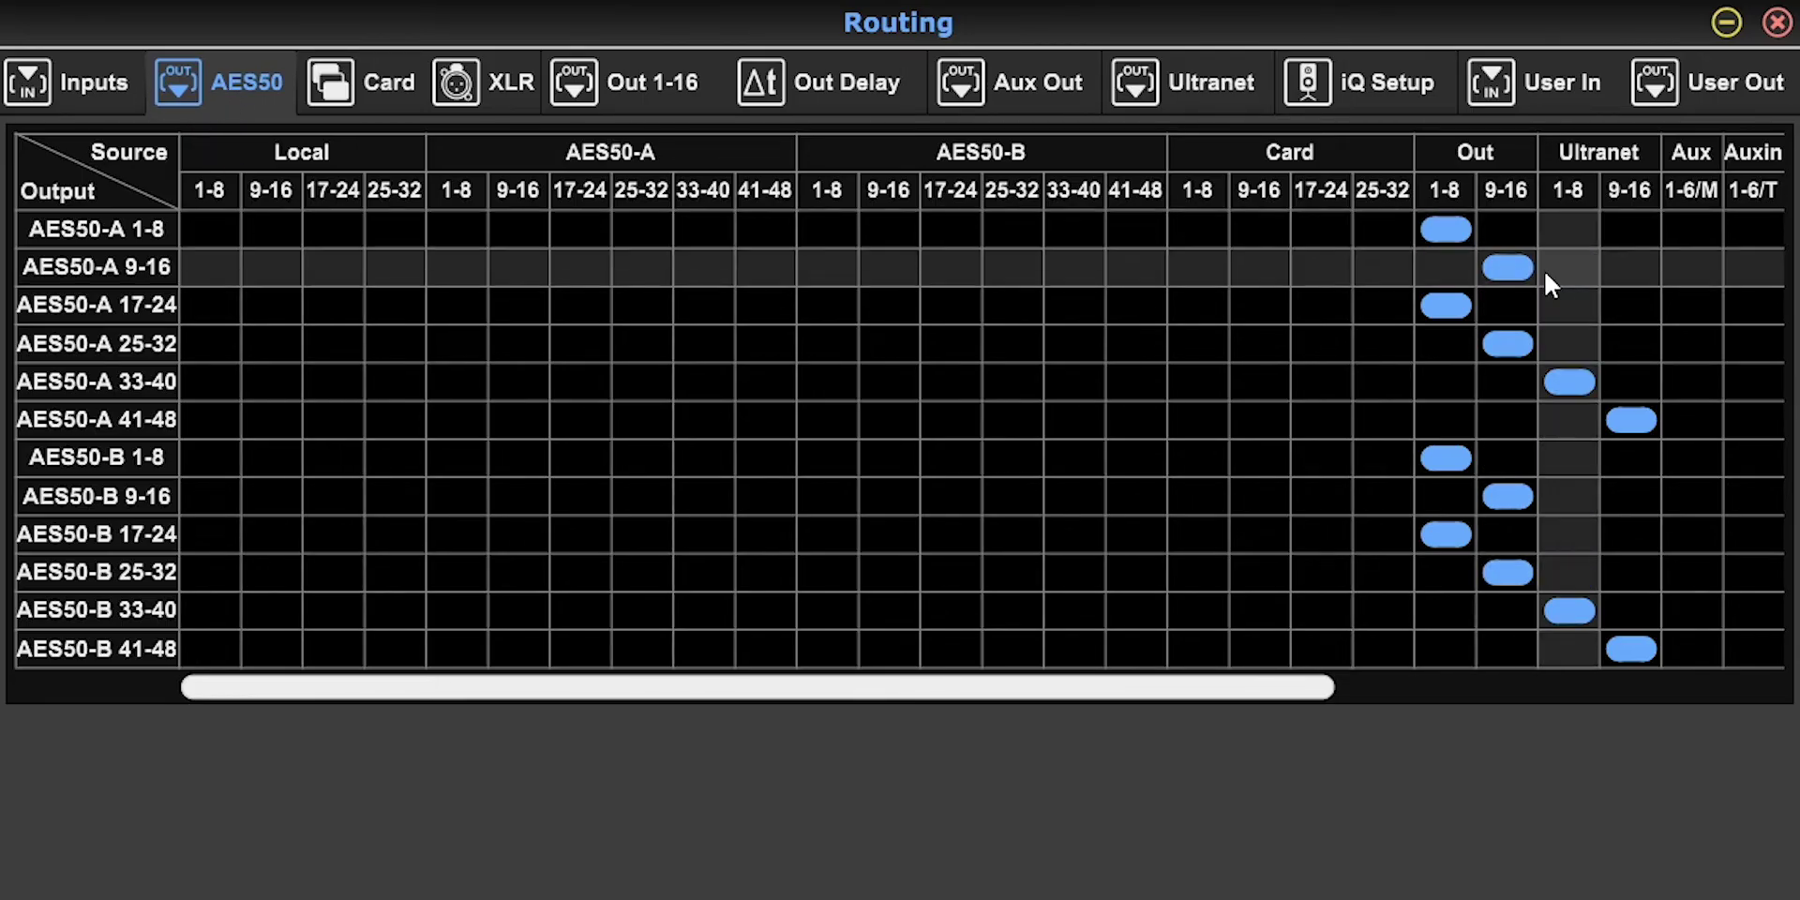
pyautogui.click(1560, 217)
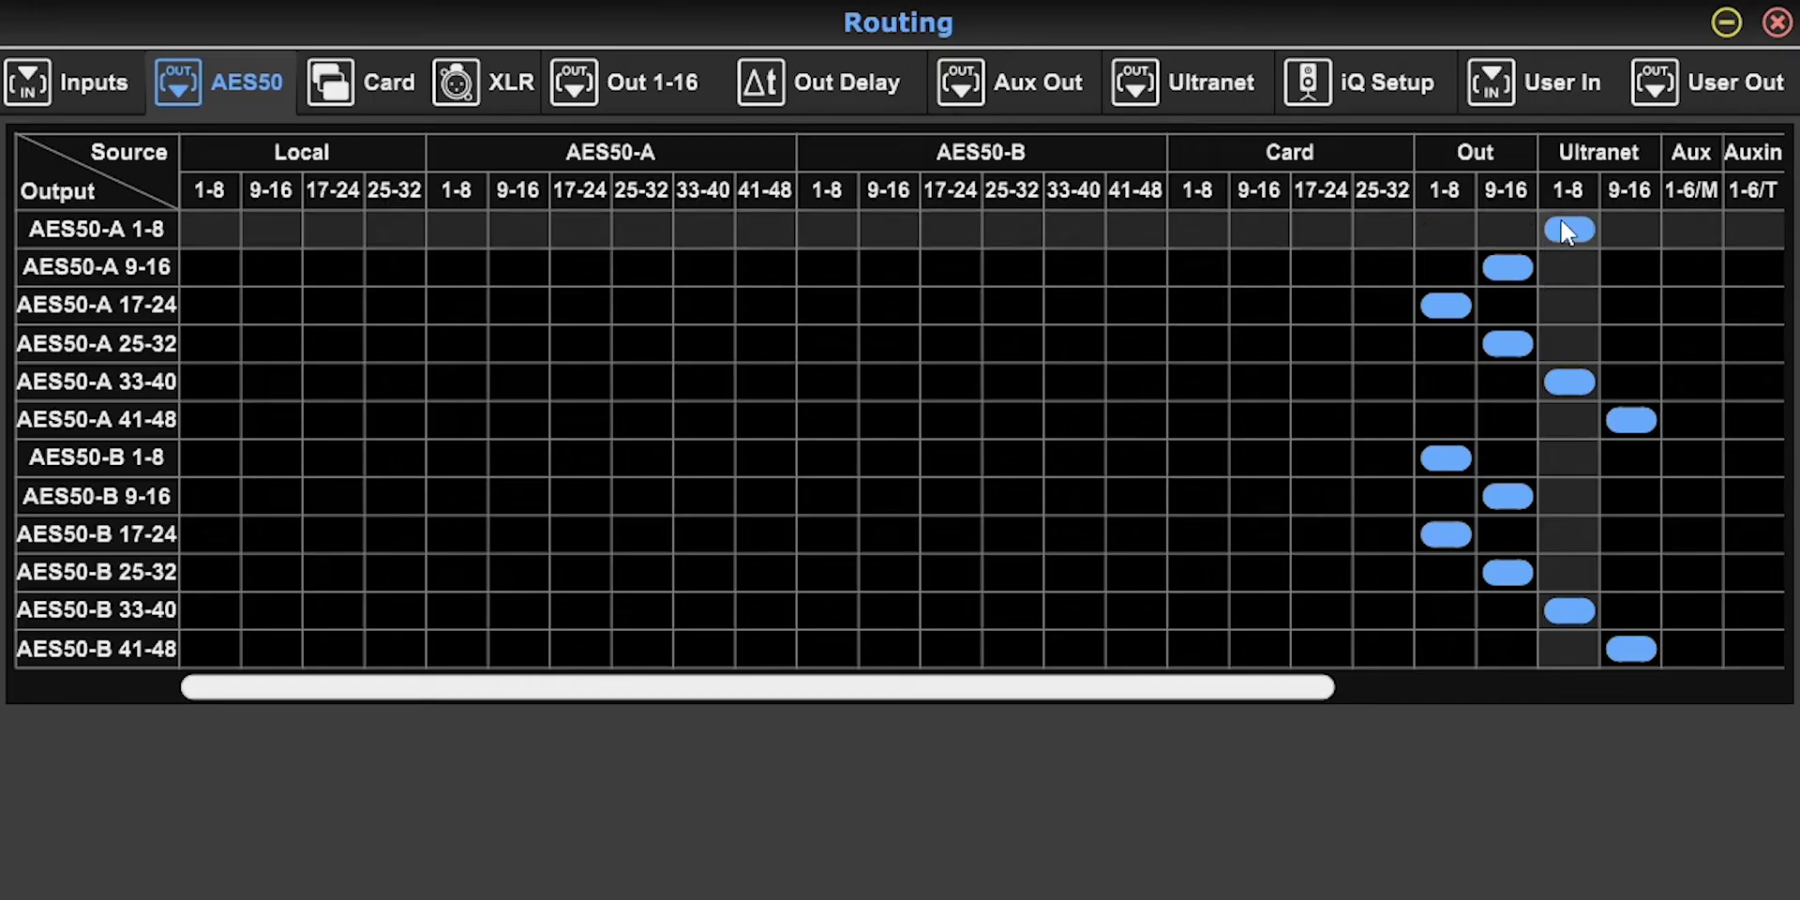
pyautogui.click(1631, 267)
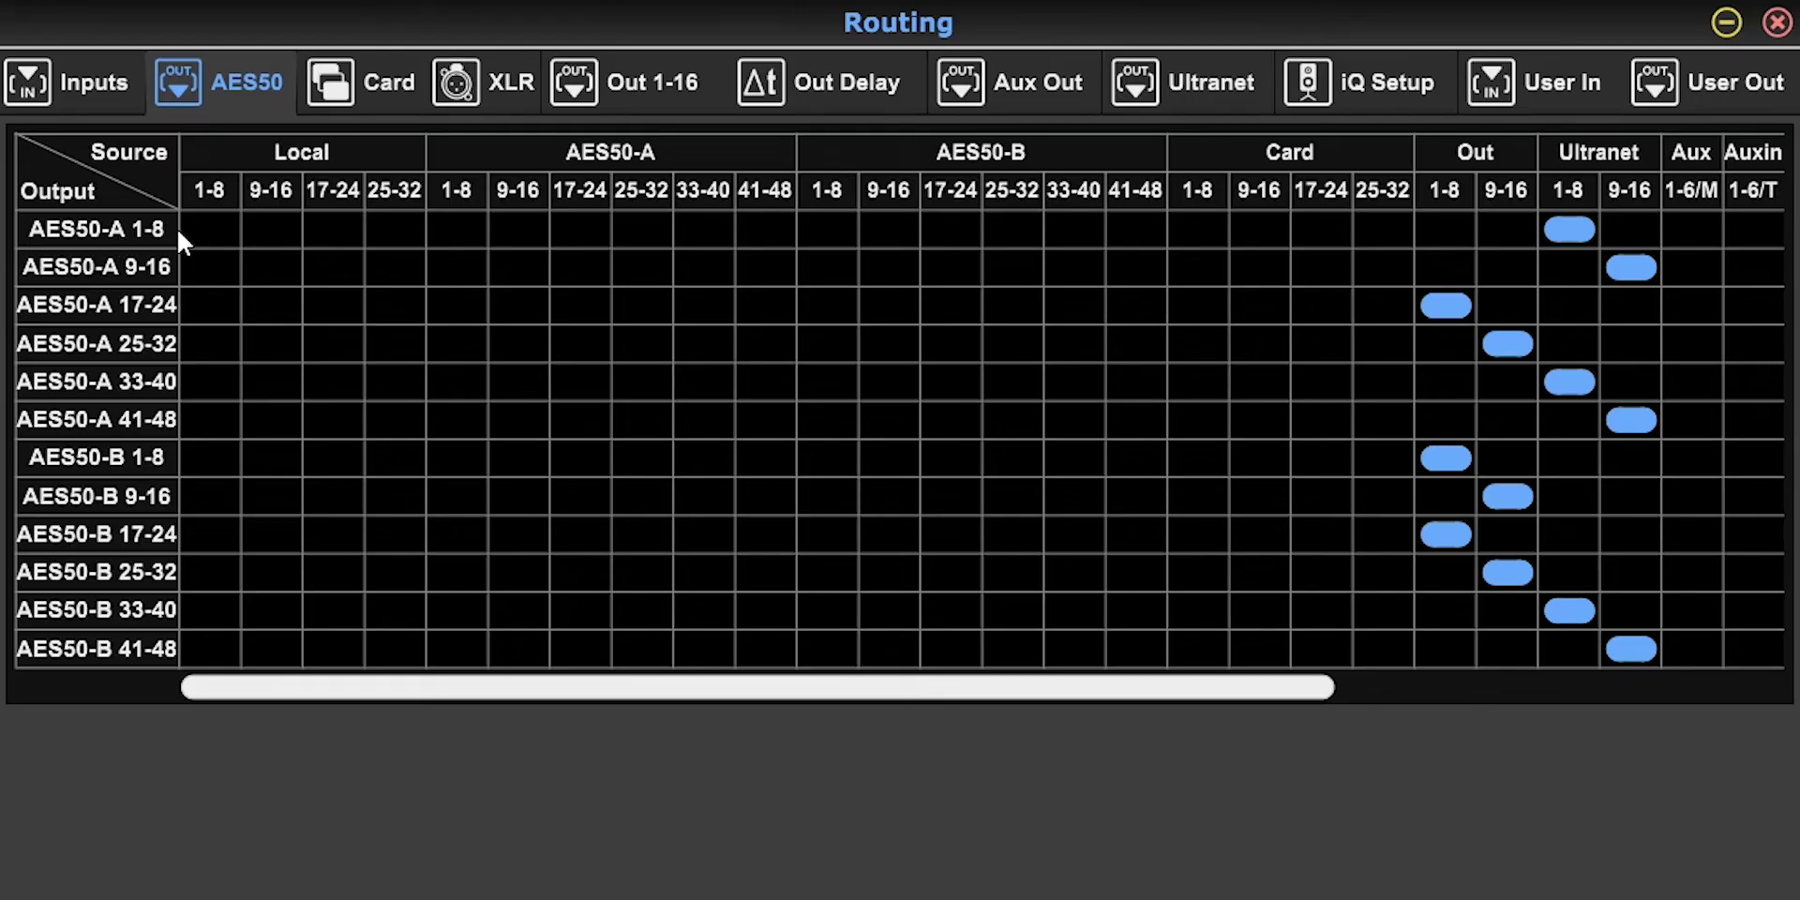
# Step: Try Local 1-8, AES50-A 1-8, AES50-B 1-8 and Card 1-8 in turn as the source for AES50-A 1-8
pyautogui.click(208, 228)
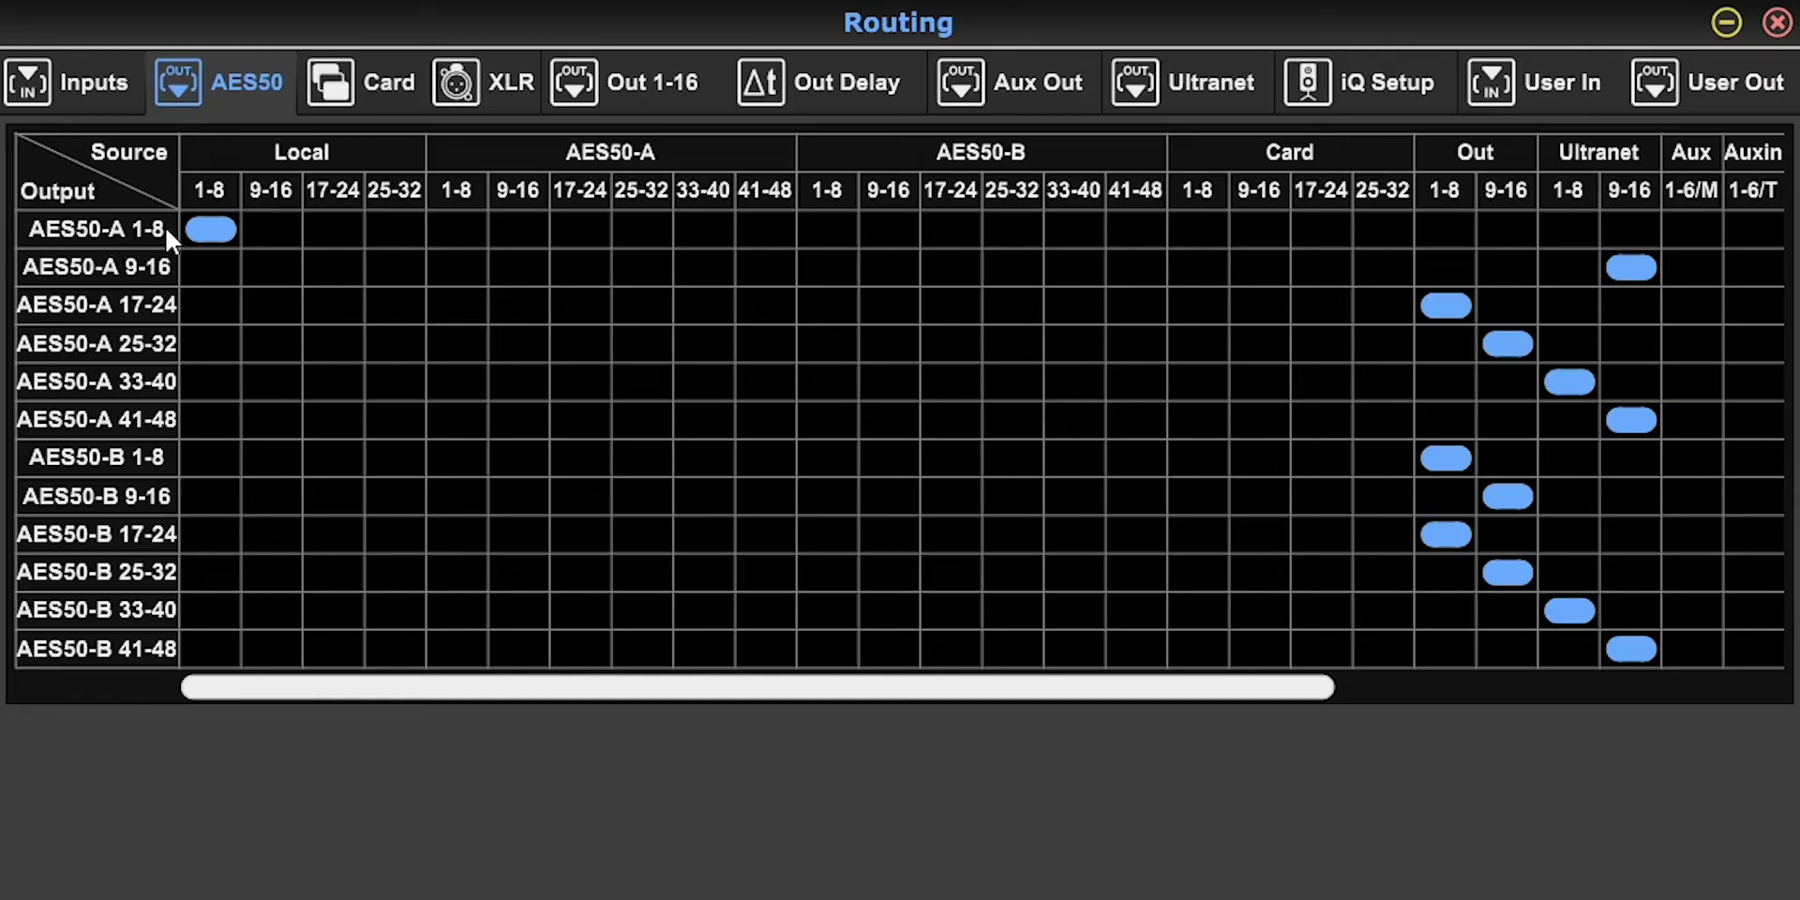
pyautogui.click(466, 210)
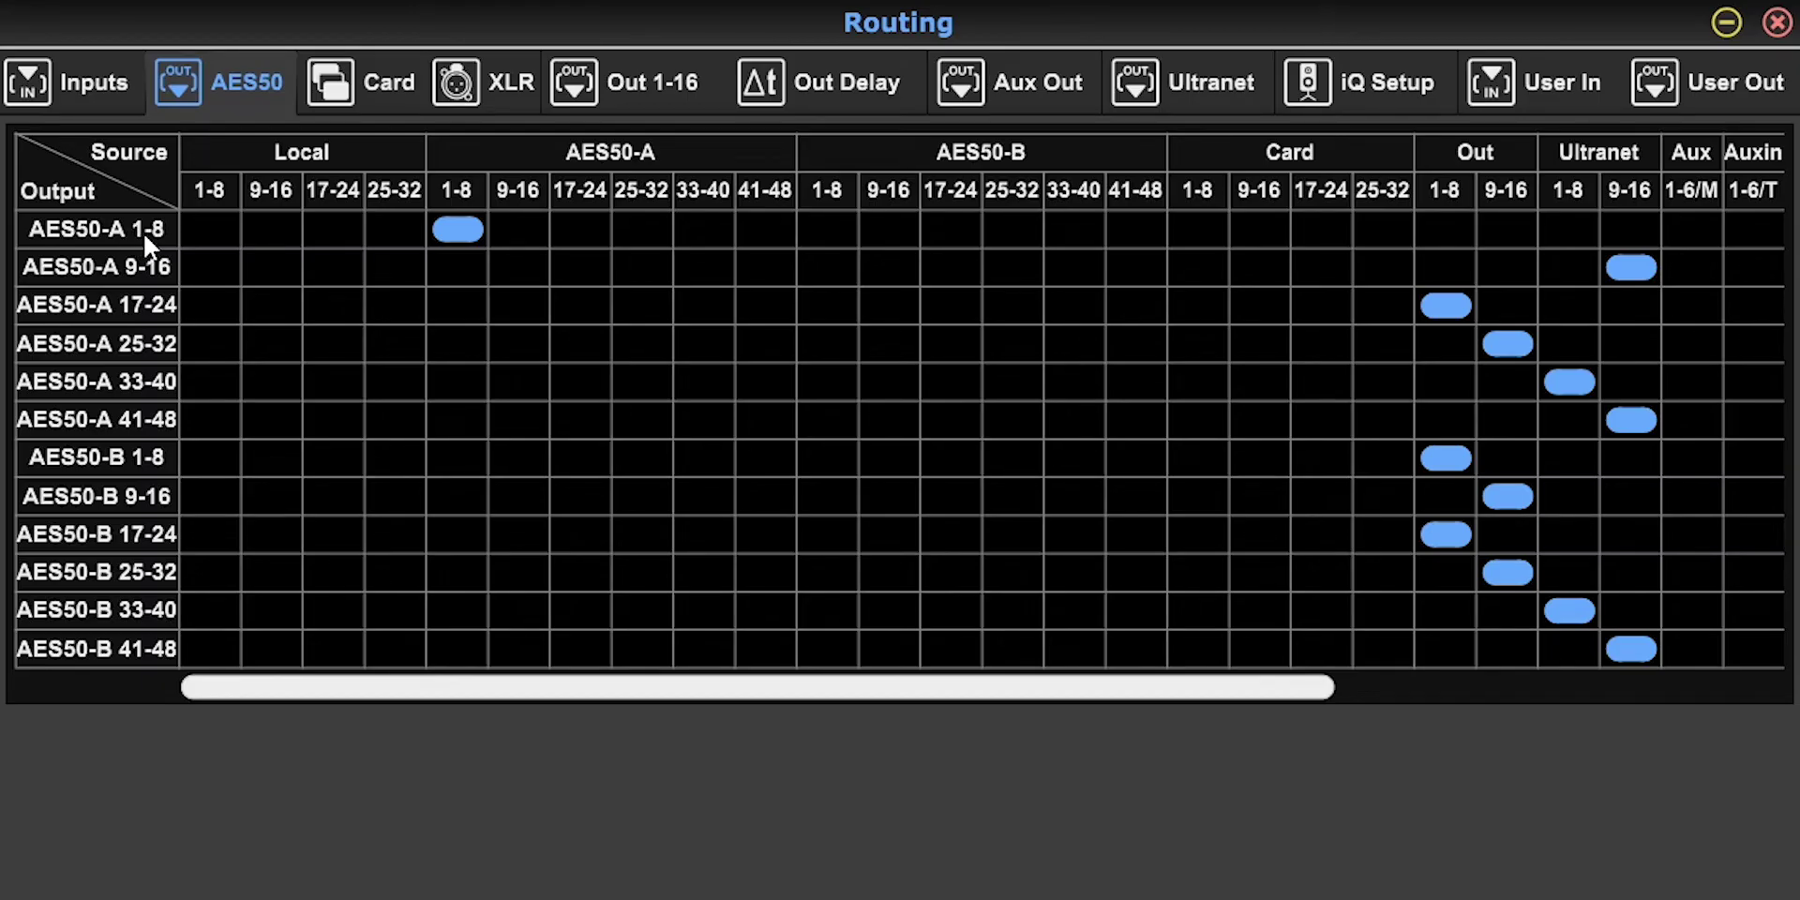
pyautogui.click(818, 218)
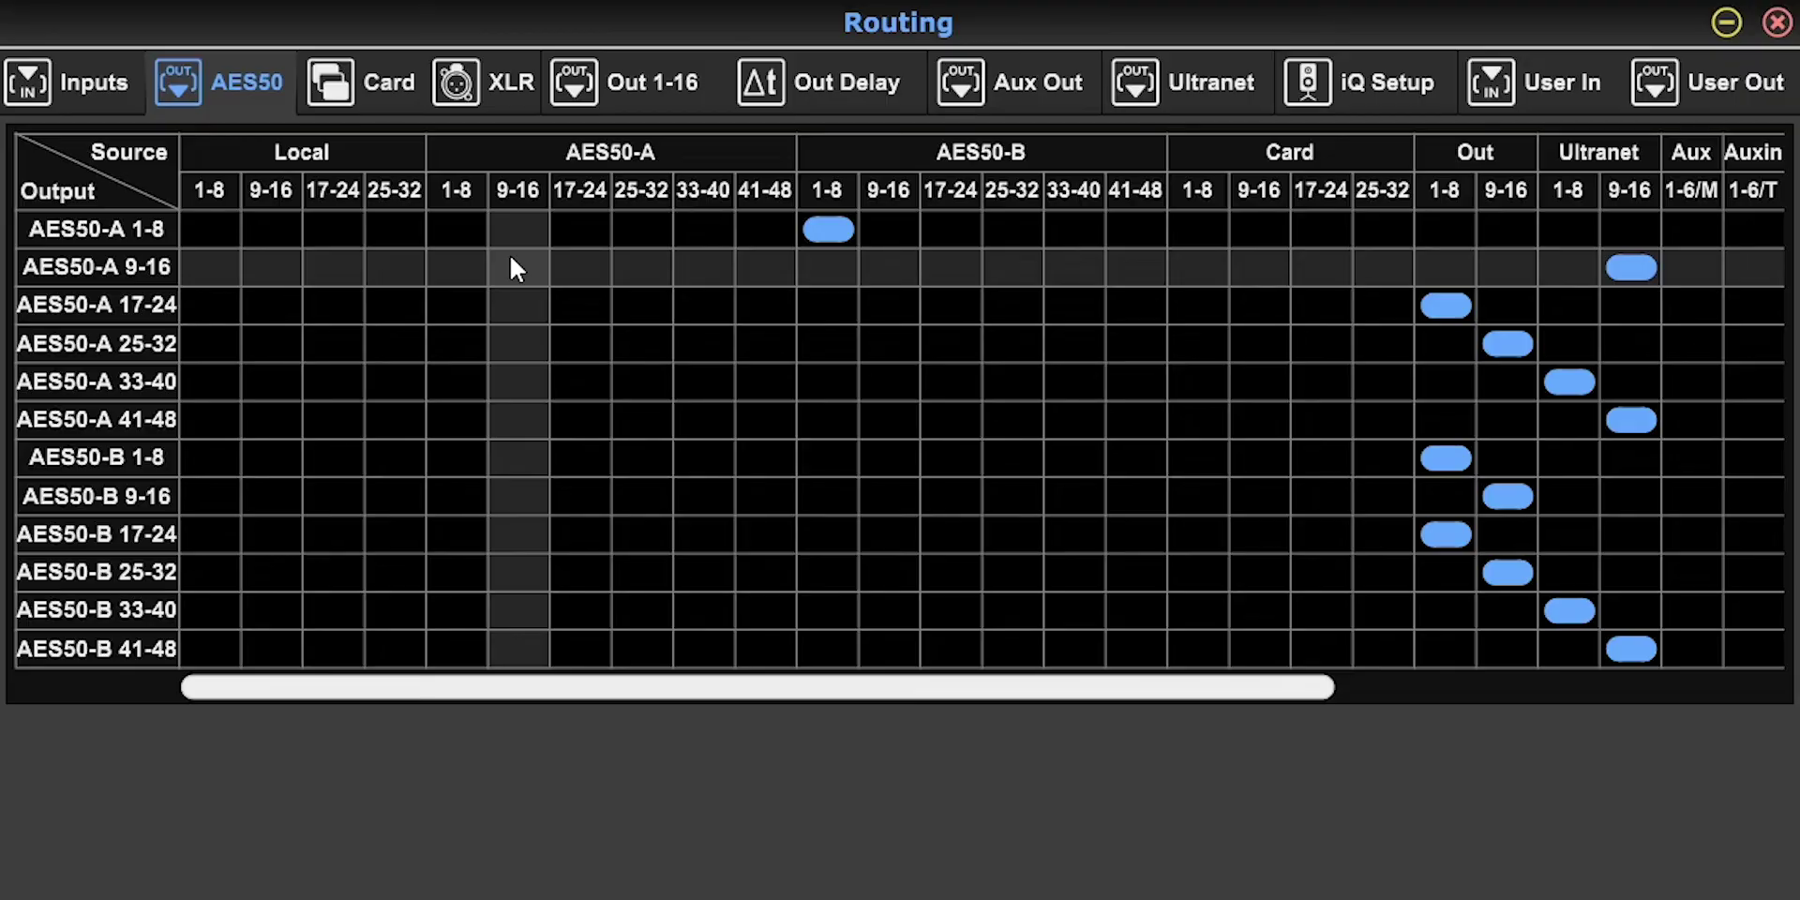
pyautogui.click(1182, 225)
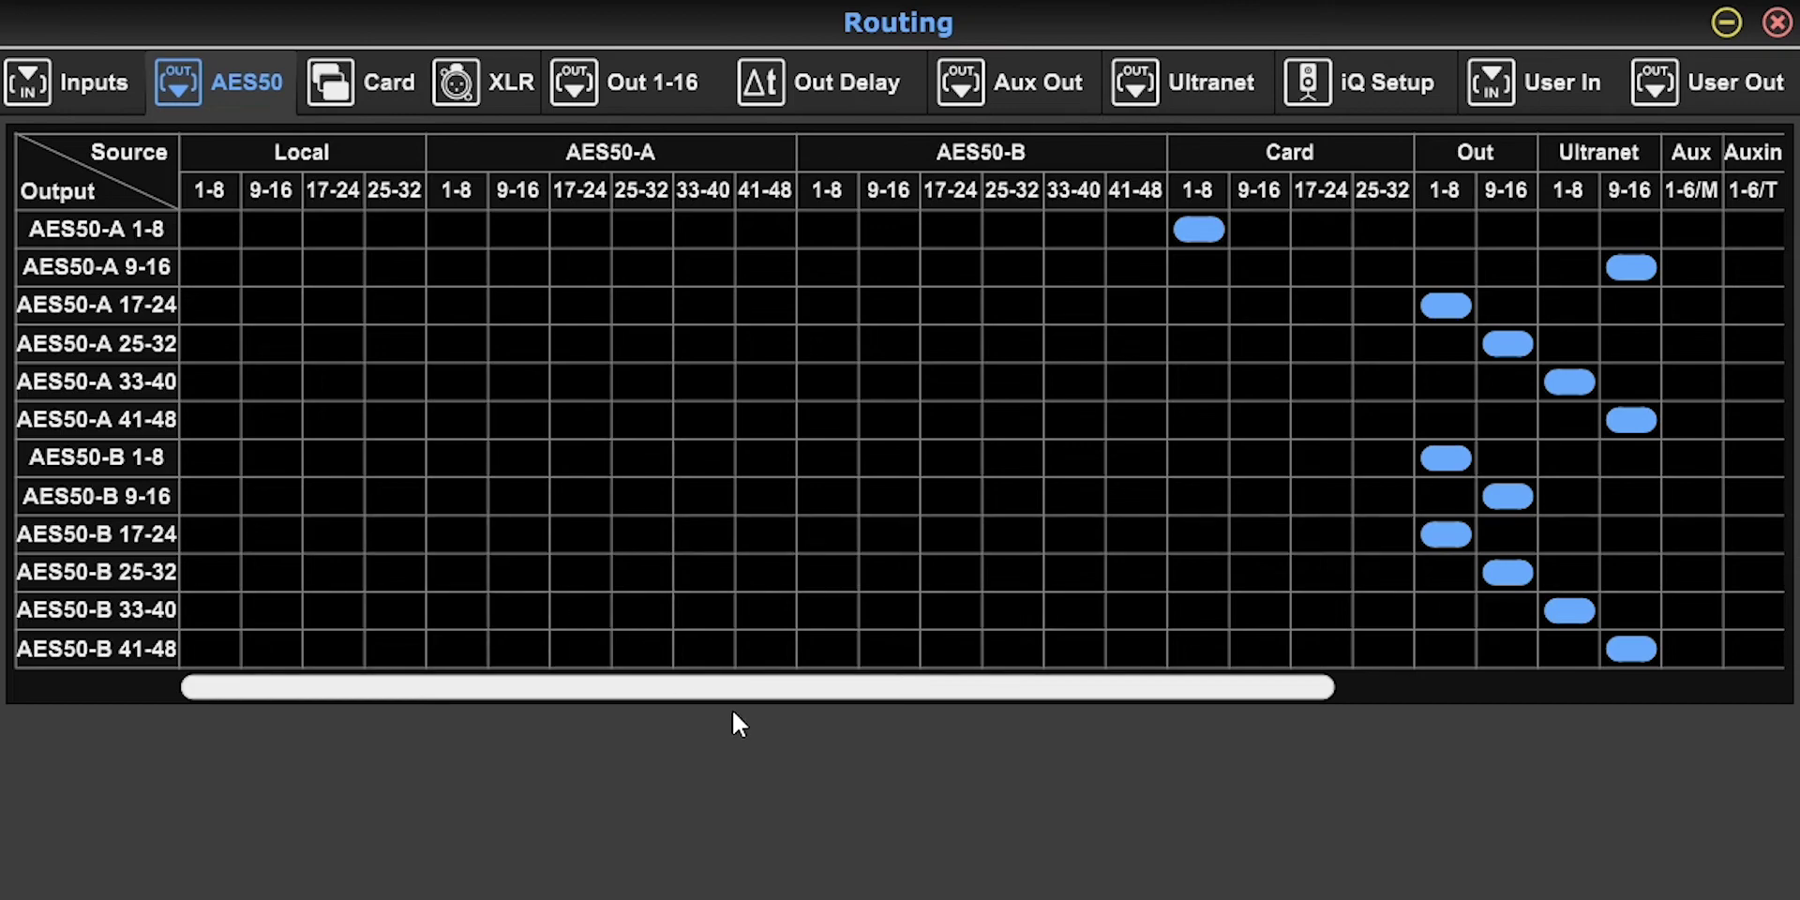
# Step: Try Aux 1-6/M as the source for AES50-A 1-8, and settle on Auxin 1-6/T
pyautogui.moveTo(734, 694); pyautogui.dragTo(1078, 632)
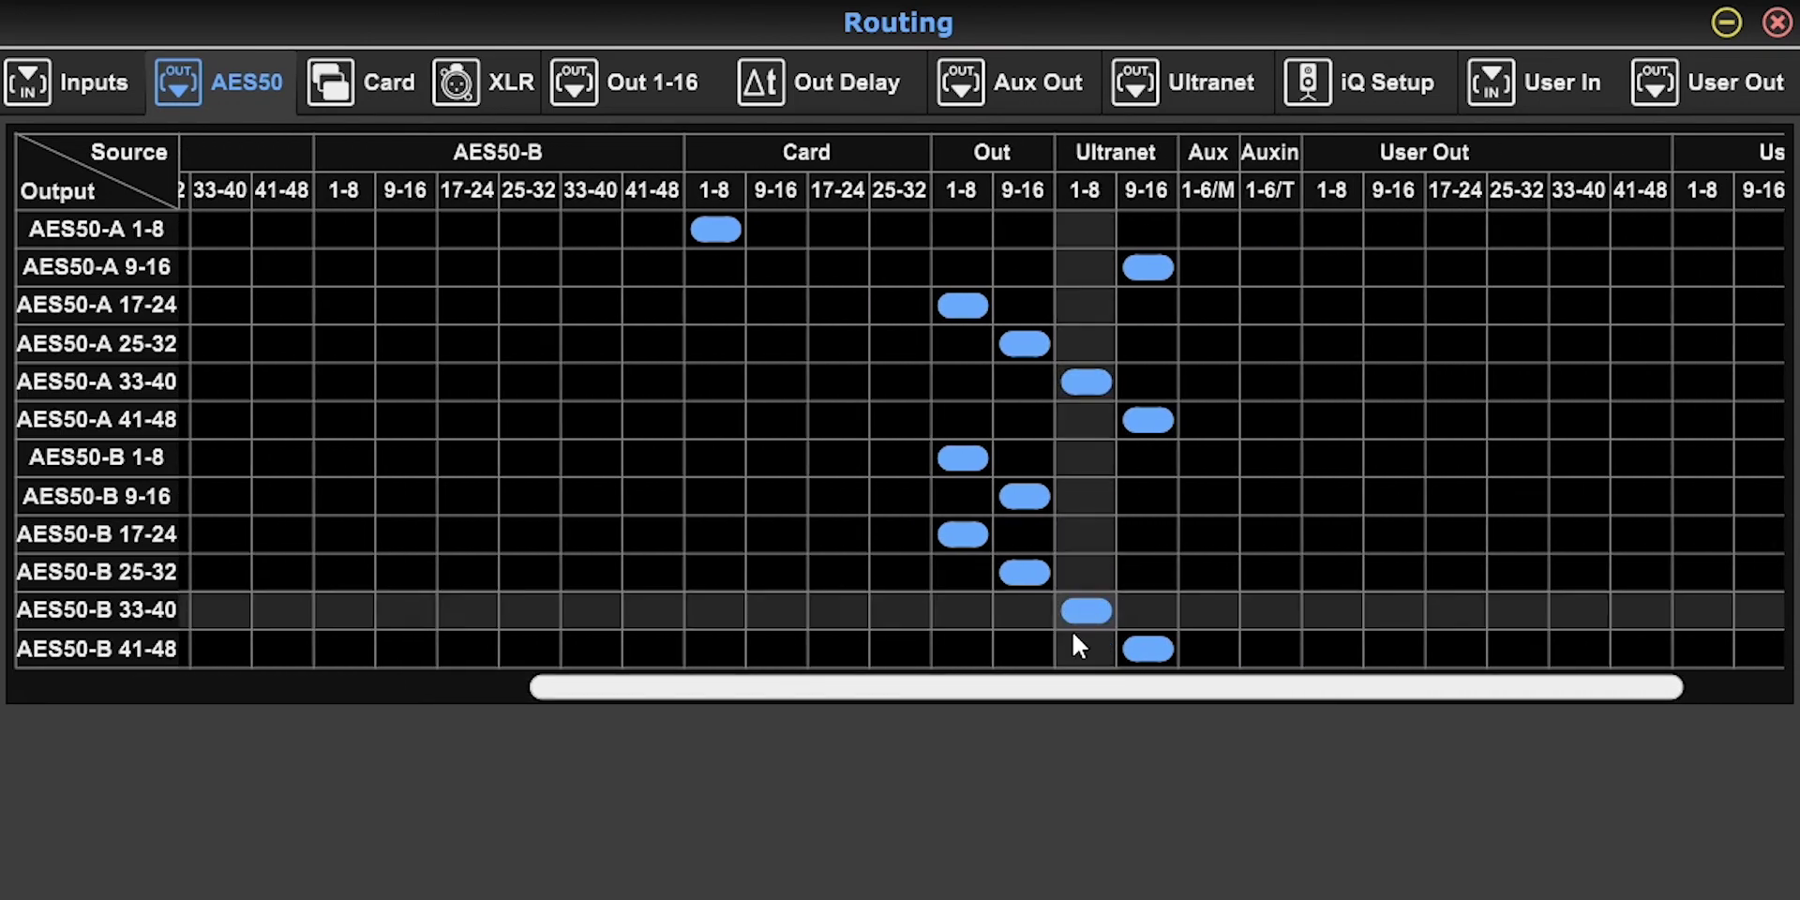
pyautogui.click(1208, 230)
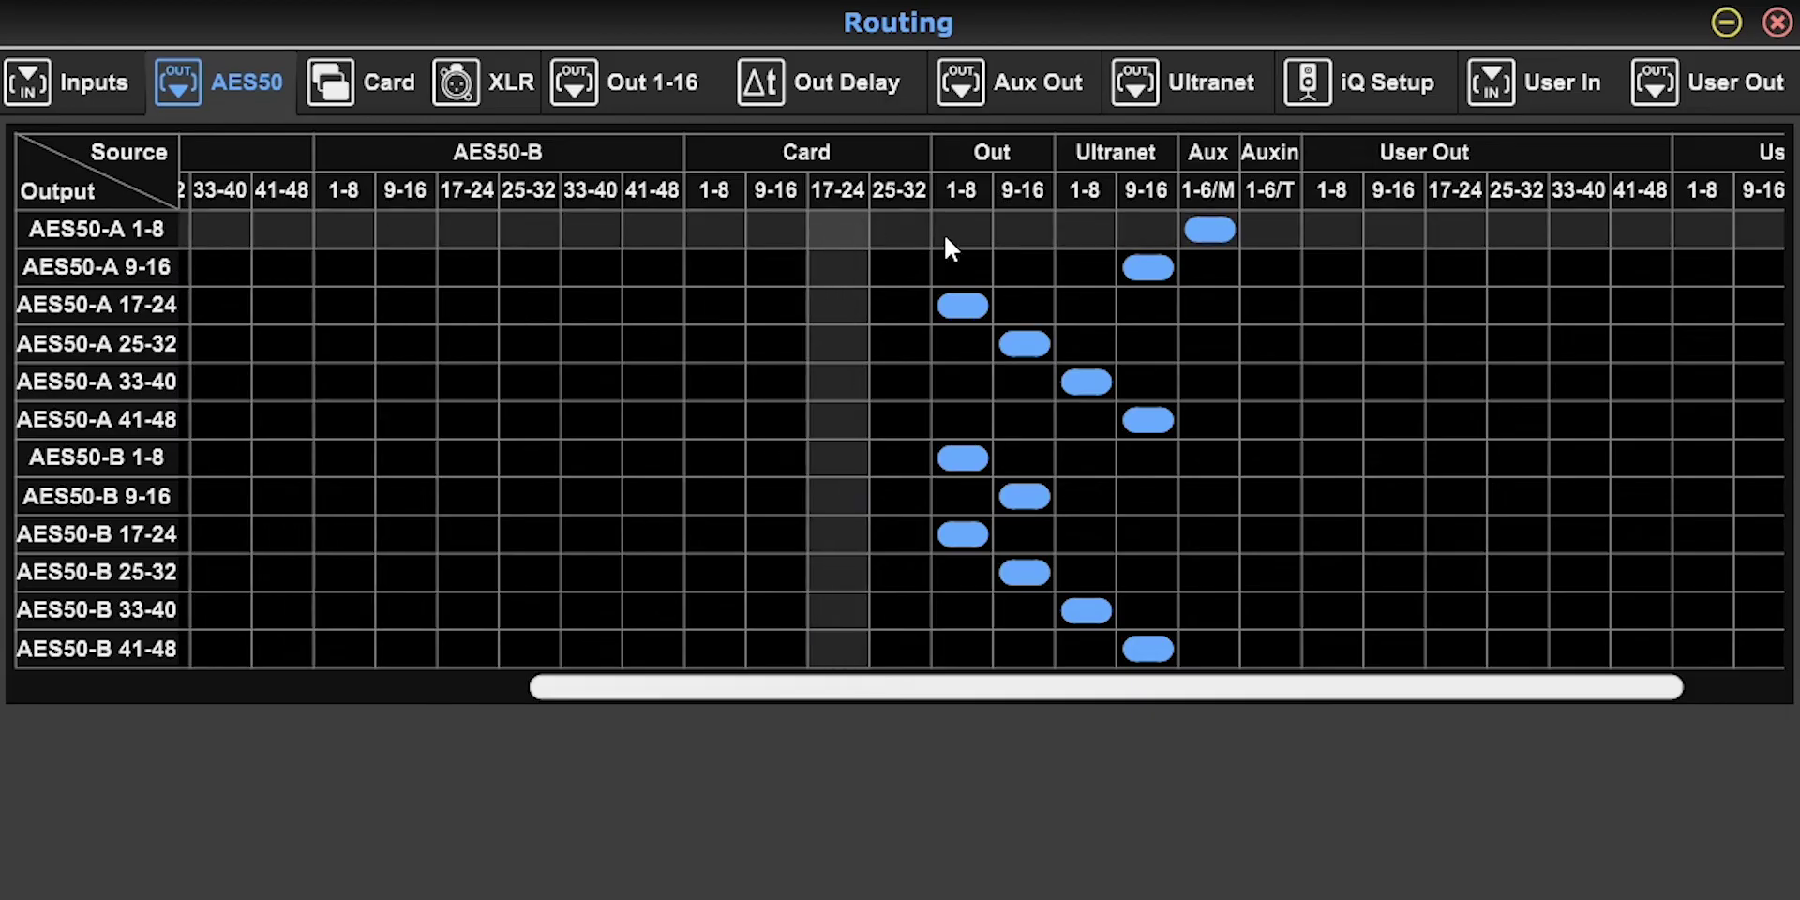
pyautogui.click(1275, 225)
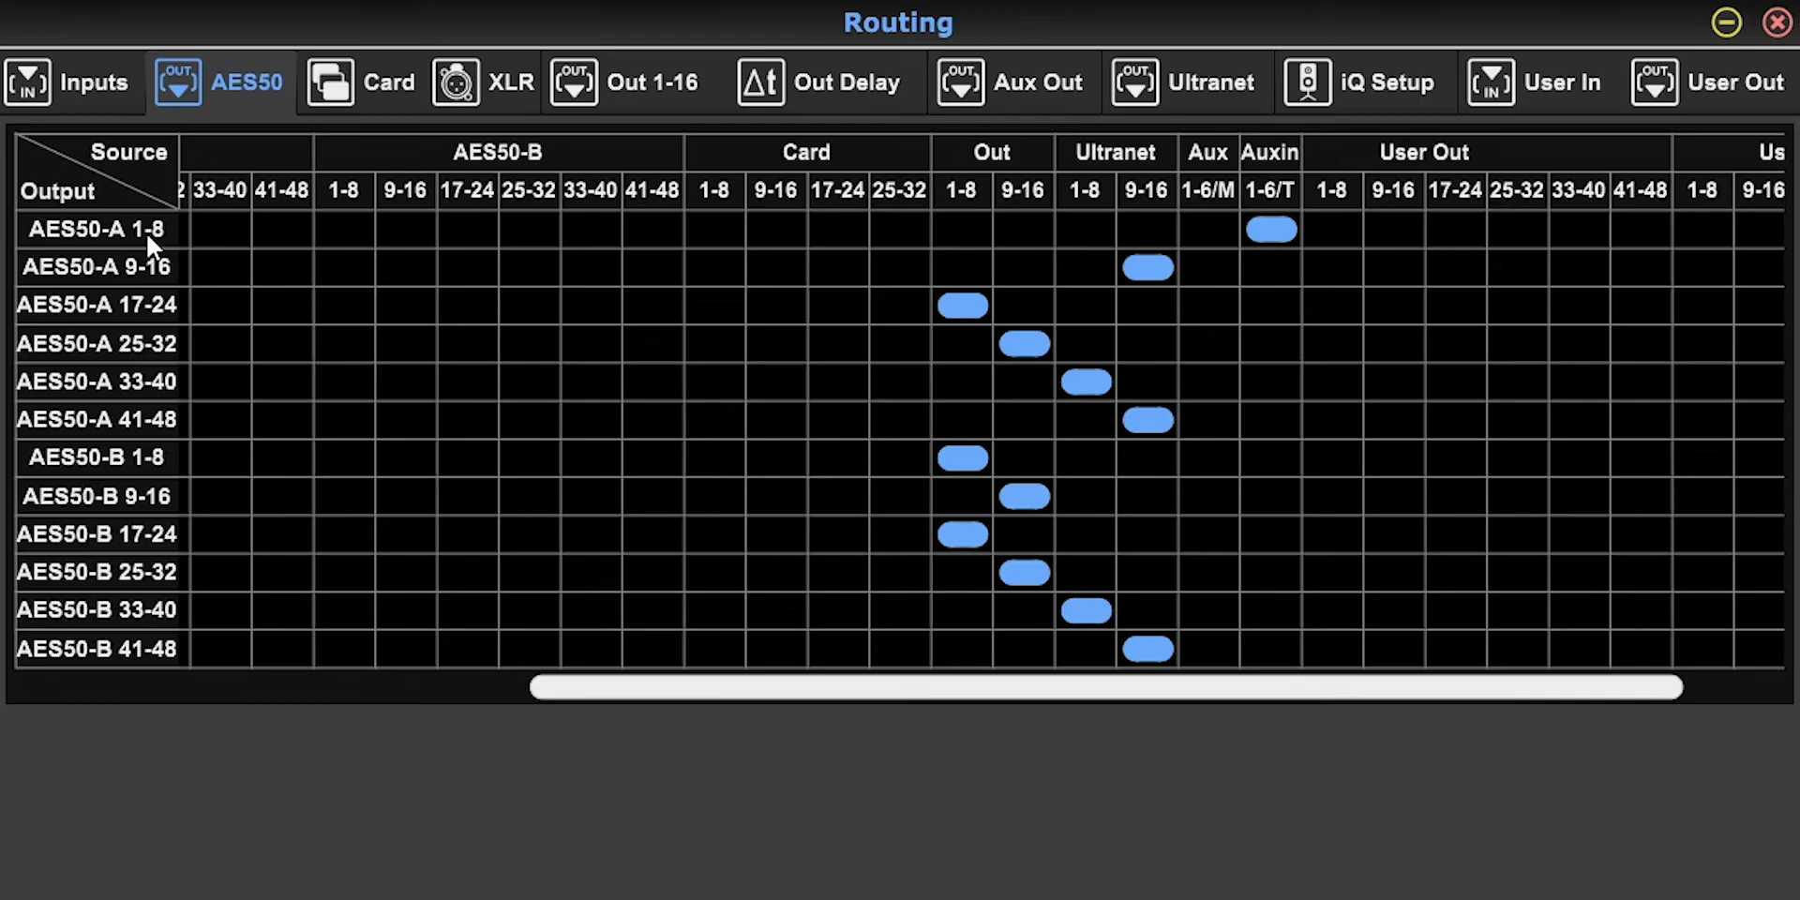
# Step: In the User Out routing, patch outputs 17, 19, 20 and 22 from AES50-A 1, 7, 6 and 5 respectively
pyautogui.moveTo(687, 688); pyautogui.dragTo(1097, 671)
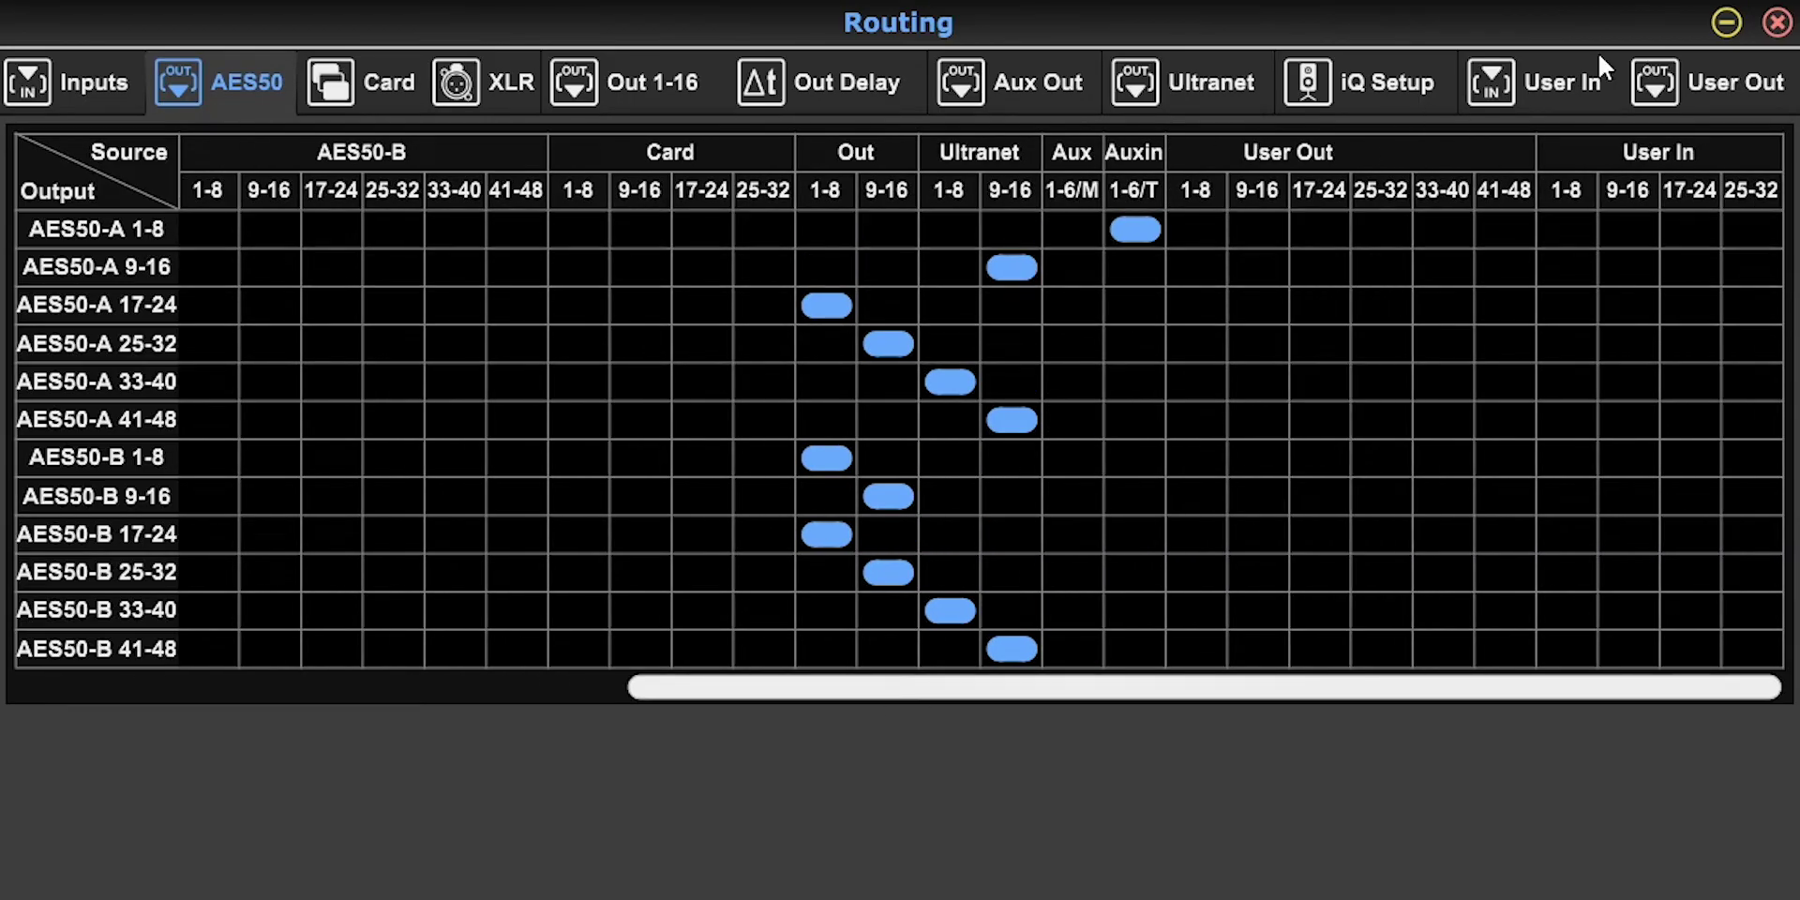
pyautogui.click(1711, 88)
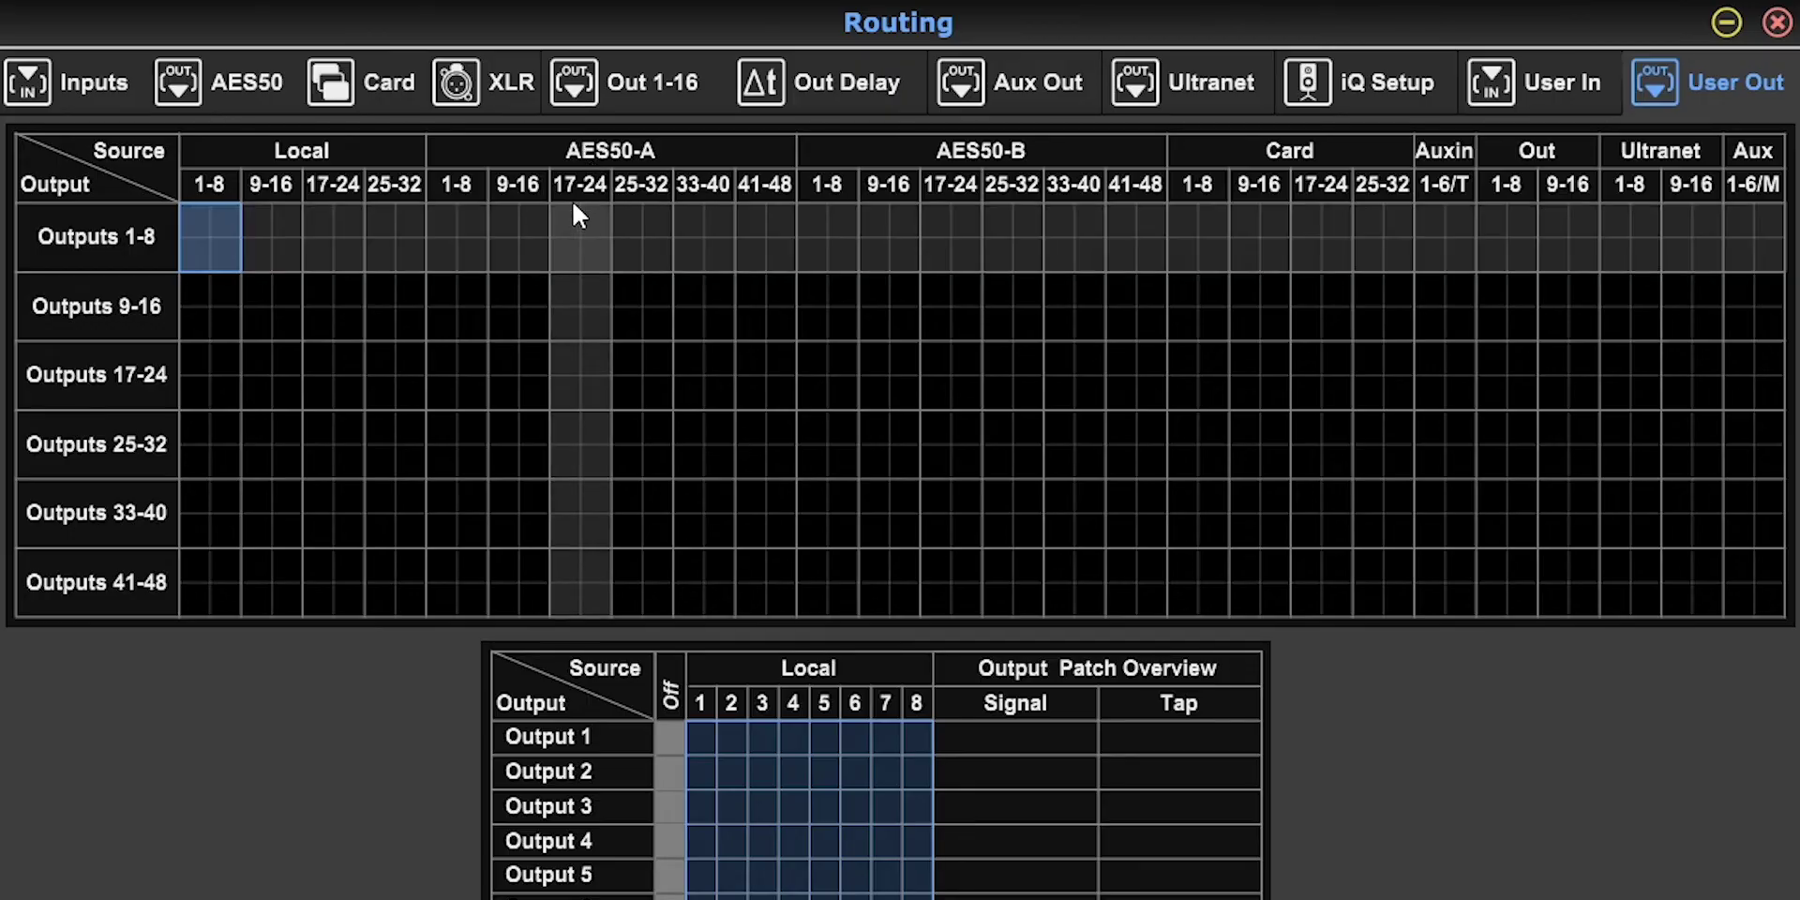
pyautogui.click(479, 248)
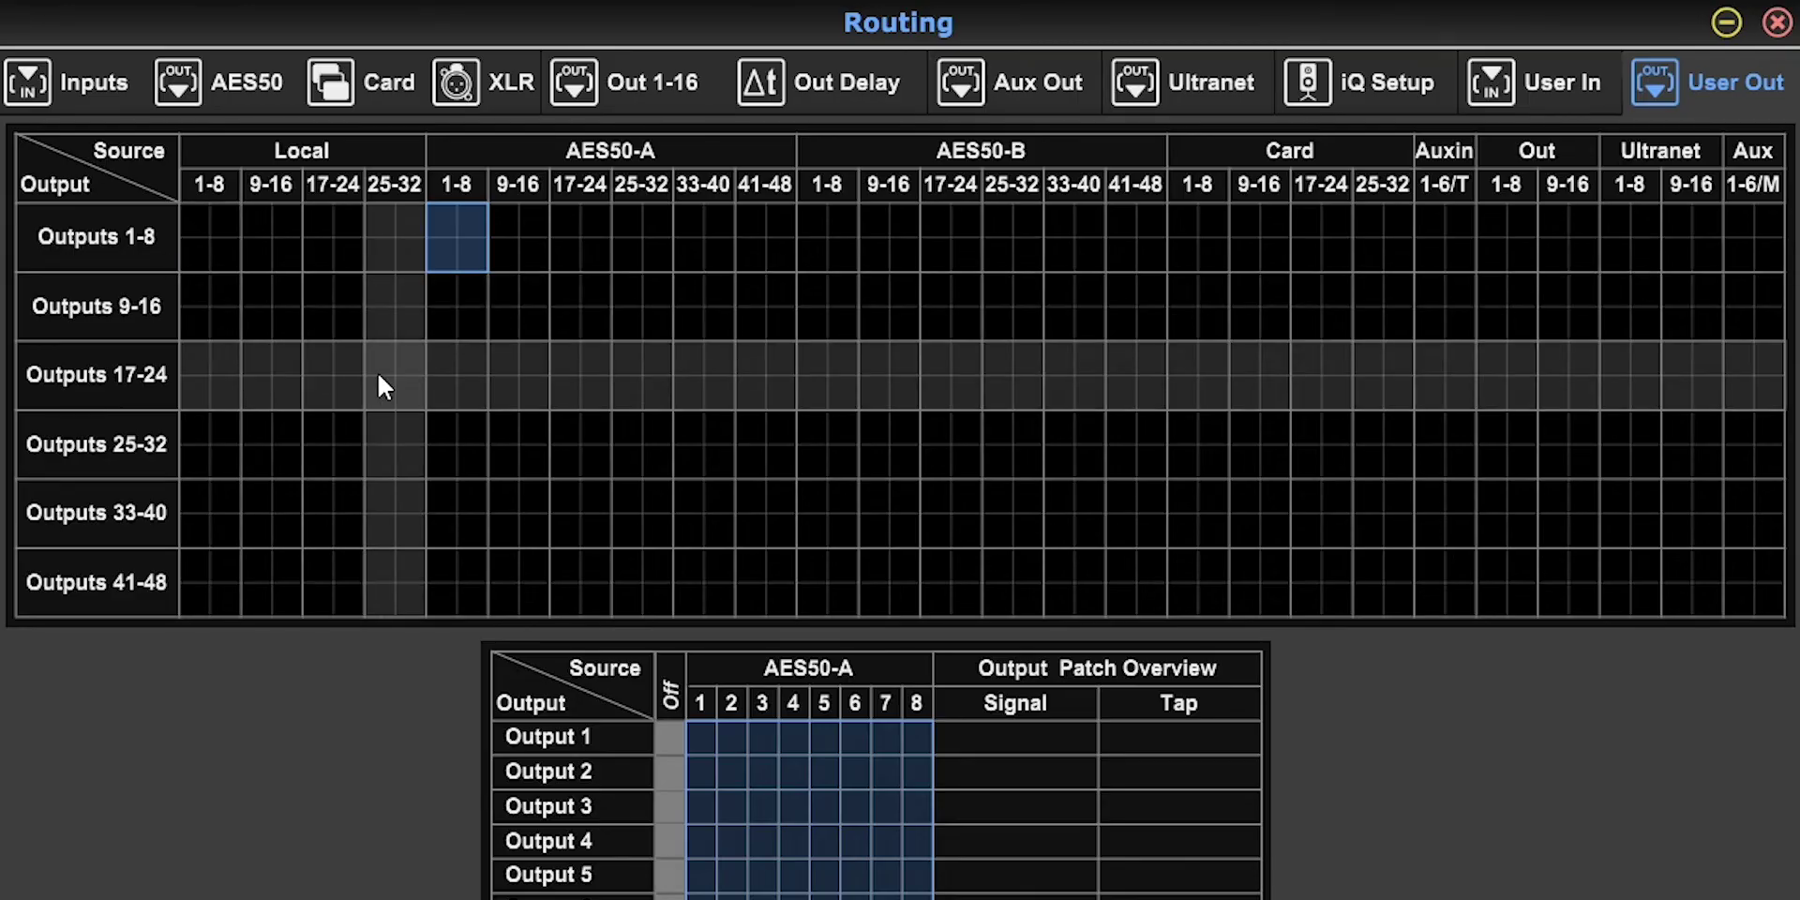
pyautogui.click(459, 375)
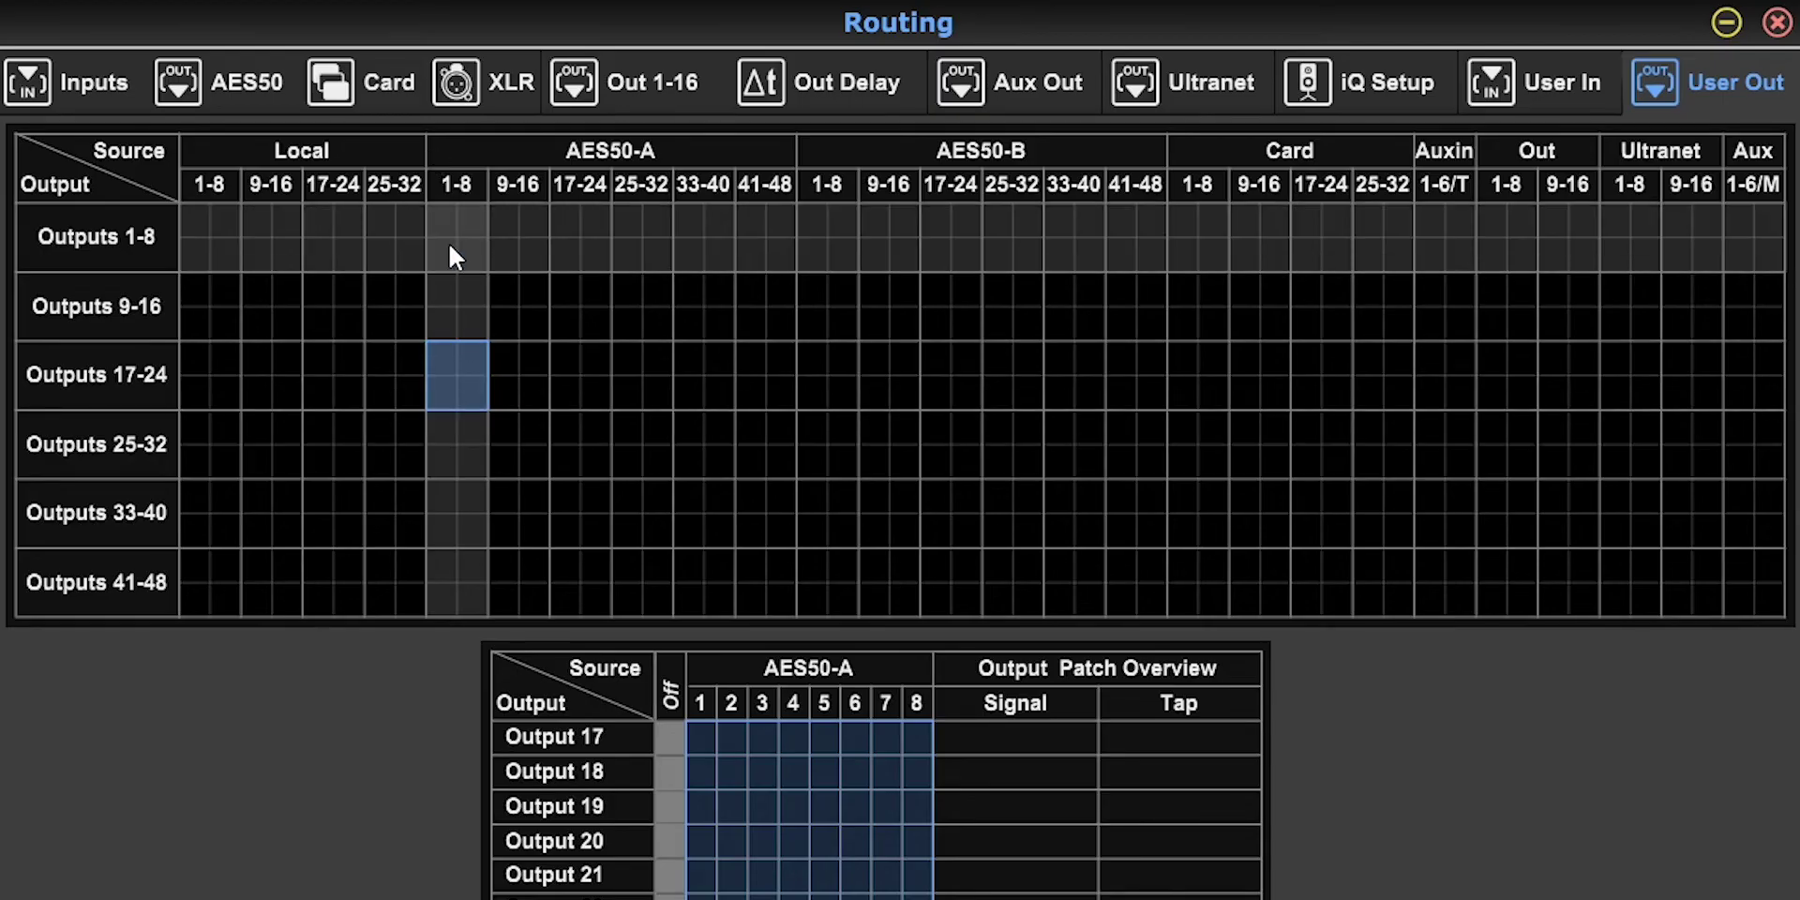
pyautogui.click(700, 738)
pyautogui.click(795, 805)
pyautogui.click(850, 843)
pyautogui.click(881, 804)
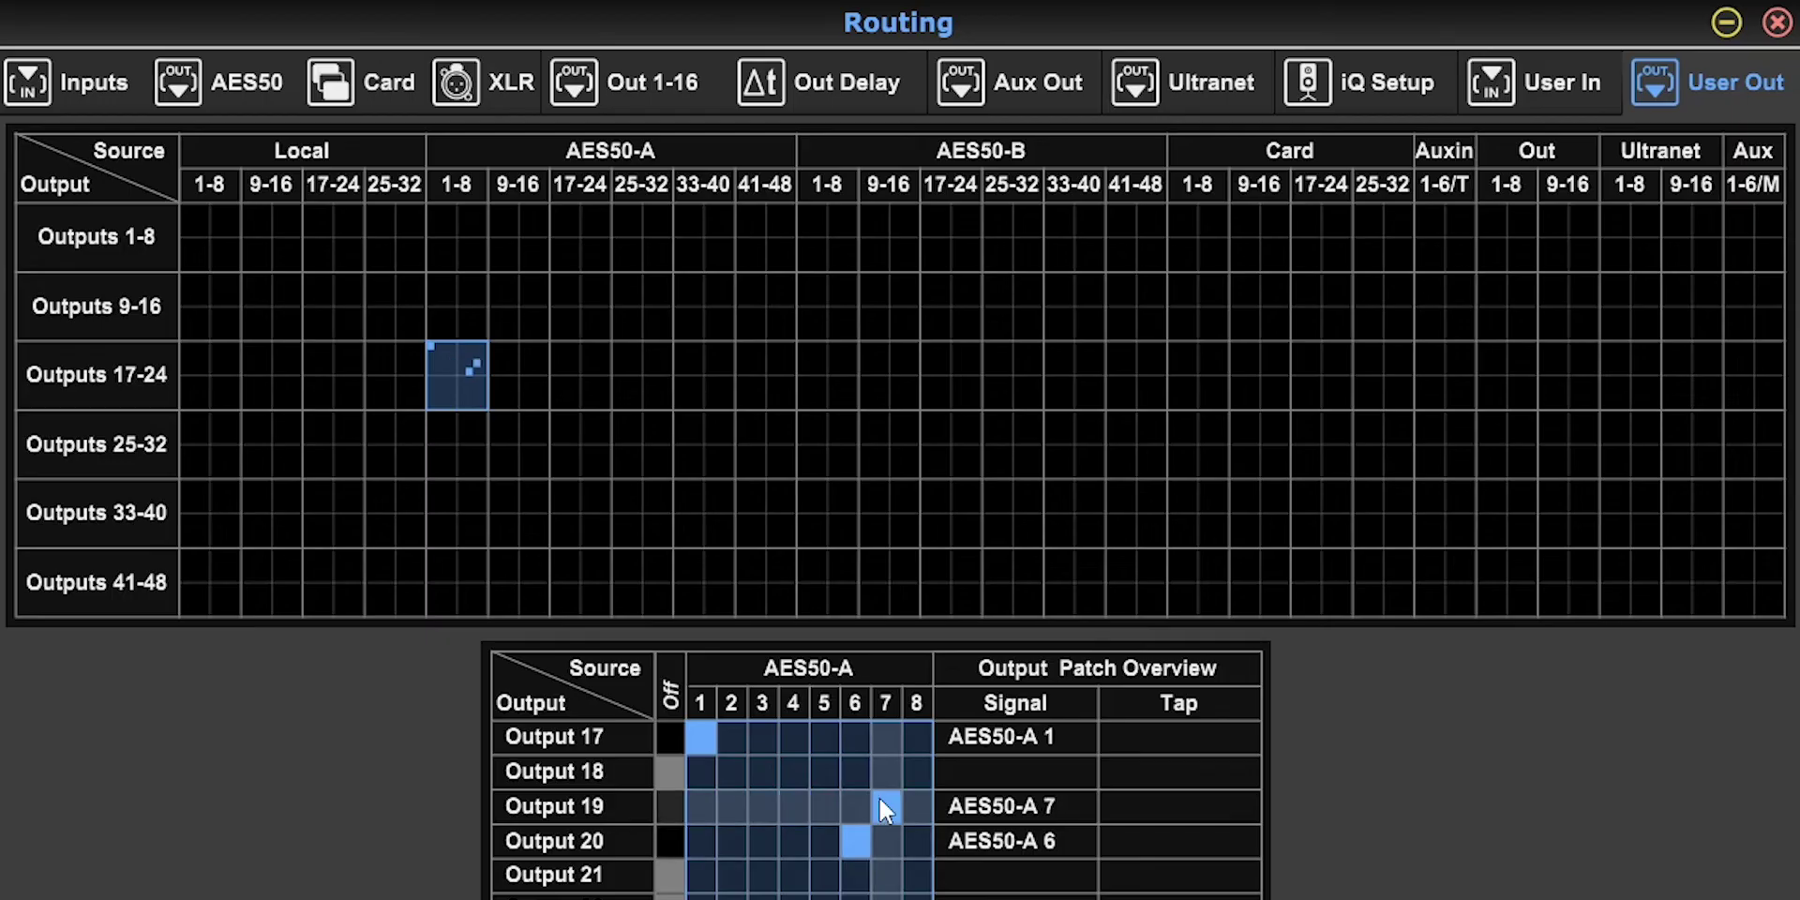
pyautogui.click(824, 898)
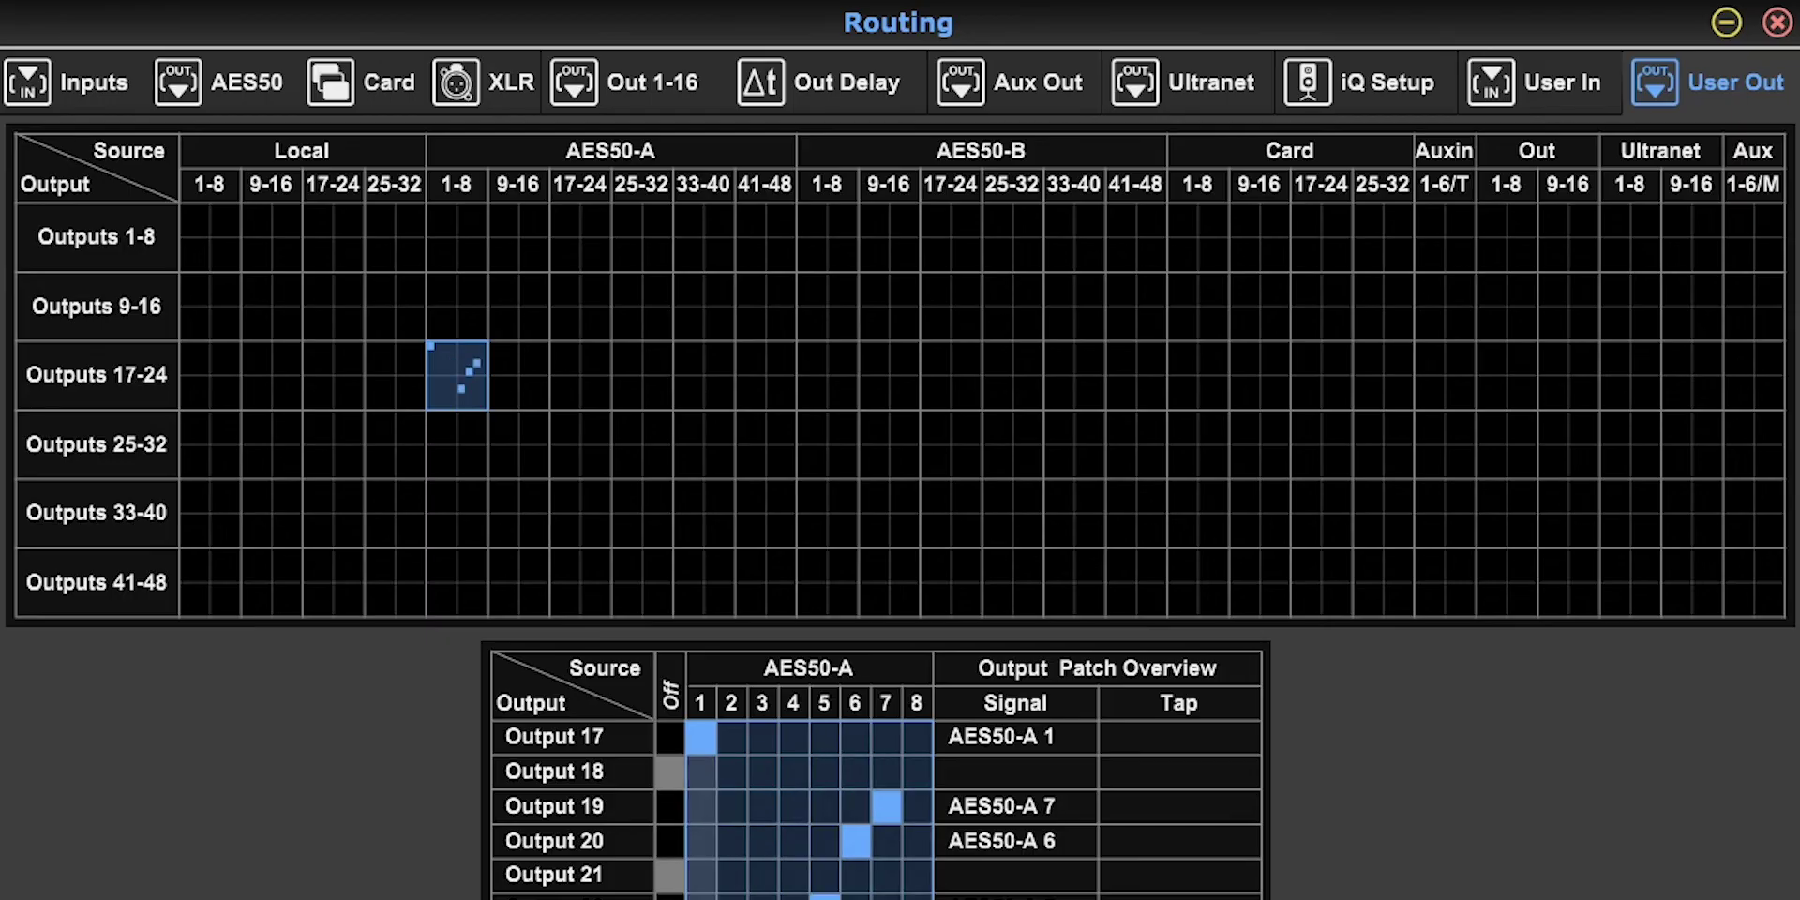
# Step: Patch user outputs 25, 28 and 29 from AES50-A 45, 42 and 48 respectively
pyautogui.click(755, 469)
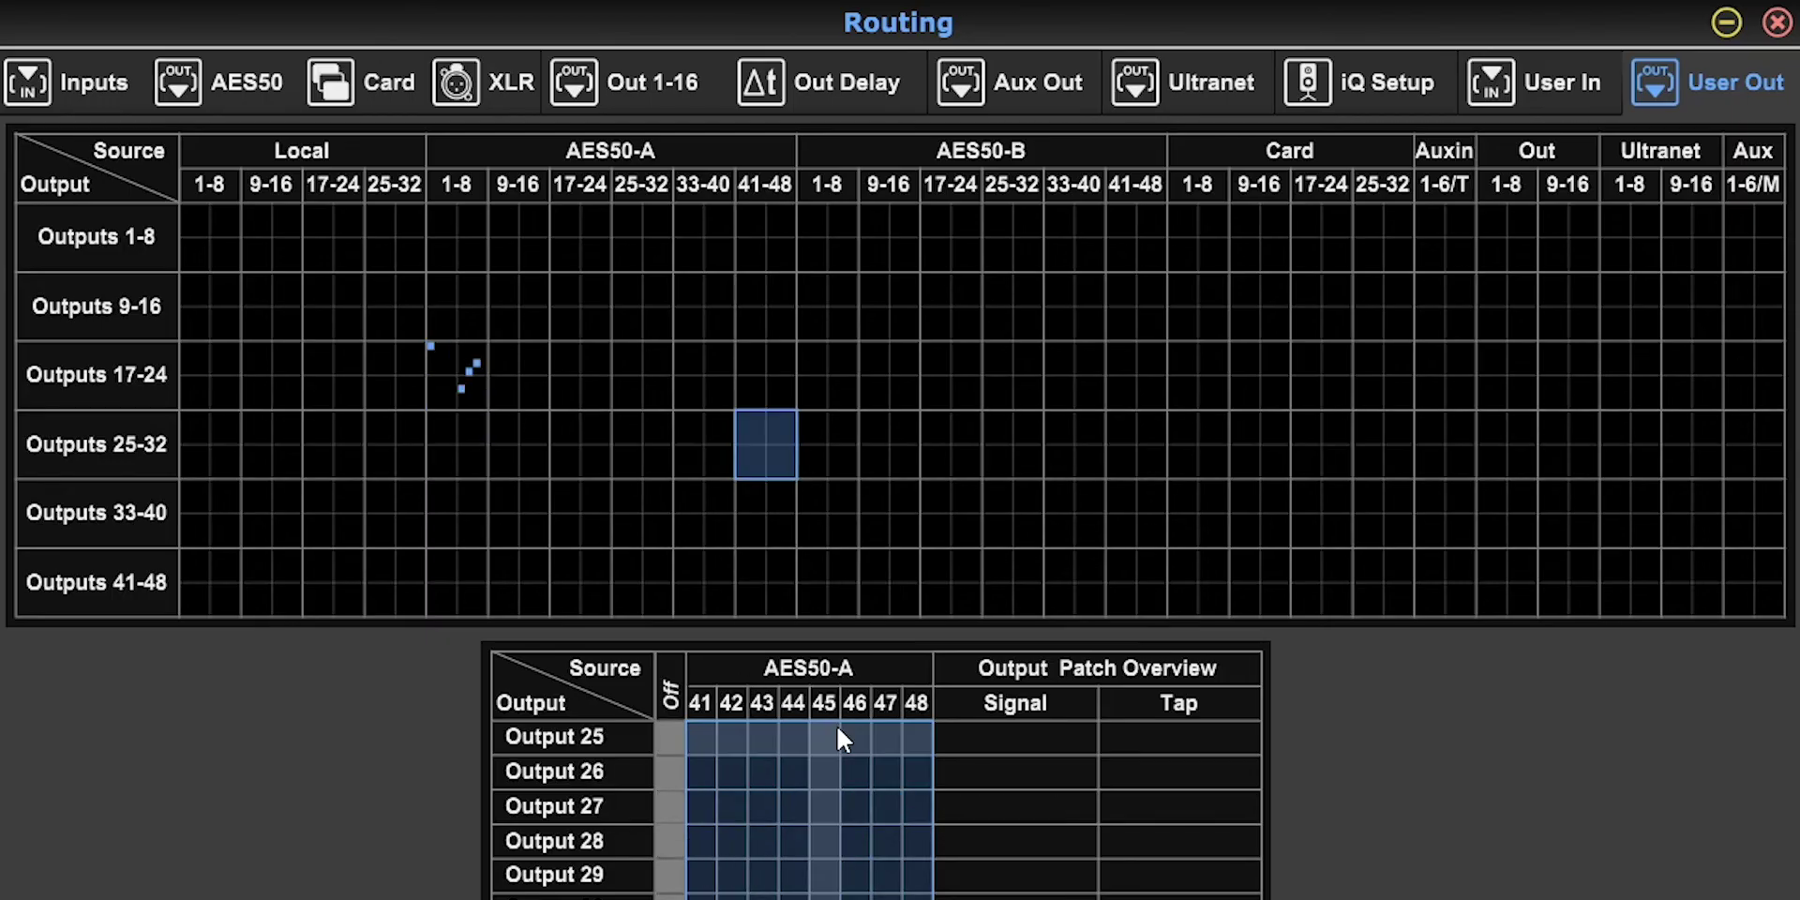
pyautogui.click(831, 736)
pyautogui.click(732, 841)
pyautogui.click(907, 881)
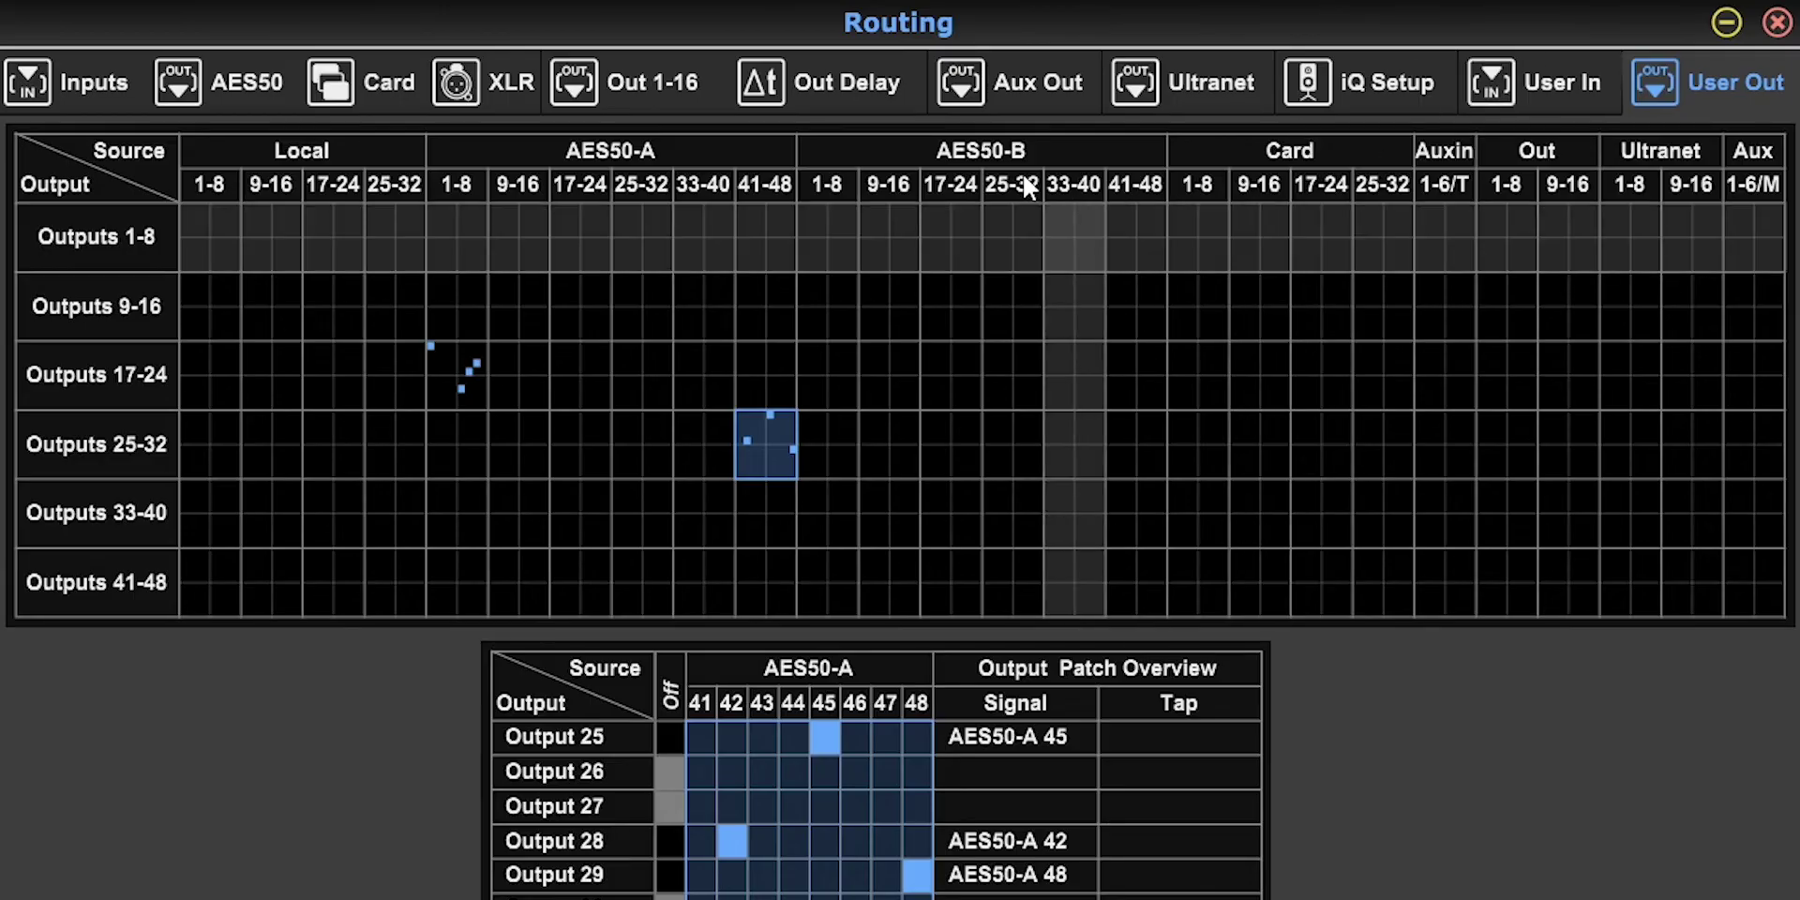
# Step: In the XLR routing, try the first half of Local 1-8, AES50-A 1-8, AES50-B 1-8 and Card 1-8 as sources for Outputs 1-4
pyautogui.click(495, 79)
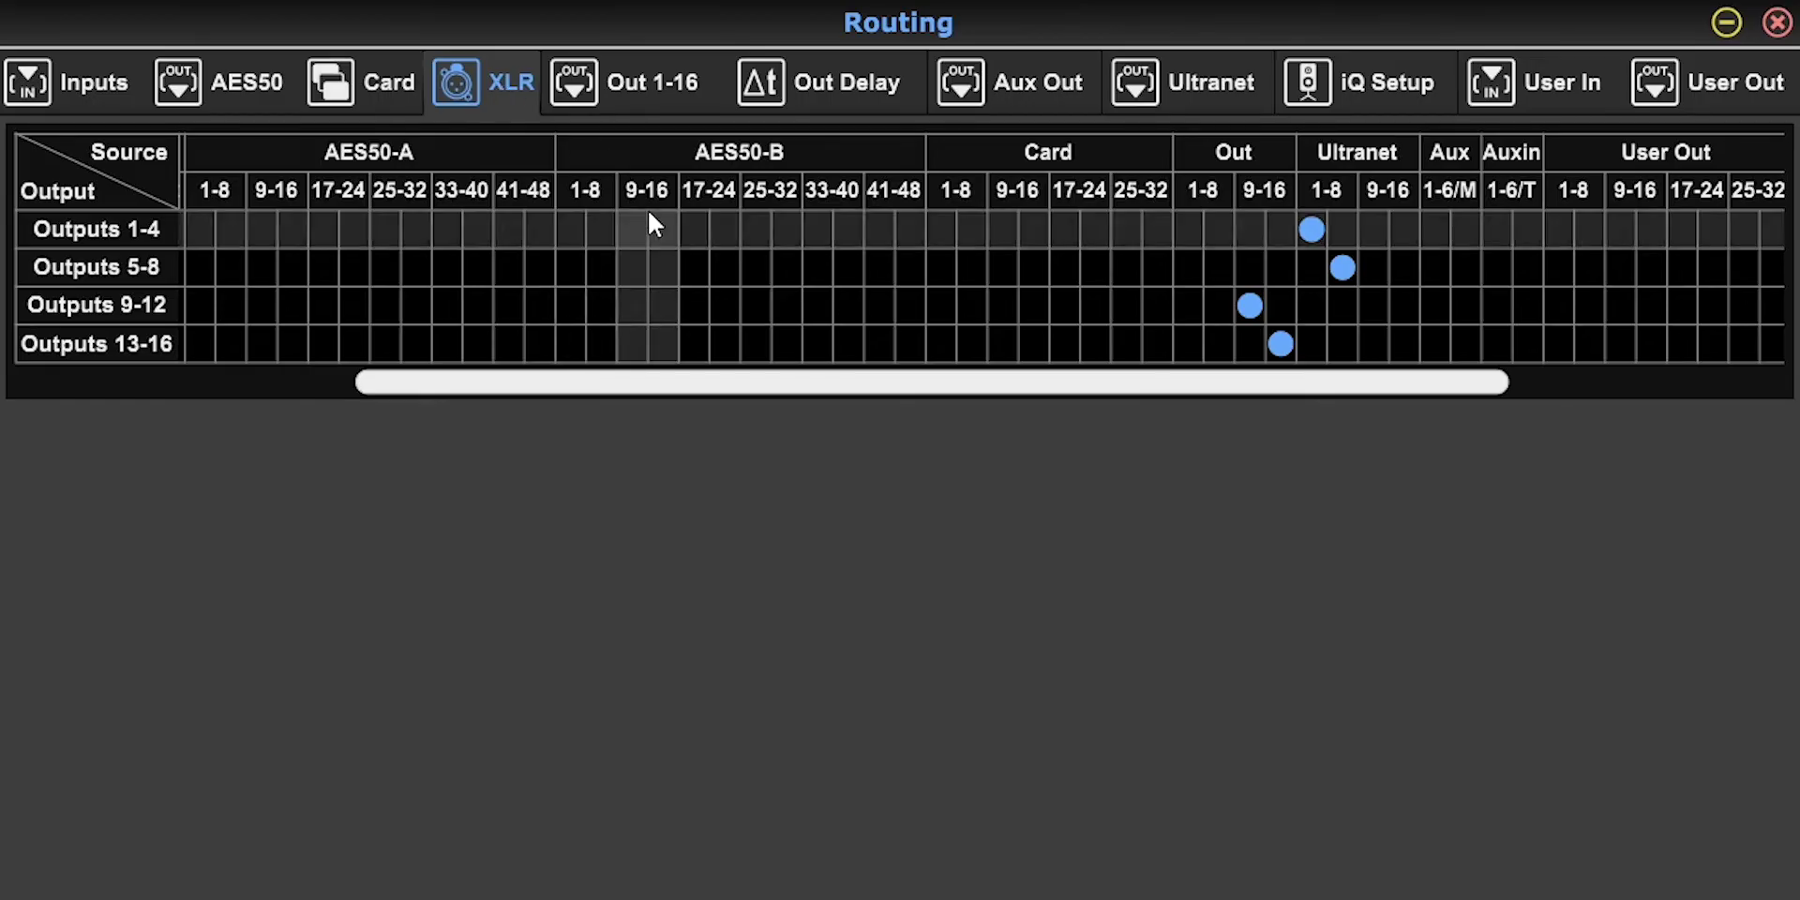
pyautogui.moveTo(647, 390); pyautogui.dragTo(374, 390)
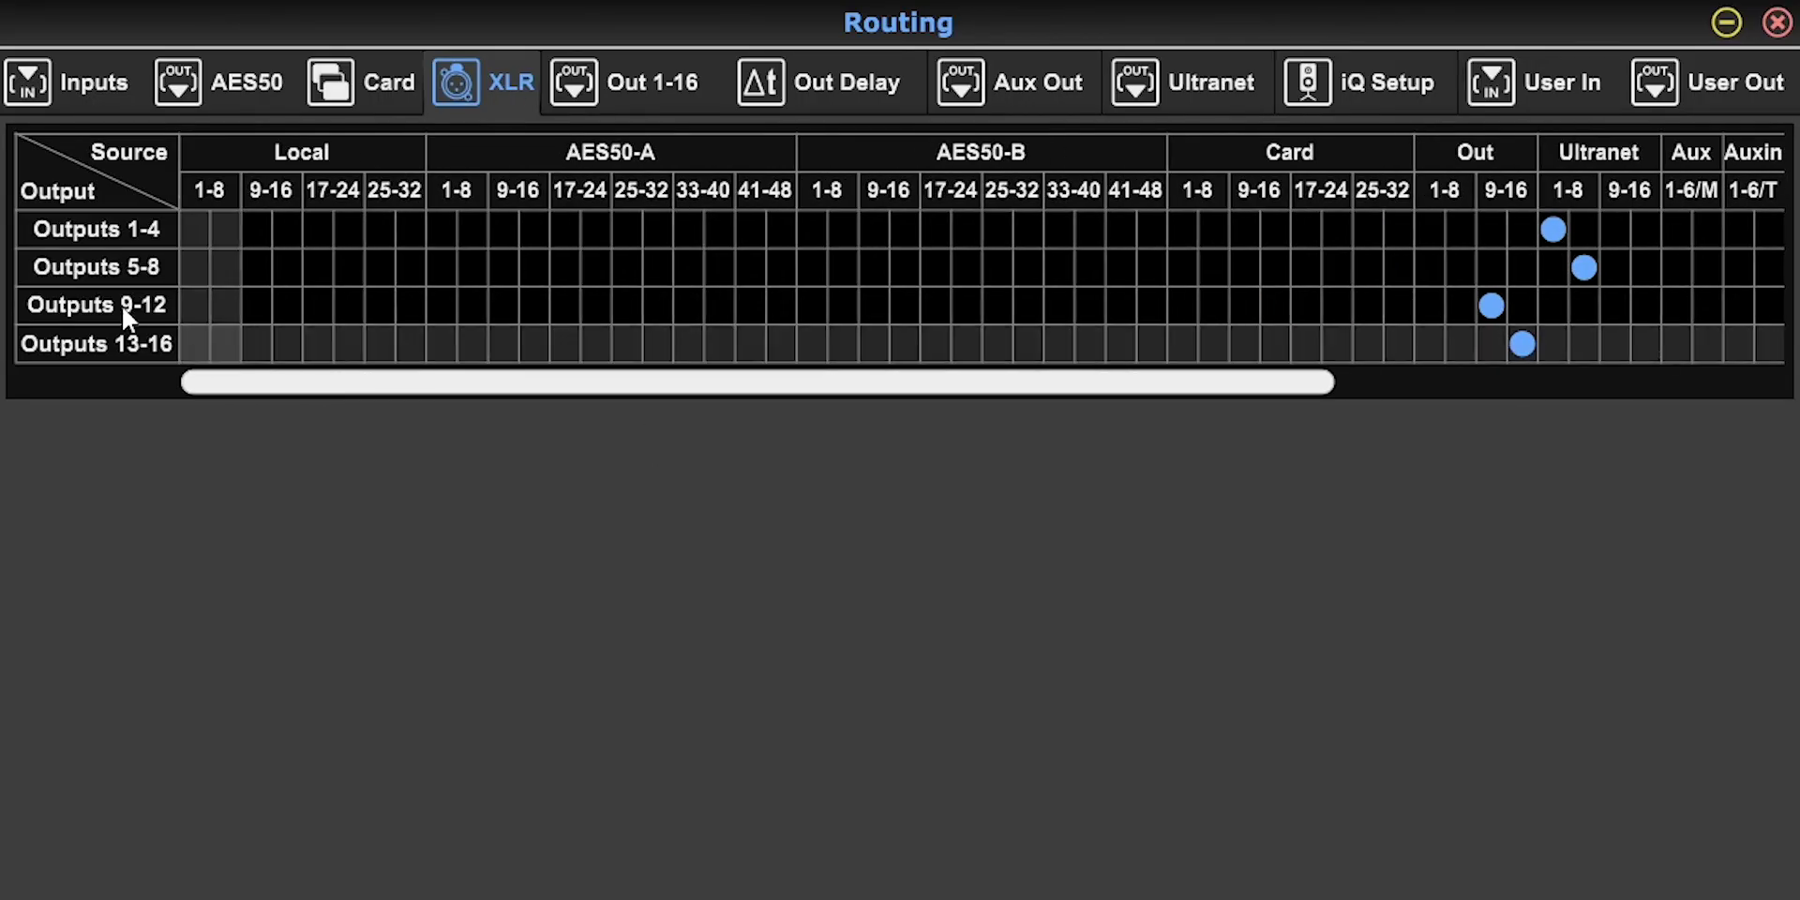
pyautogui.click(192, 228)
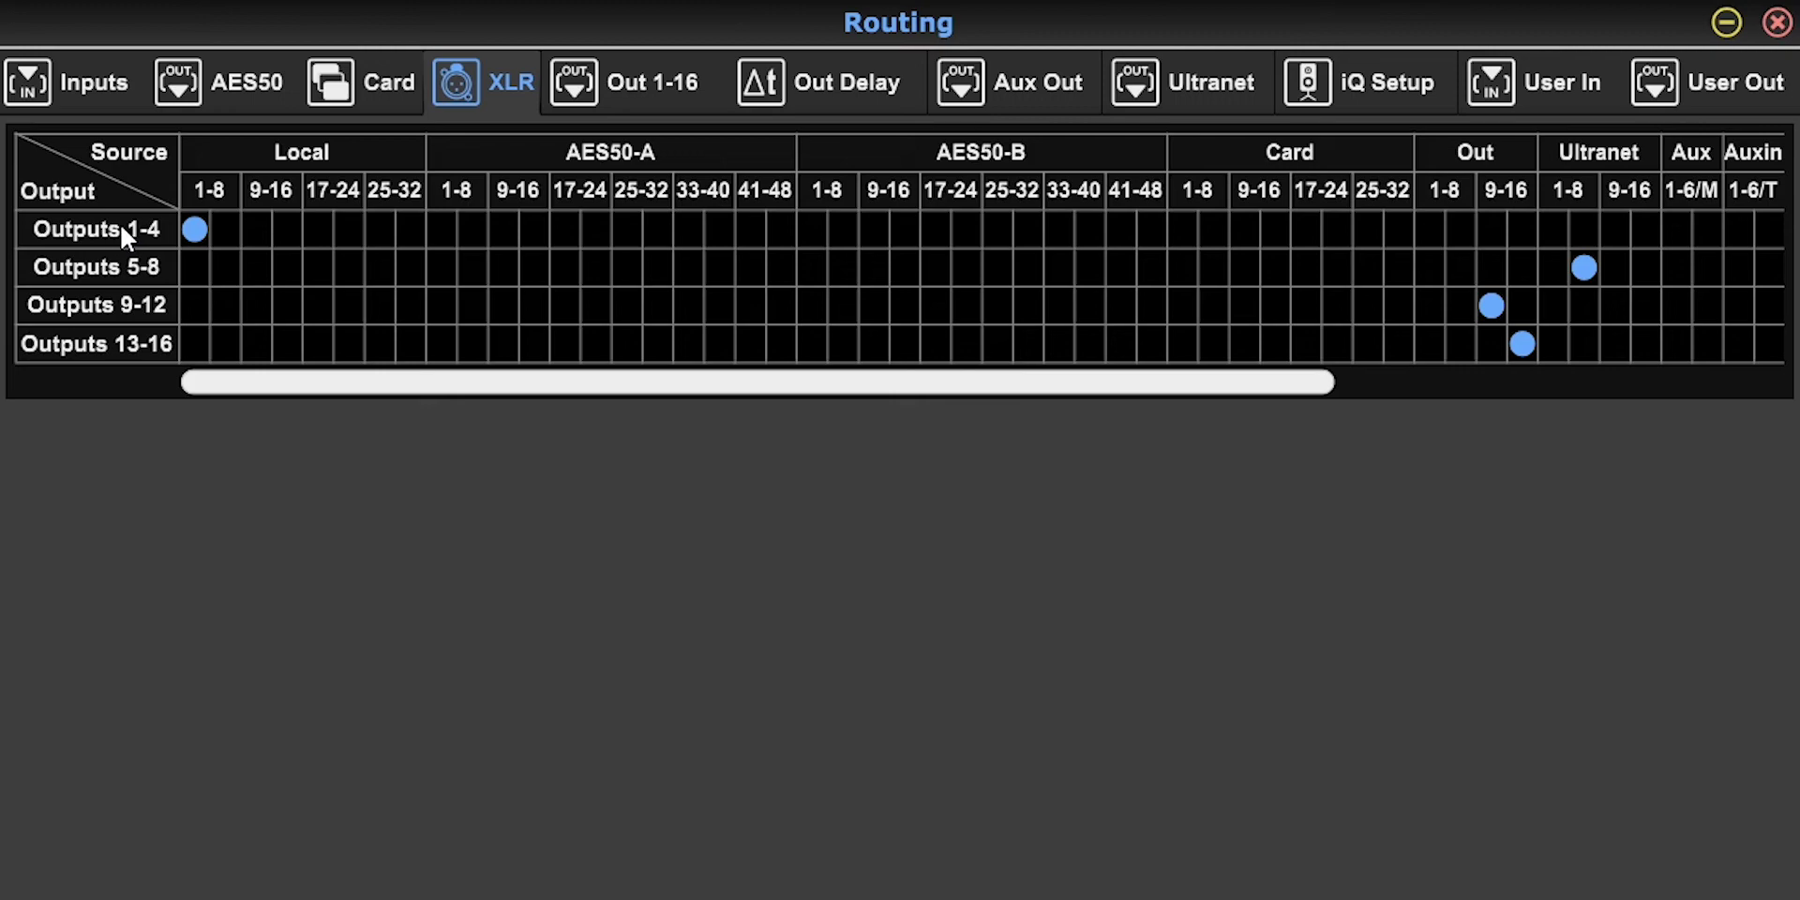
pyautogui.click(444, 225)
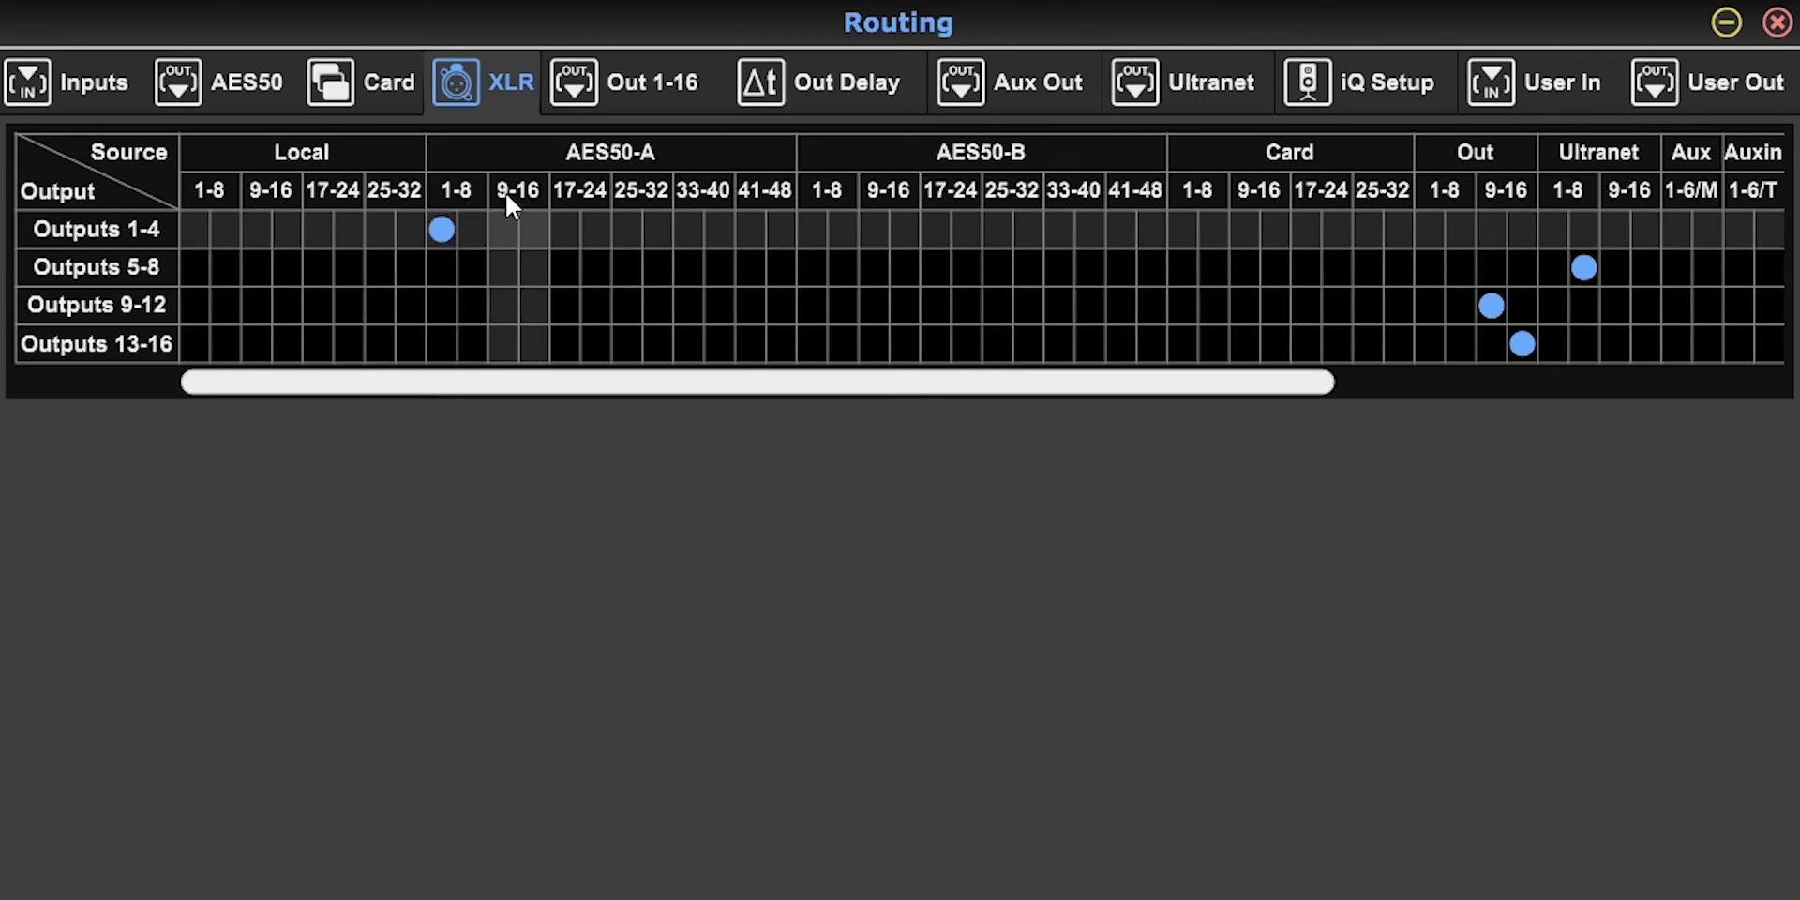
pyautogui.click(808, 229)
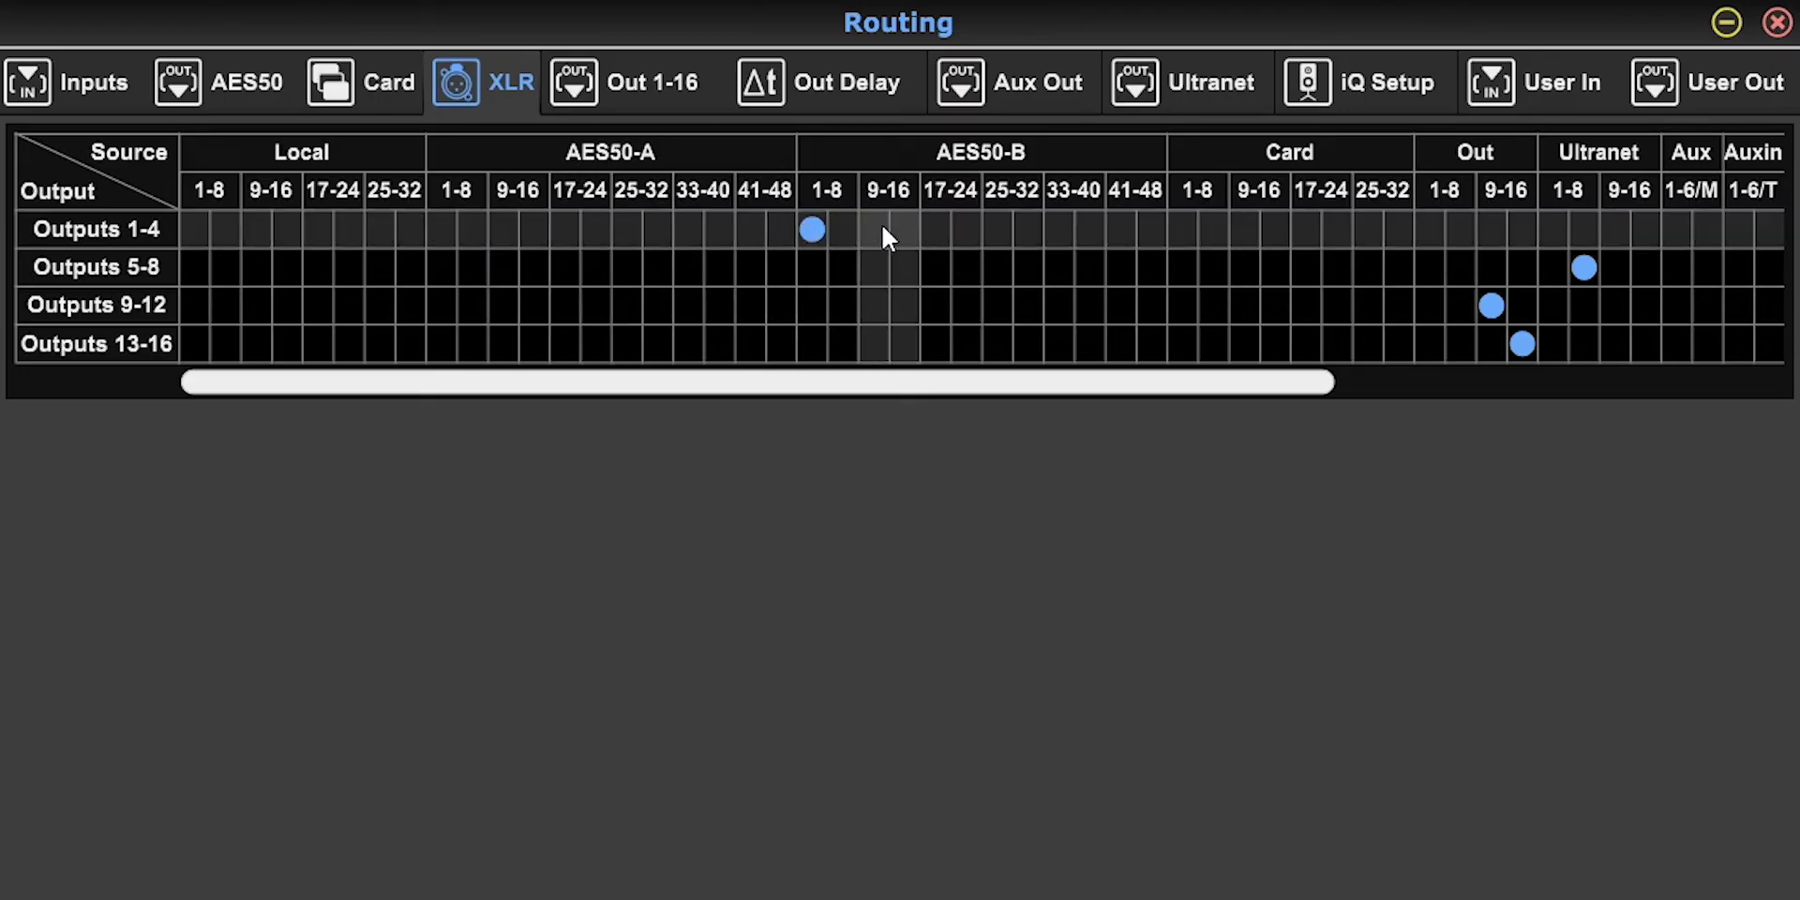
pyautogui.click(1176, 228)
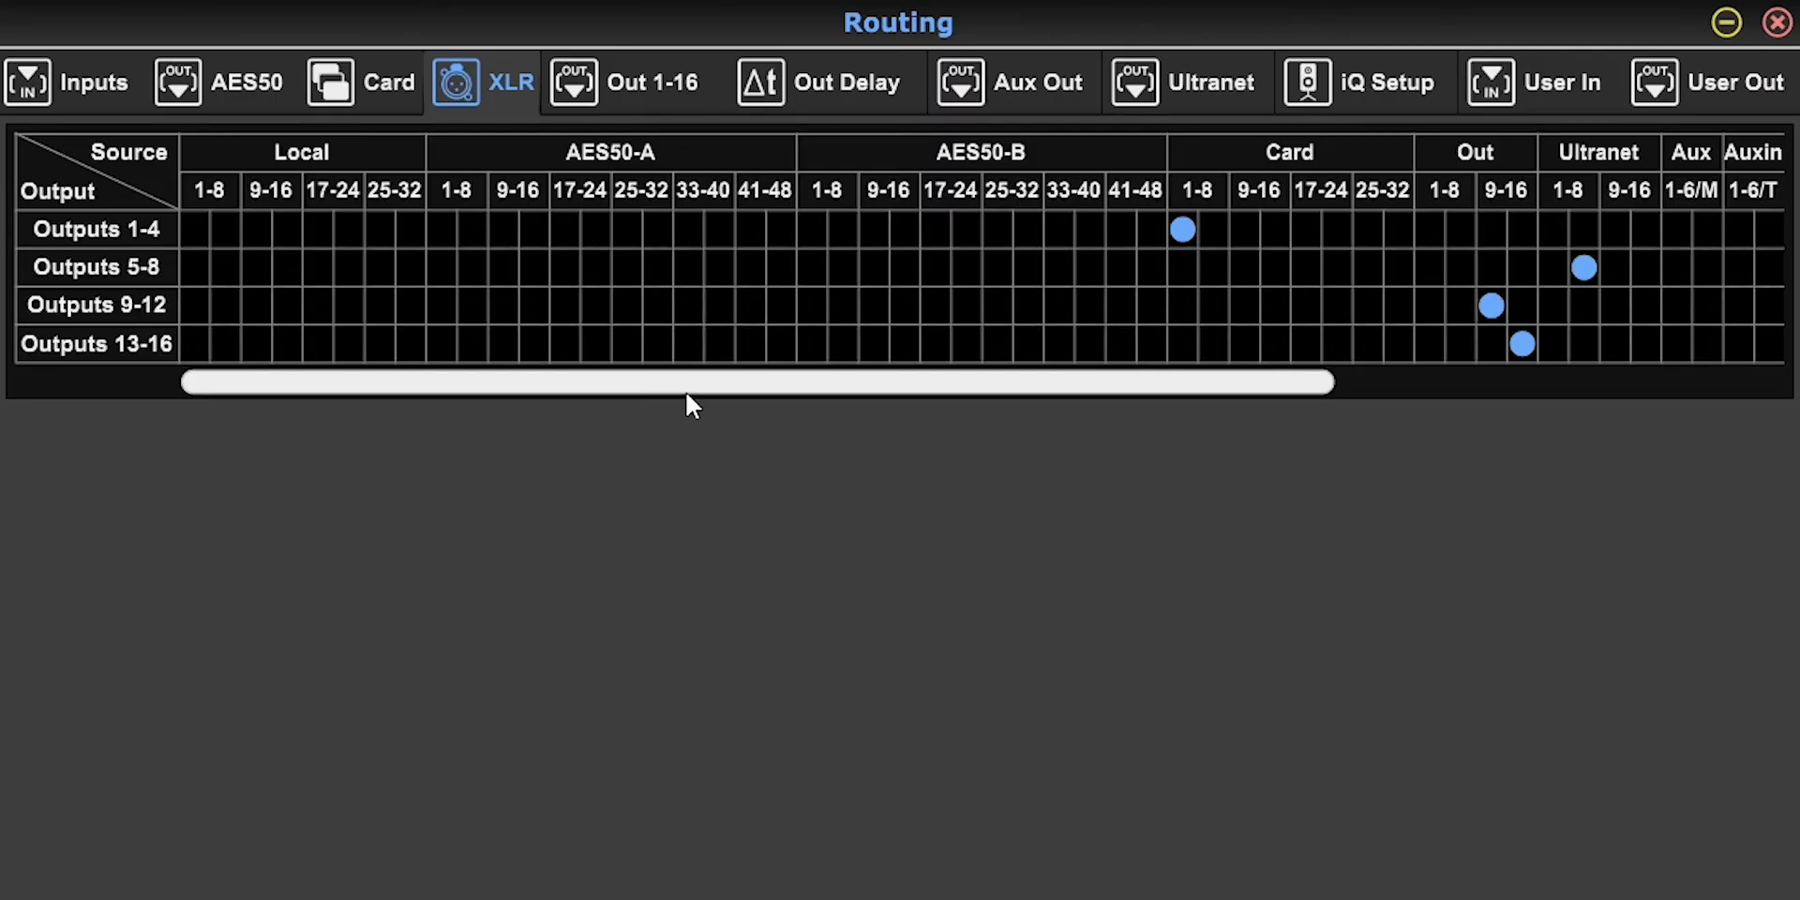
# Step: Try Out 1-8 as the source for XLR Outputs 1-4 and 5-8, and check the Out 1-16 assignments behind it
pyautogui.moveTo(690, 384); pyautogui.dragTo(878, 384)
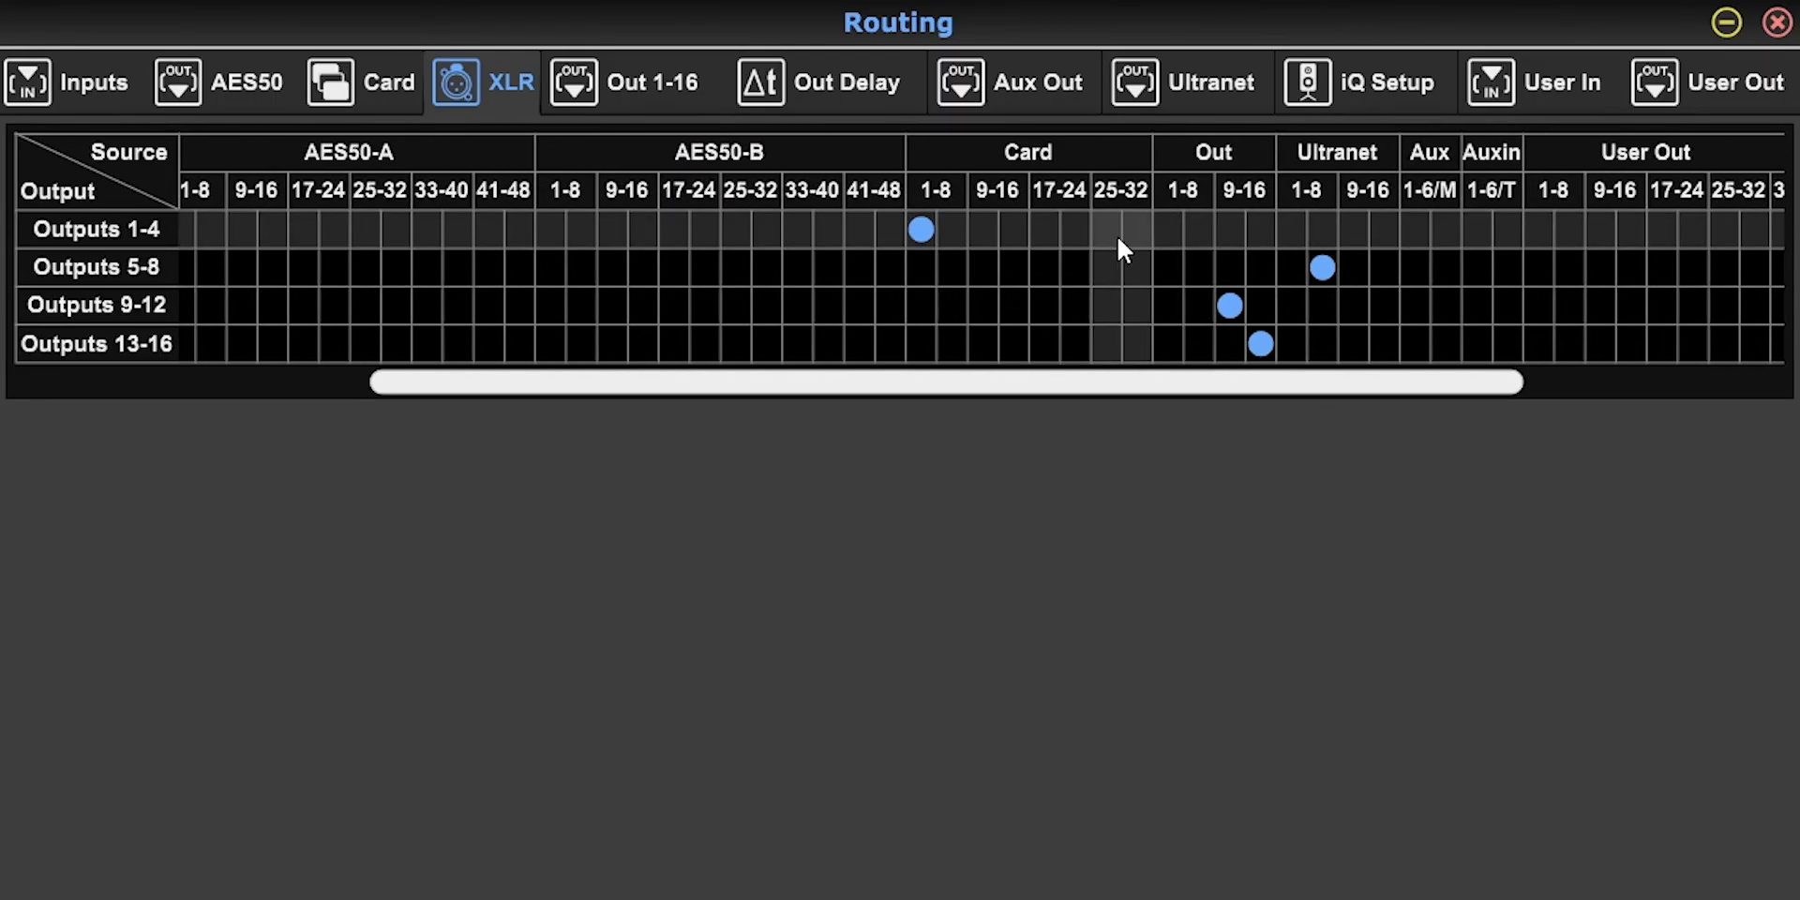
pyautogui.click(1170, 225)
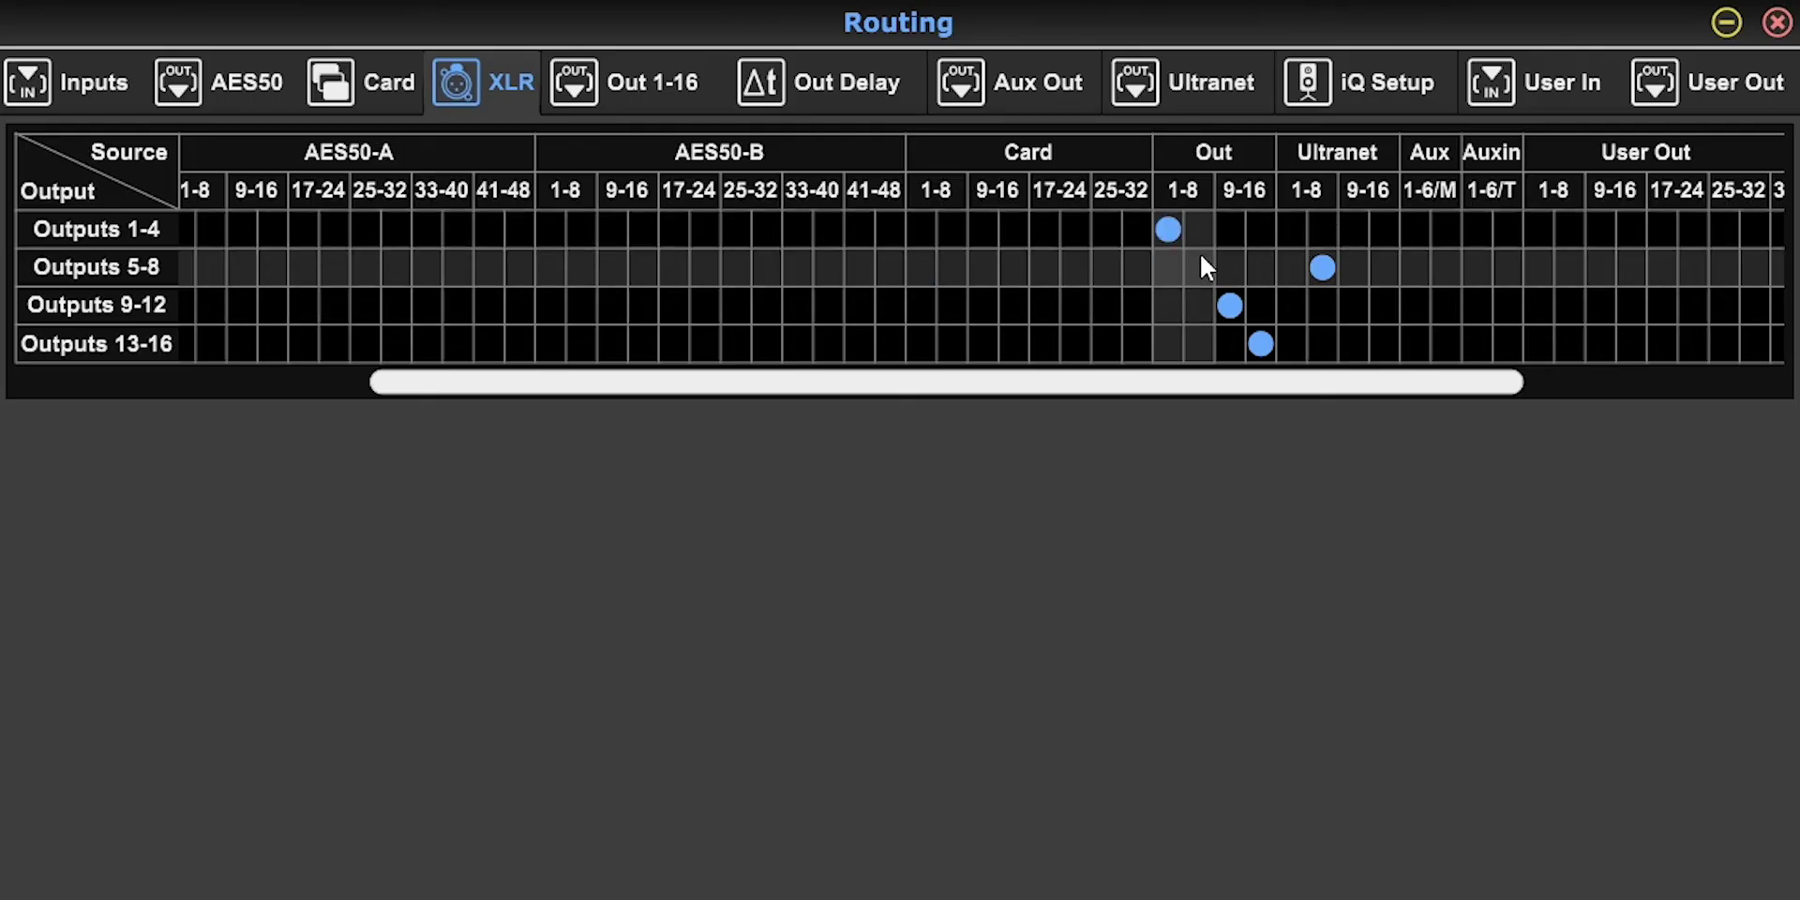
pyautogui.click(1201, 257)
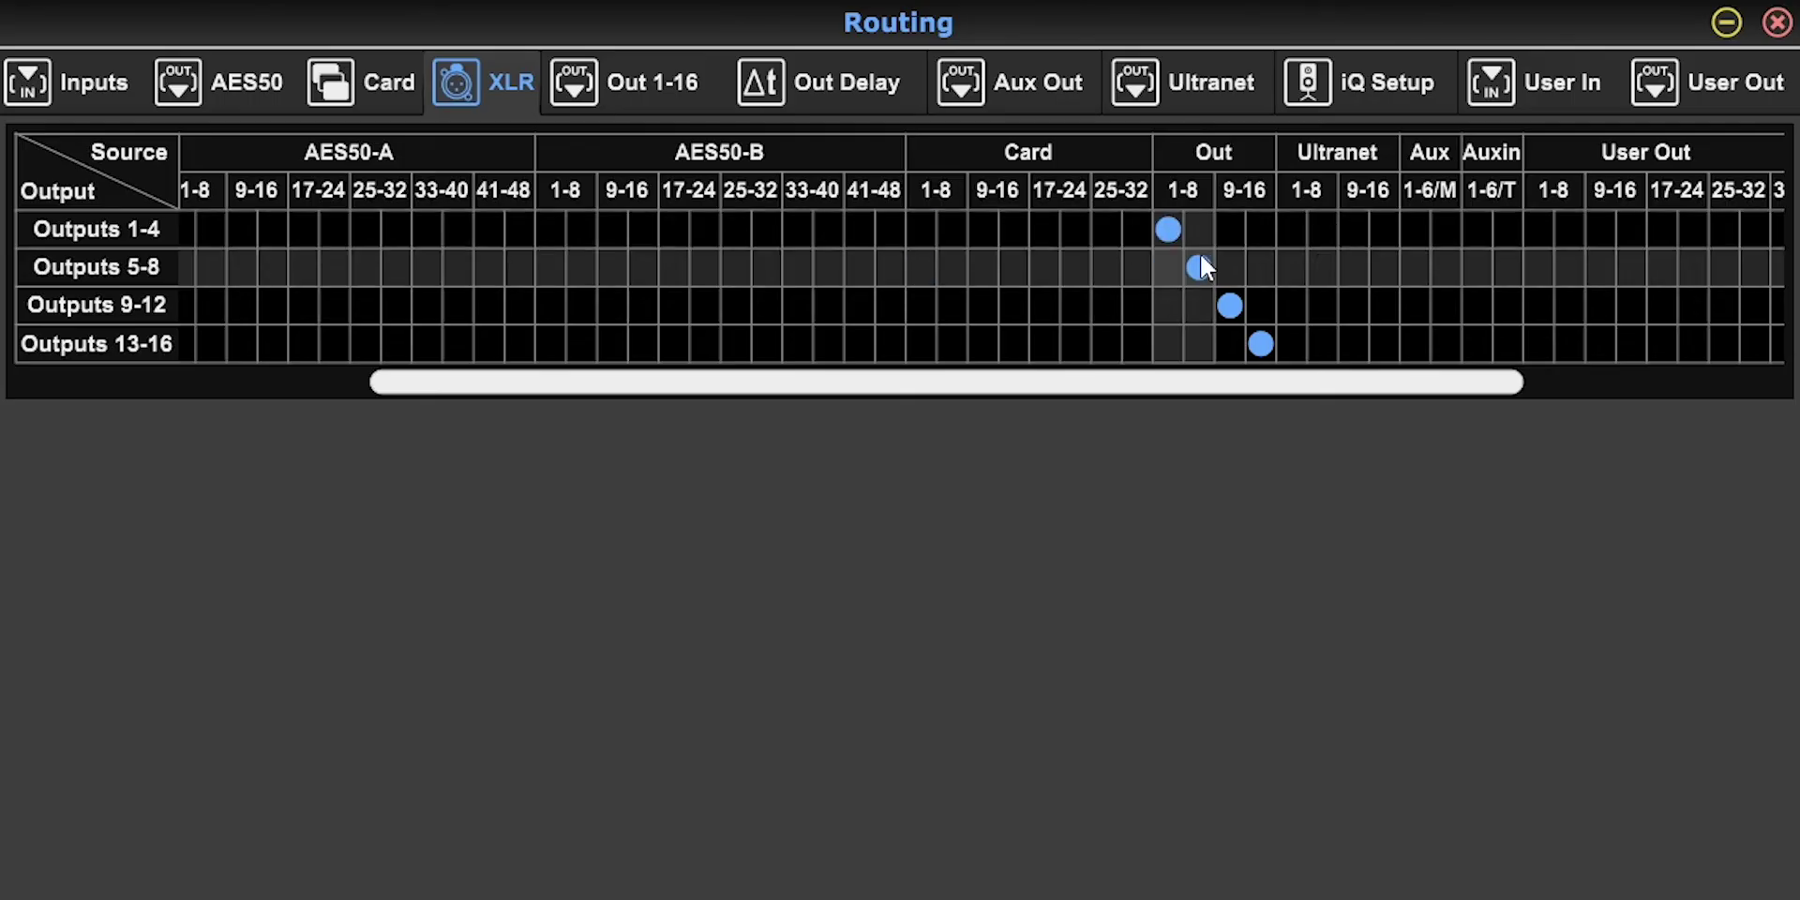
pyautogui.click(631, 91)
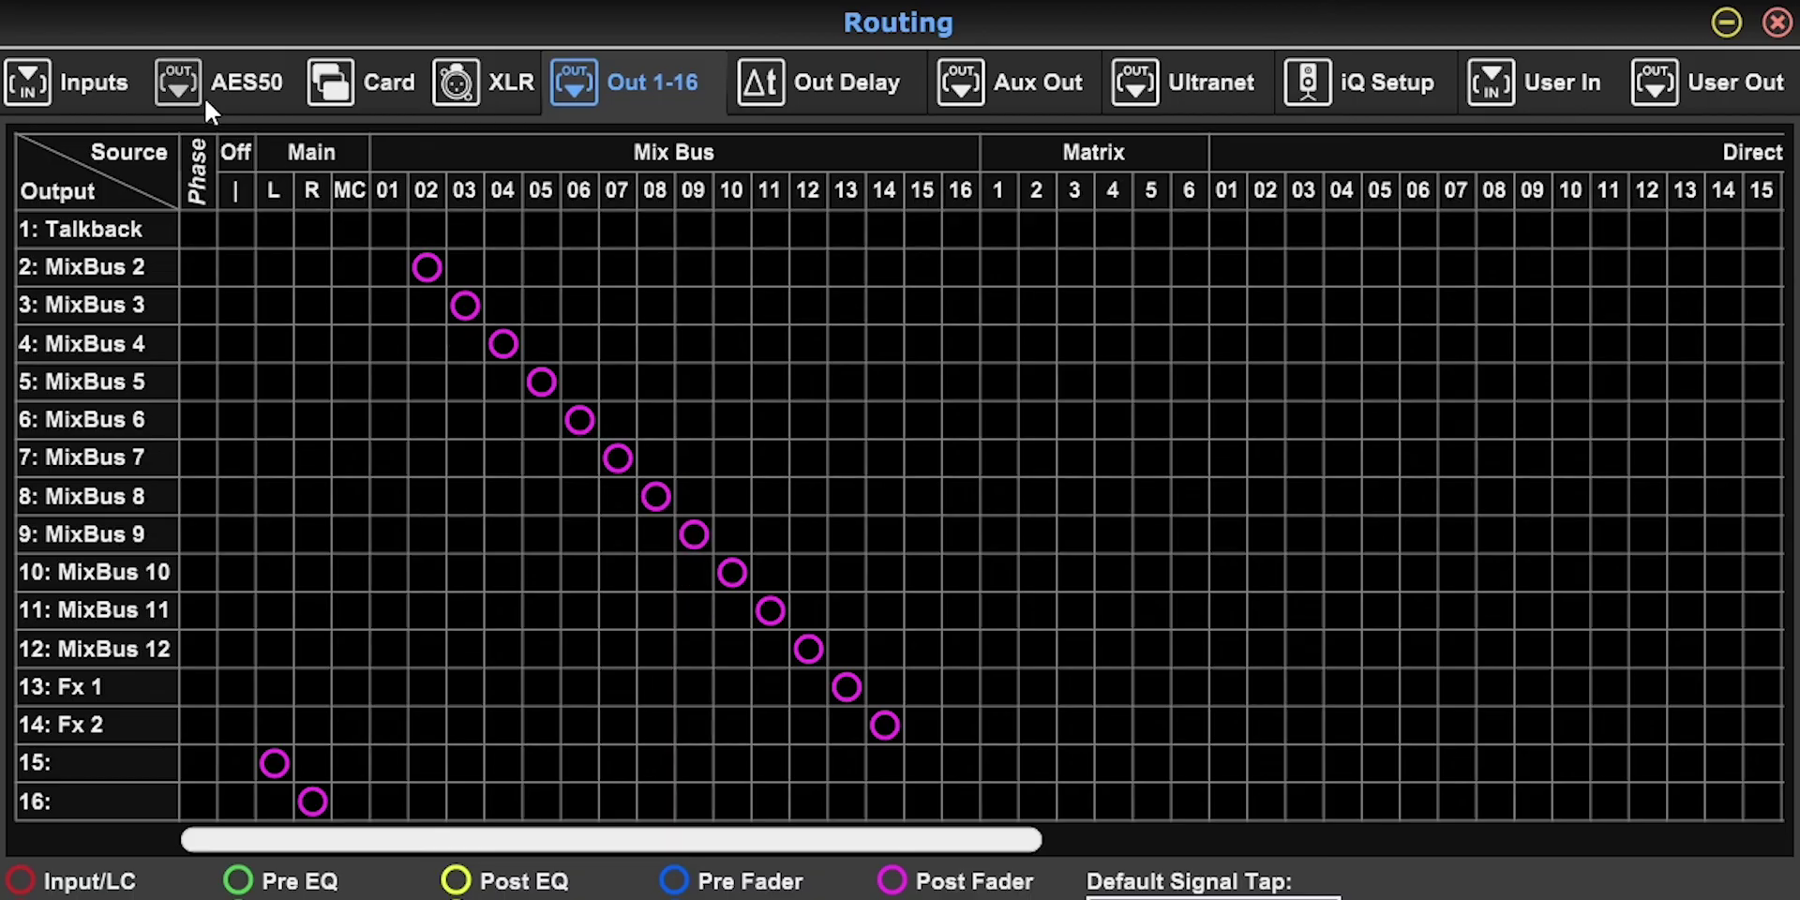
pyautogui.click(457, 90)
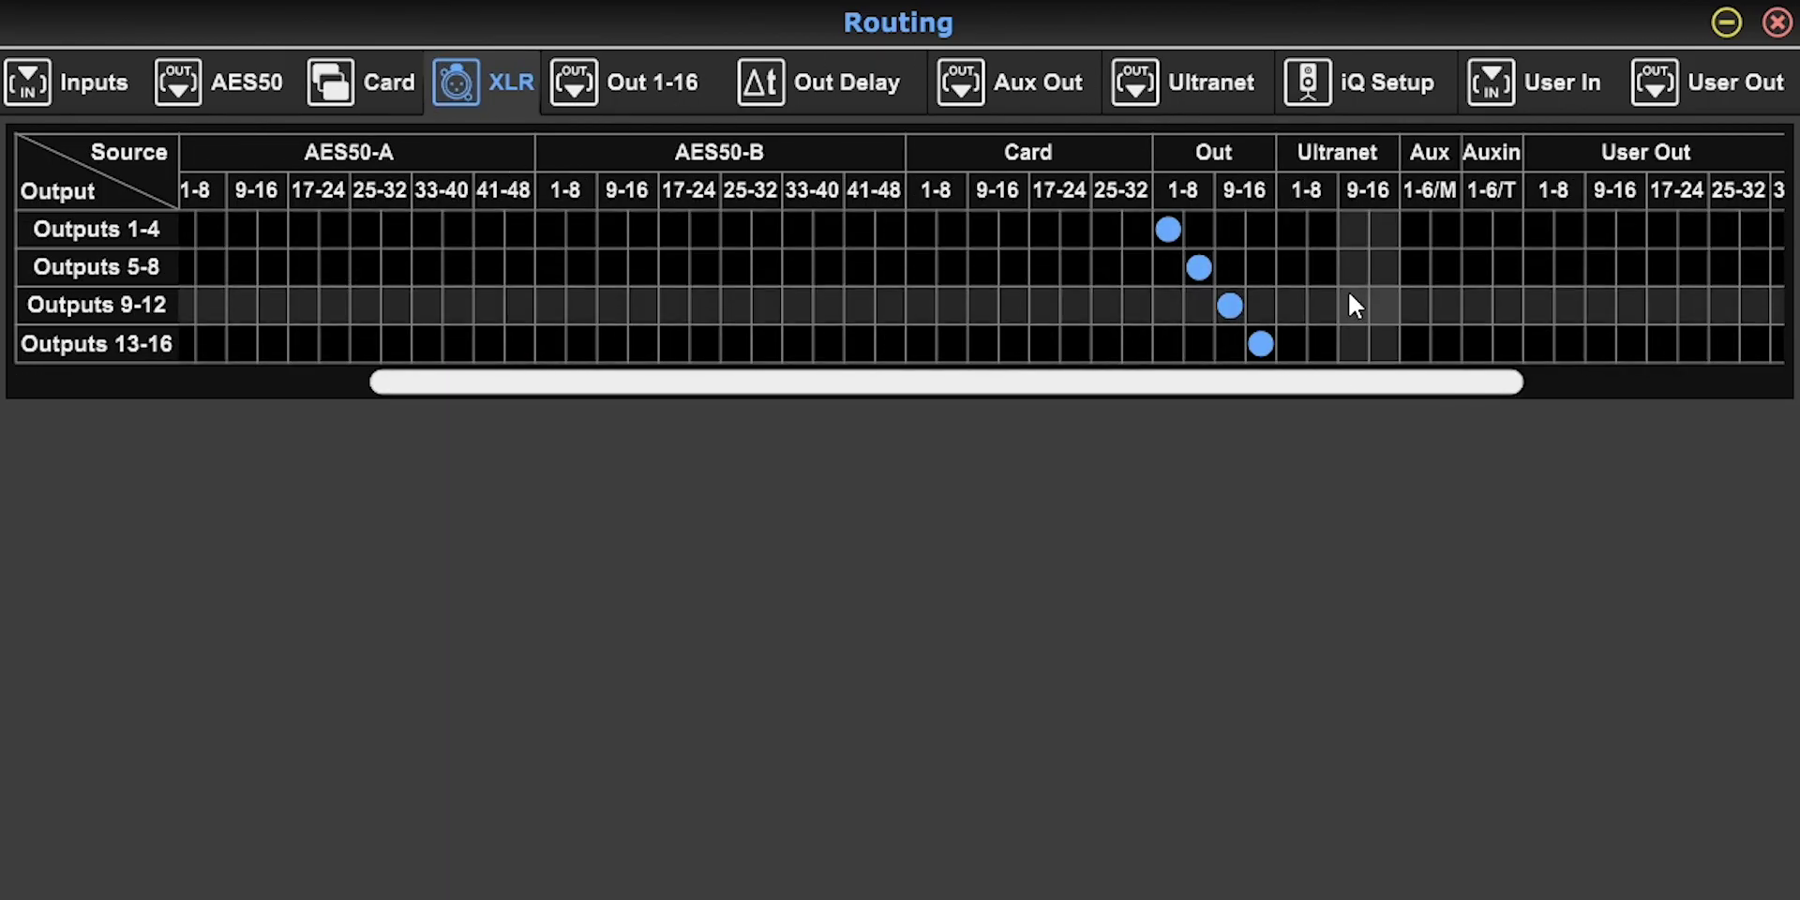
# Step: Review the Ultranet assignments and route XLR Outputs 1-4 and 5-8 from Ultranet 1-8
pyautogui.click(1232, 87)
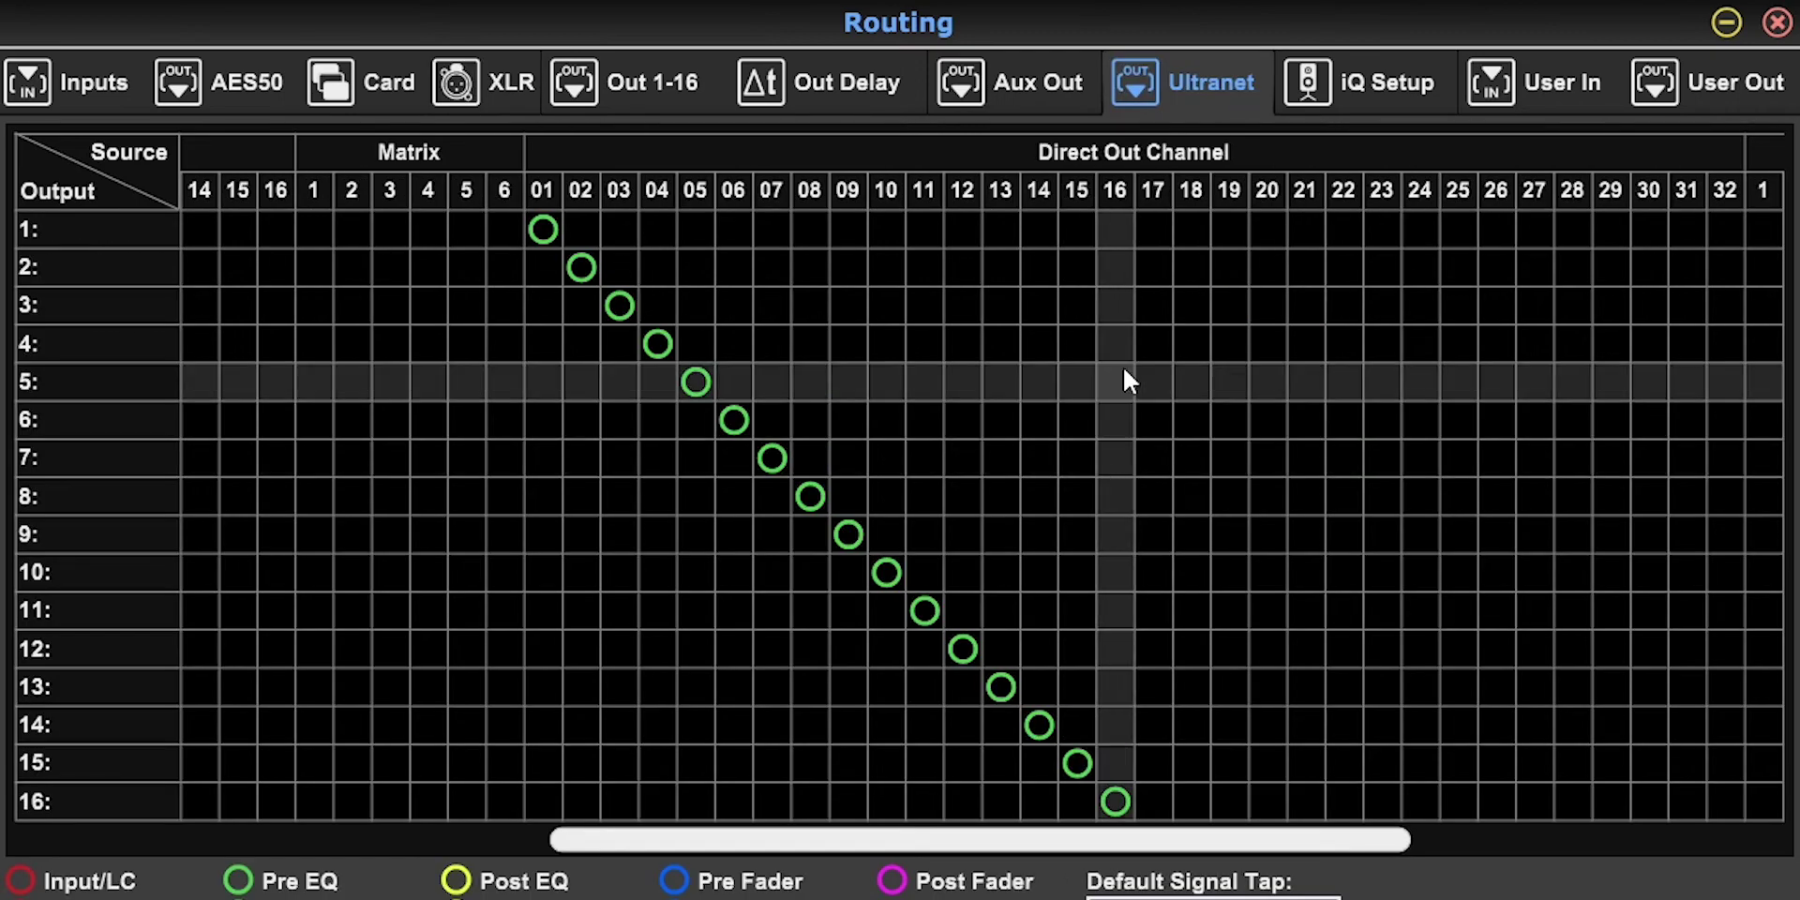
pyautogui.click(526, 79)
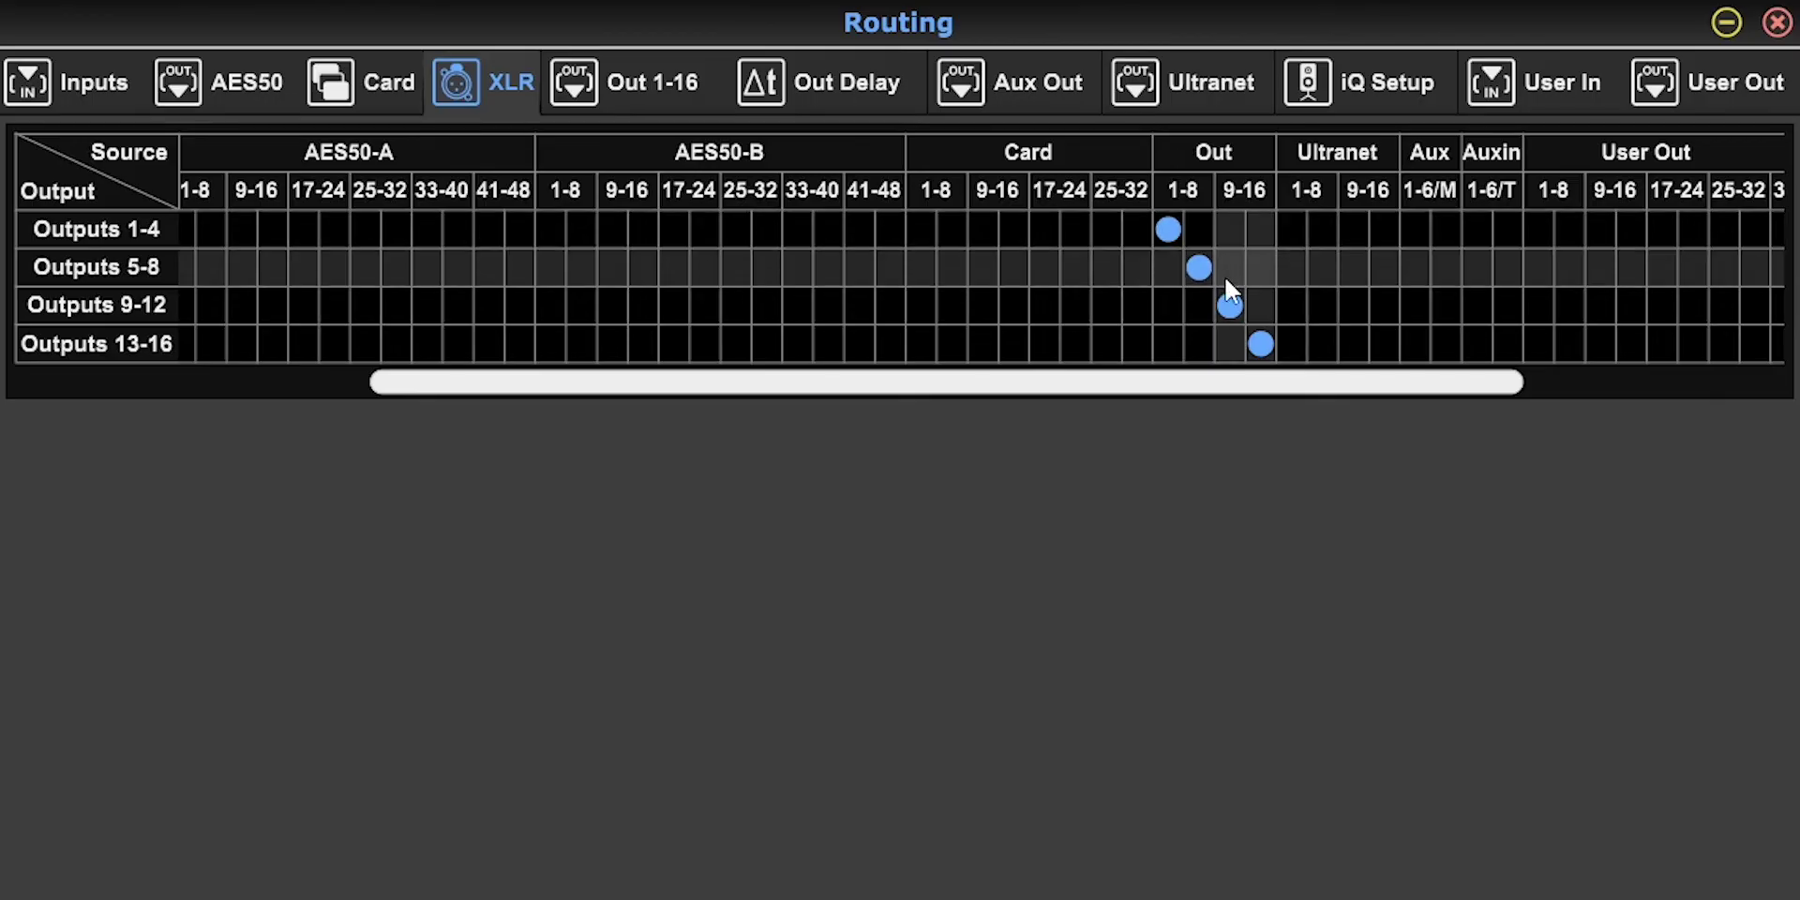
pyautogui.click(1298, 227)
pyautogui.click(1320, 260)
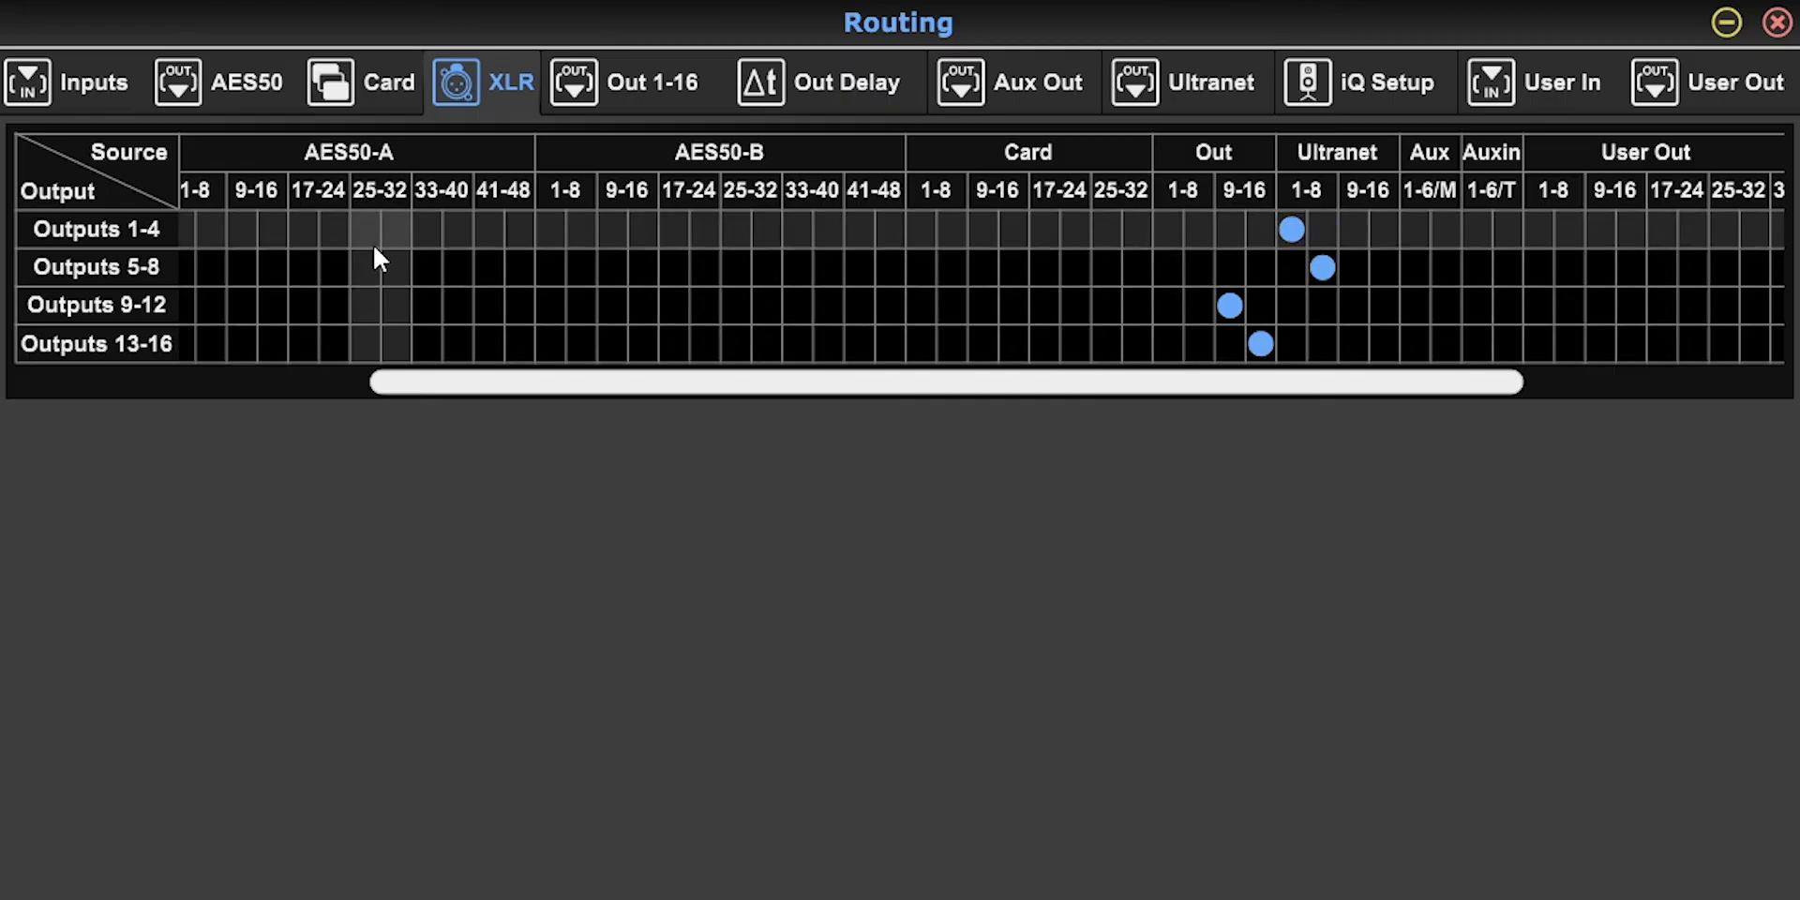
pyautogui.moveTo(1460, 392); pyautogui.dragTo(1793, 319)
# Step: In the Card routing, feed Outputs 1-8, 9-16, 17-24 and 25-32 from AES50-A 1-8, 9-16, 17-24 and 25-32 respectively
pyautogui.click(383, 99)
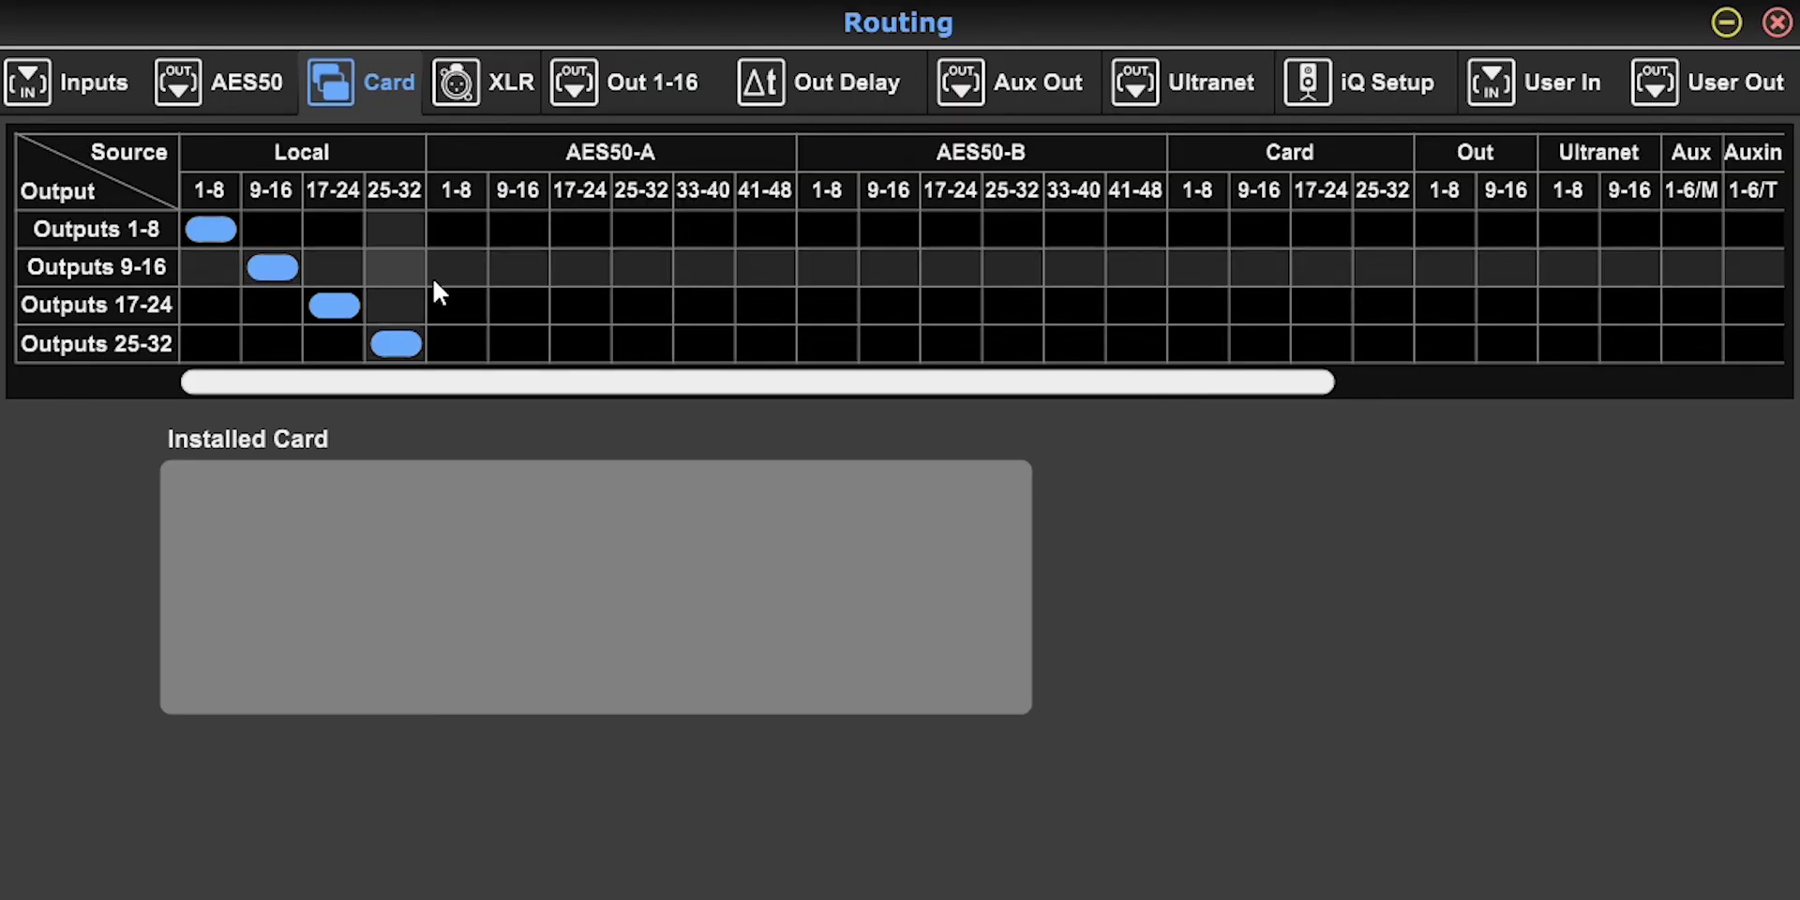
pyautogui.click(473, 221)
pyautogui.click(518, 268)
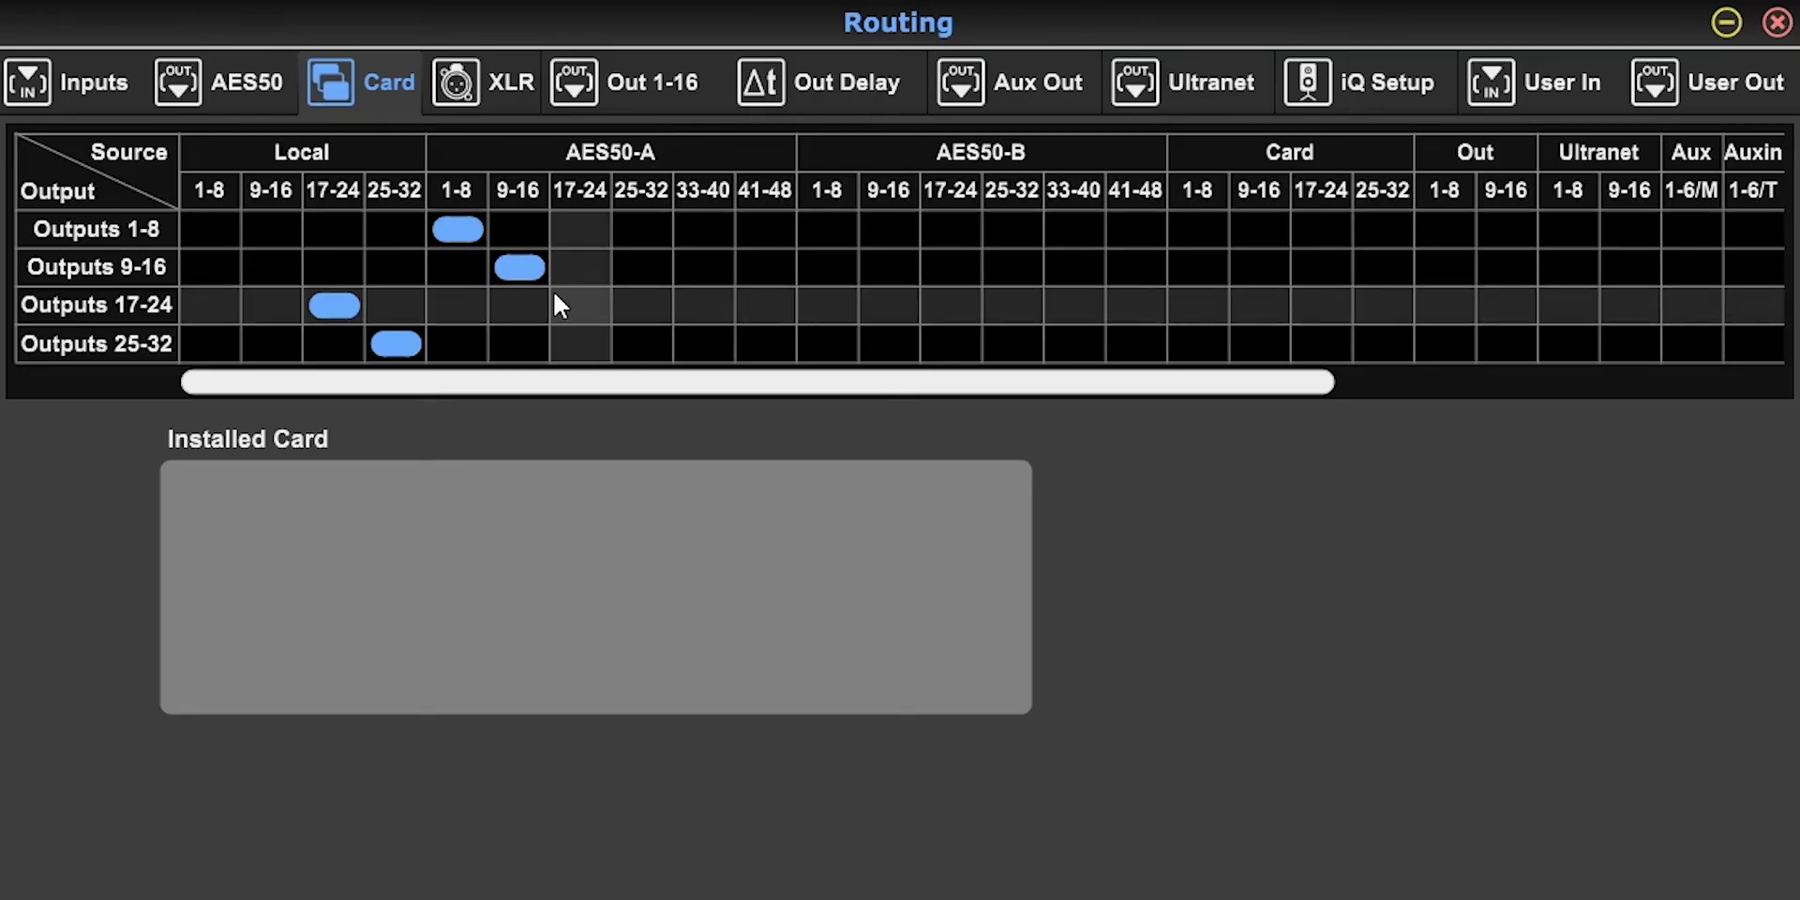
pyautogui.click(581, 305)
pyautogui.click(637, 344)
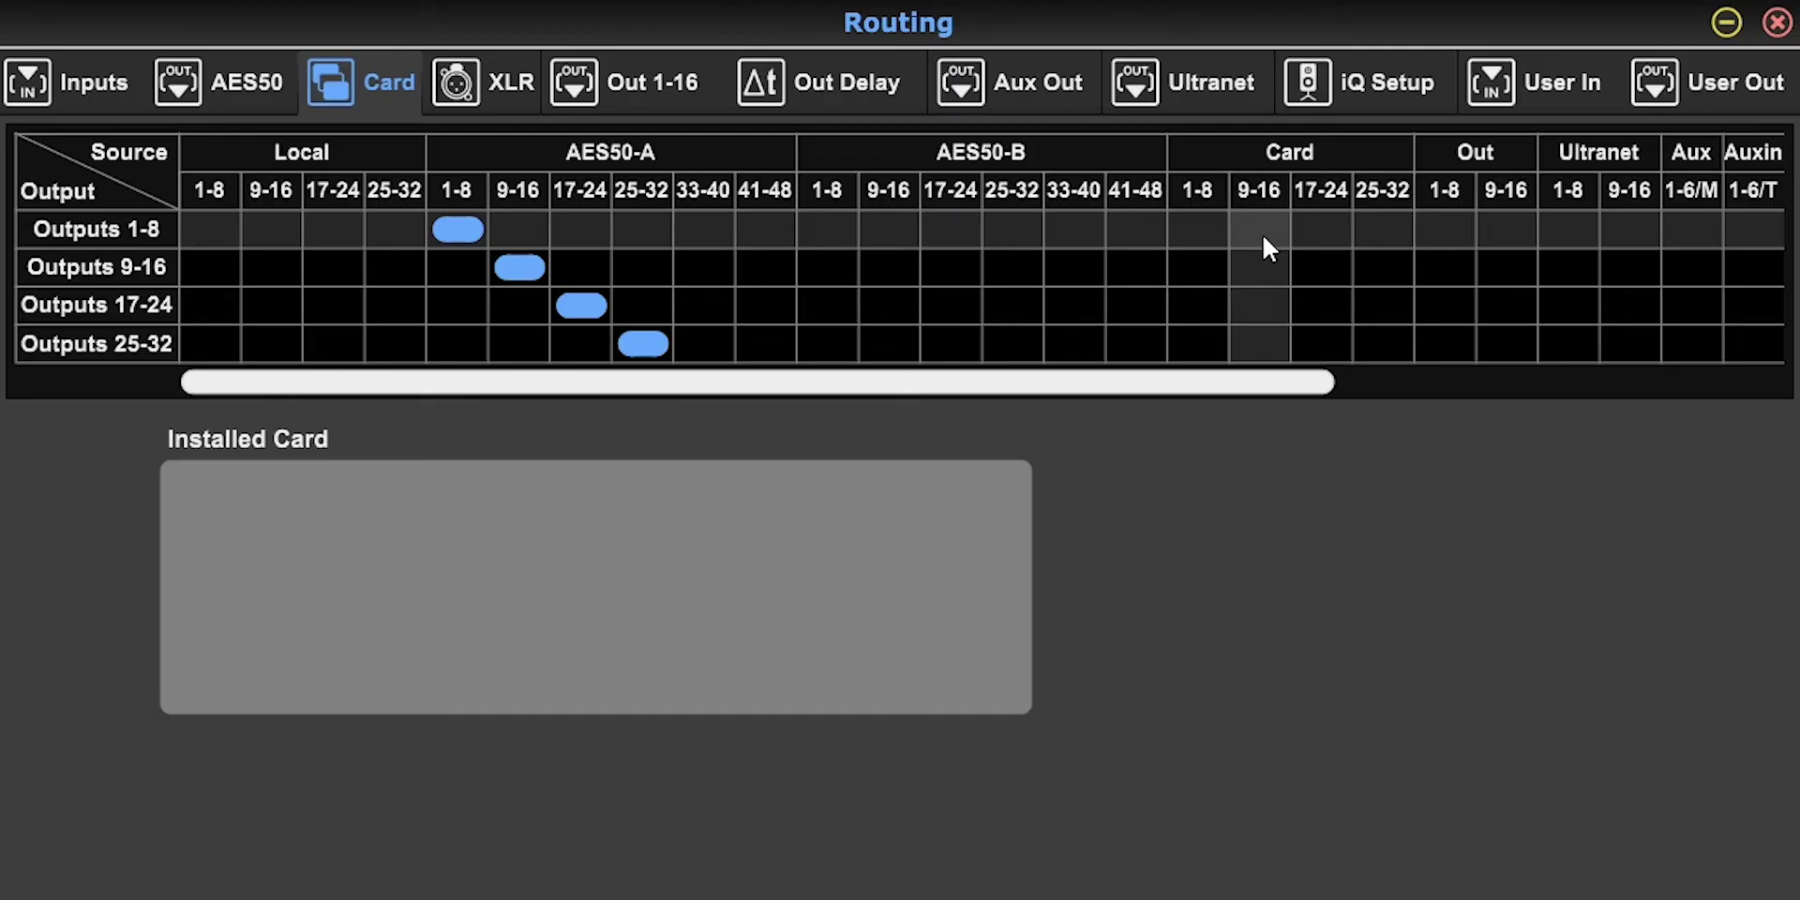
# Step: Try the Card 1-16 blocks and the Out 1-16 blocks as sources for card Outputs 1-16, checking the Out 1-16 assignments
pyautogui.click(1209, 229)
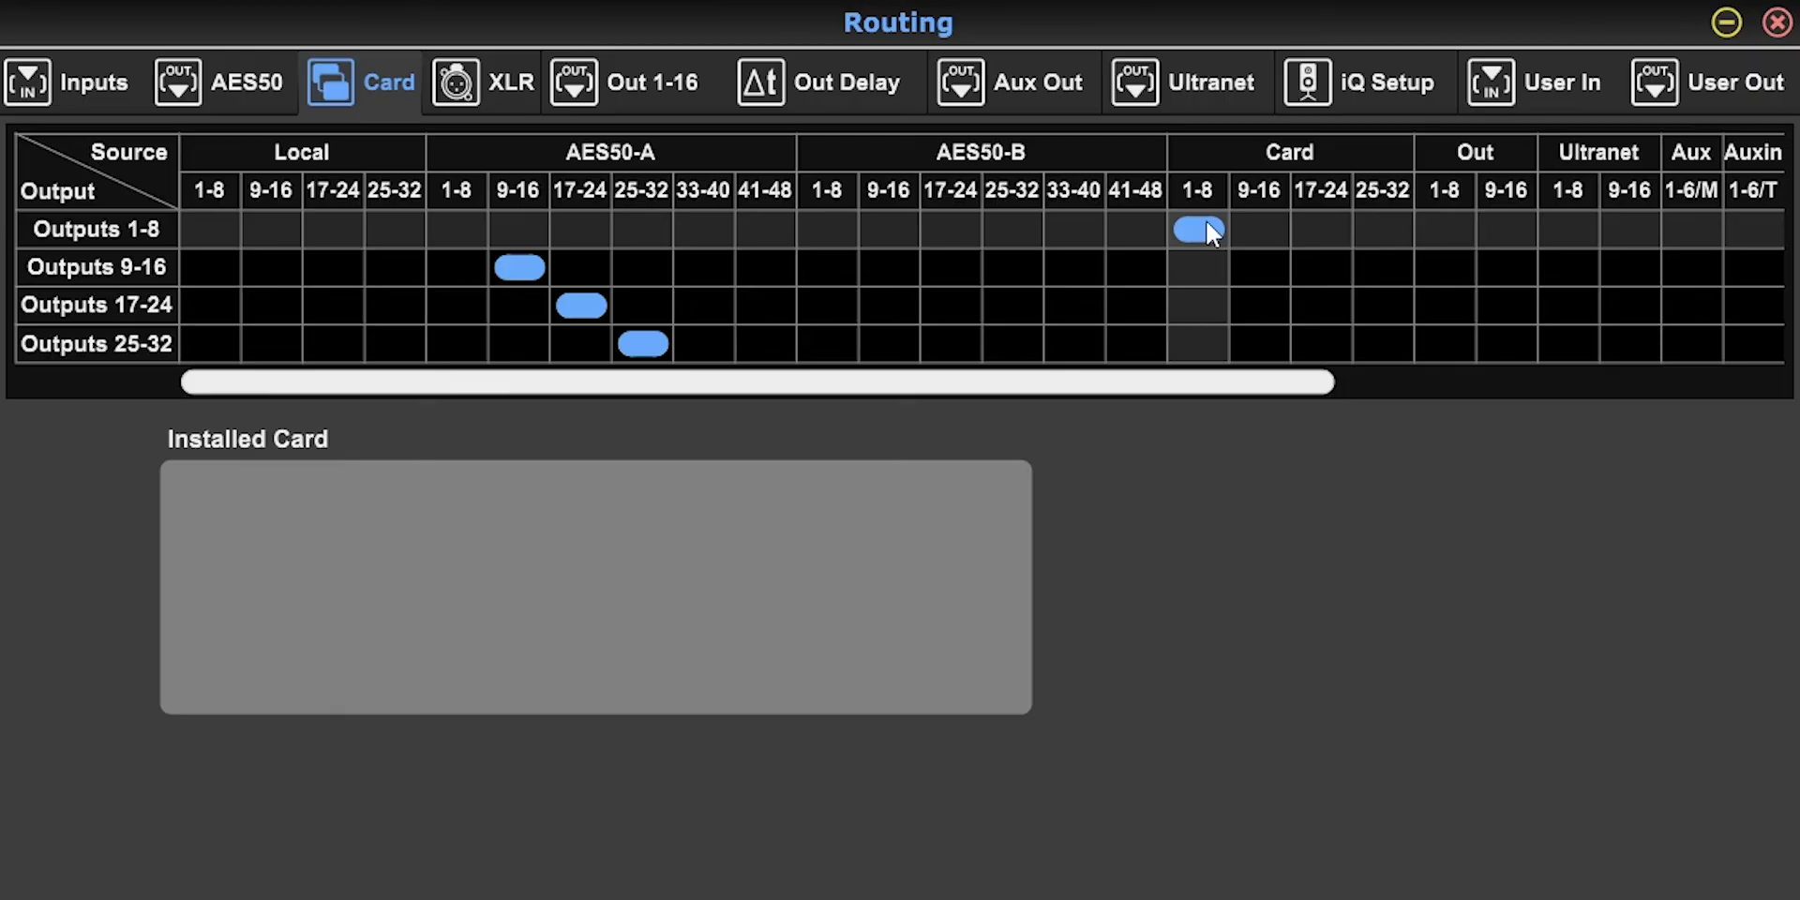
pyautogui.click(1271, 276)
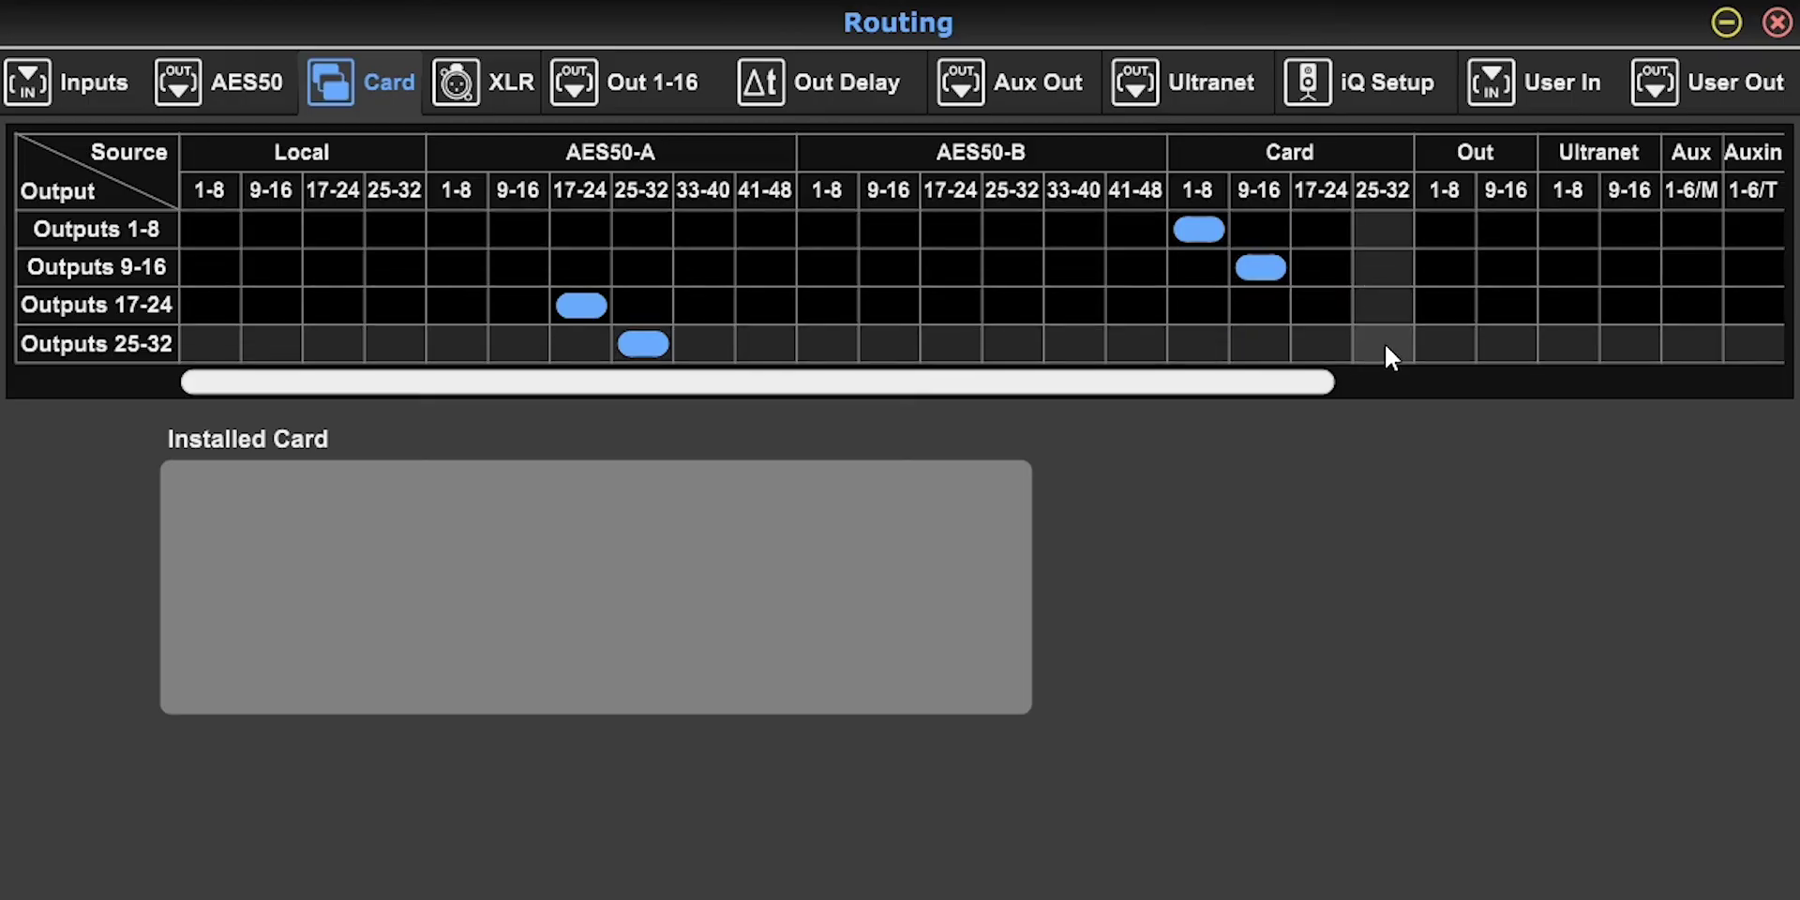
pyautogui.moveTo(1225, 398); pyautogui.dragTo(1309, 397)
pyautogui.click(1335, 231)
pyautogui.click(1397, 270)
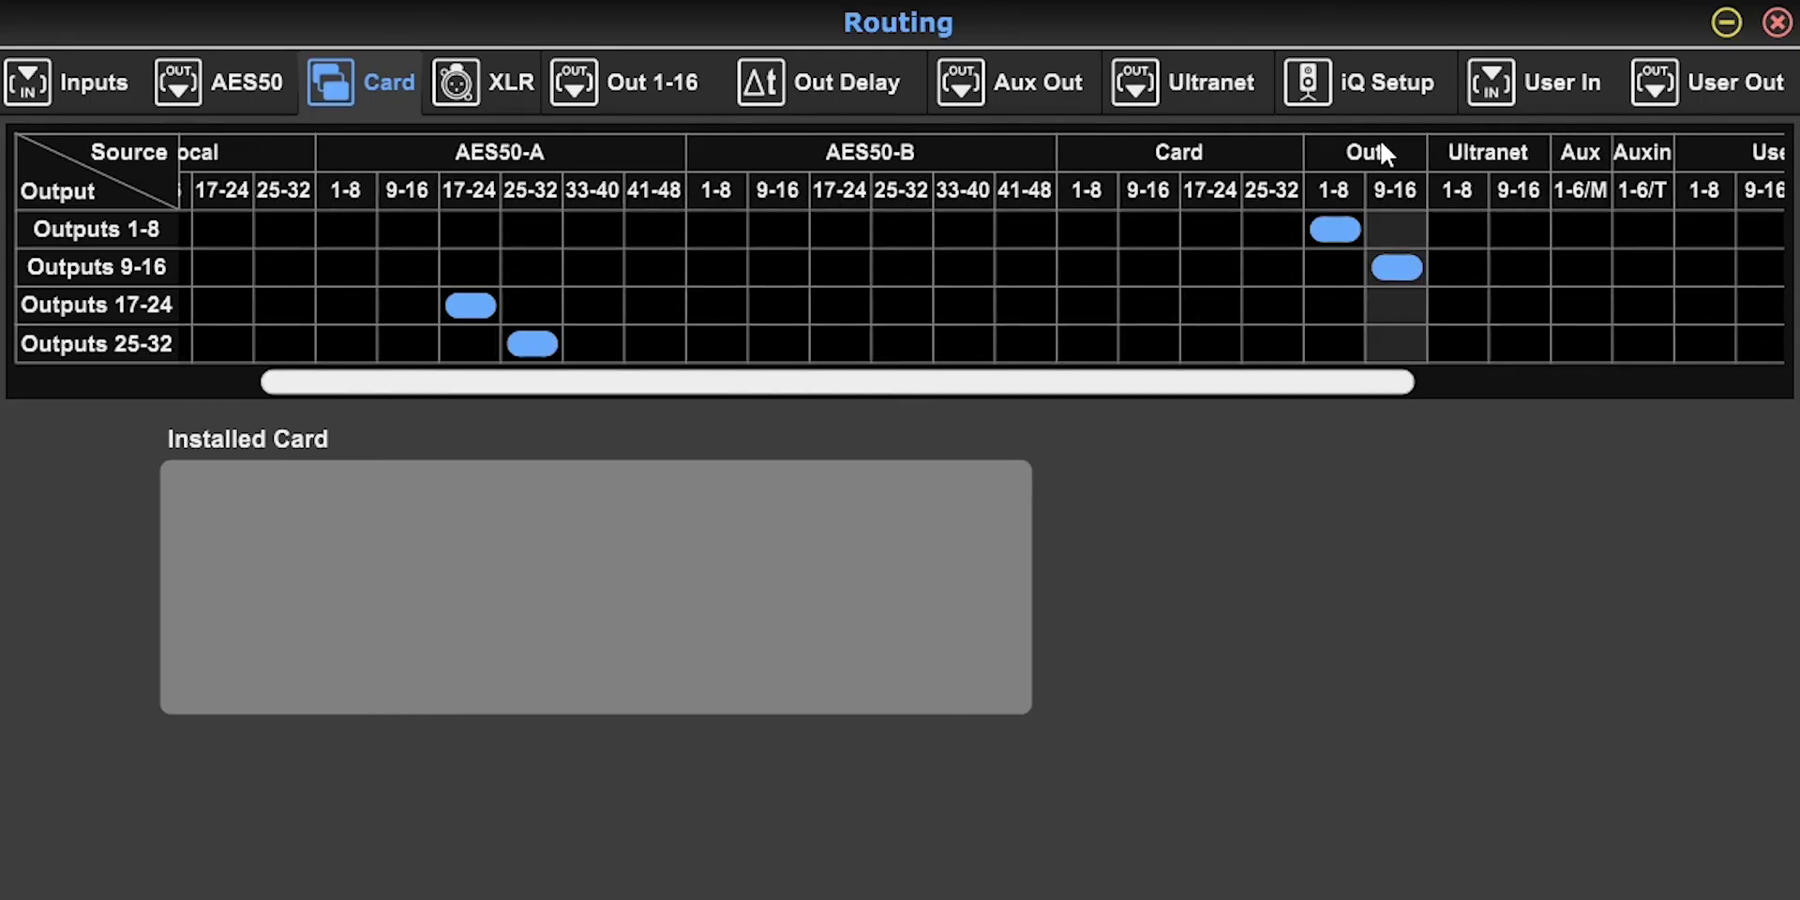
pyautogui.click(600, 86)
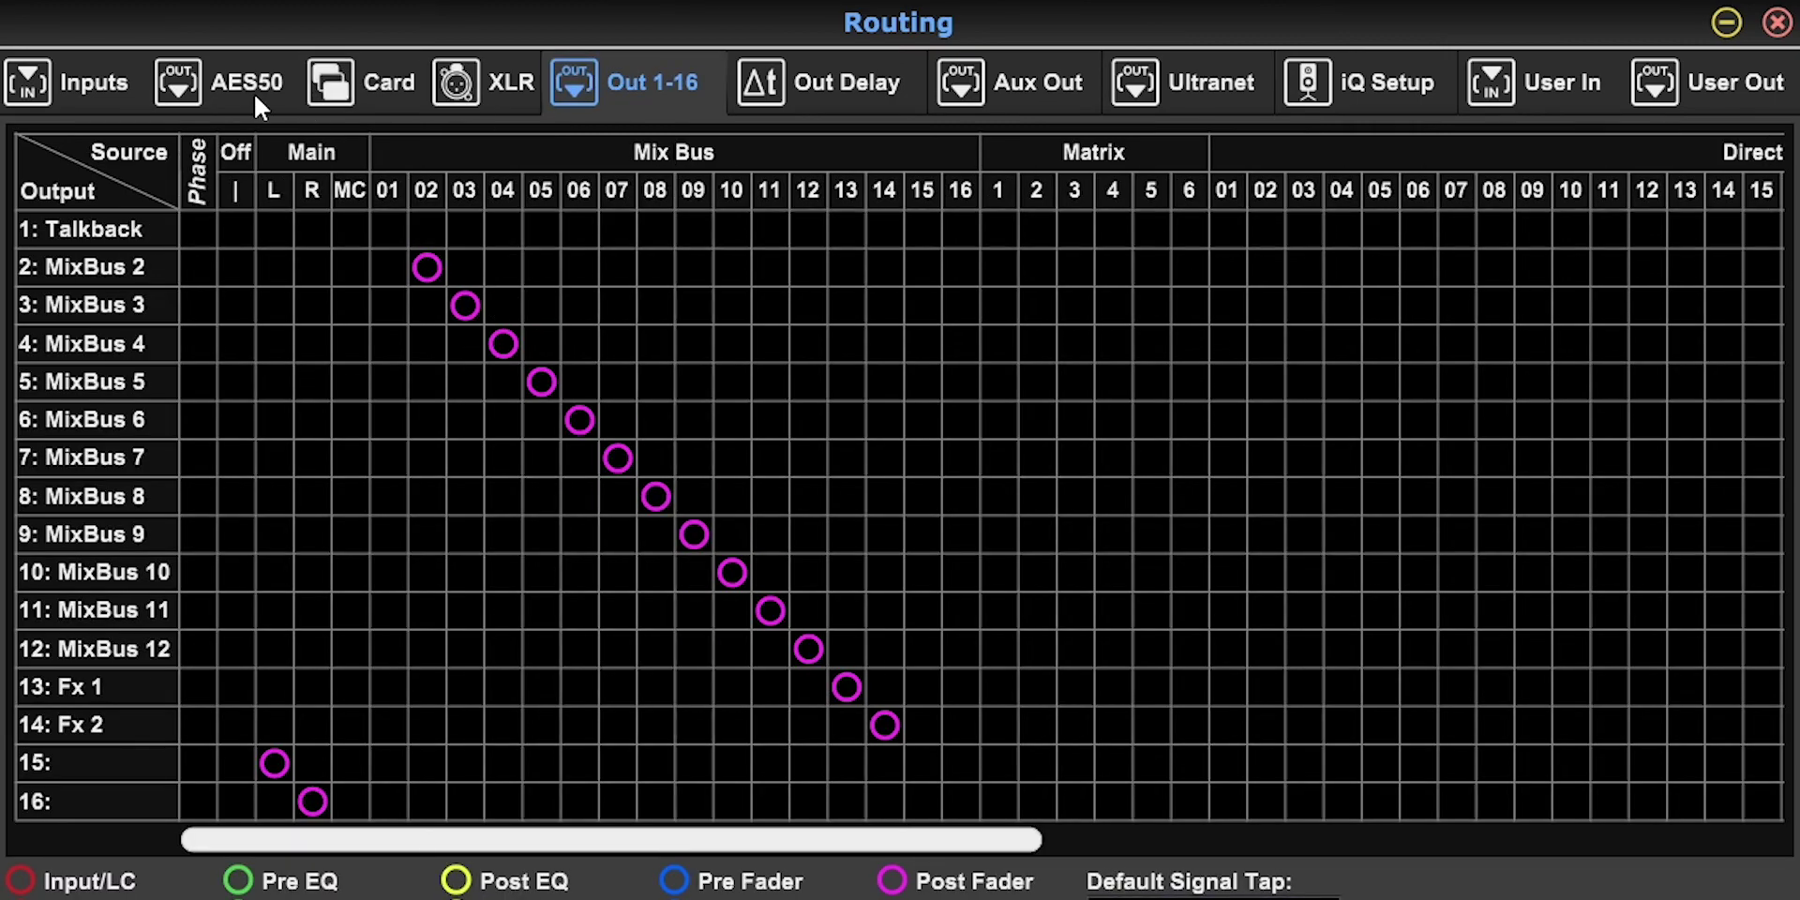
pyautogui.click(375, 84)
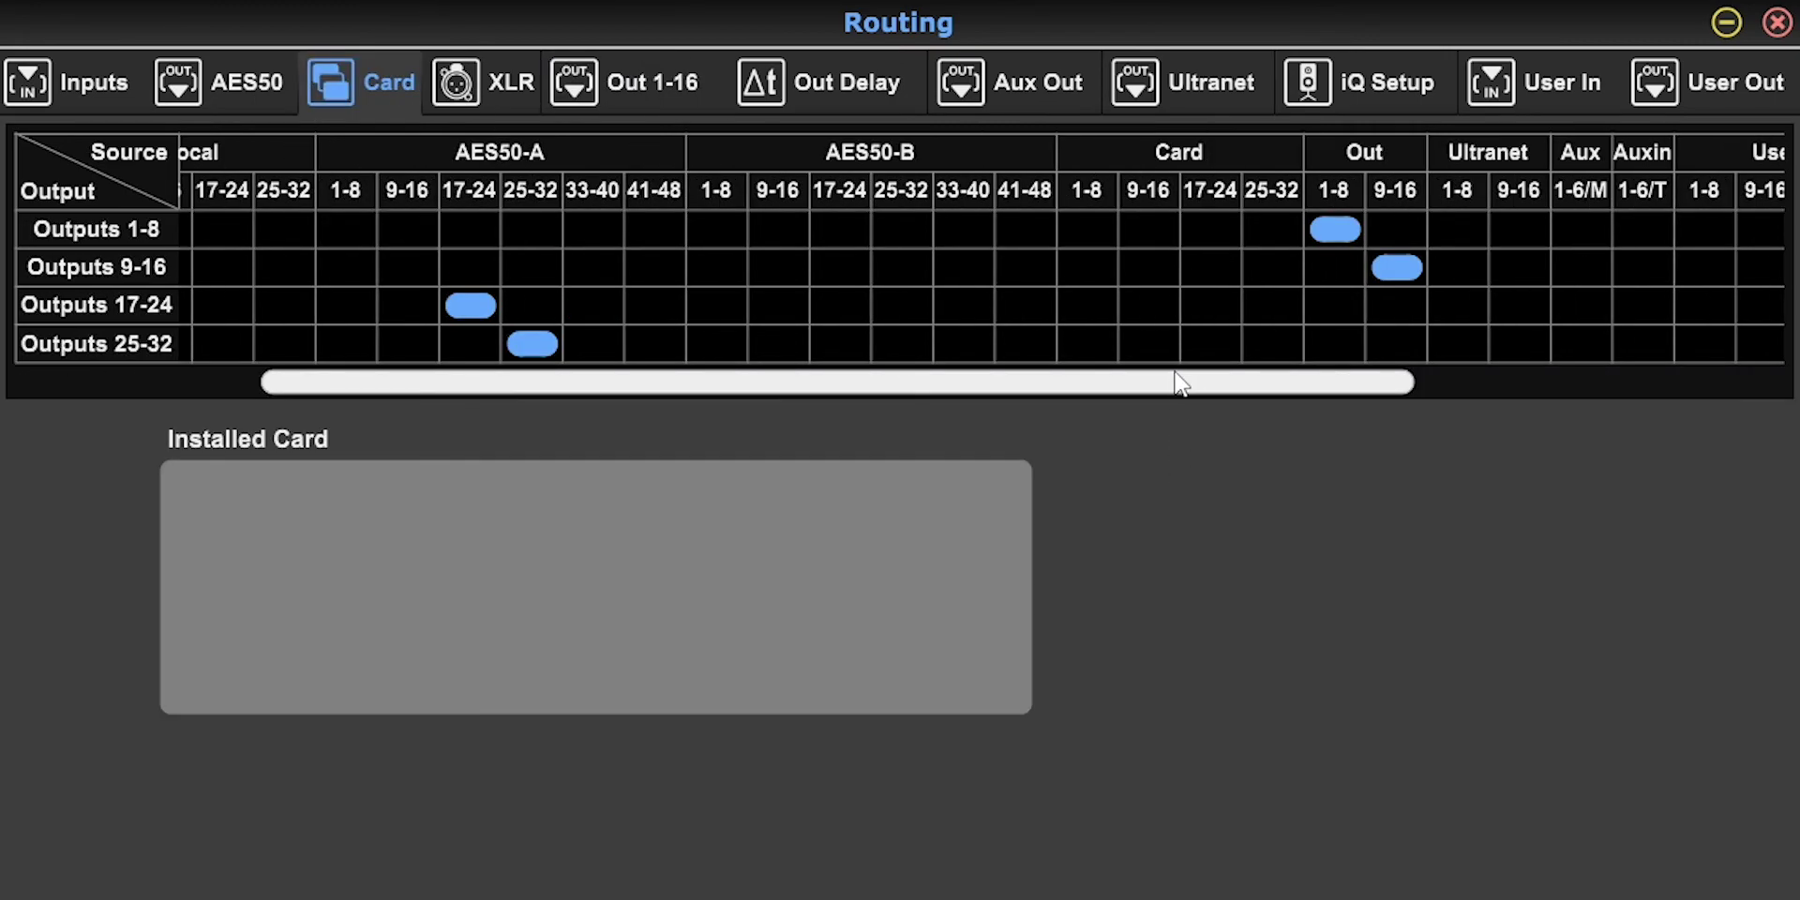
# Step: Route card Outputs 1-8 and 9-16 from Ultranet 1-8 and 9-16, and review the Ultranet assignments
pyautogui.moveTo(1178, 375); pyautogui.dragTo(1479, 376)
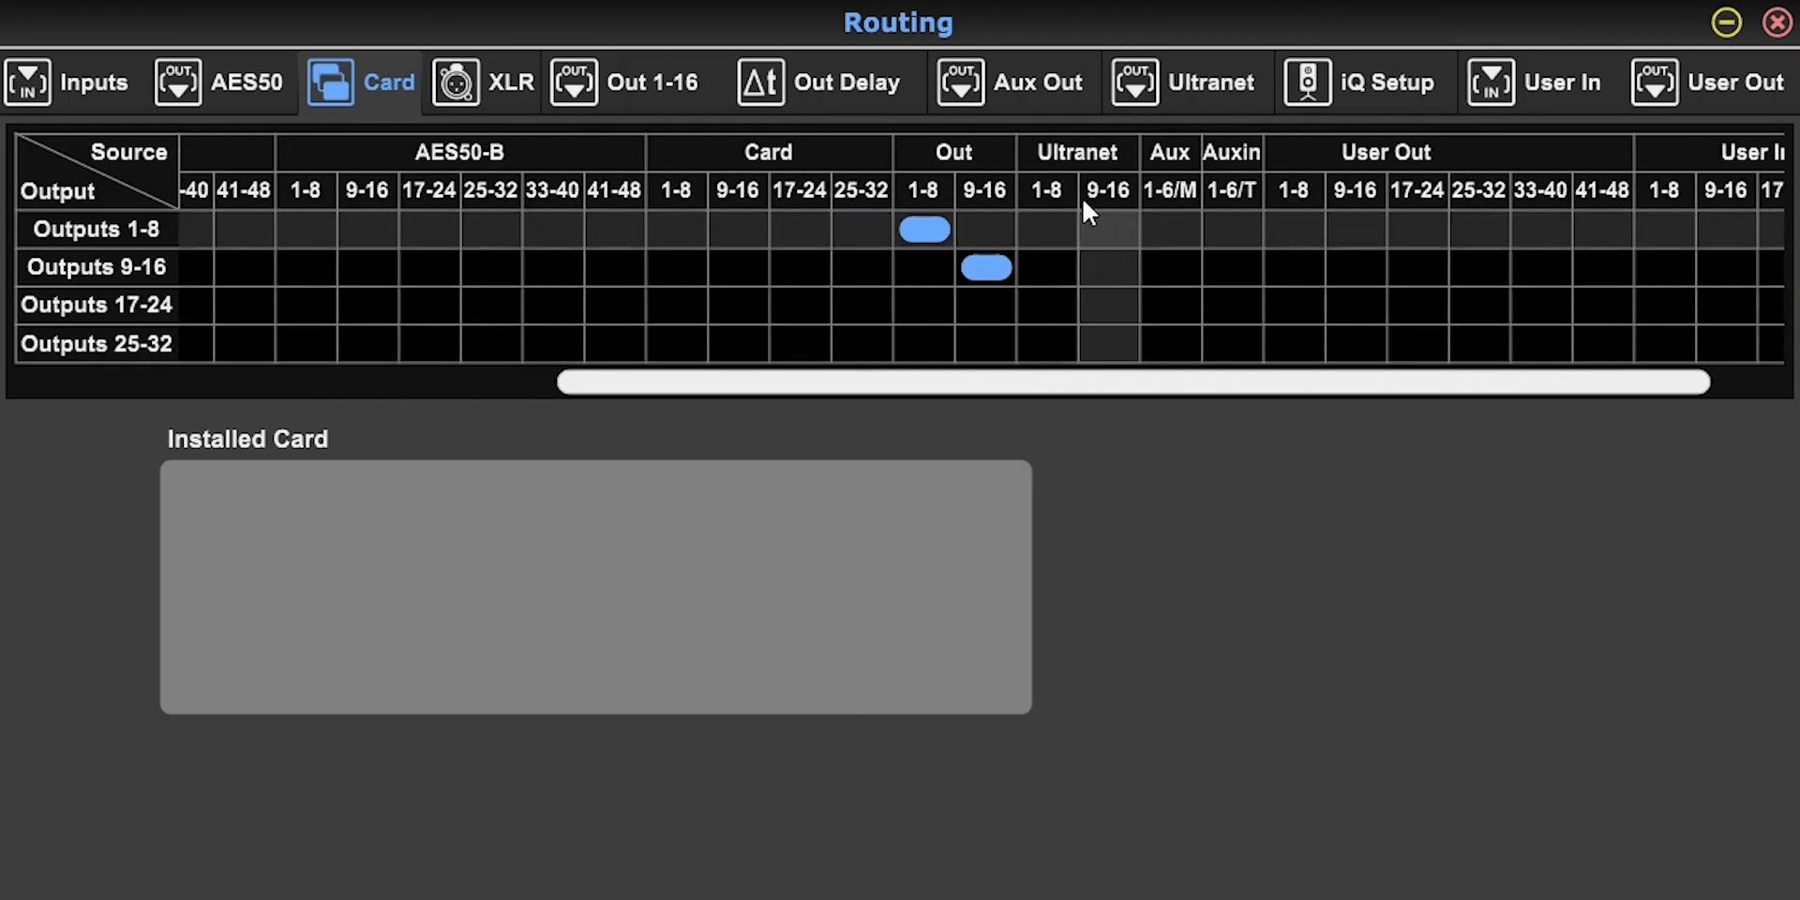
pyautogui.click(1049, 229)
pyautogui.click(1114, 273)
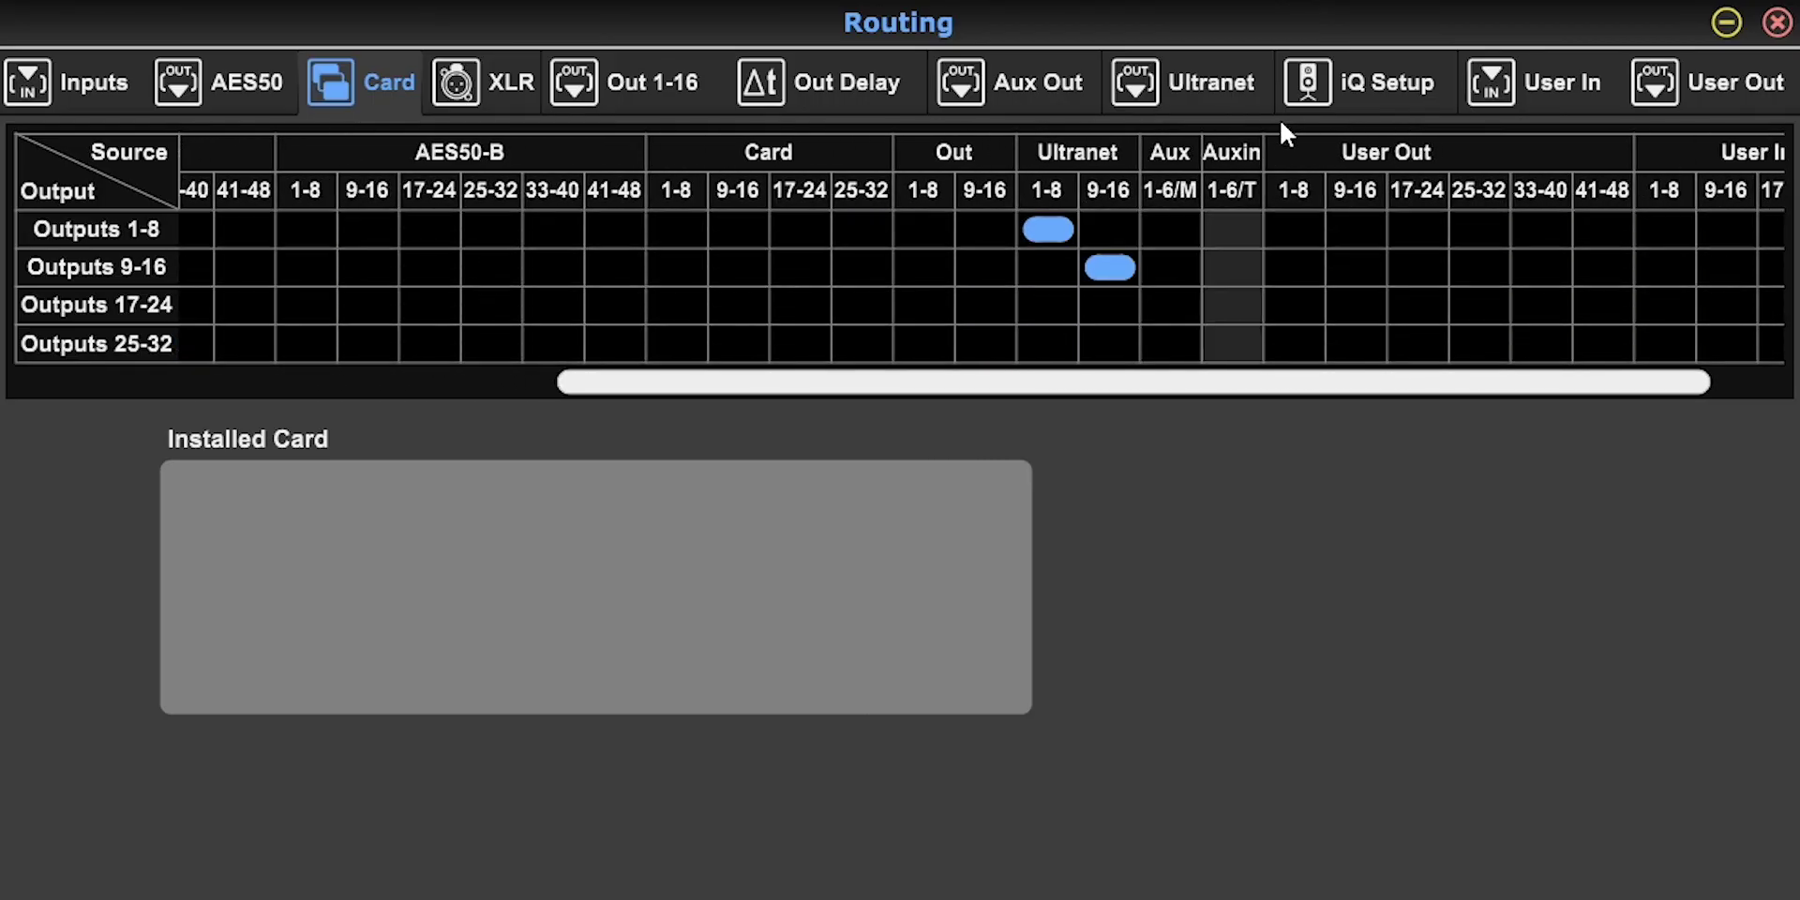
pyautogui.click(1252, 79)
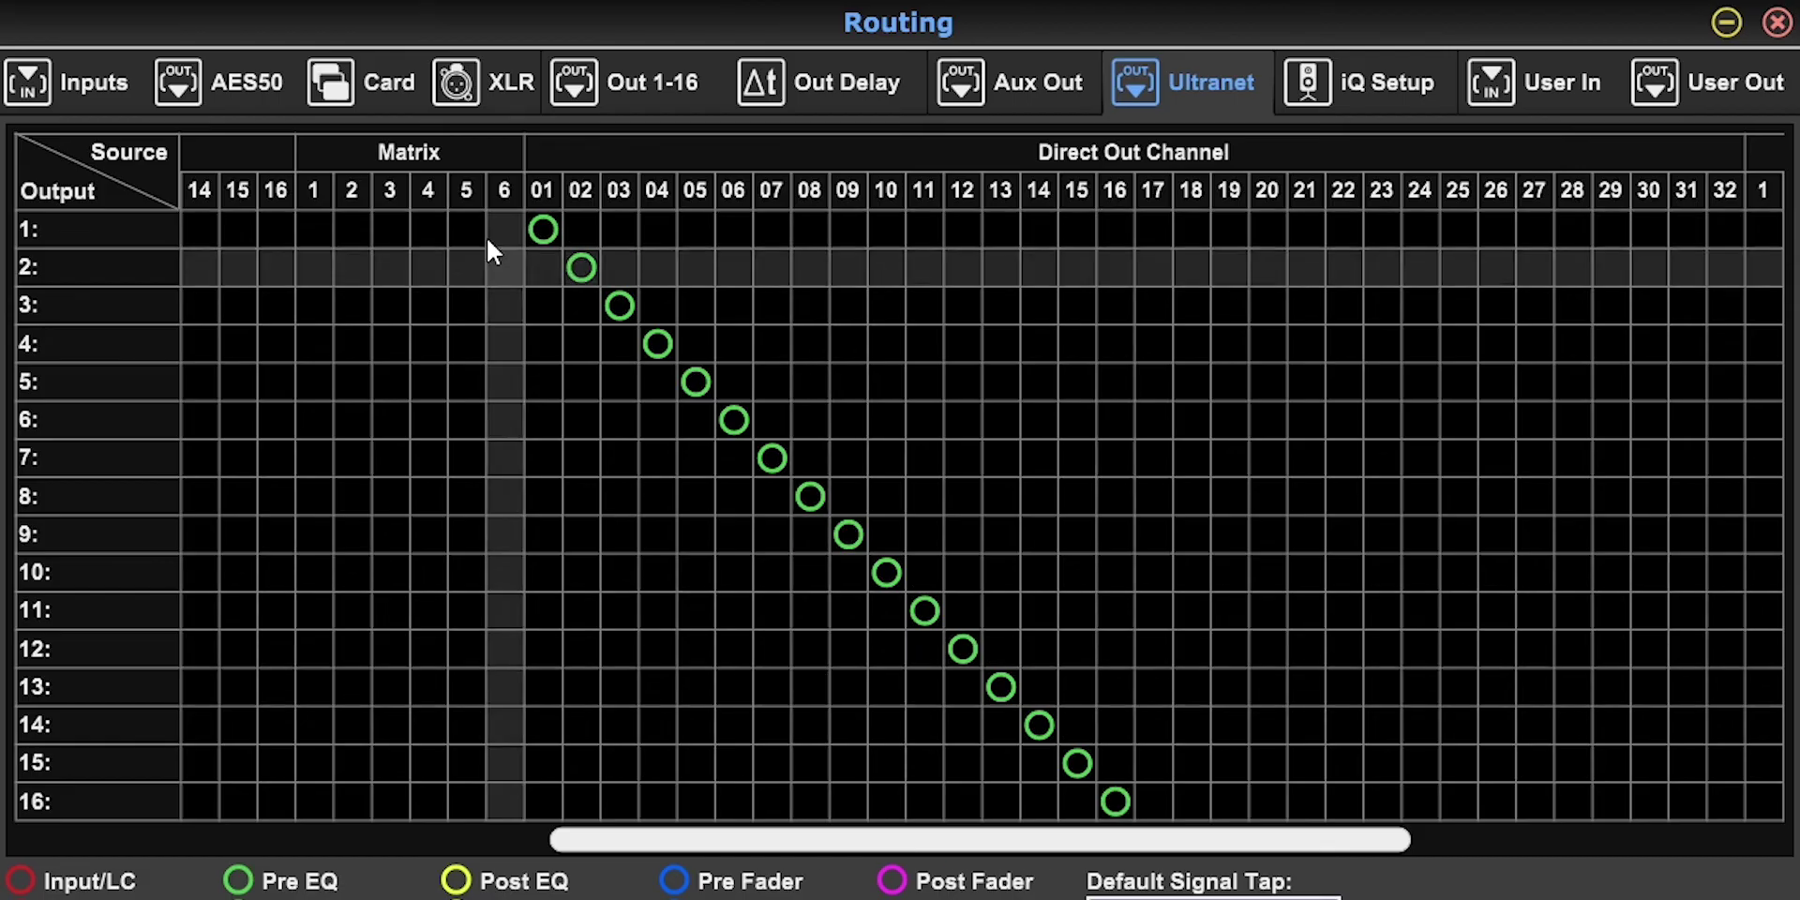
pyautogui.click(362, 87)
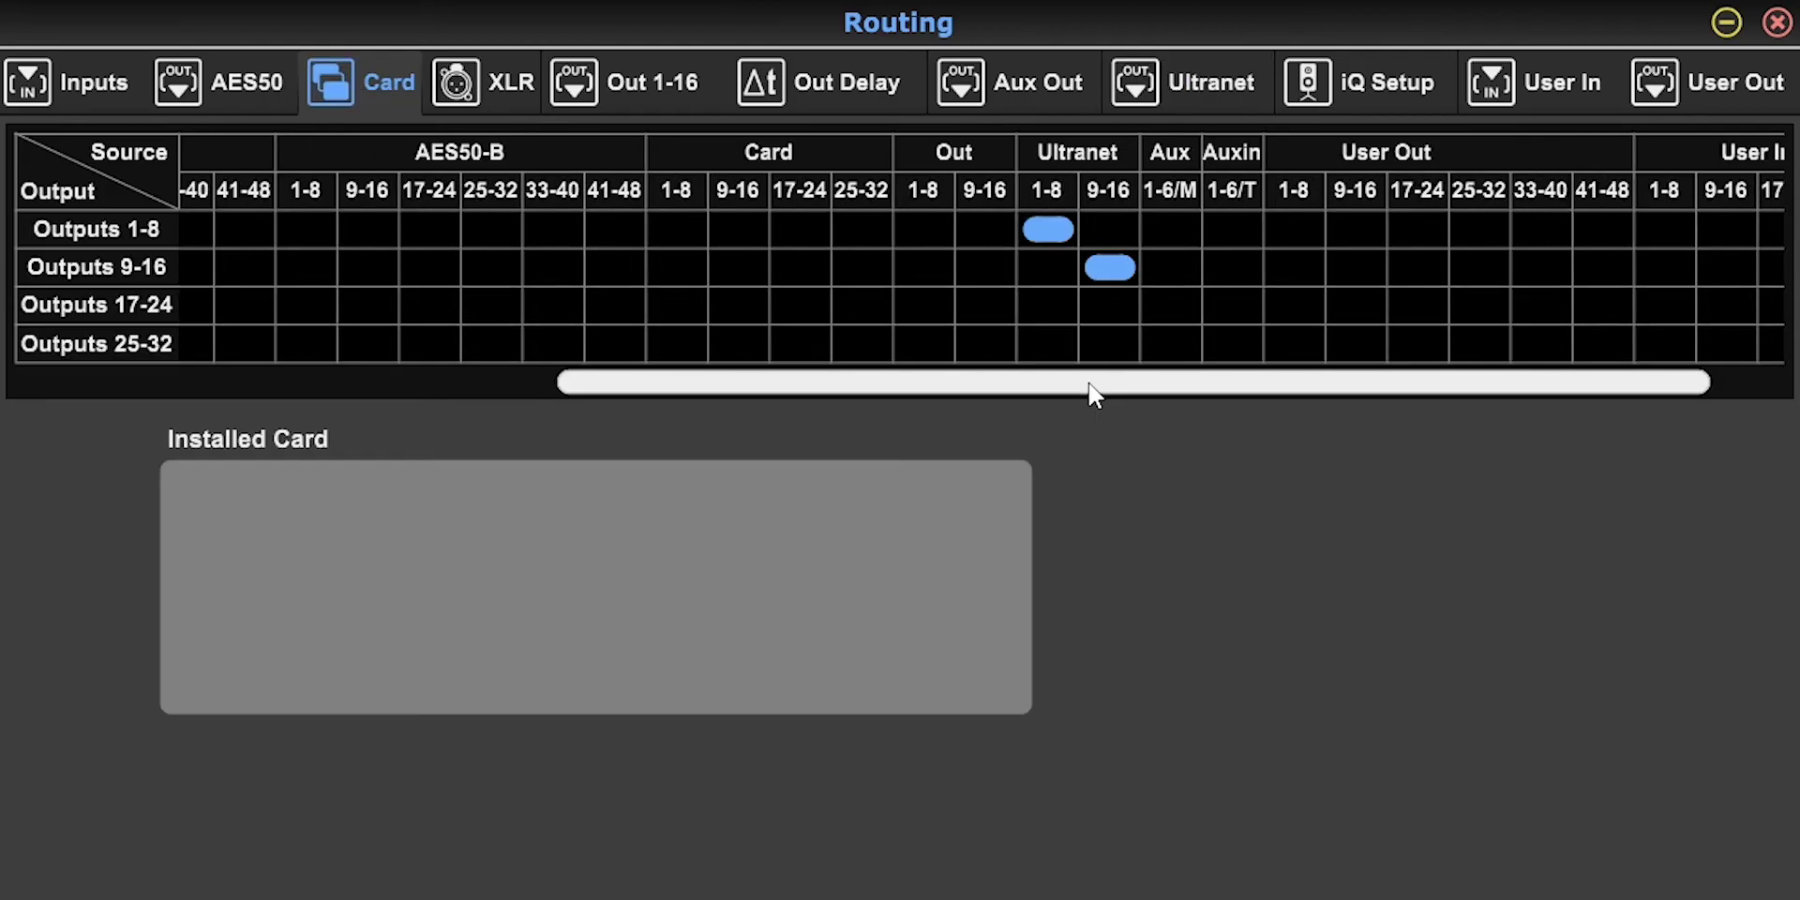
pyautogui.moveTo(1093, 390); pyautogui.dragTo(1190, 390)
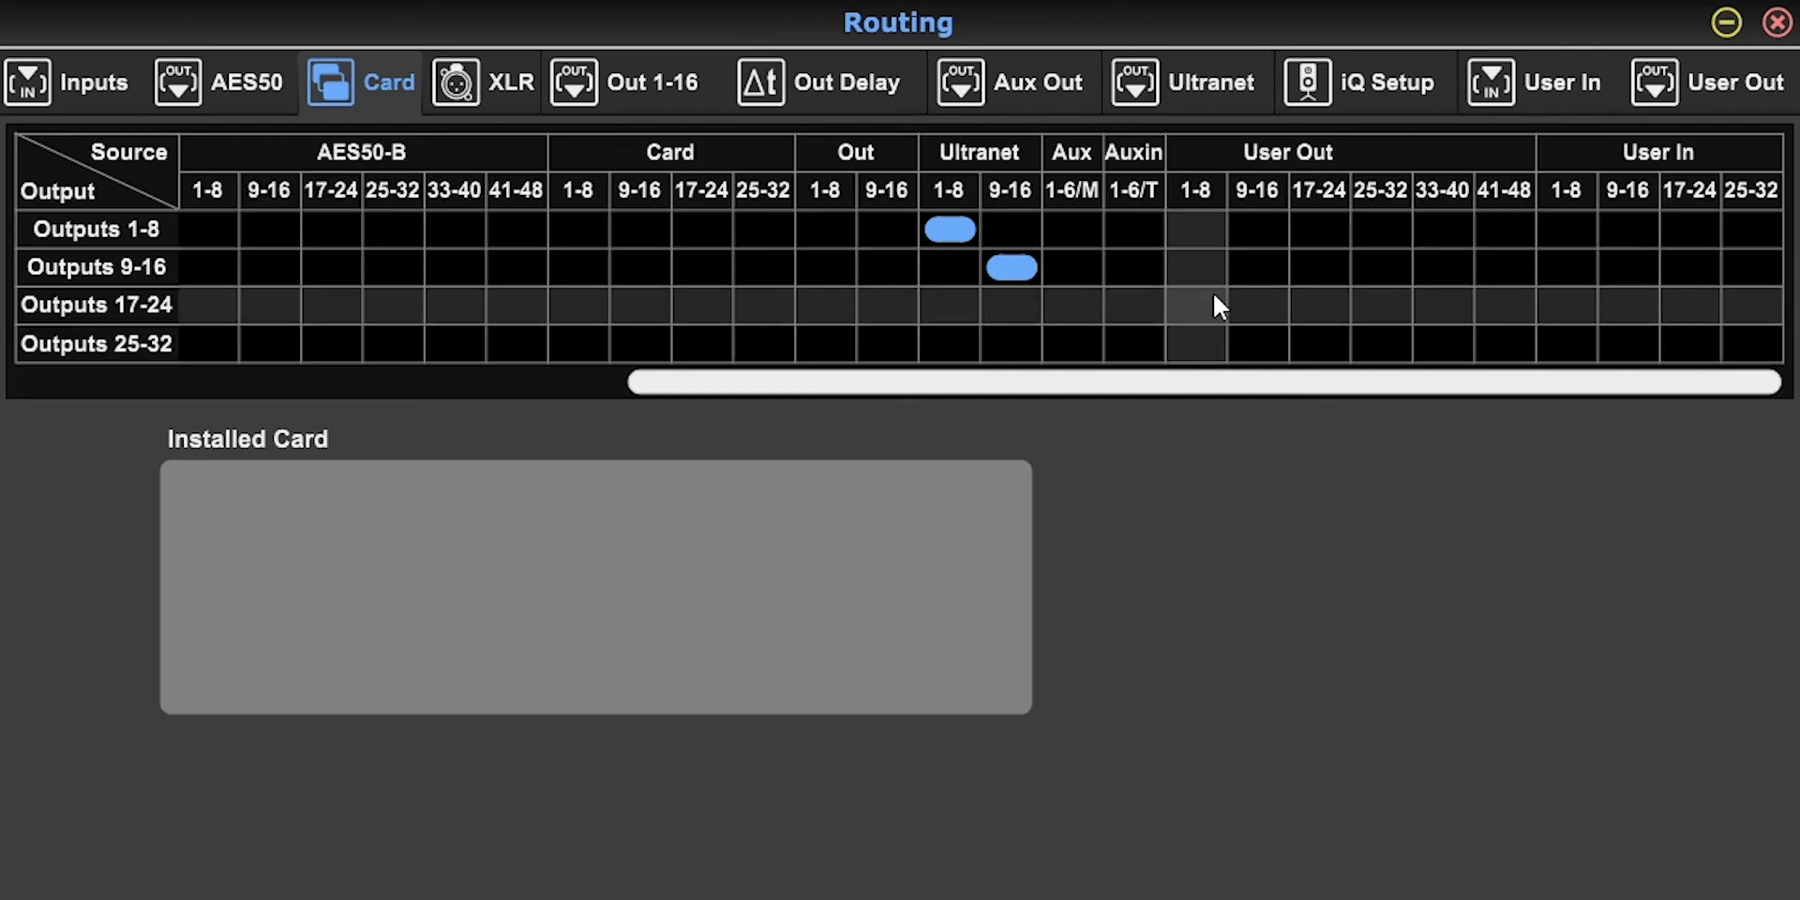
# Step: In the Aux Out routing, try Main L and Main R on aux outs 1 and 2, and return both to Insert
pyautogui.click(1009, 110)
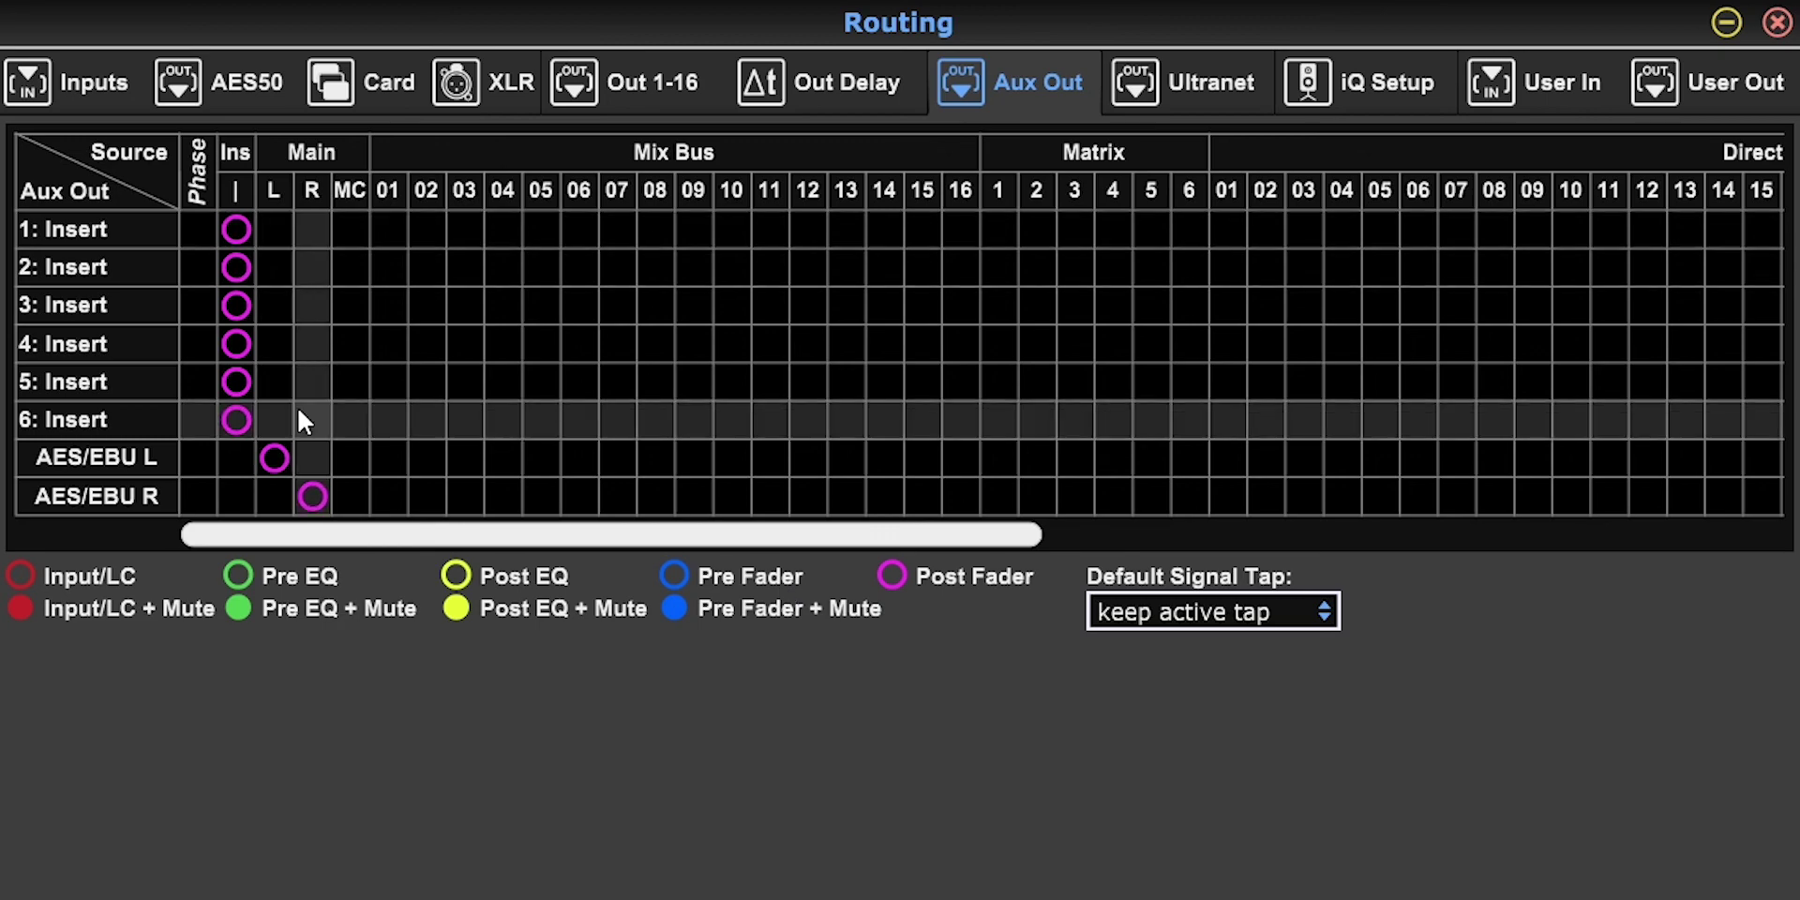
pyautogui.click(286, 229)
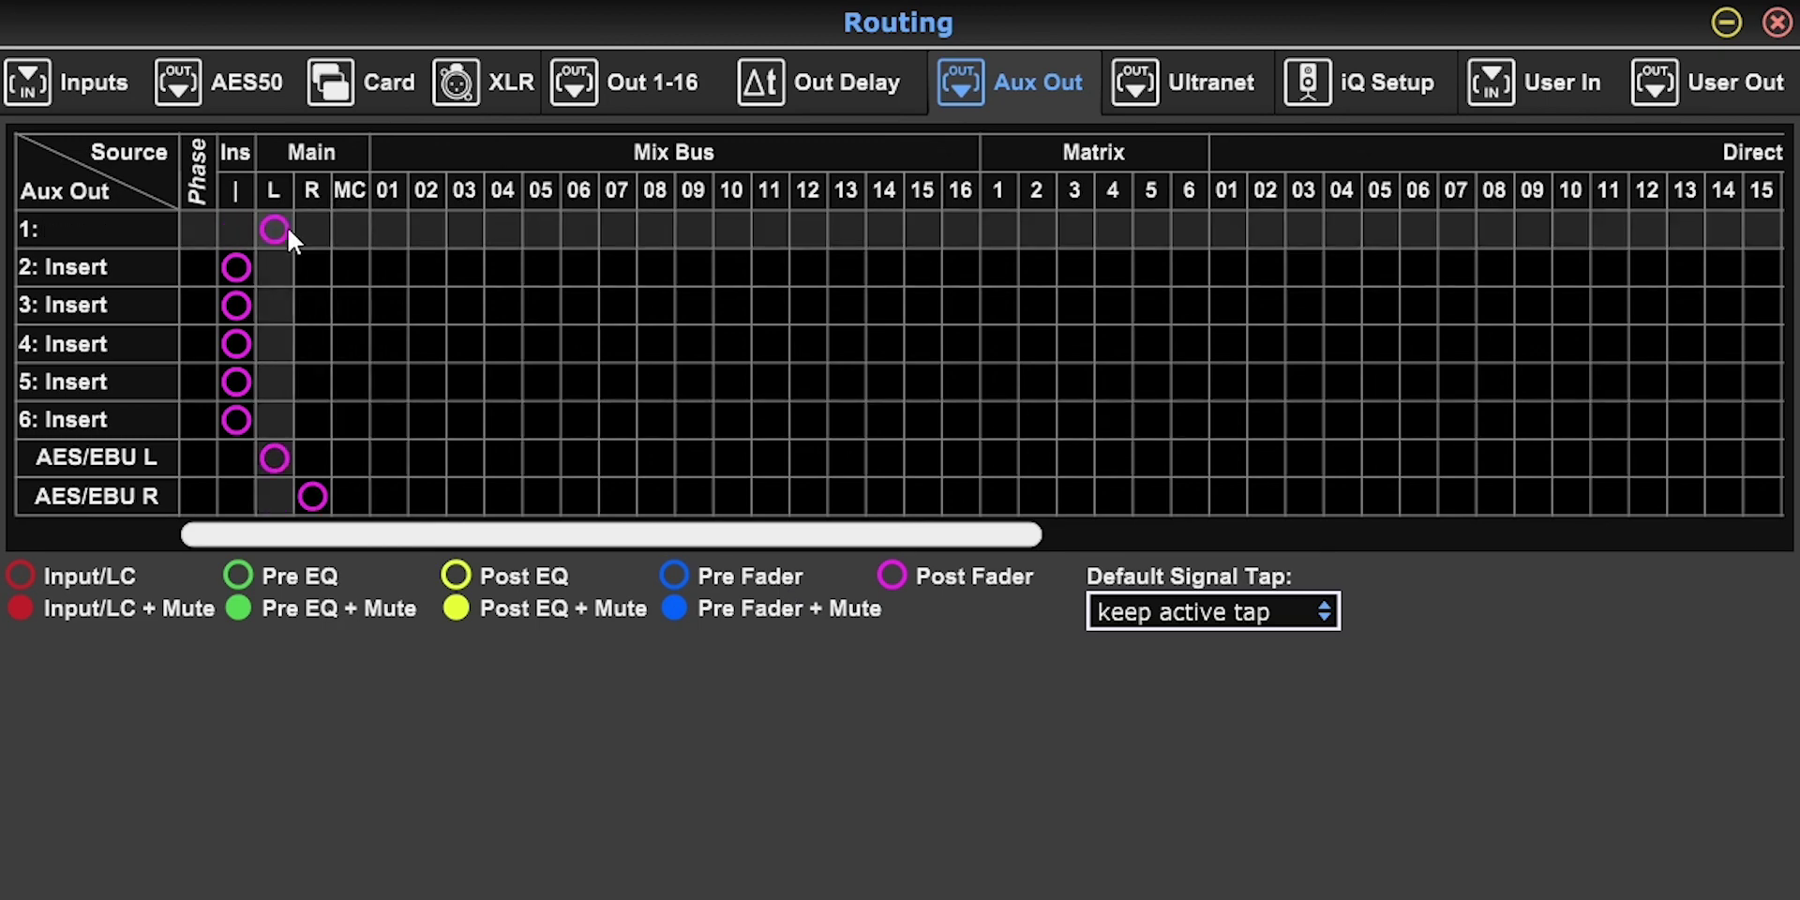
pyautogui.click(300, 267)
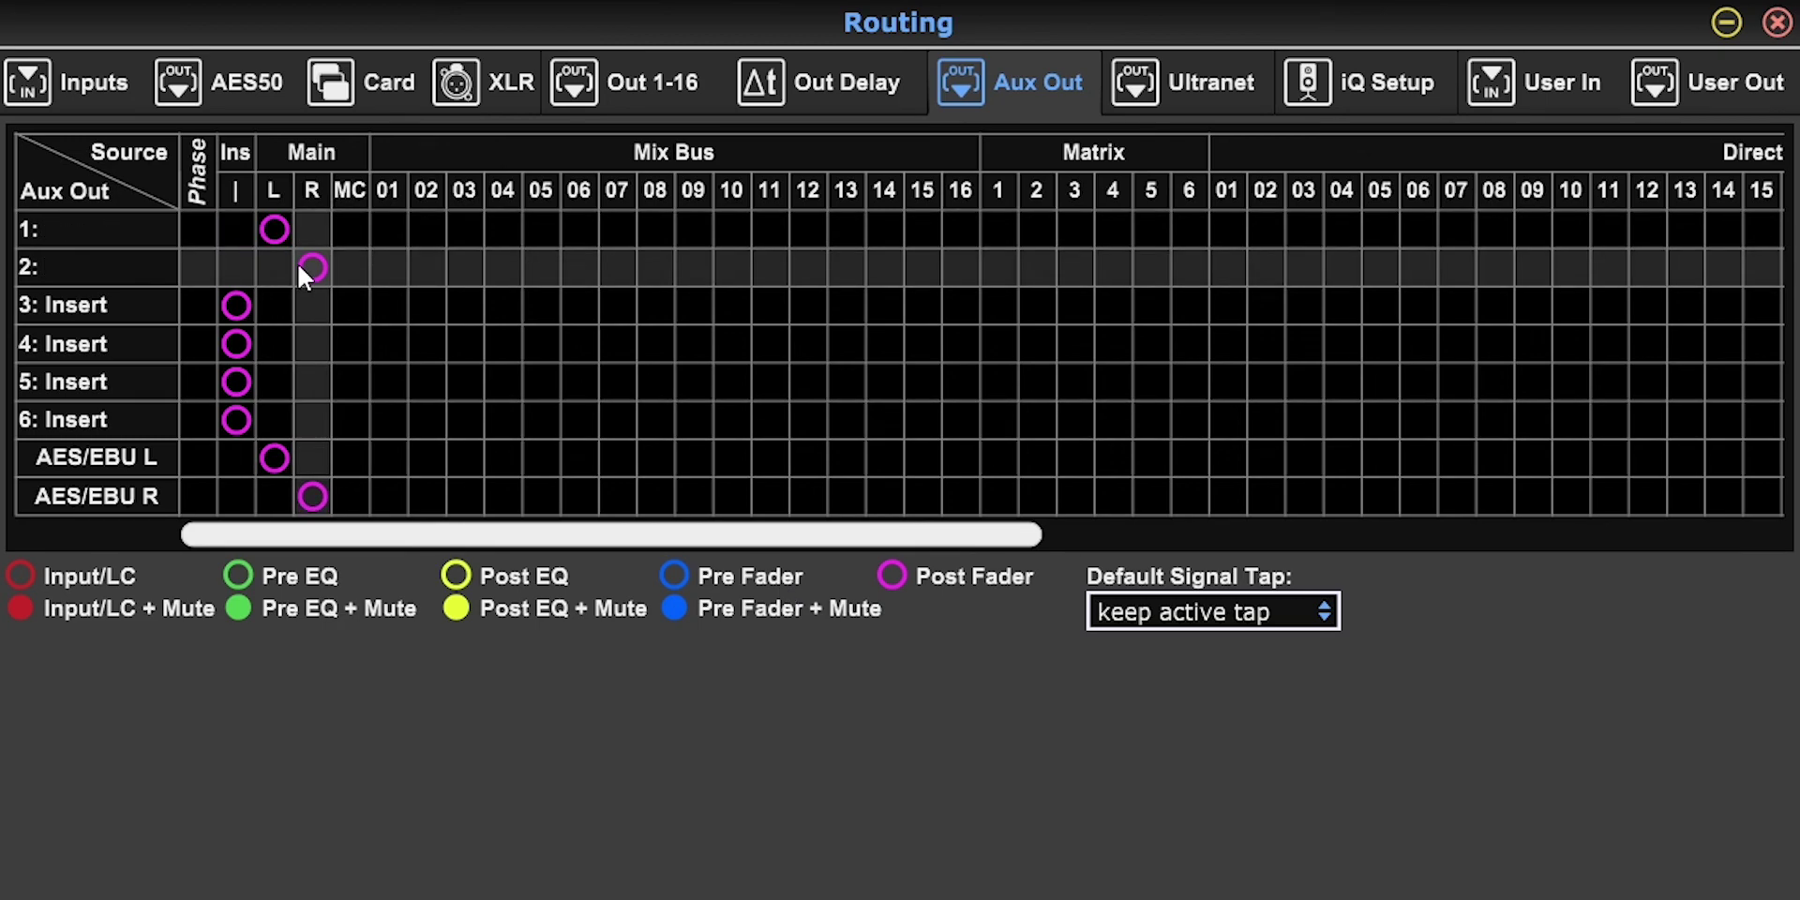
pyautogui.click(235, 230)
pyautogui.click(236, 265)
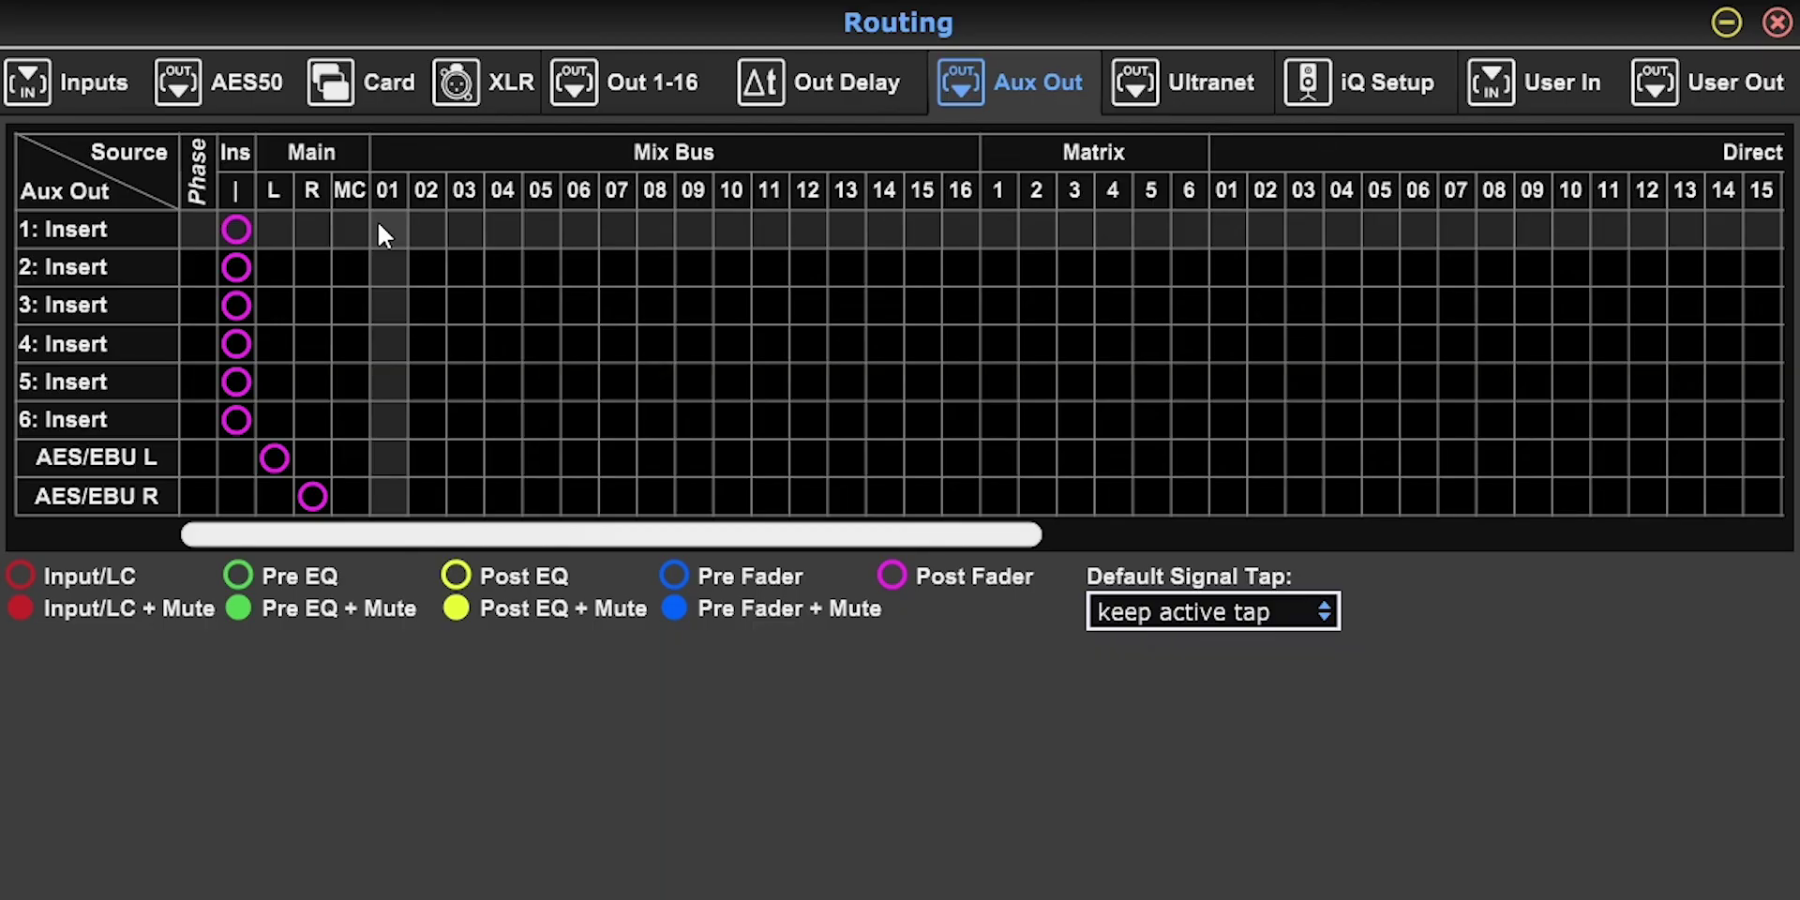
# Step: Assign Main L to aux out 1 and Main R to aux out 2, and look through the remaining aux sources
pyautogui.click(275, 231)
pyautogui.click(300, 267)
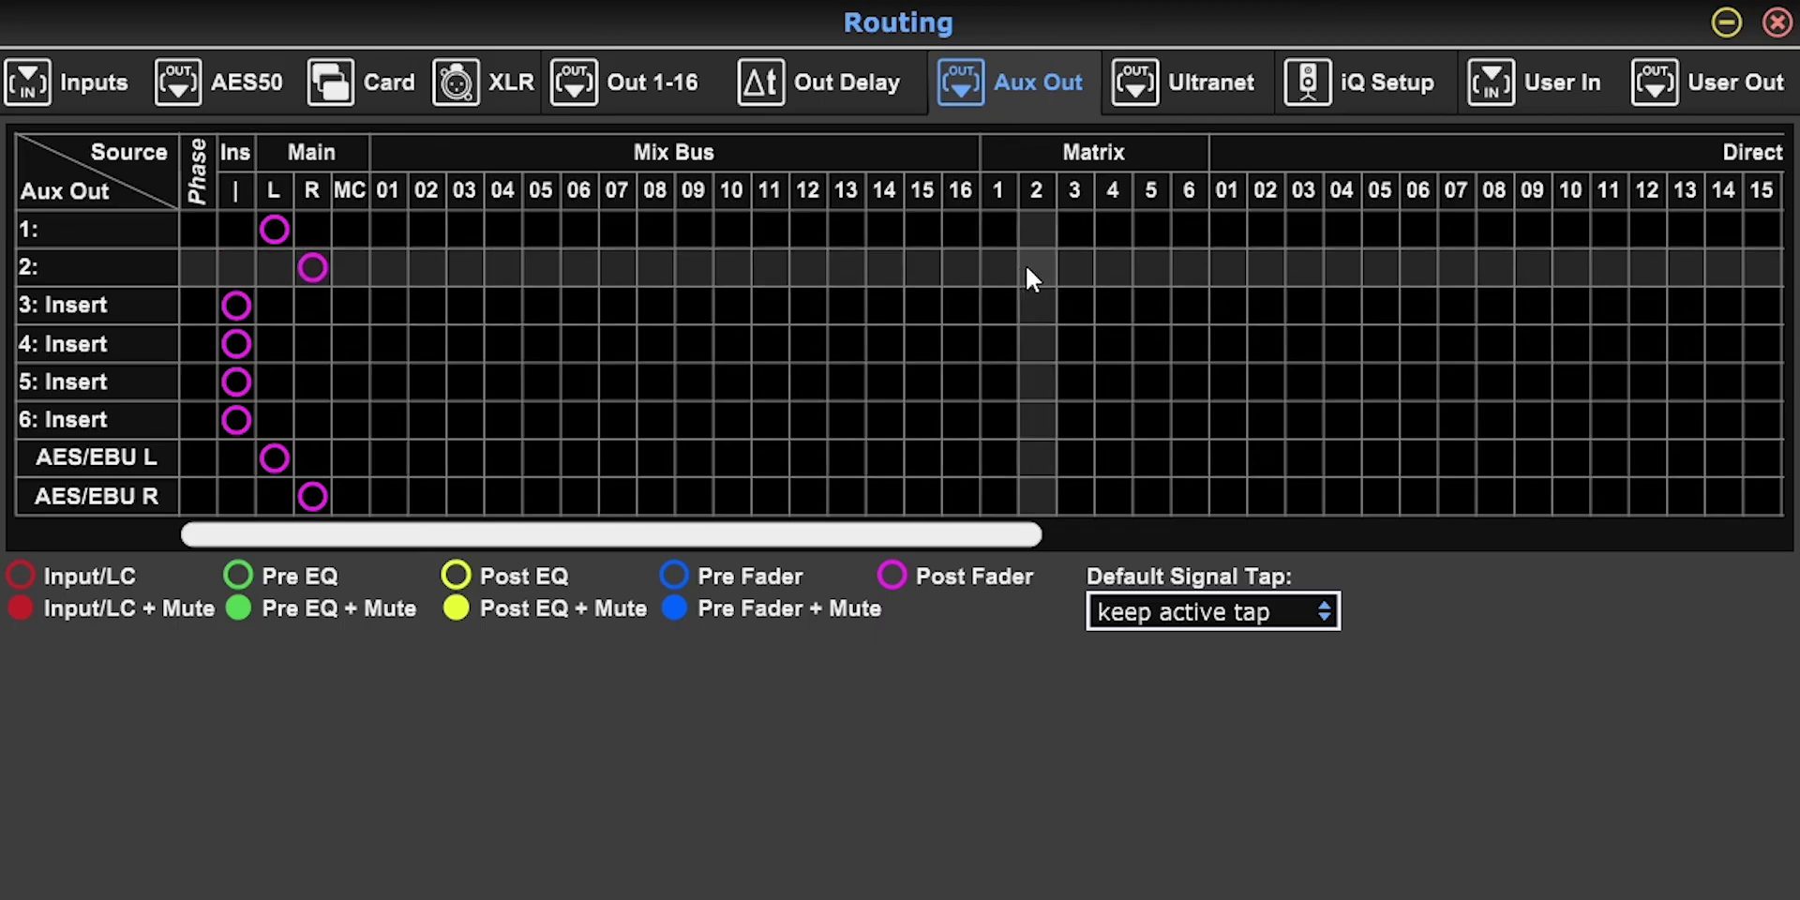
pyautogui.moveTo(822, 524); pyautogui.dragTo(1257, 522)
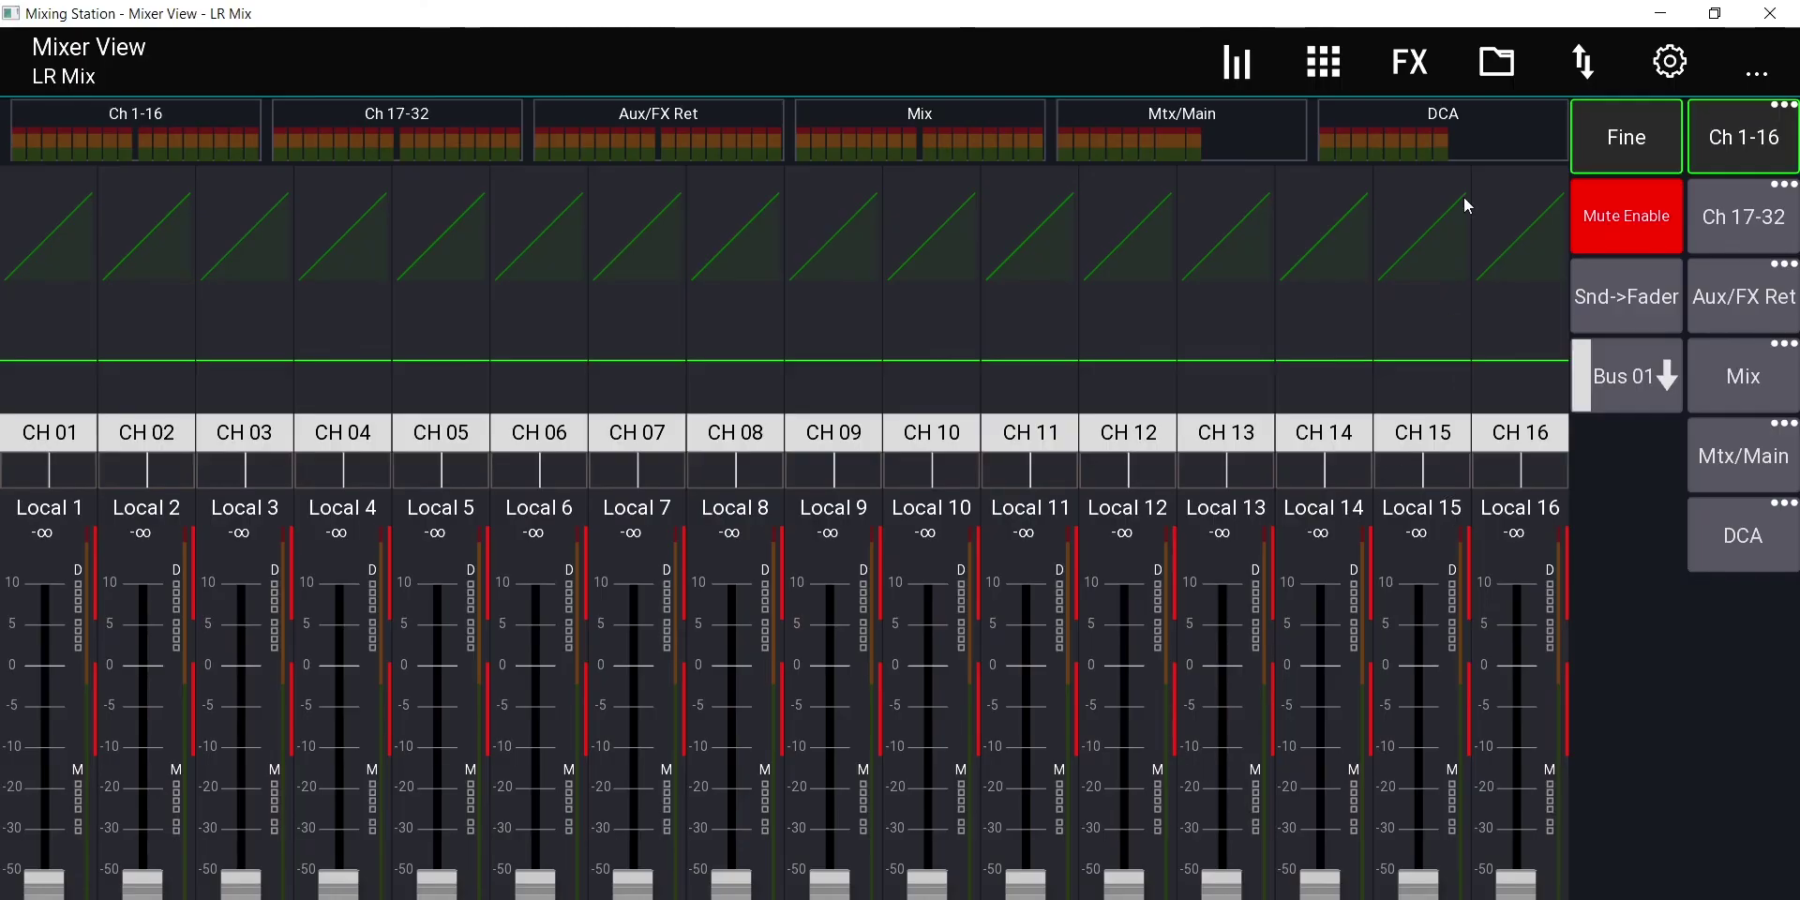
# Step: Switch to Mixing Station and open its output routing
pyautogui.click(1569, 63)
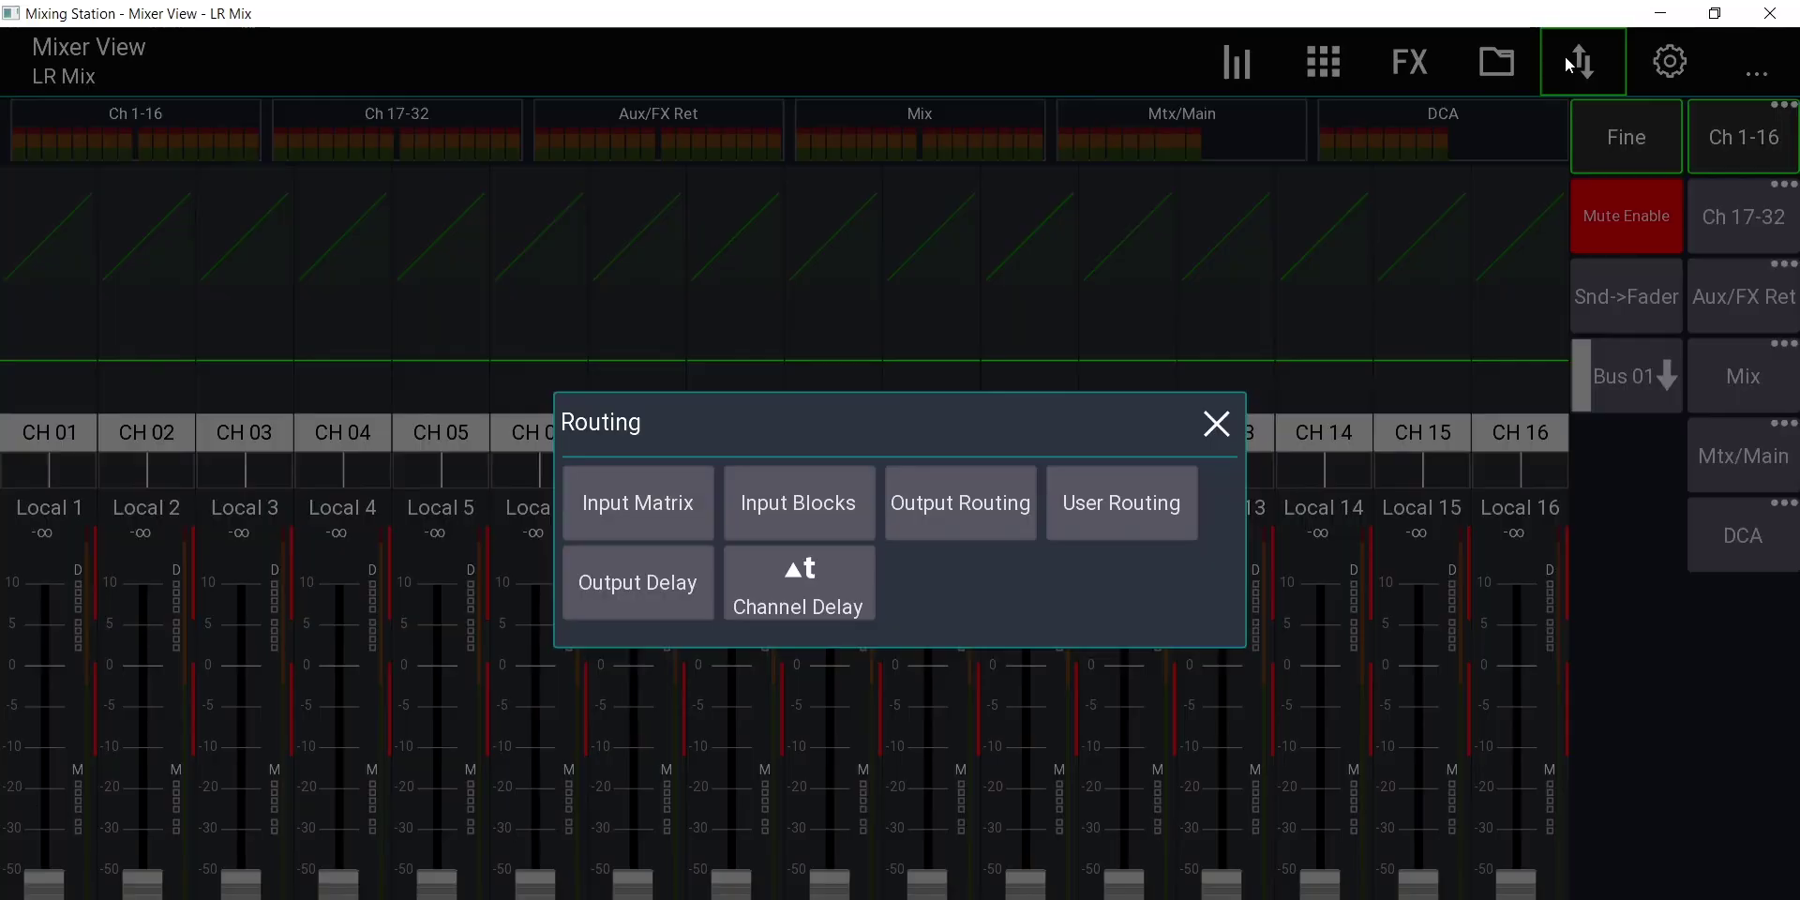
pyautogui.click(920, 521)
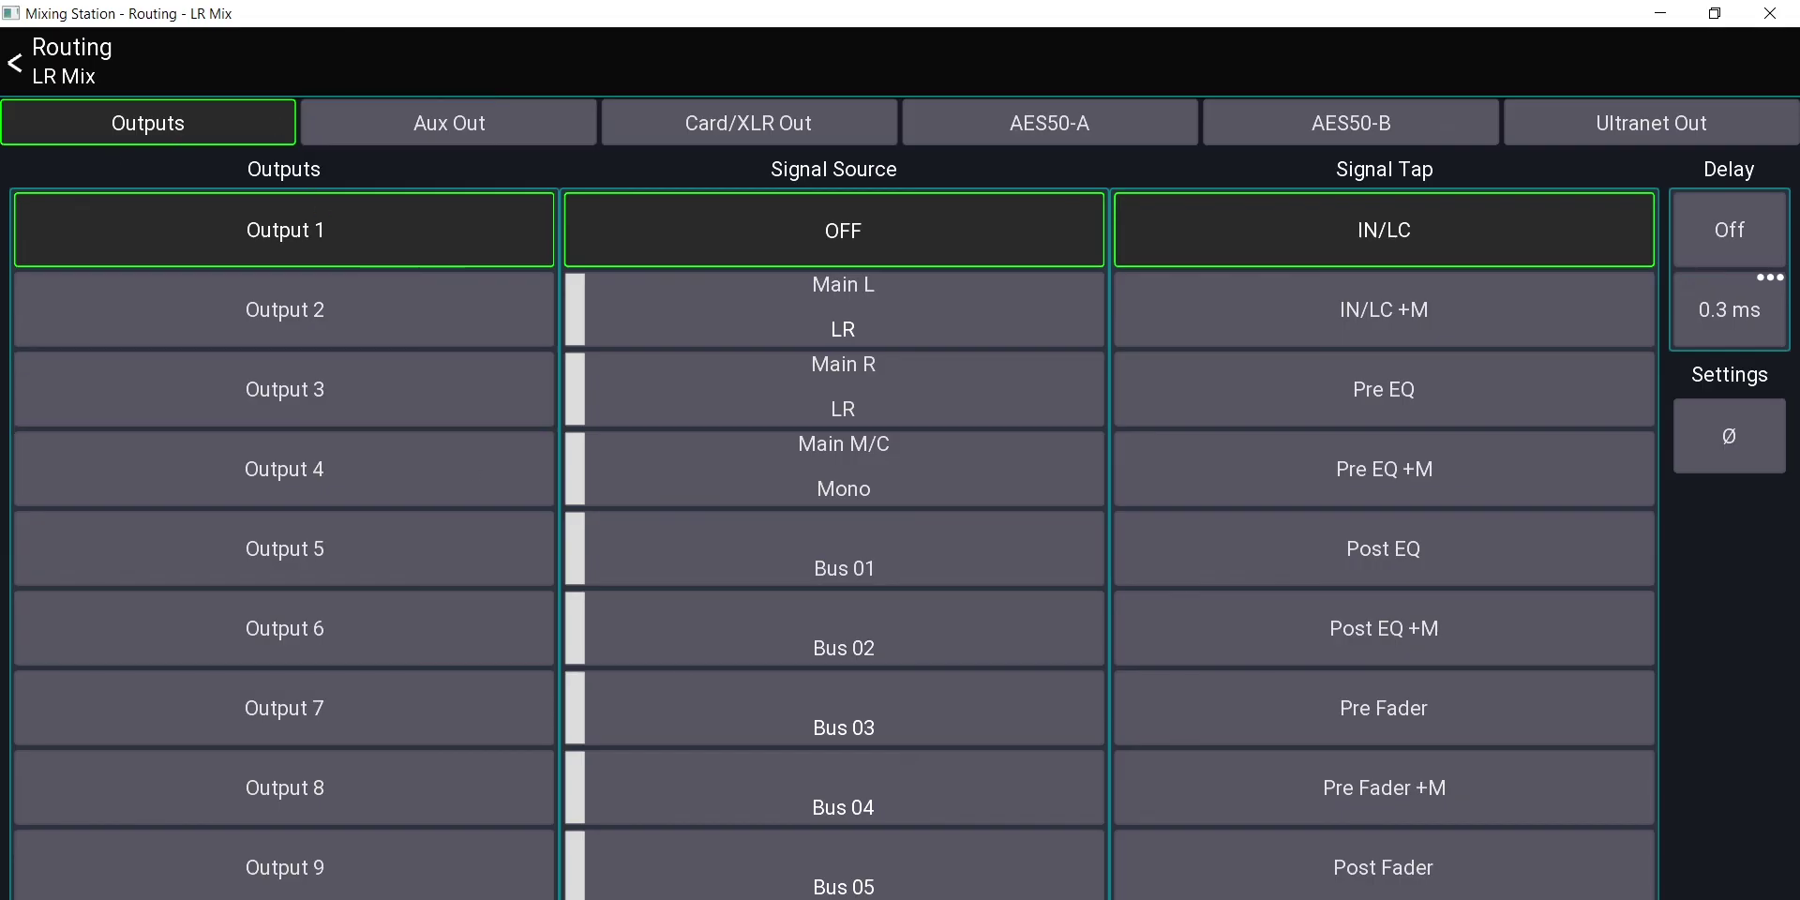
# Step: Switch to the M32 Edit routing window, view its Out 1-16 assignments for comparison, and return to Mixing Station
pyautogui.click(1556, 844)
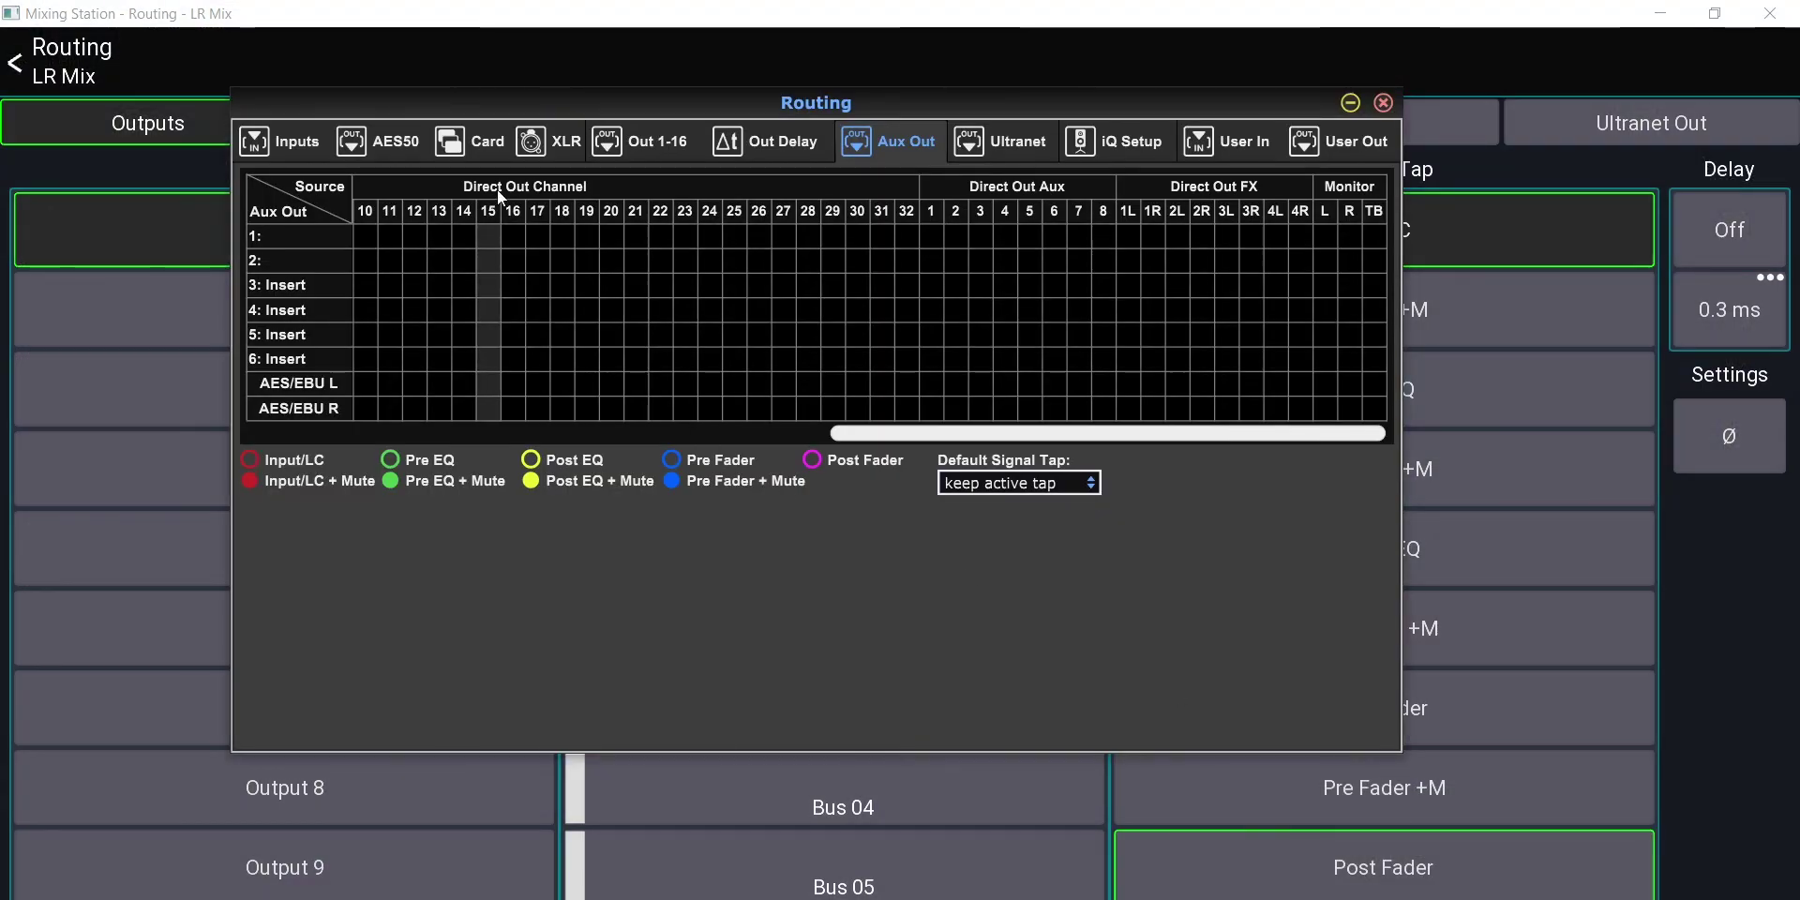
pyautogui.click(664, 137)
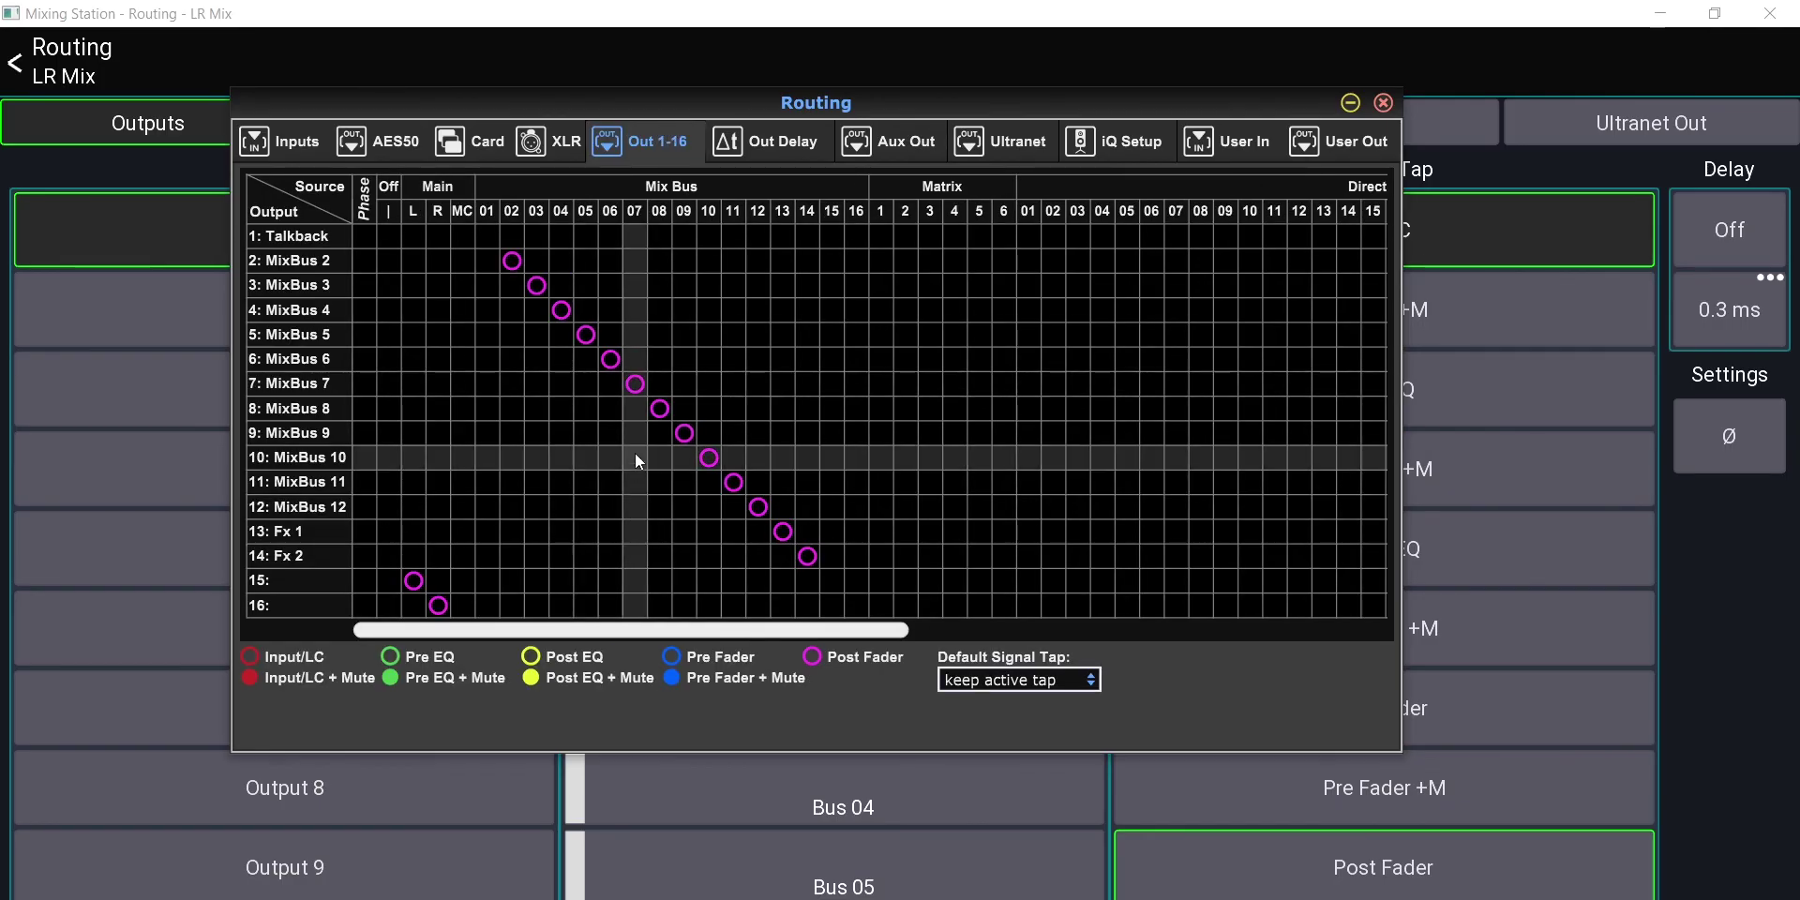
pyautogui.click(648, 14)
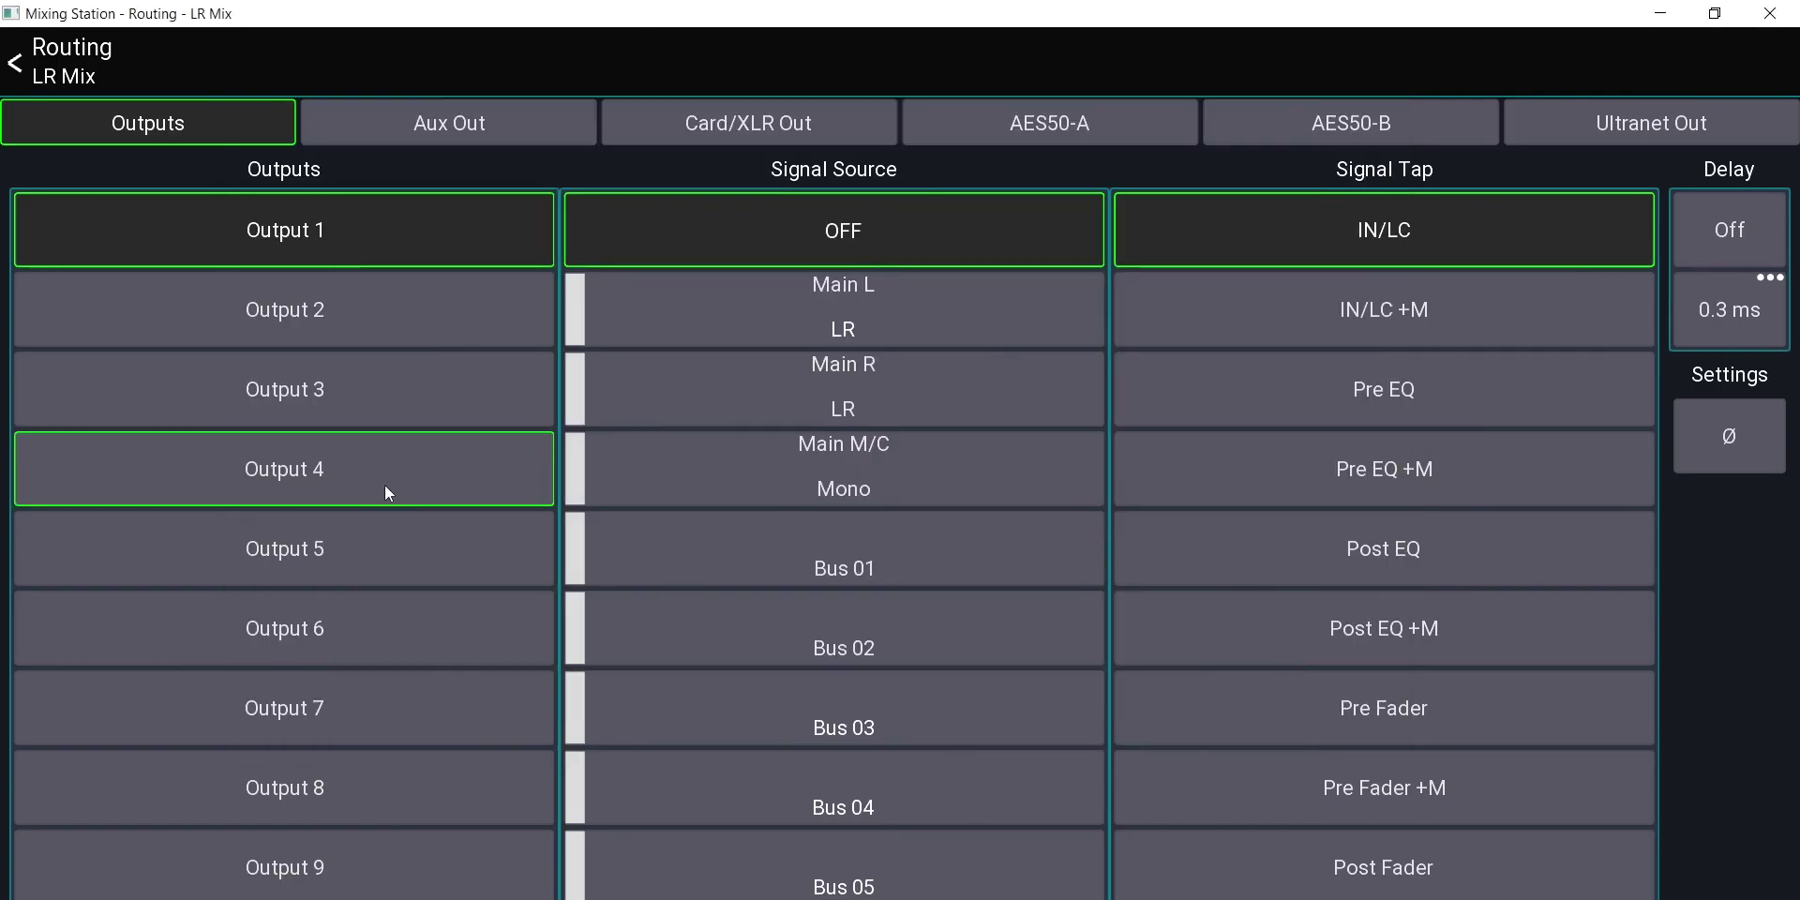
# Step: Look through the list of outputs and the signal sources available for output 1, down to the channel direct outs
pyautogui.scroll(-6, 383, 482)
pyautogui.scroll(3, 383, 482)
pyautogui.scroll(-3, 383, 482)
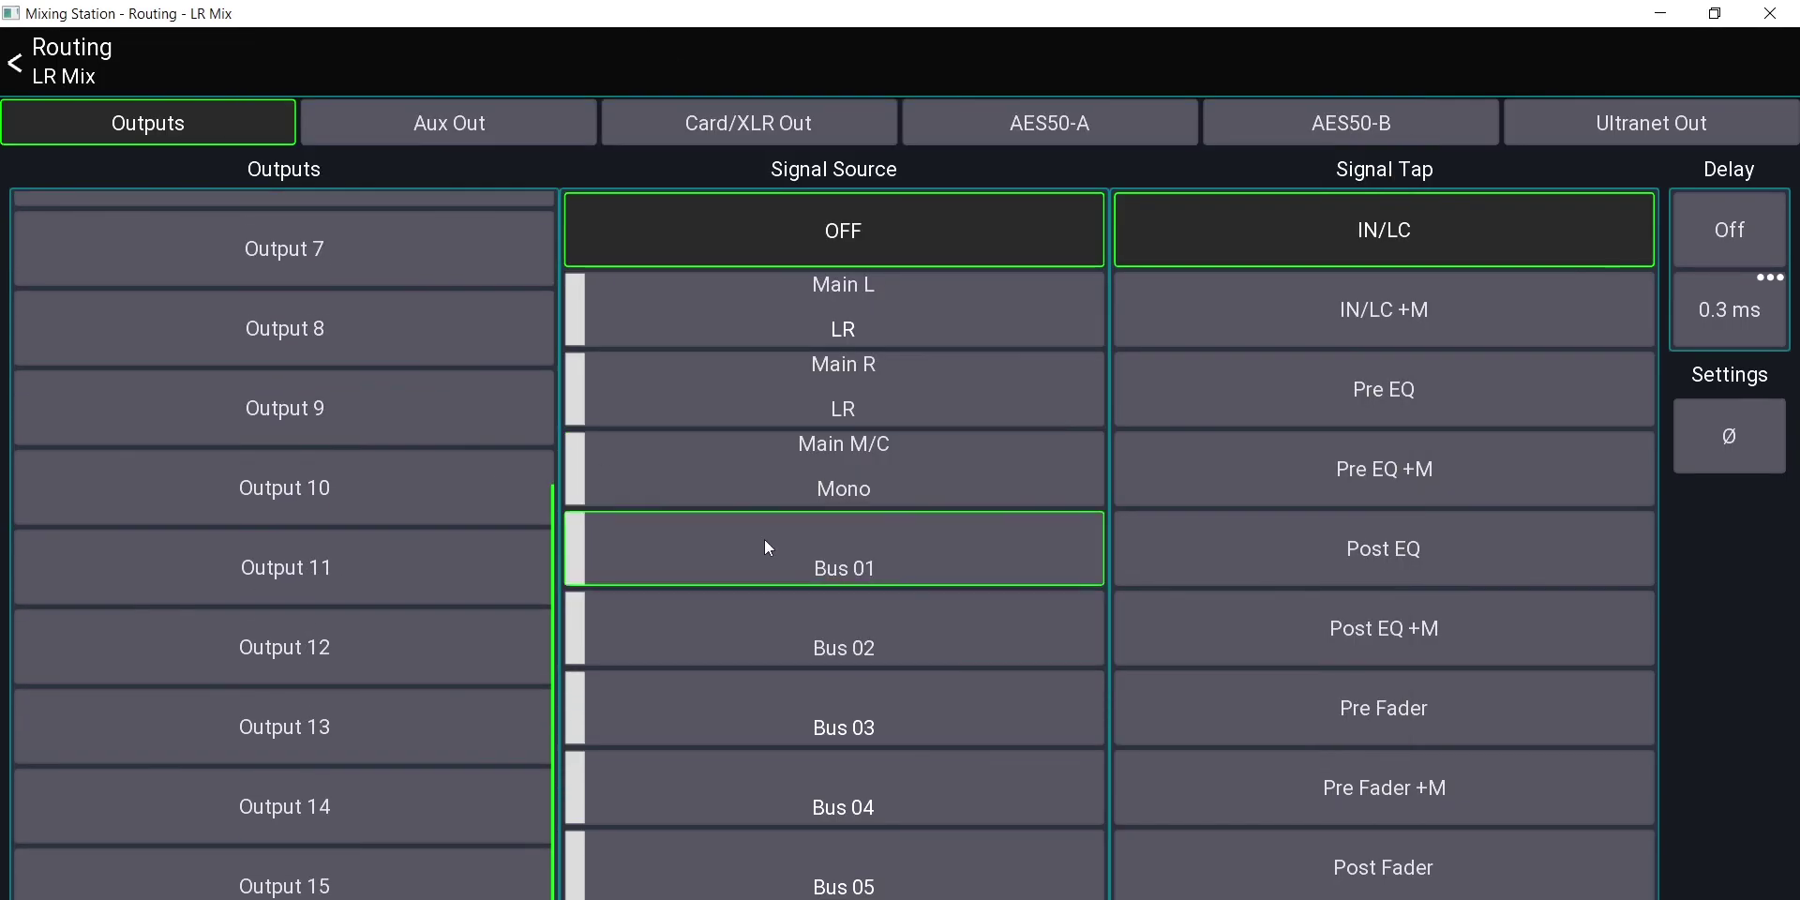
pyautogui.scroll(-10, 767, 548)
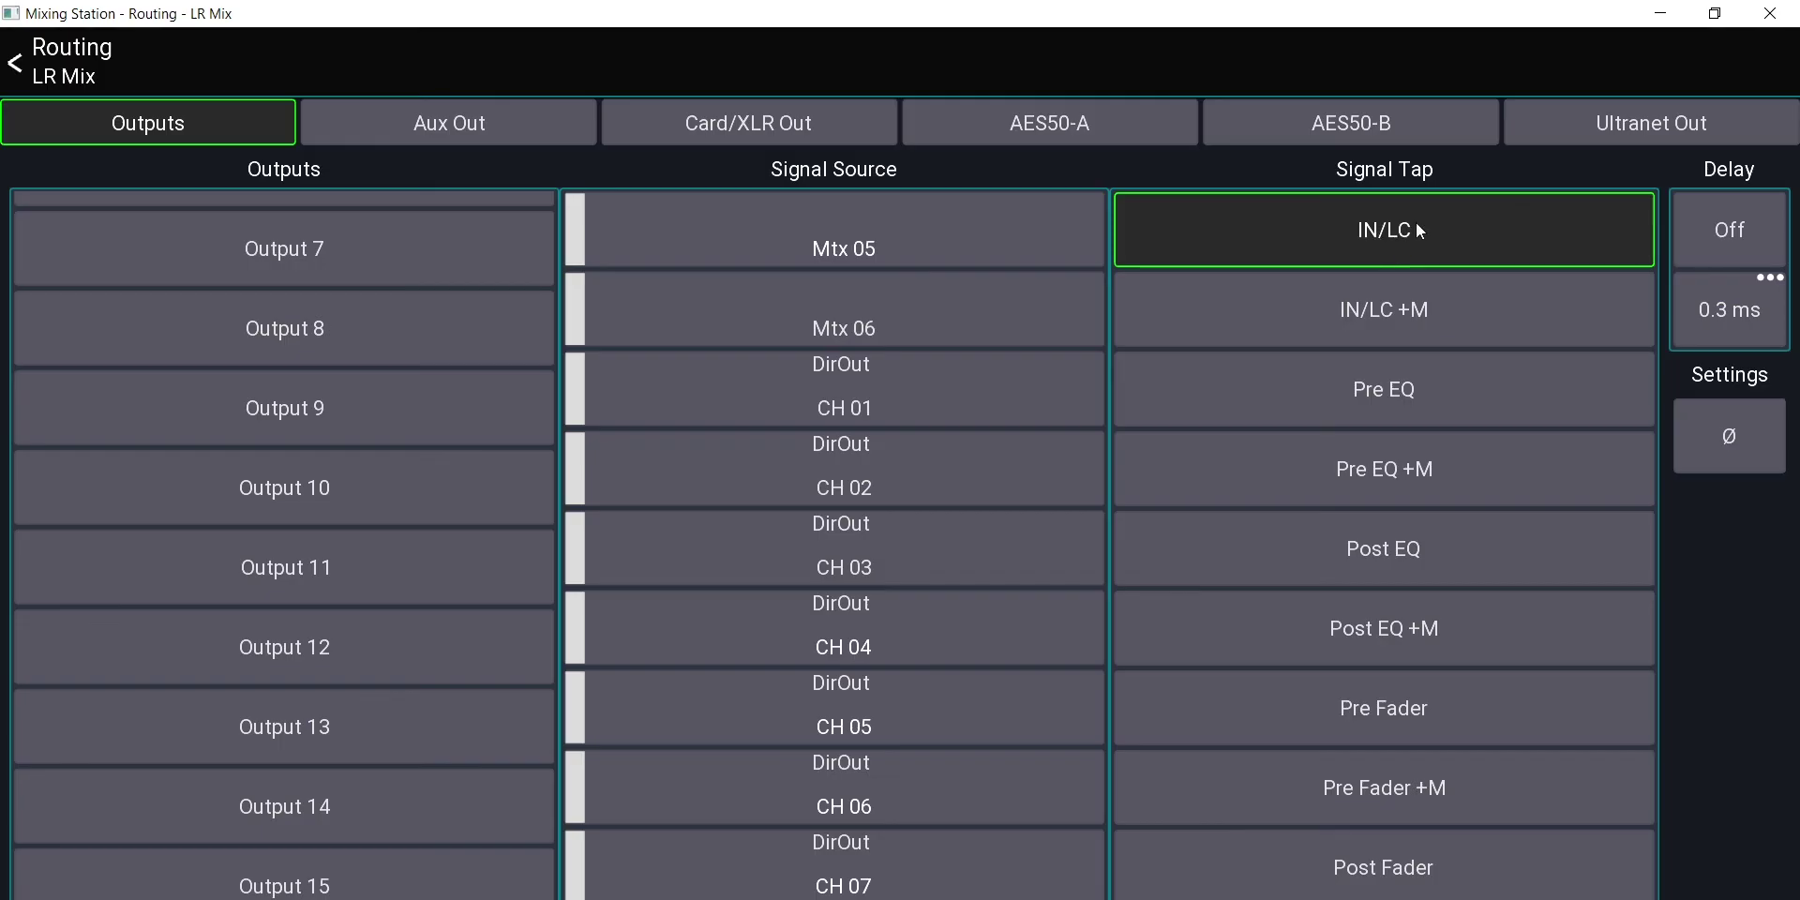
# Step: Try the Post EQ, Pre Fader and Post Fader signal taps on output 1, and set the tap to Pre EQ
pyautogui.click(1375, 386)
pyautogui.click(1380, 554)
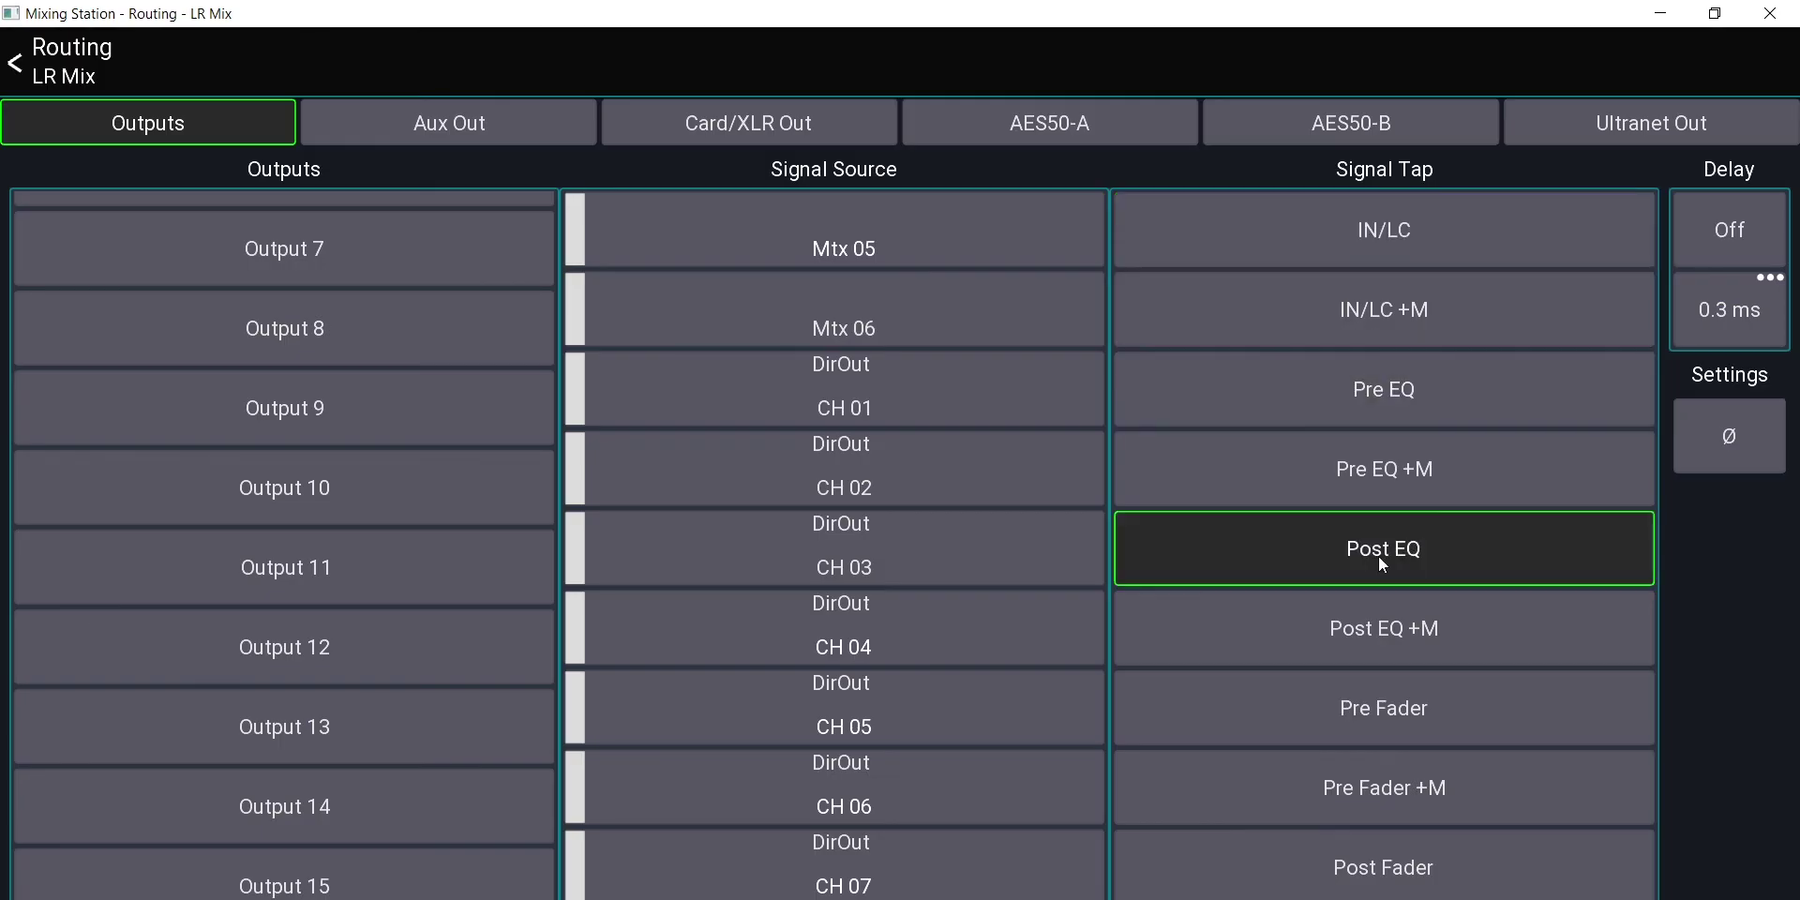
pyautogui.click(1386, 712)
pyautogui.click(1421, 870)
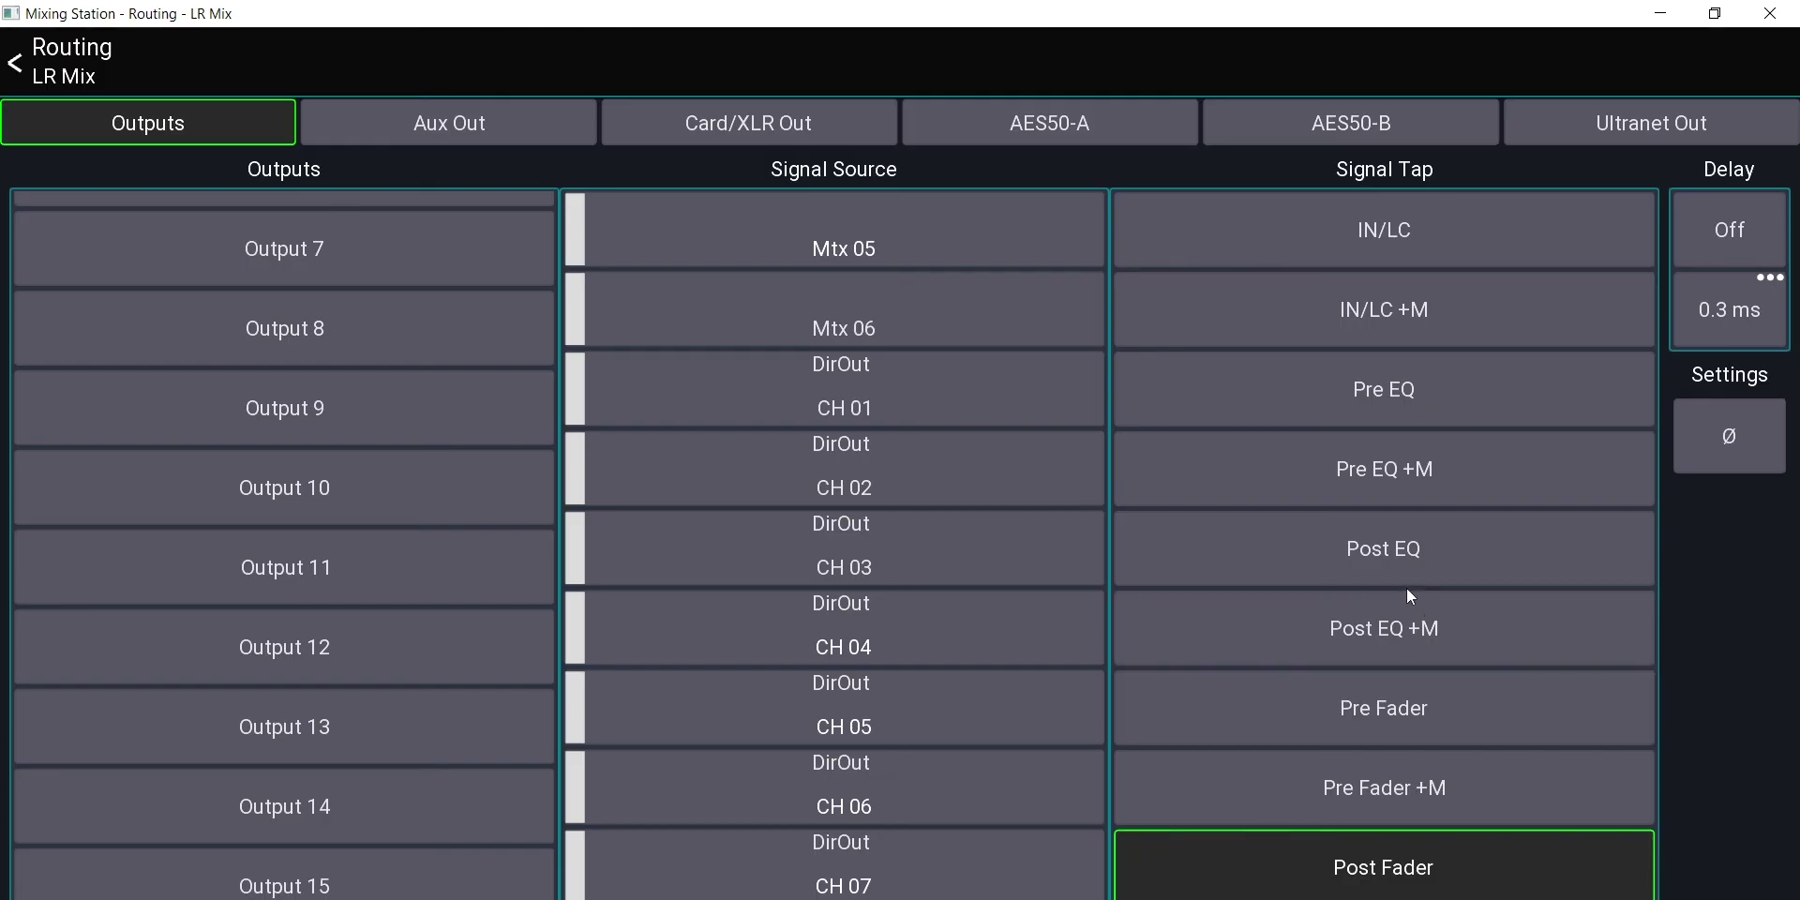
pyautogui.click(1390, 718)
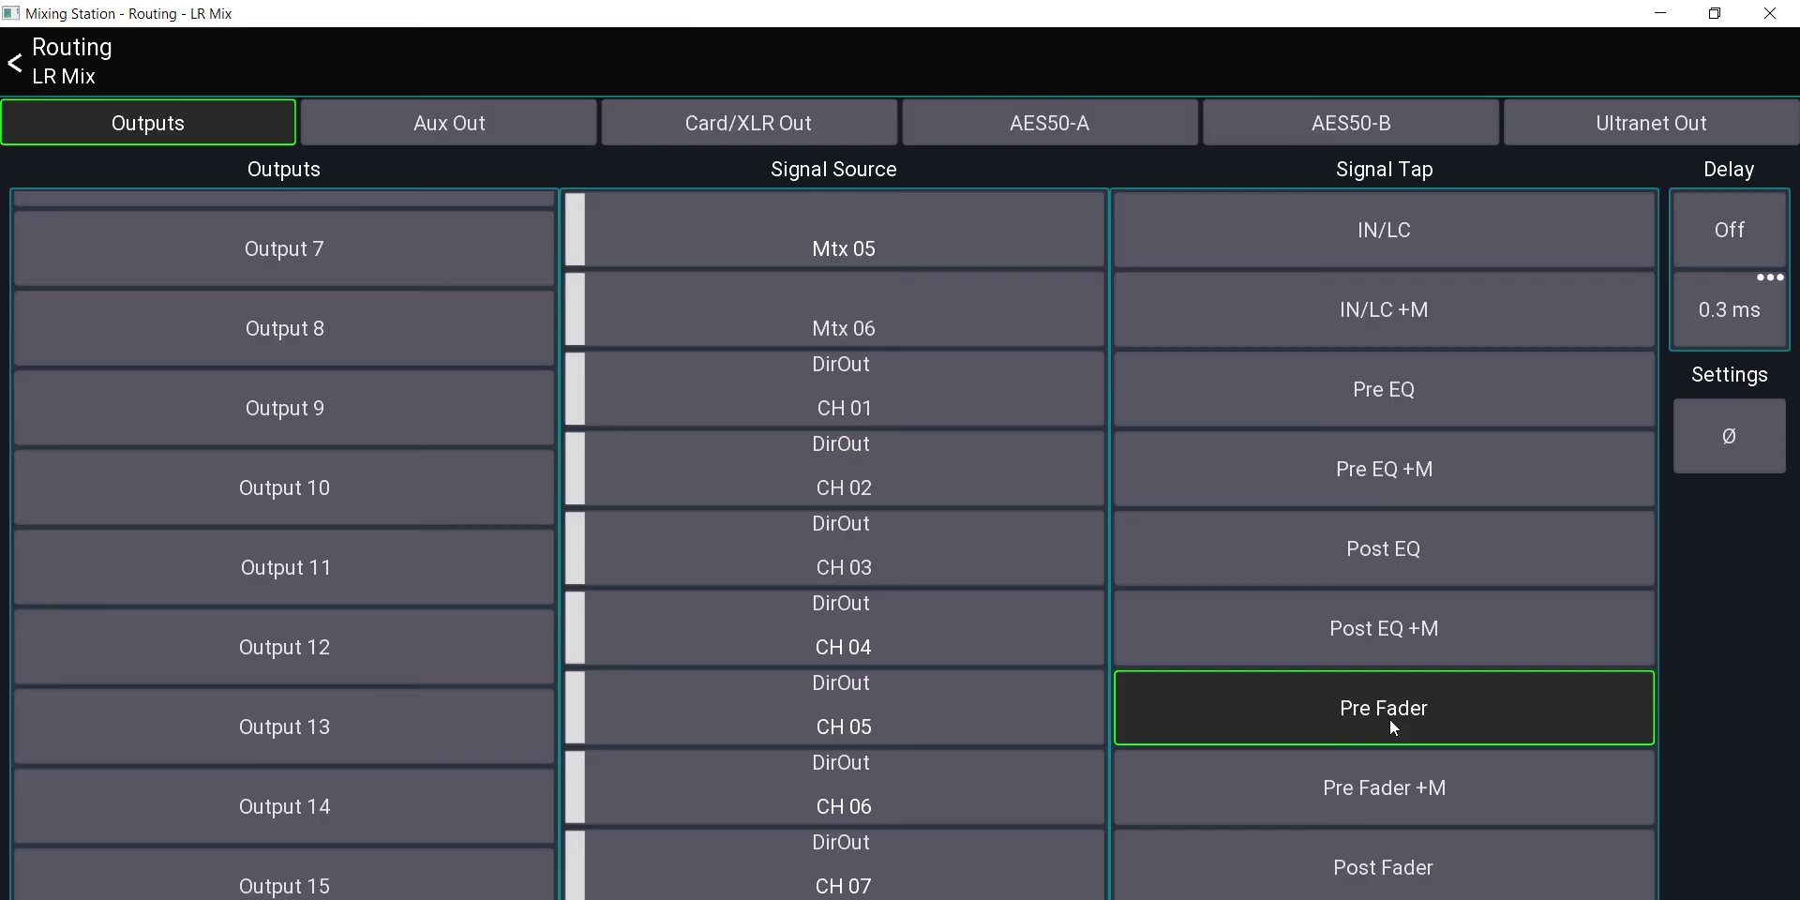
pyautogui.click(1369, 549)
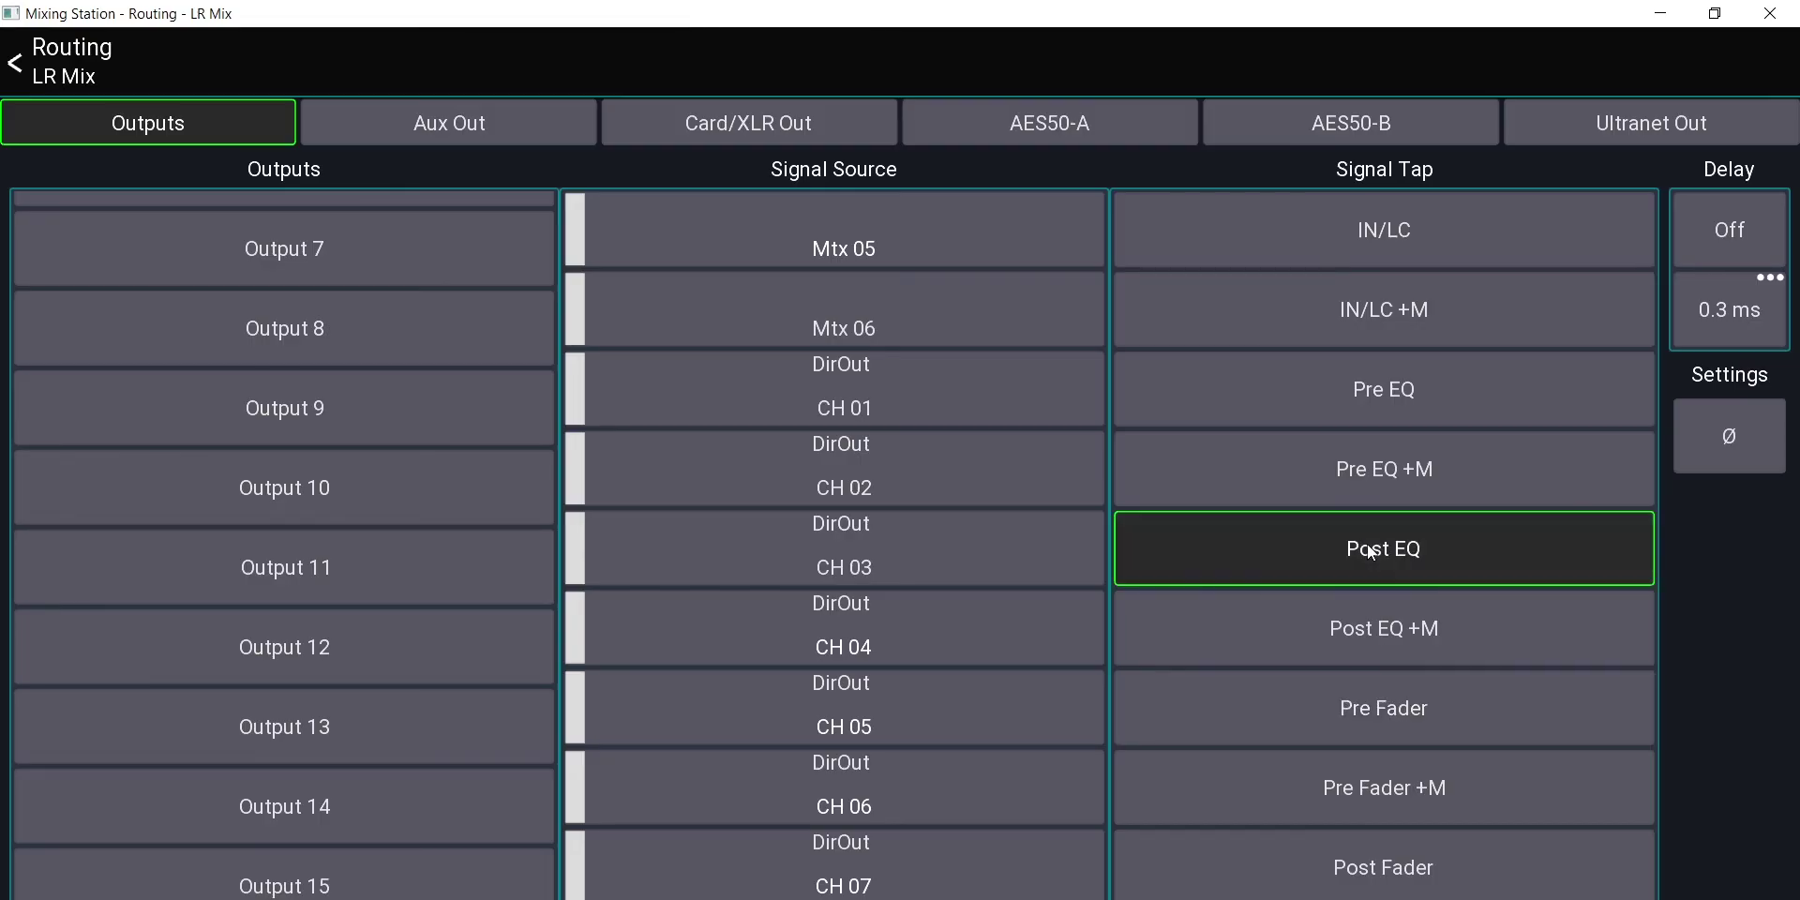
pyautogui.click(1388, 392)
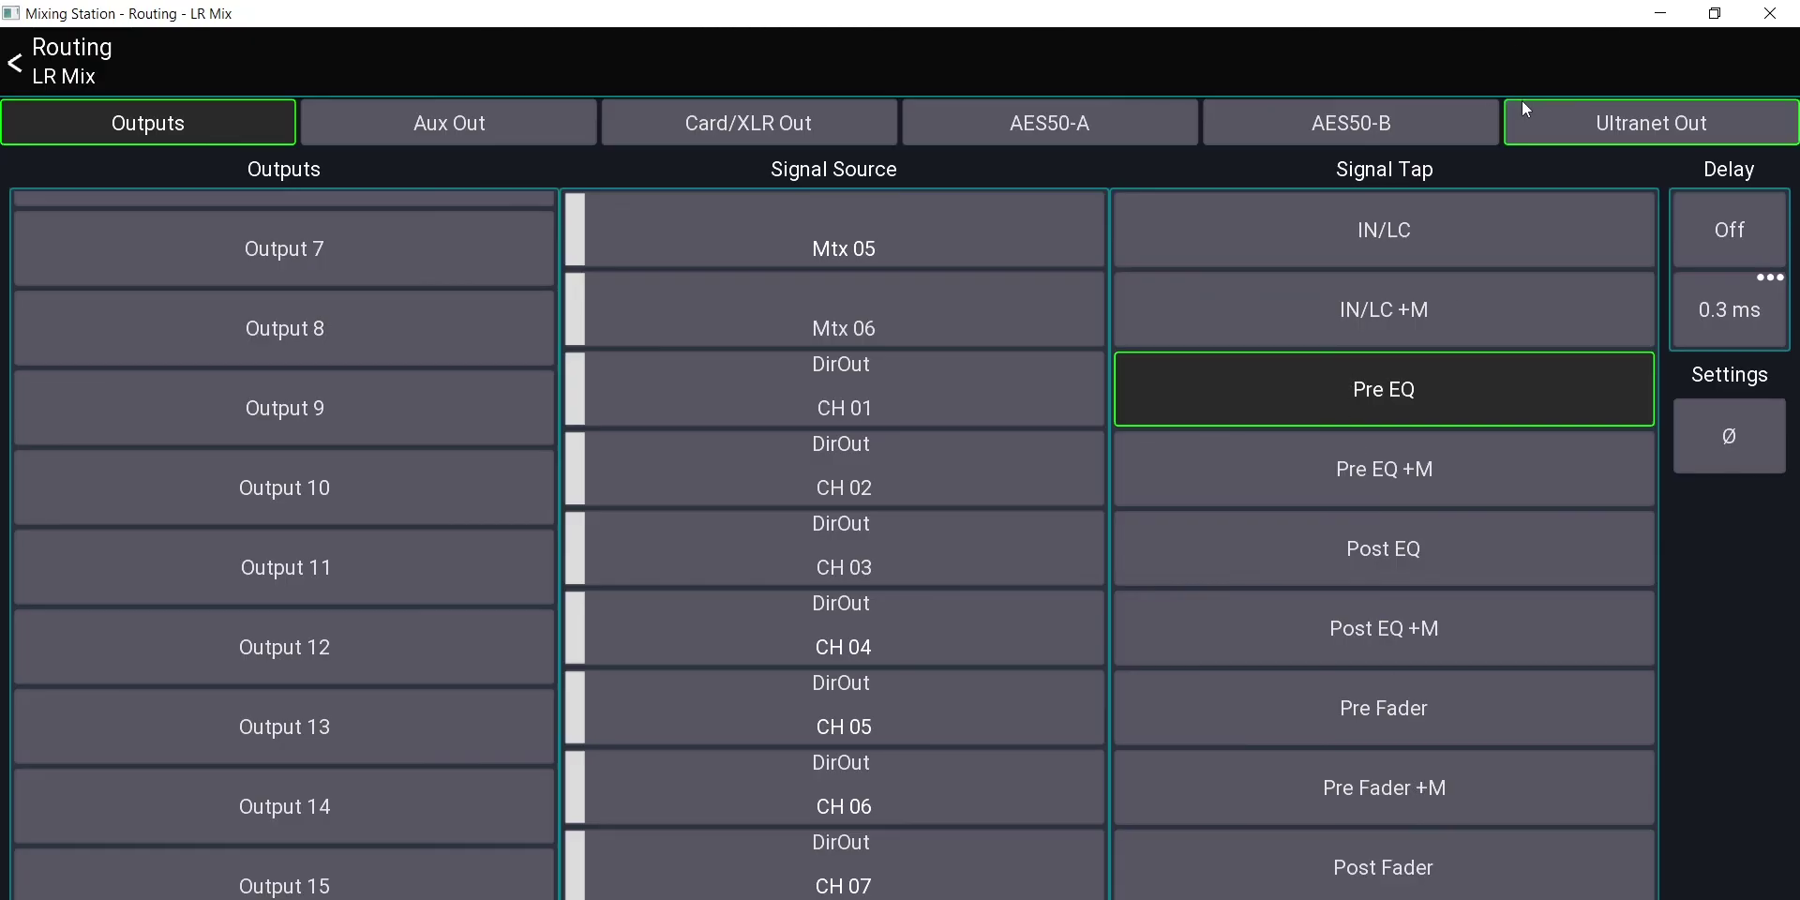
# Step: In the Aux Out routing, inspect the AES L and AES R outputs and look through their signal sources
pyautogui.click(486, 125)
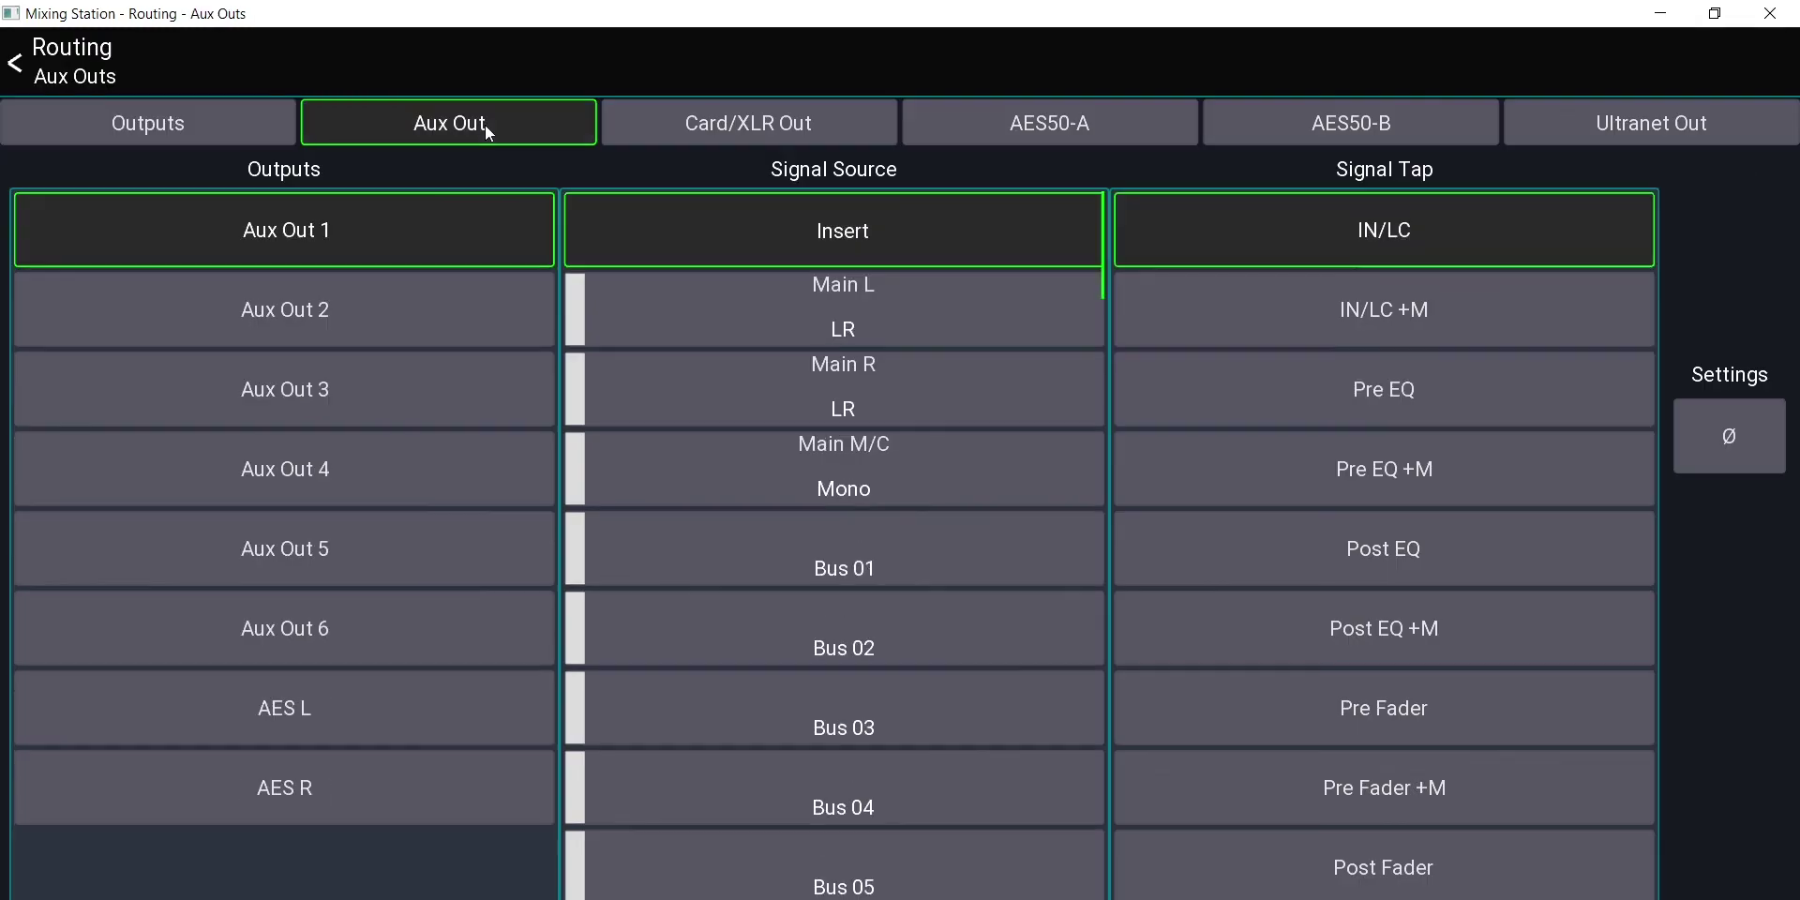
pyautogui.click(373, 722)
pyautogui.click(369, 777)
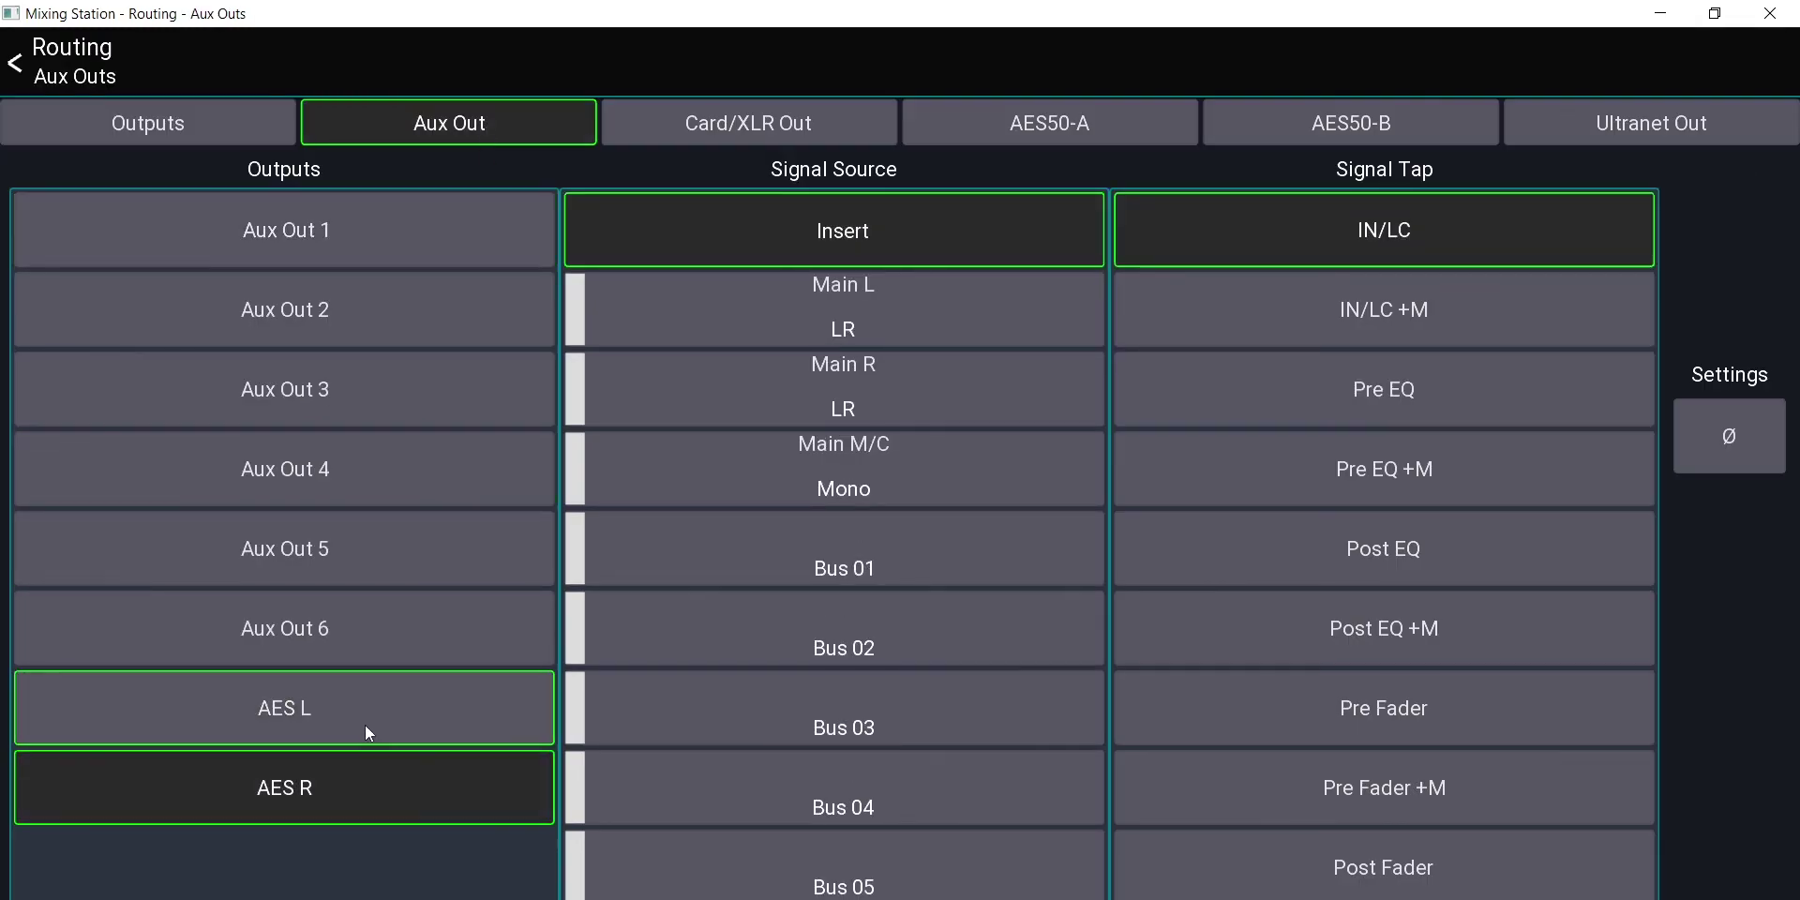
pyautogui.click(364, 724)
pyautogui.click(368, 767)
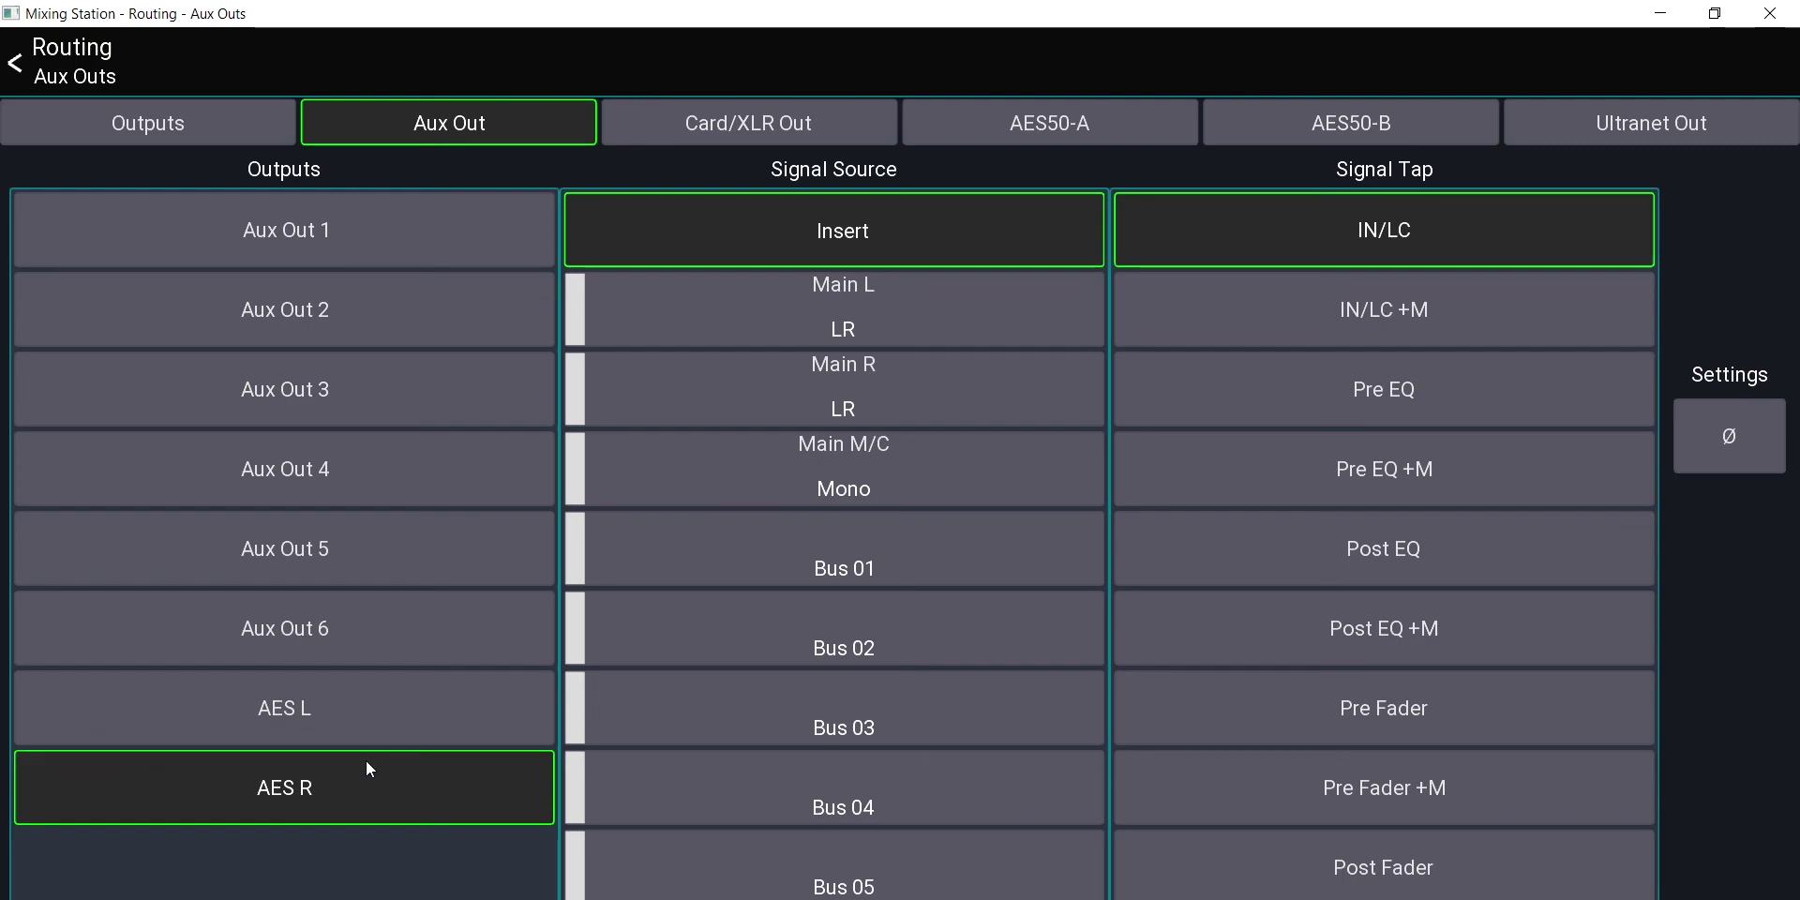
pyautogui.scroll(-10, 675, 671)
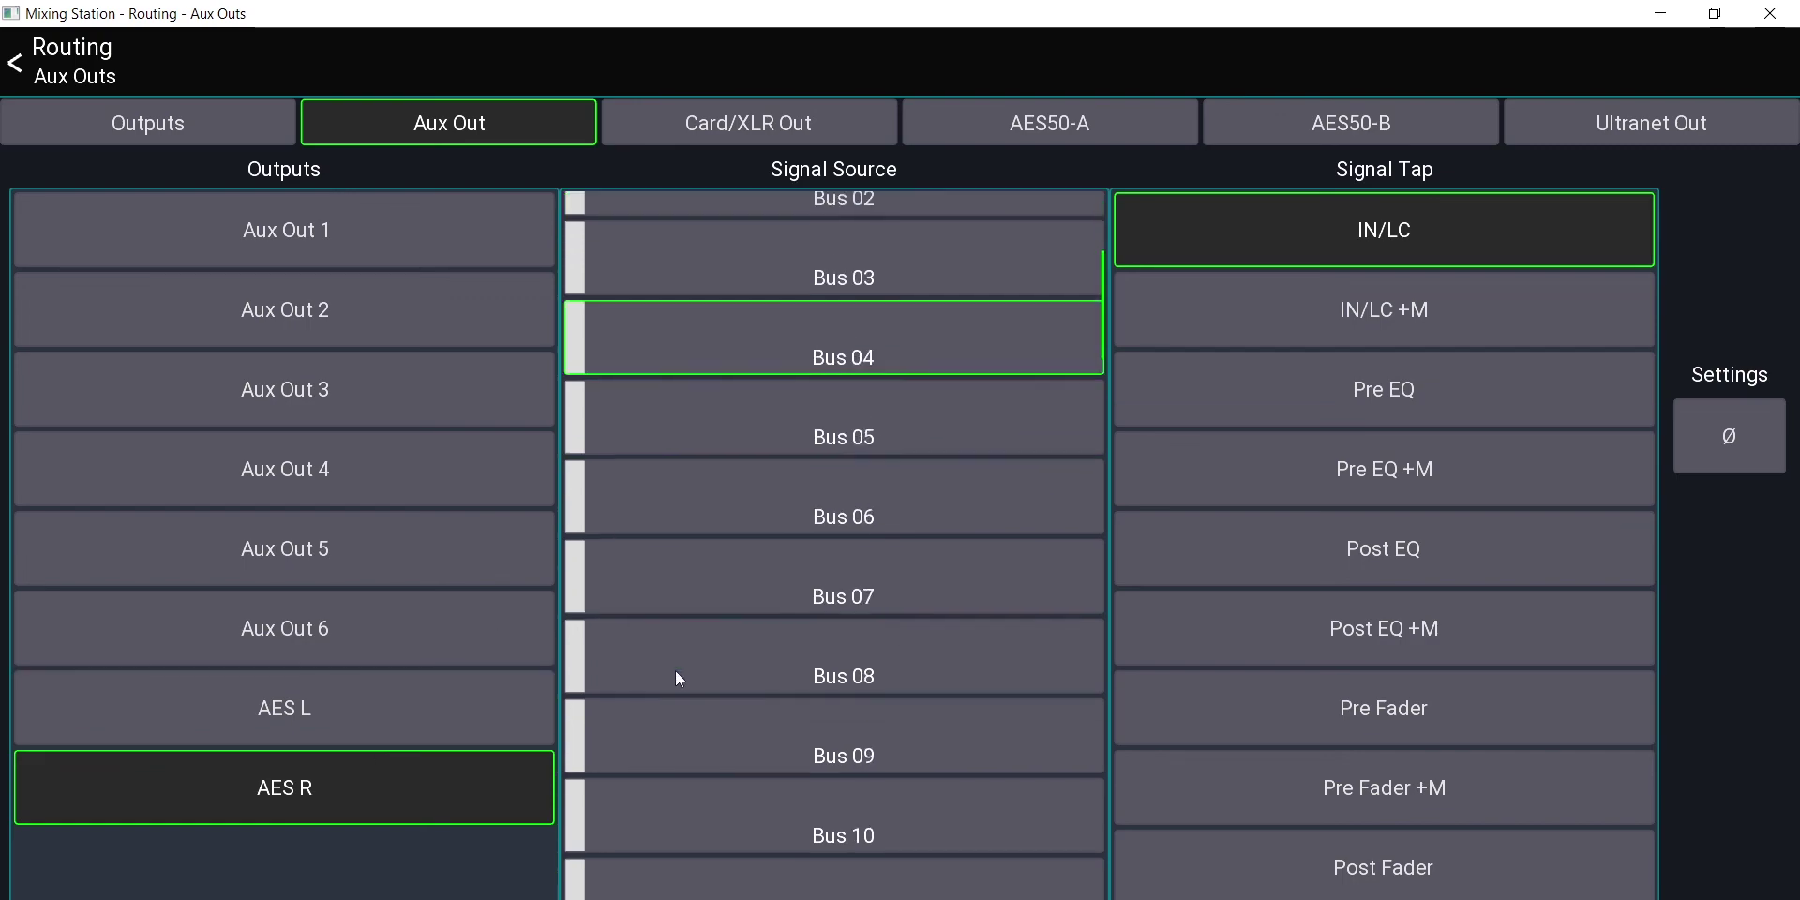
pyautogui.scroll(5, 696, 673)
pyautogui.click(695, 673)
# Step: Compare Mixing Station's Card/XLR output routing with the XLR routing in M32 Edit, and return to Mixing Station
pyautogui.click(677, 108)
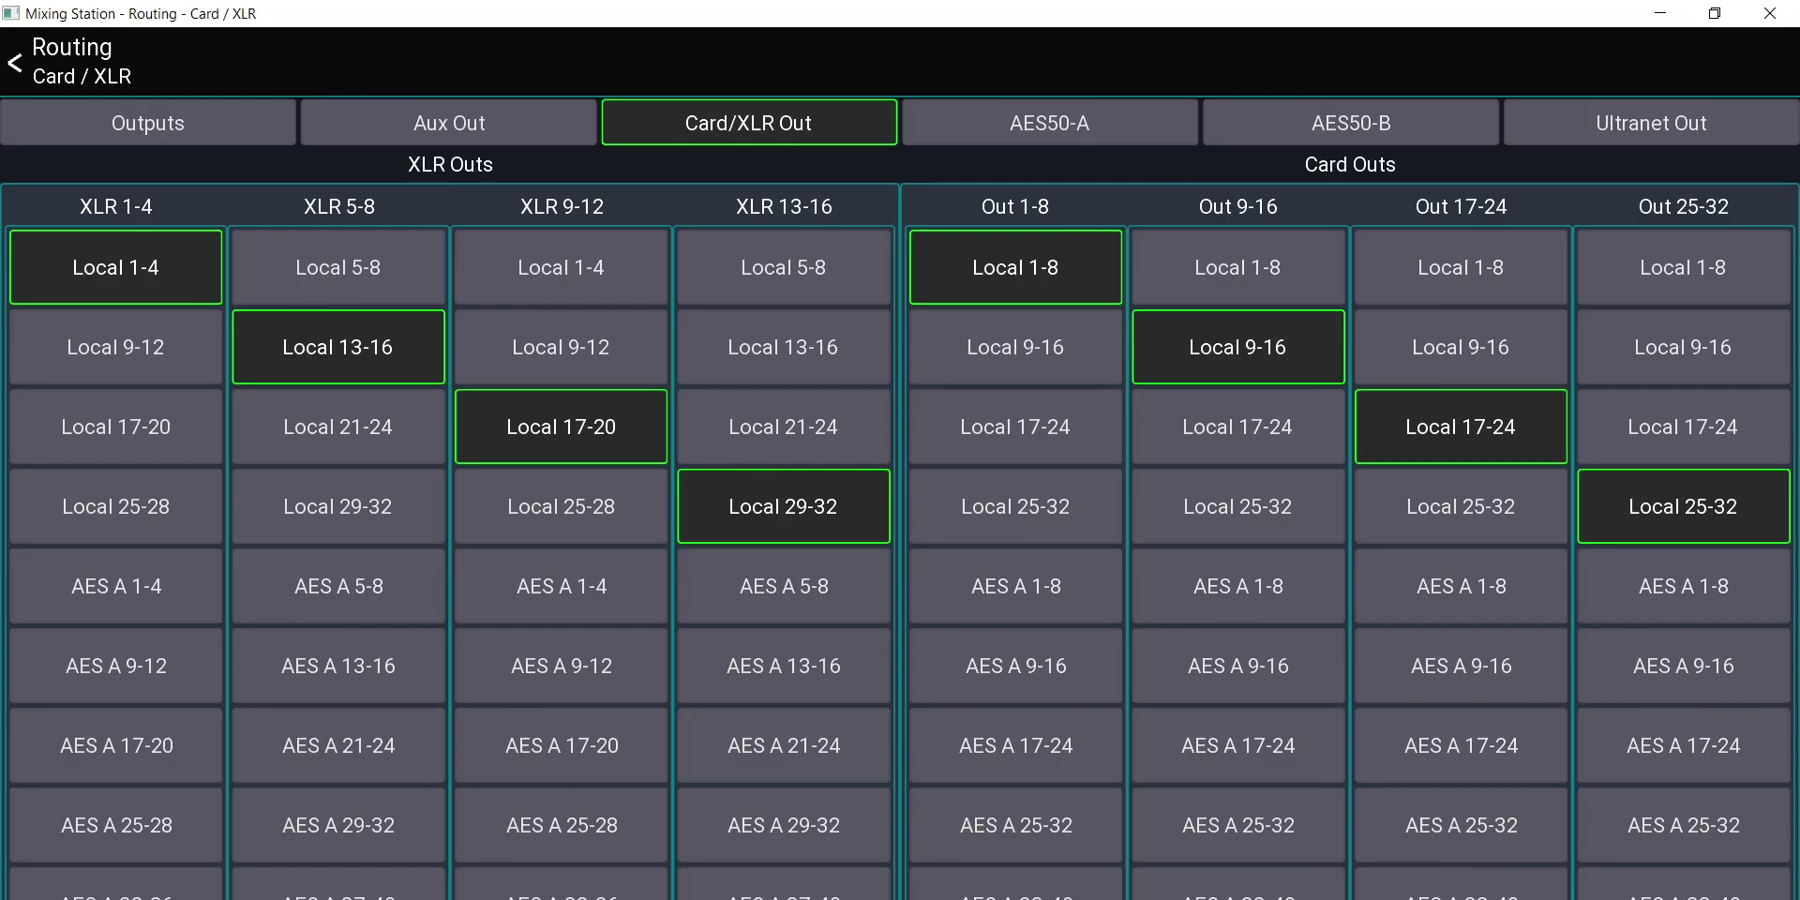
pyautogui.click(1449, 899)
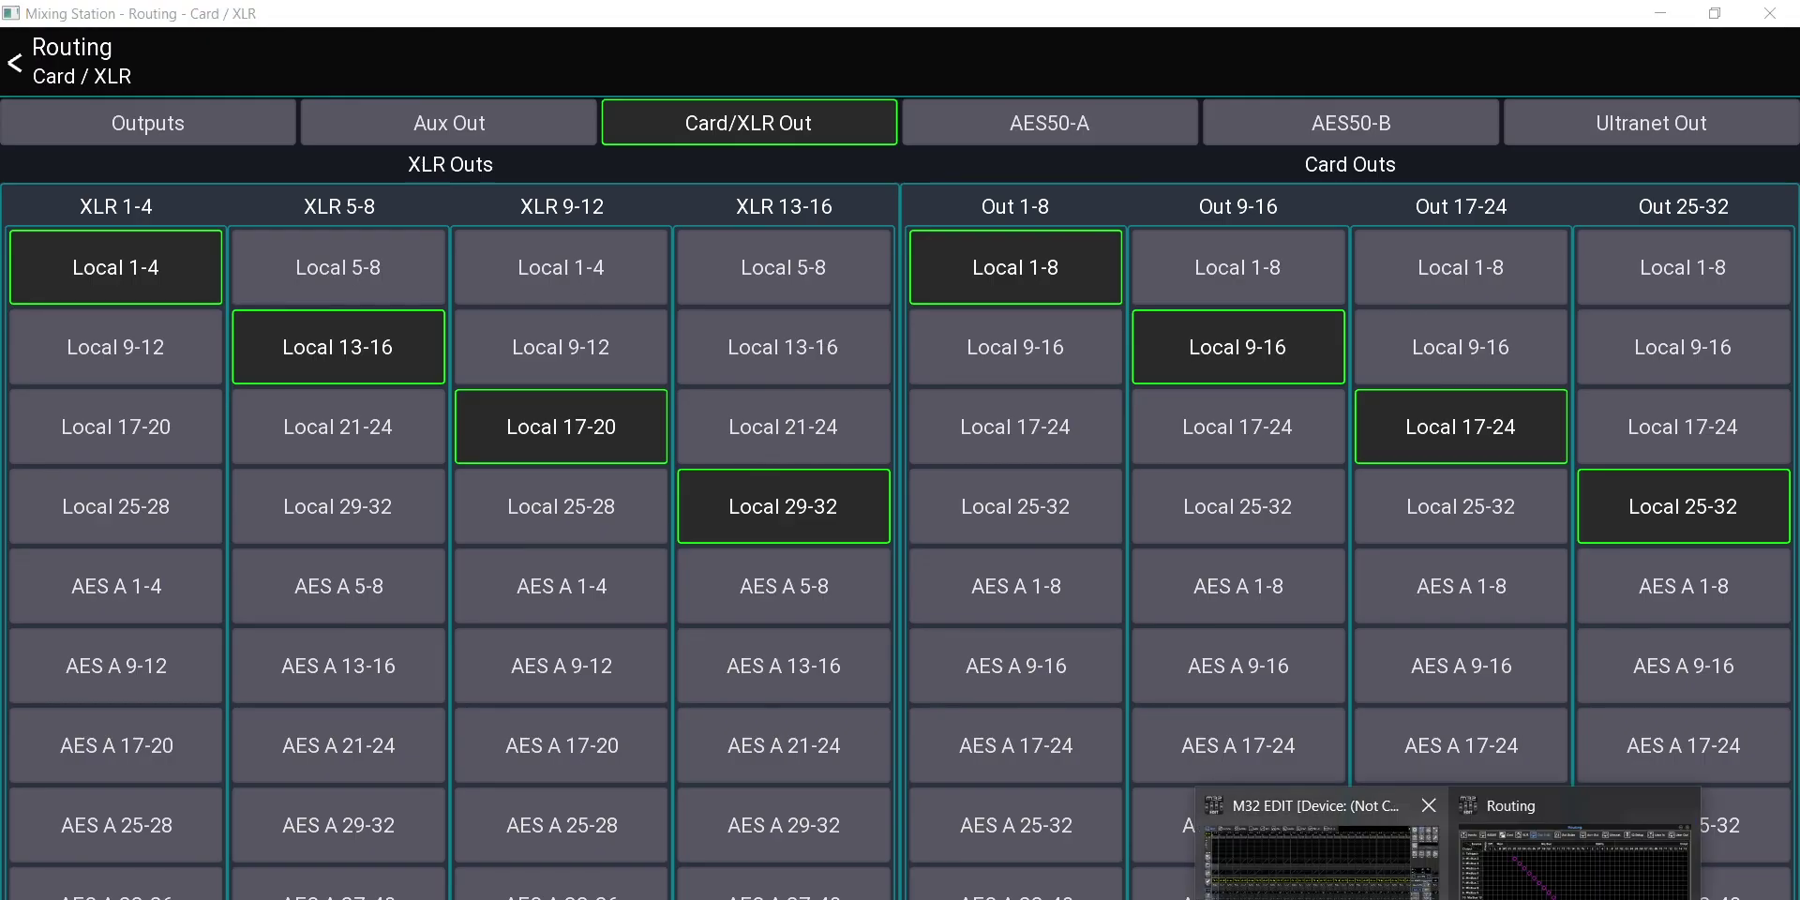
pyautogui.click(1575, 848)
pyautogui.click(544, 145)
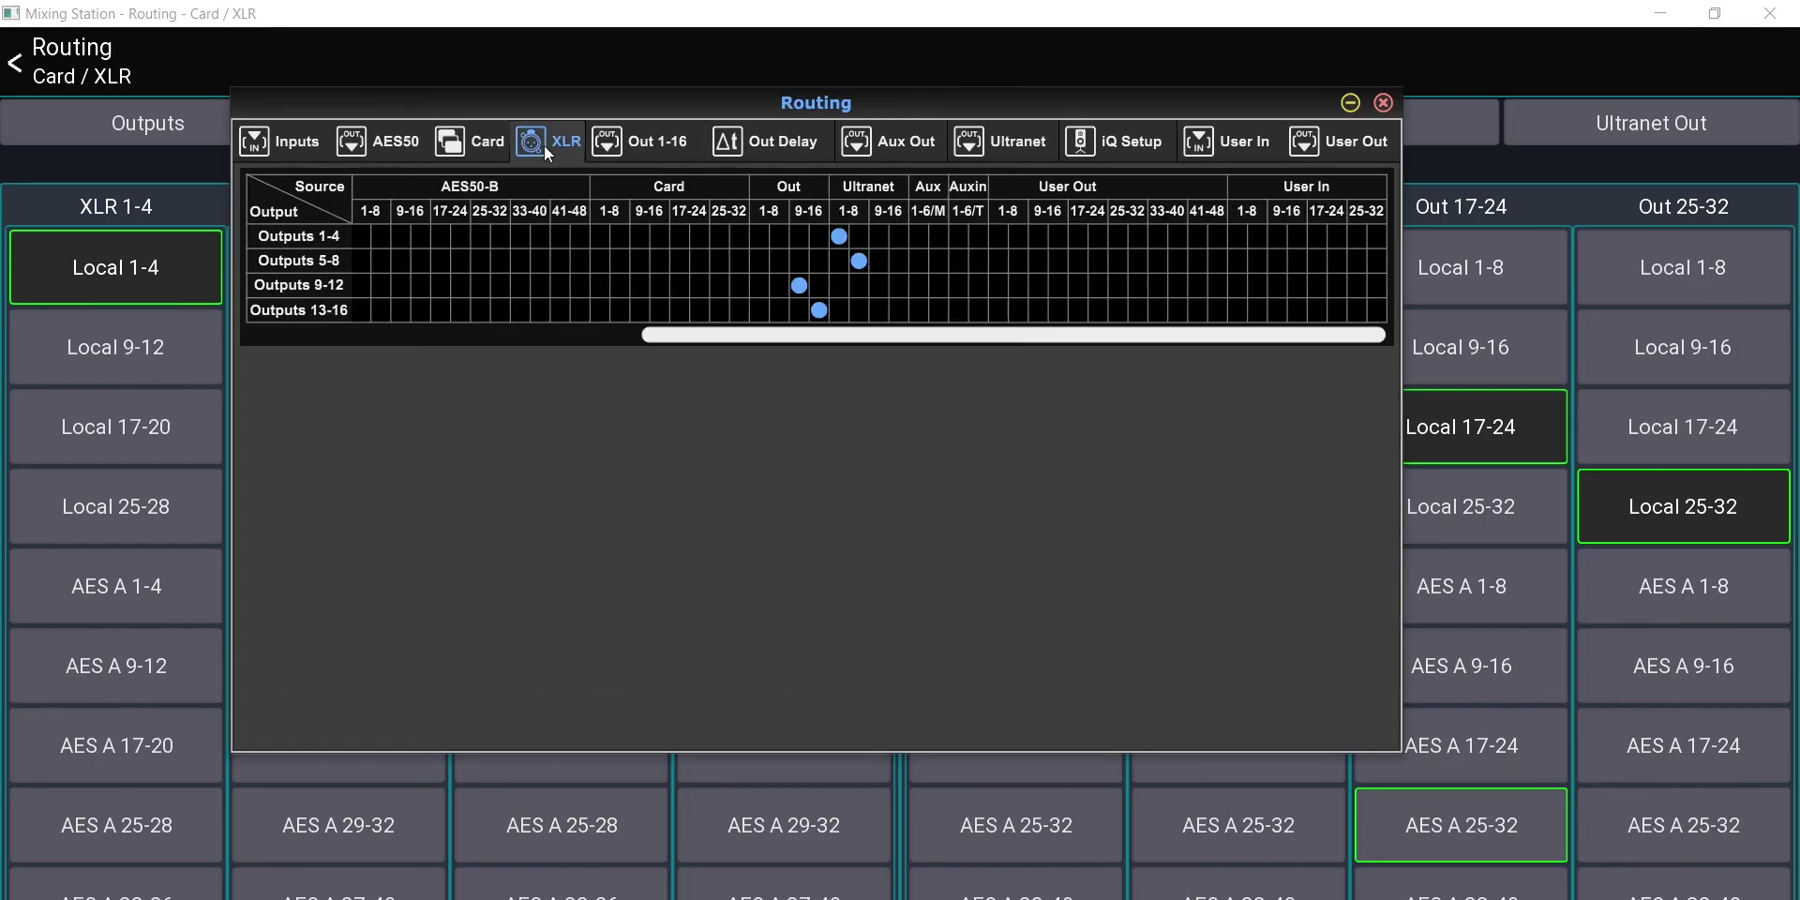
pyautogui.click(775, 36)
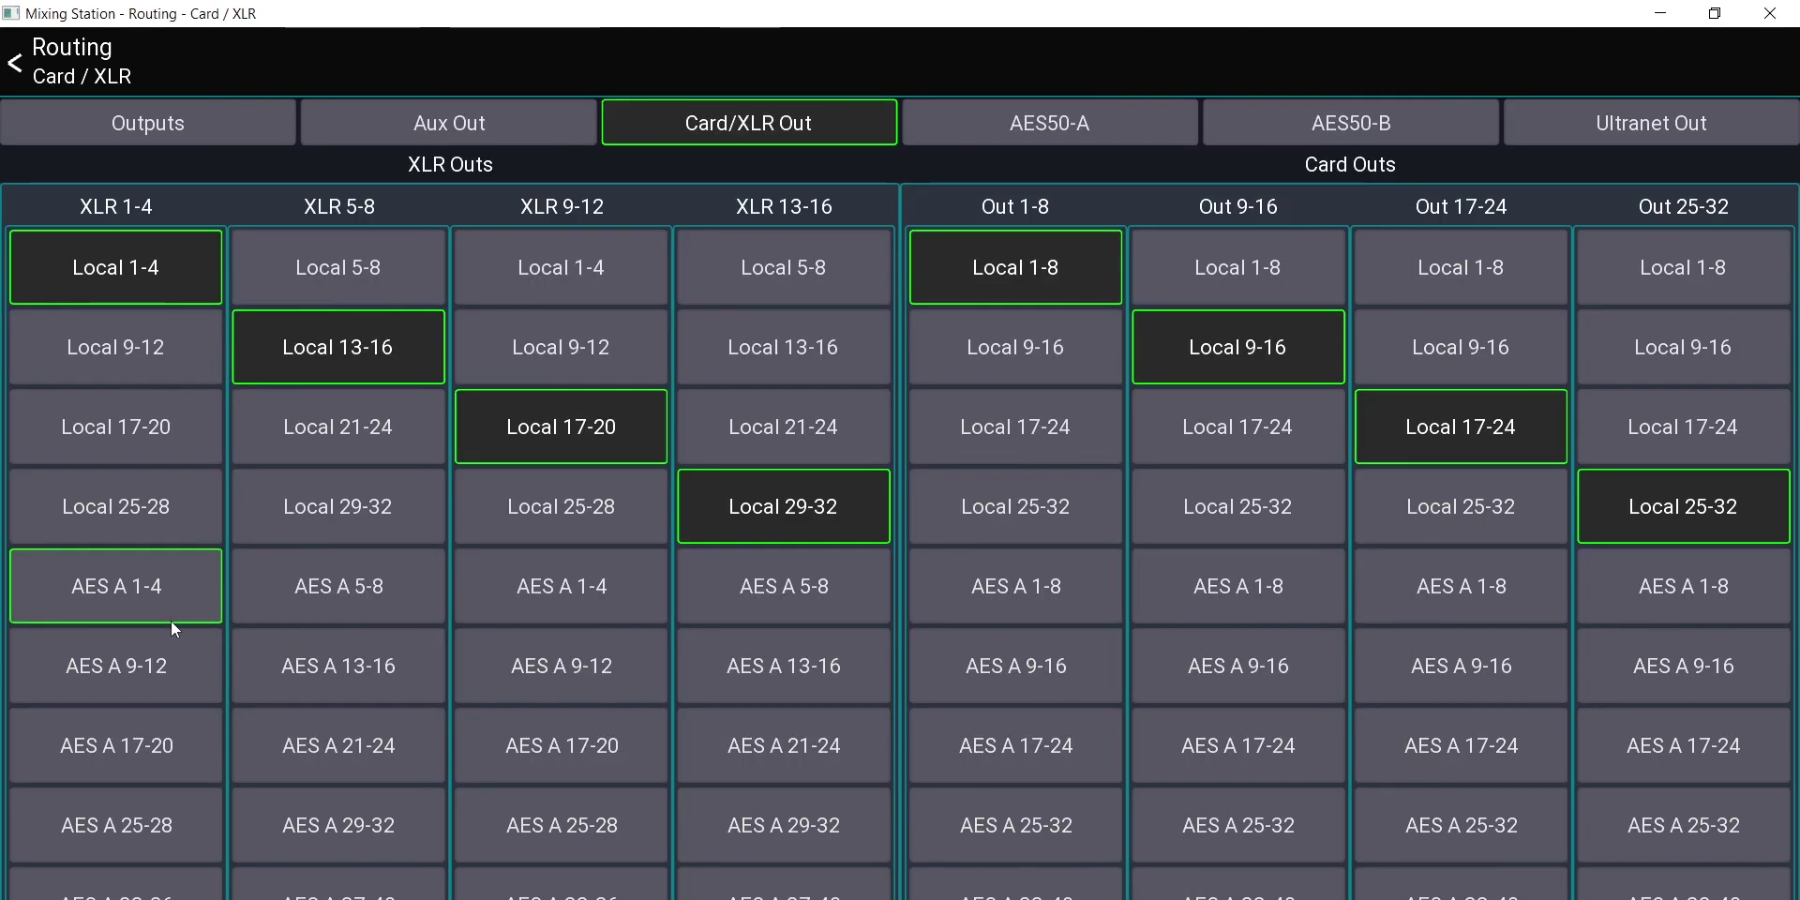
# Step: Try Out 1-4 as the source for XLR 1-4, and set the source to Ultranet 1-4
pyautogui.scroll(-10, 171, 621)
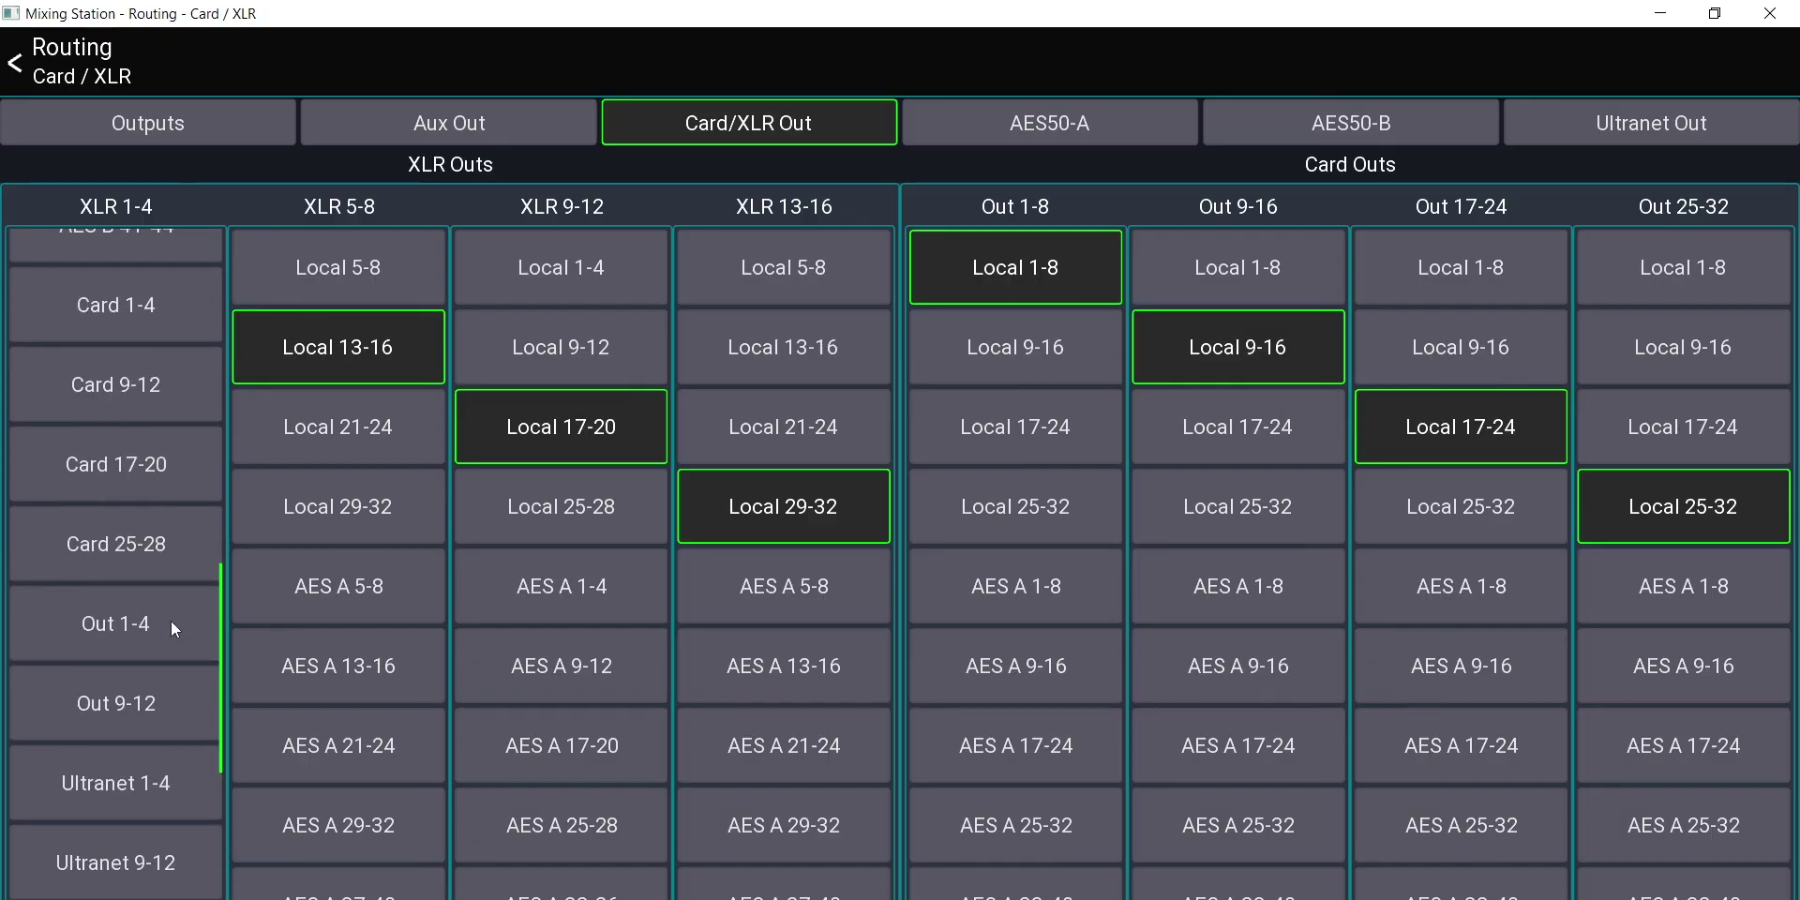
pyautogui.click(165, 632)
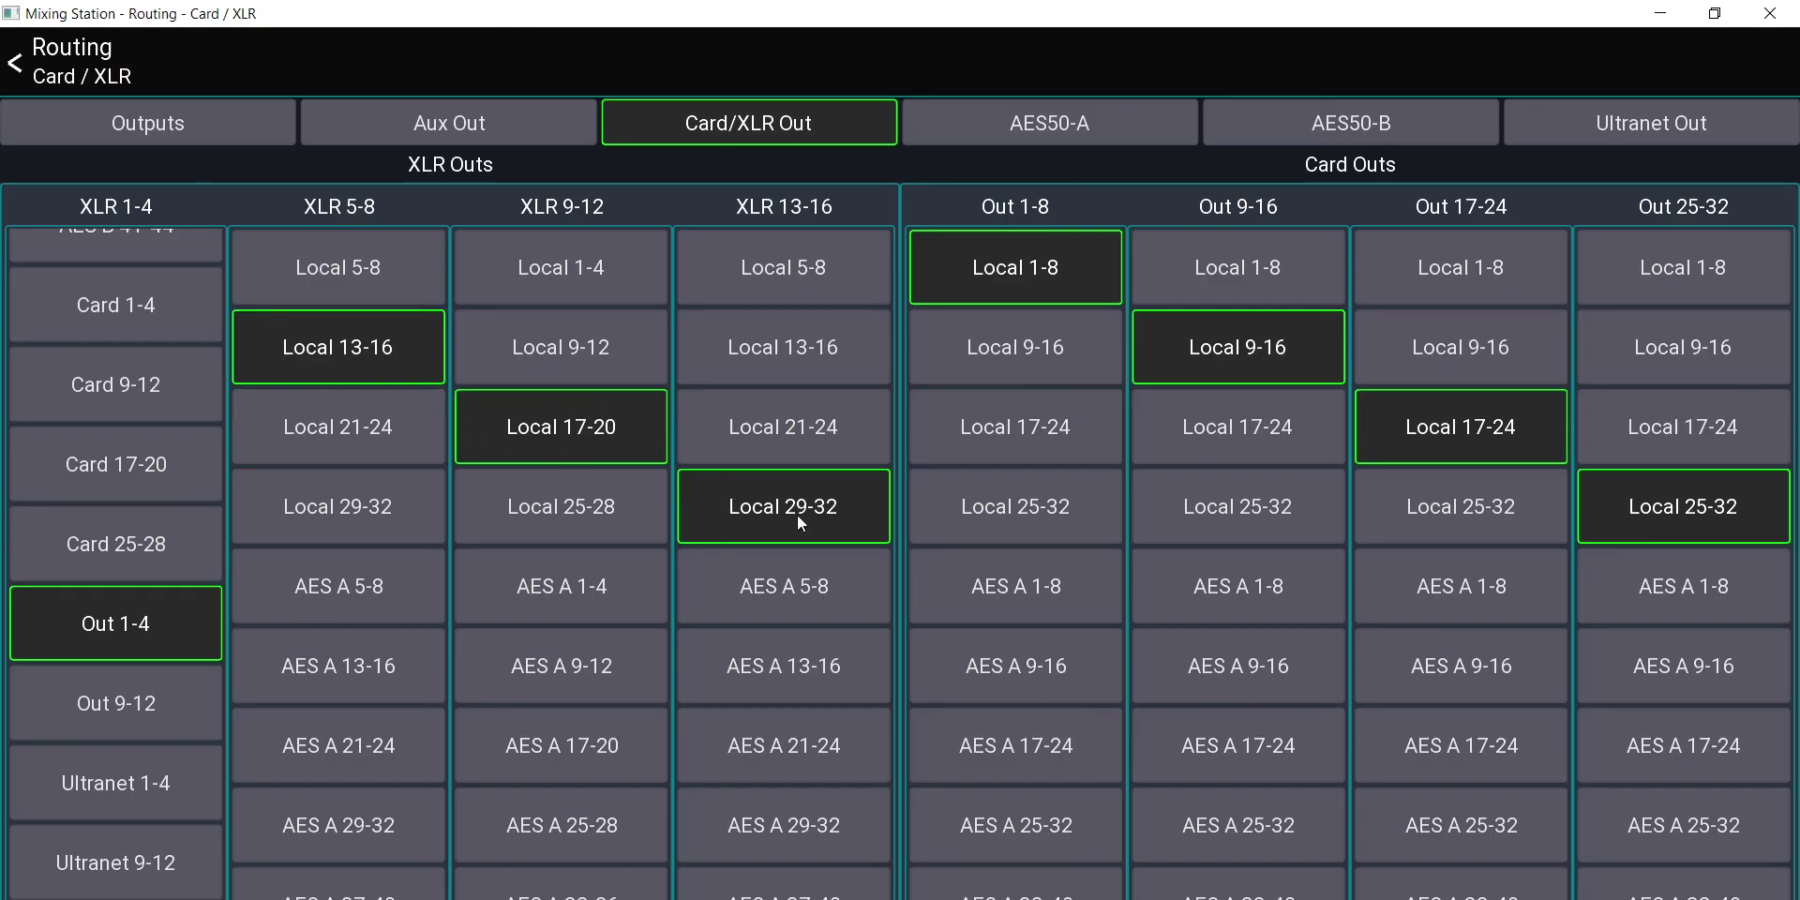
pyautogui.click(24, 793)
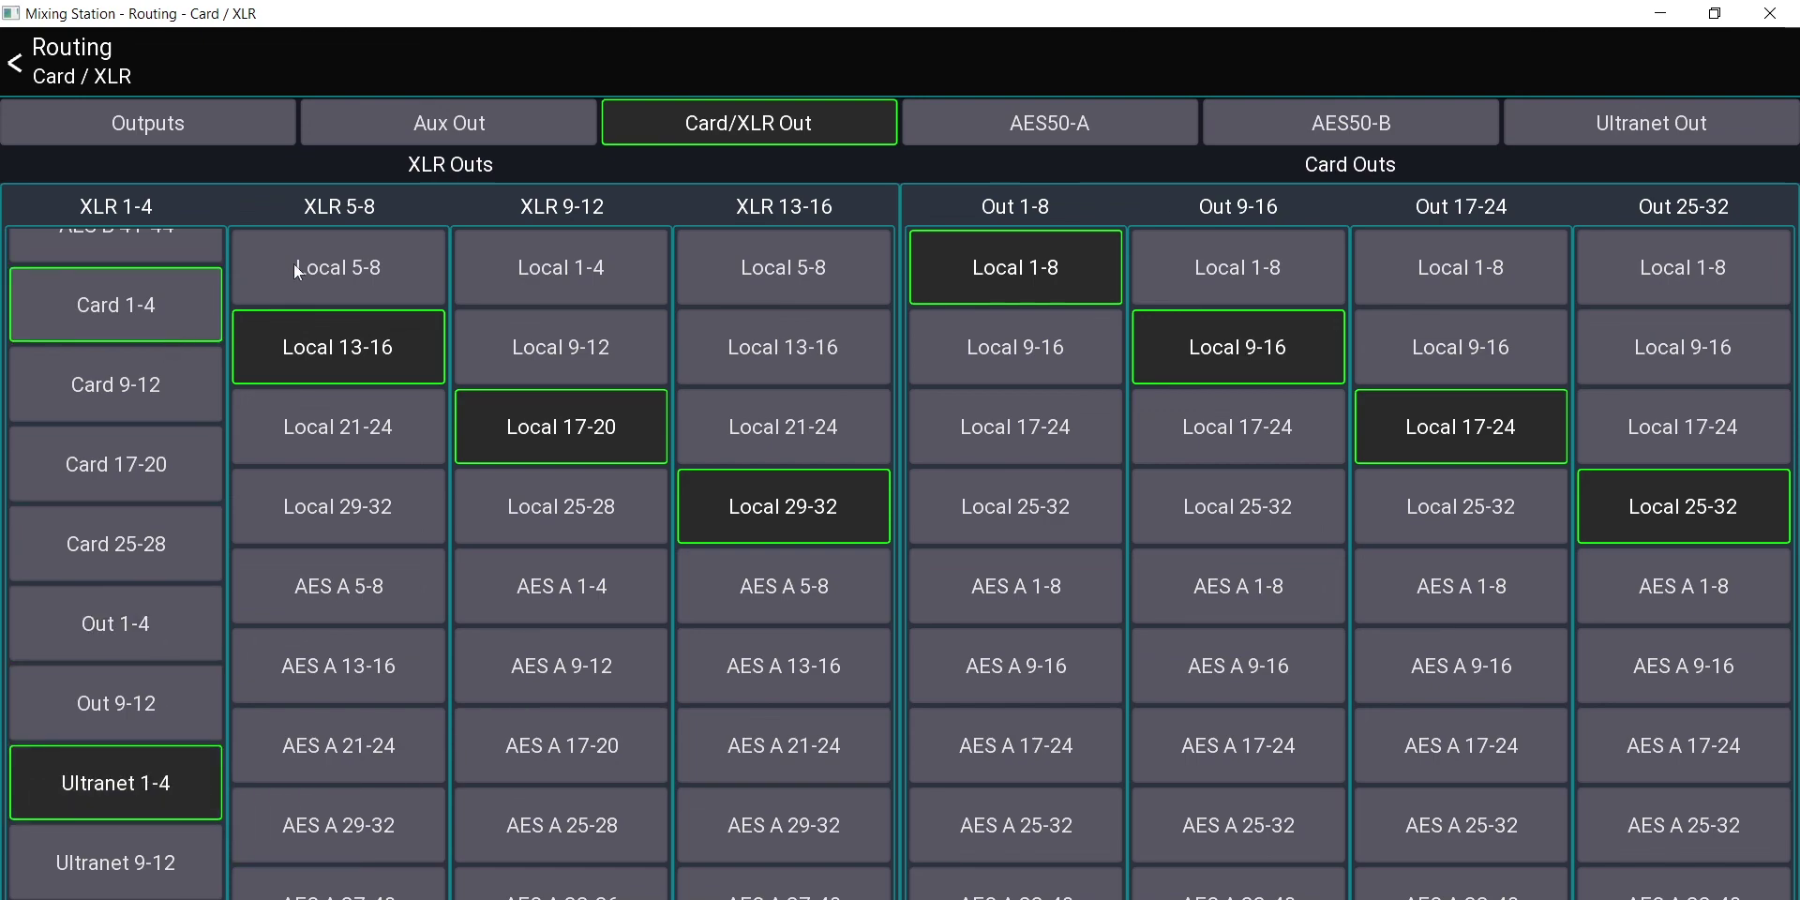
# Step: Review the Ultranet, AES50-B and AES50-A output routing, and return to the mixer view
pyautogui.click(1658, 129)
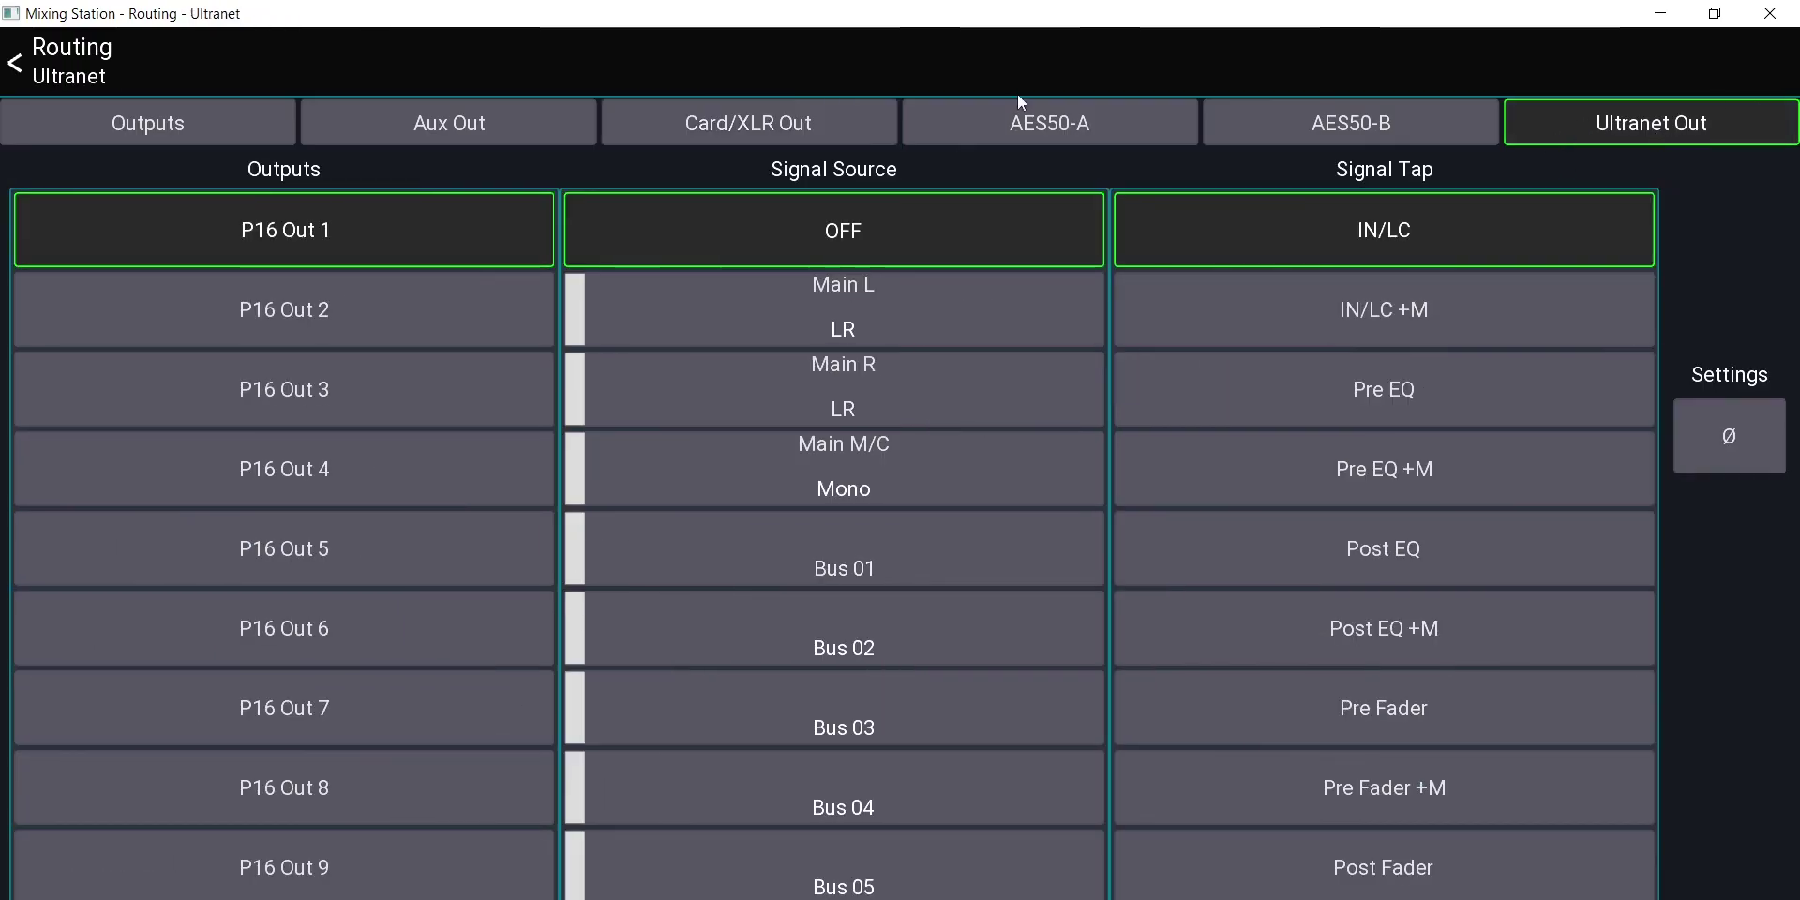
pyautogui.click(1122, 106)
pyautogui.click(1283, 128)
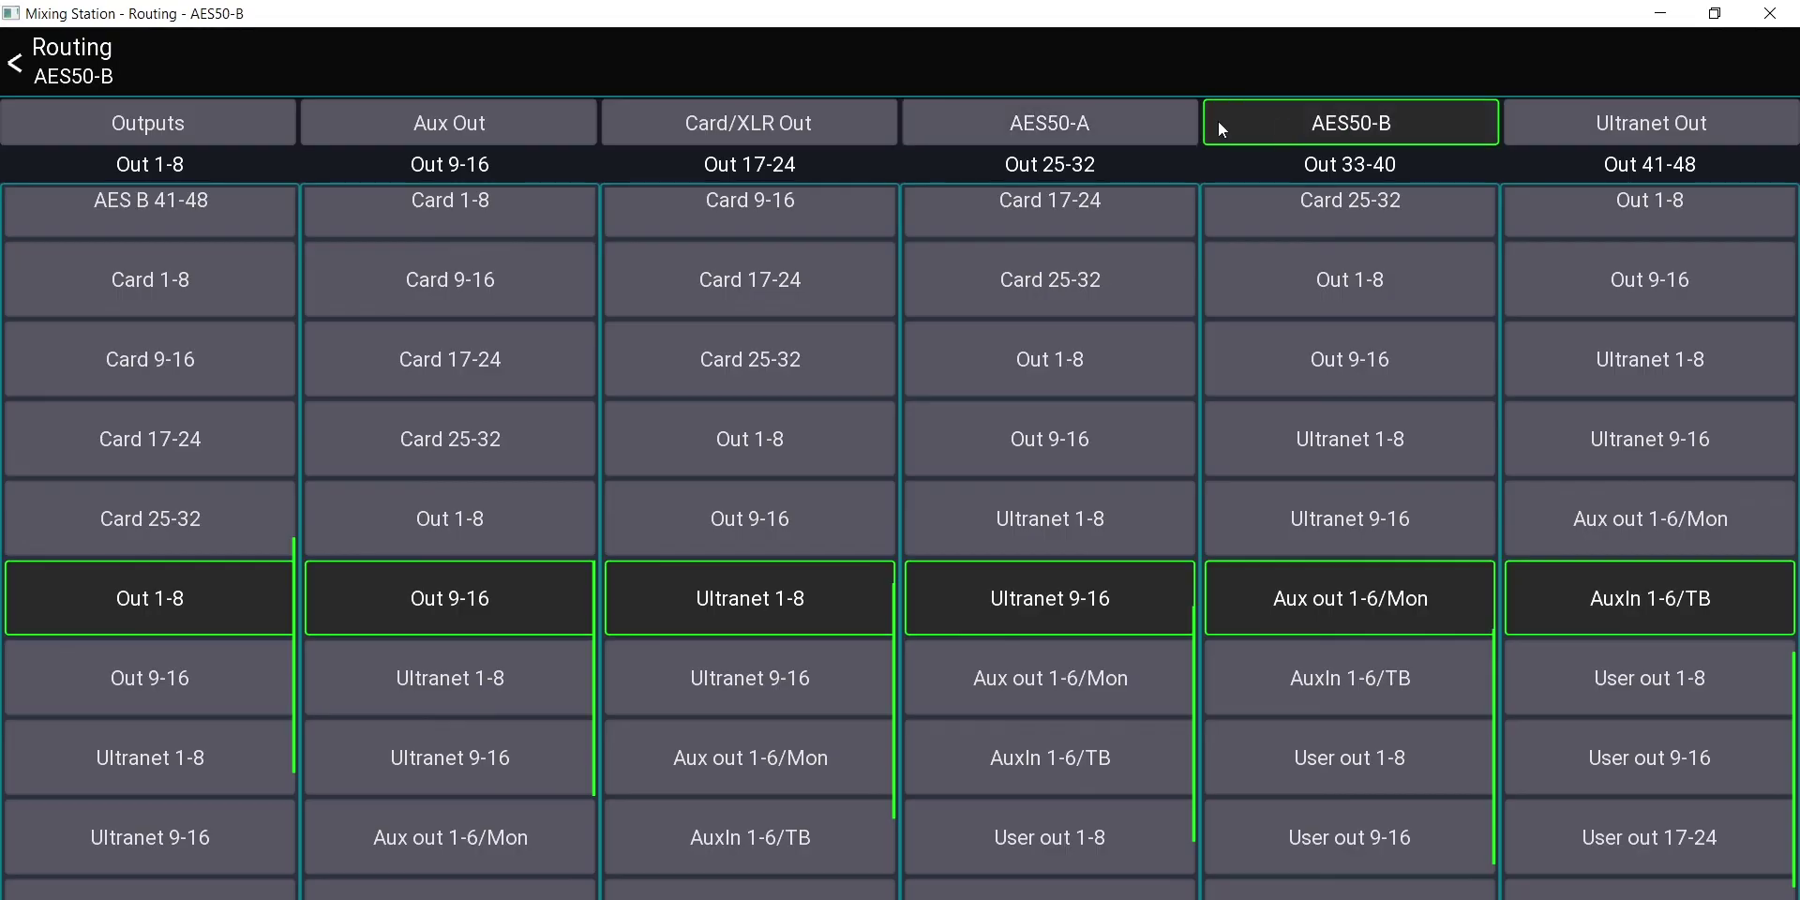
pyautogui.click(1146, 122)
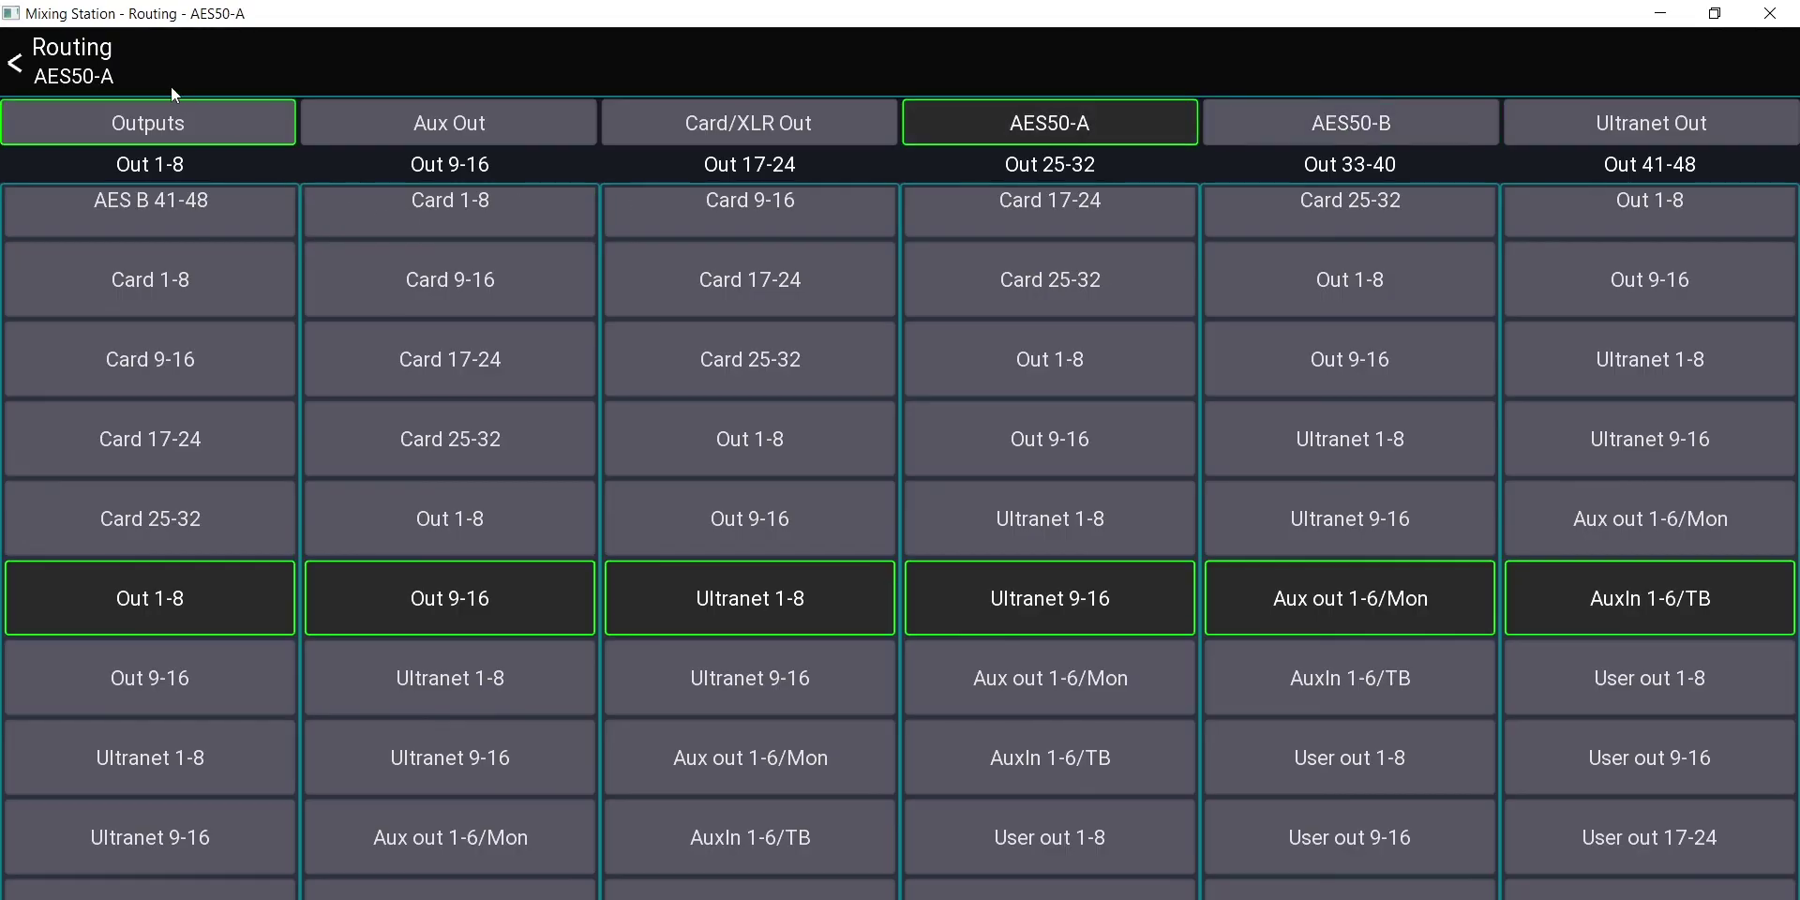
pyautogui.click(56, 71)
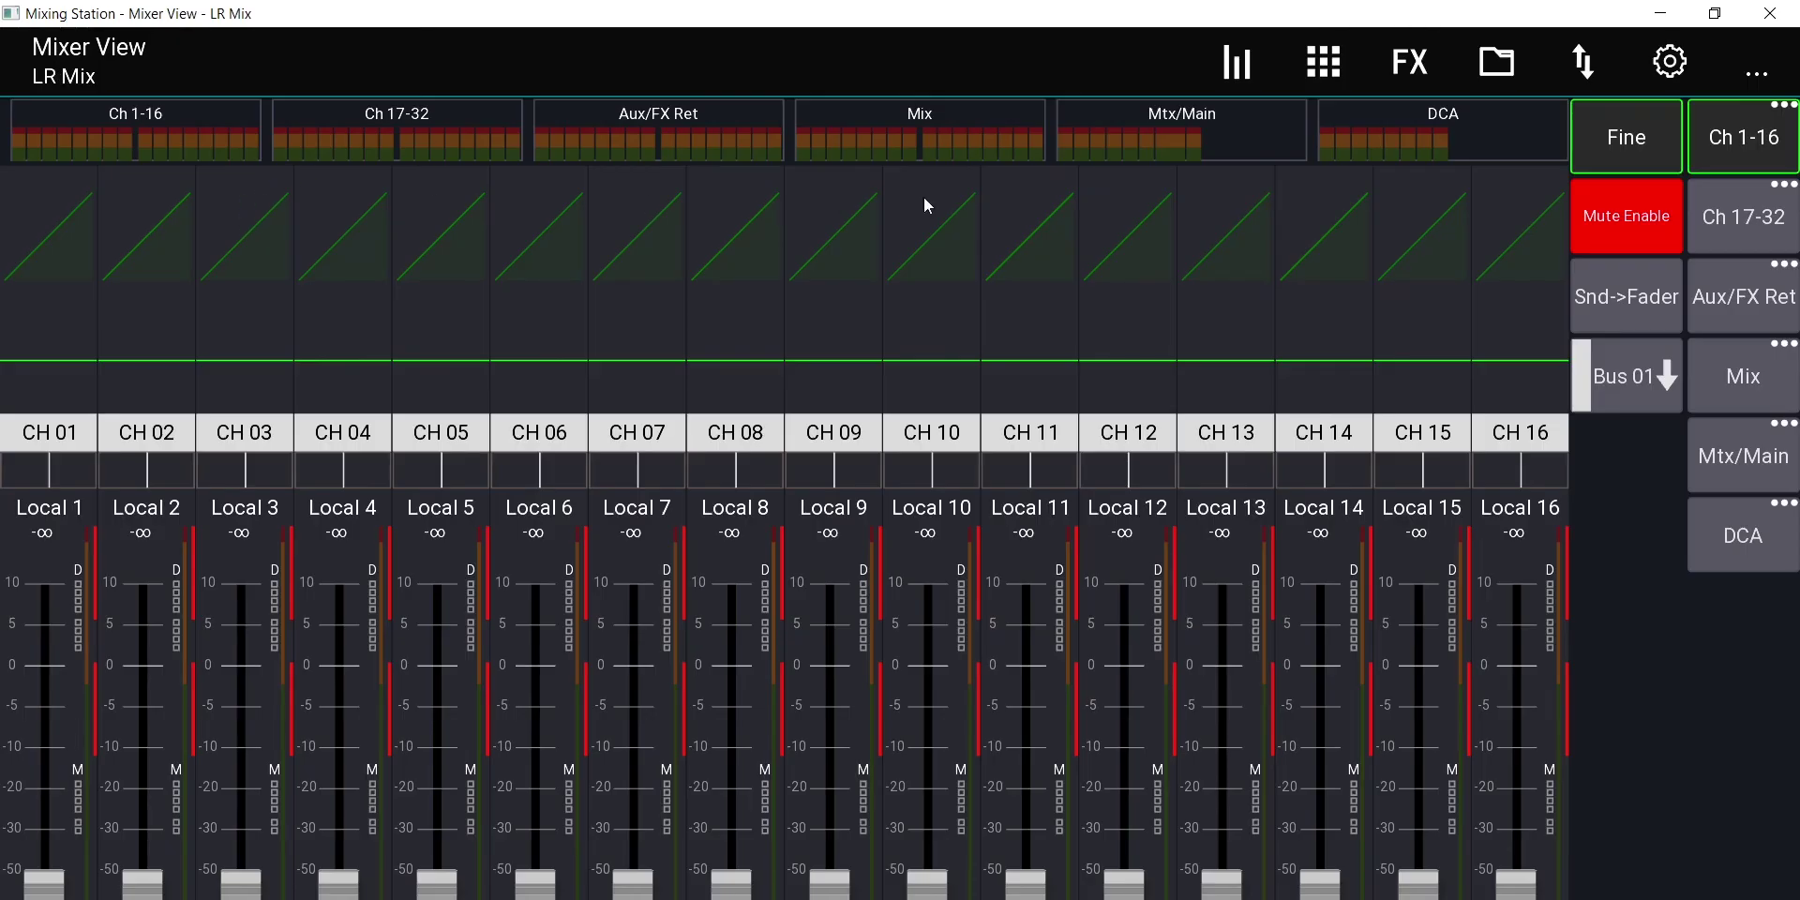